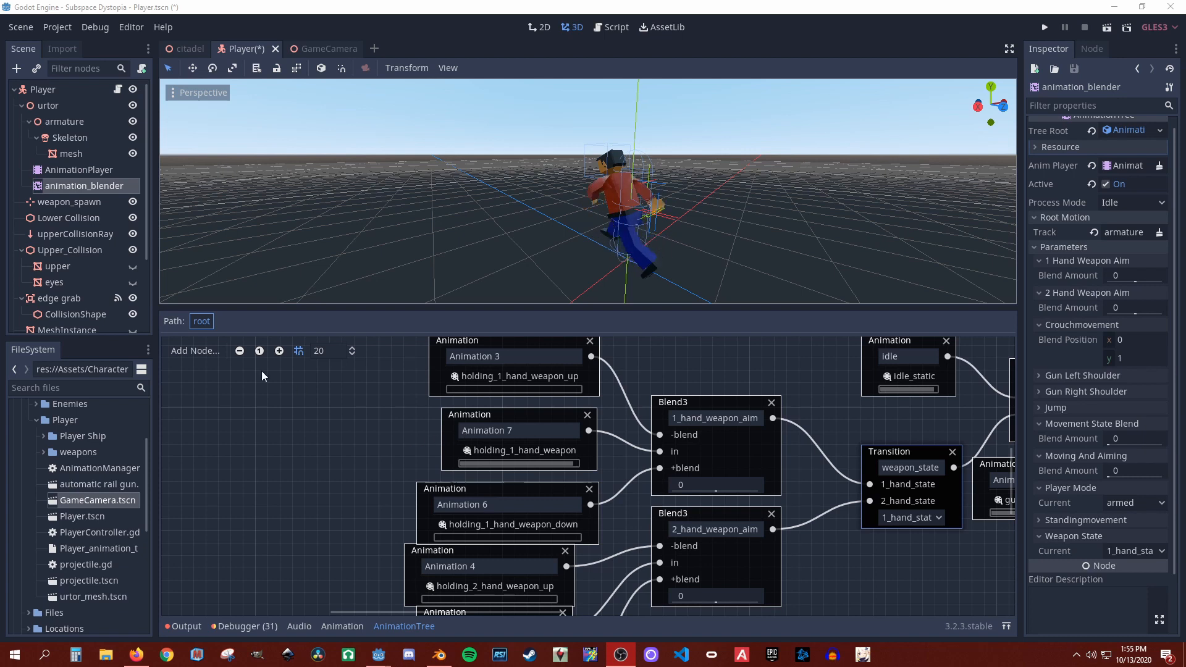
Step: Enlarge the animation tree graph of animation_blender by shrinking the 3D viewport above it, and zoom the graph out one level
{"action": "left_click", "coordinate": [57, 187]}
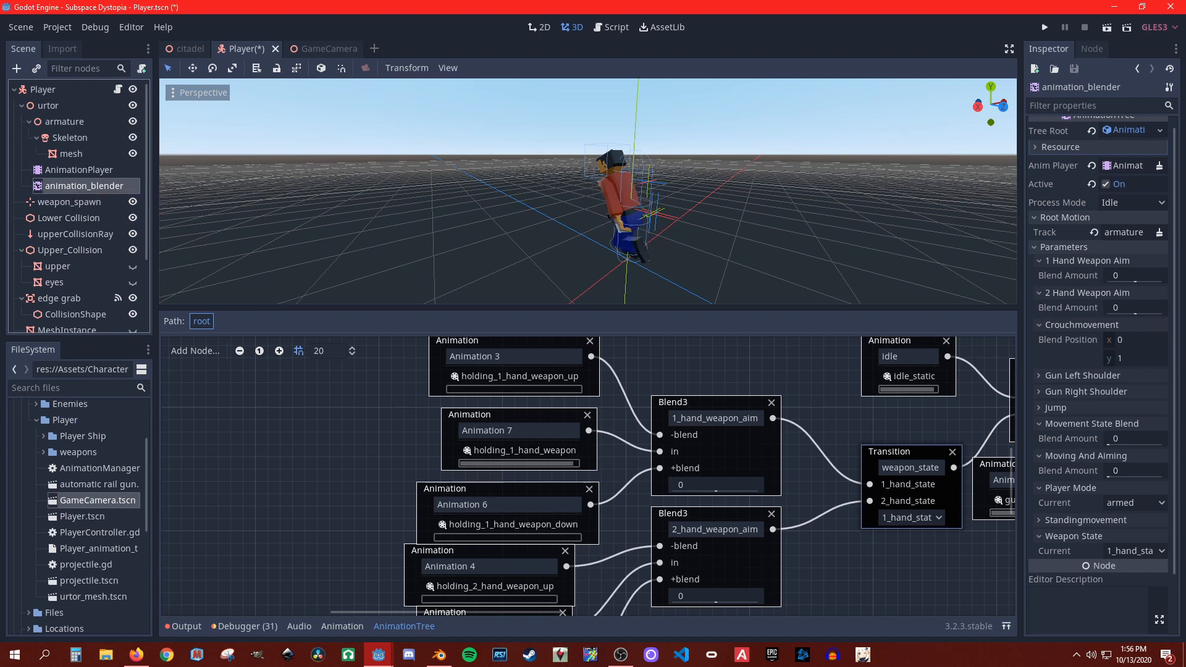
{"action": "scroll", "coordinate": [589, 244], "scroll_direction": "up", "scroll_amount": 3}
{"action": "middle_click_drag", "start_coordinate": [588, 239], "coordinate": [642, 238]}
{"action": "middle_click_drag", "start_coordinate": [389, 462], "coordinate": [311, 413]}
{"action": "left_click_drag", "start_coordinate": [608, 309], "coordinate": [580, 140]}
{"action": "left_click", "coordinate": [239, 184]}
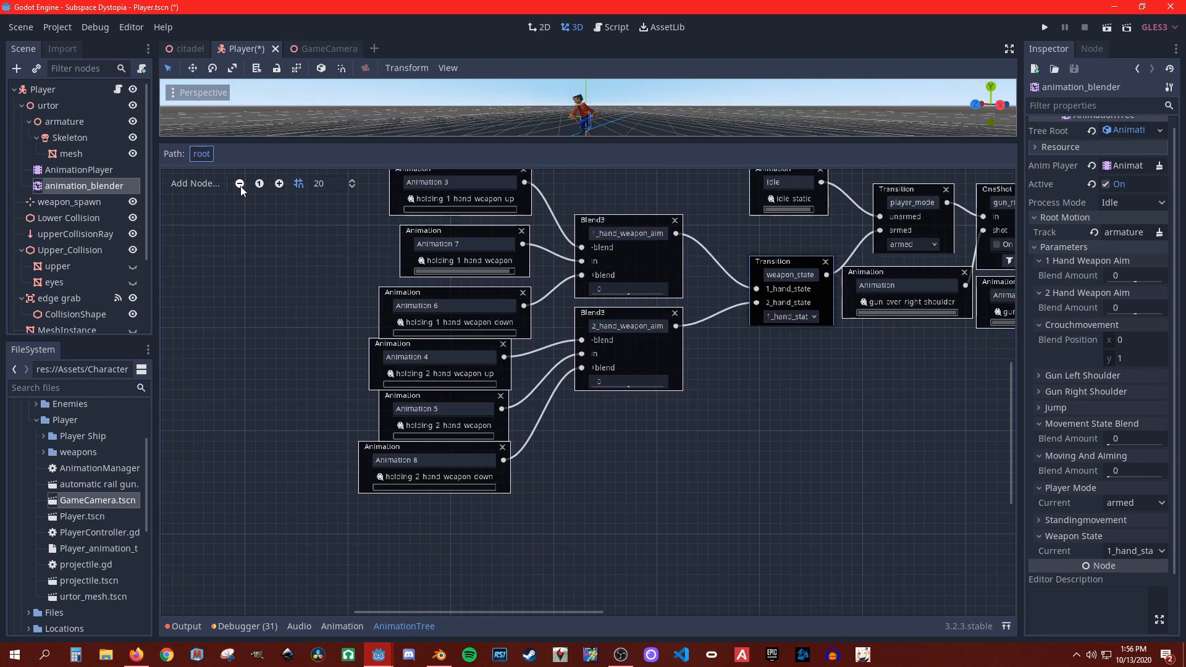
Step: Look over the blend graph, from the holding-weapon animations through the transitions and OneShot nodes towards the output
{"action": "scroll", "coordinate": [684, 513], "scroll_direction": "up", "scroll_amount": 1}
{"action": "middle_click_drag", "start_coordinate": [683, 513], "coordinate": [389, 549]}
{"action": "scroll", "coordinate": [384, 548], "scroll_direction": "down", "scroll_amount": 4}
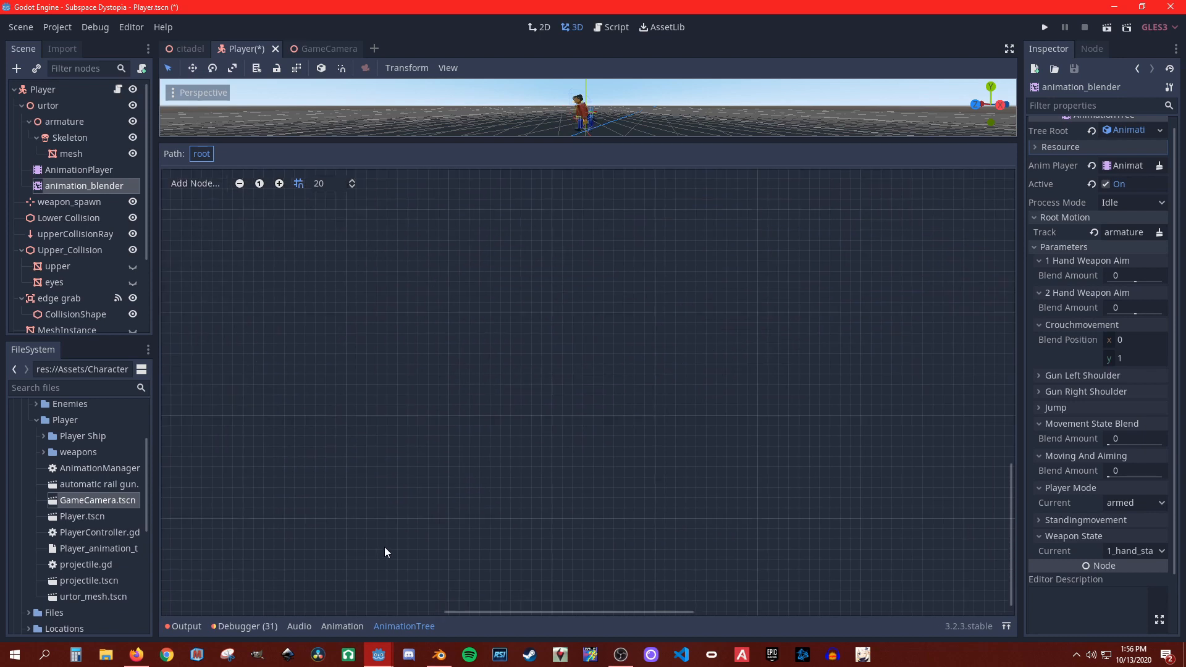
{"action": "scroll", "coordinate": [421, 334], "scroll_direction": "up", "scroll_amount": 3}
{"action": "scroll", "coordinate": [423, 331], "scroll_direction": "down", "scroll_amount": 3}
{"action": "scroll", "coordinate": [429, 327], "scroll_direction": "up", "scroll_amount": 4}
{"action": "middle_click_drag", "start_coordinate": [569, 515], "coordinate": [913, 450]}
{"action": "middle_click_drag", "start_coordinate": [825, 467], "coordinate": [365, 532]}
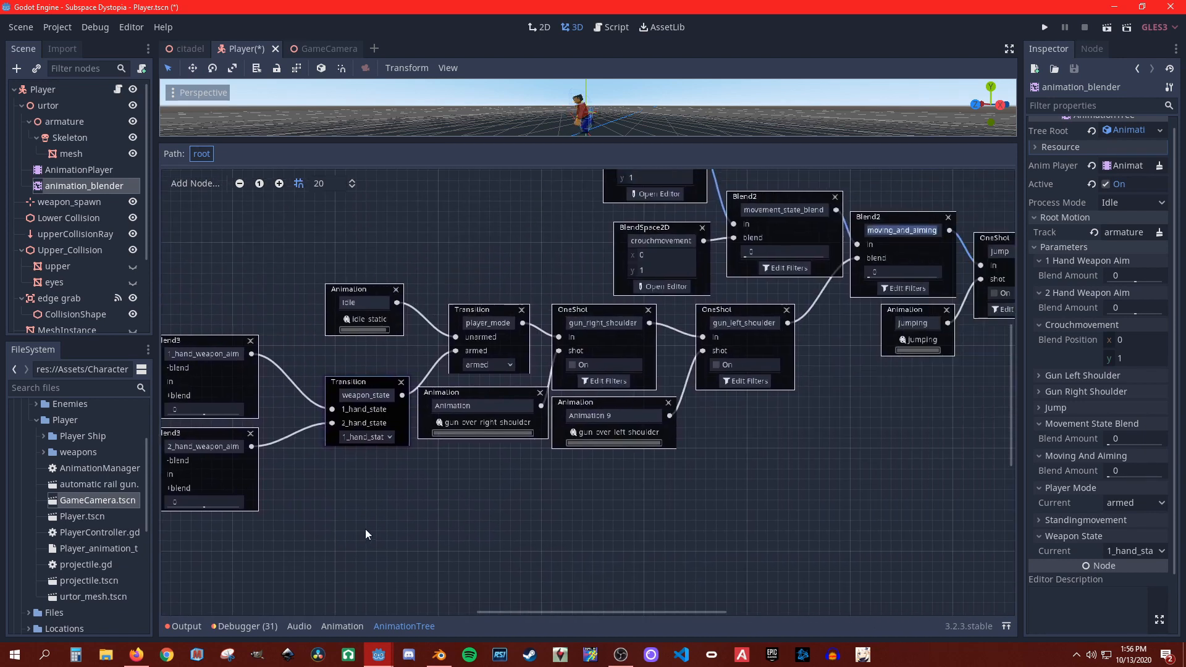
{"action": "middle_click_drag", "start_coordinate": [710, 464], "coordinate": [871, 453]}
Step: Examine the 1_hand_weapon_aim and 2_hand_weapon_aim Blend3 nodes together with the holding-weapon animations feeding them
{"action": "left_click_drag", "start_coordinate": [198, 233], "coordinate": [549, 553]}
{"action": "scroll", "coordinate": [543, 391], "scroll_direction": "up", "scroll_amount": 5}
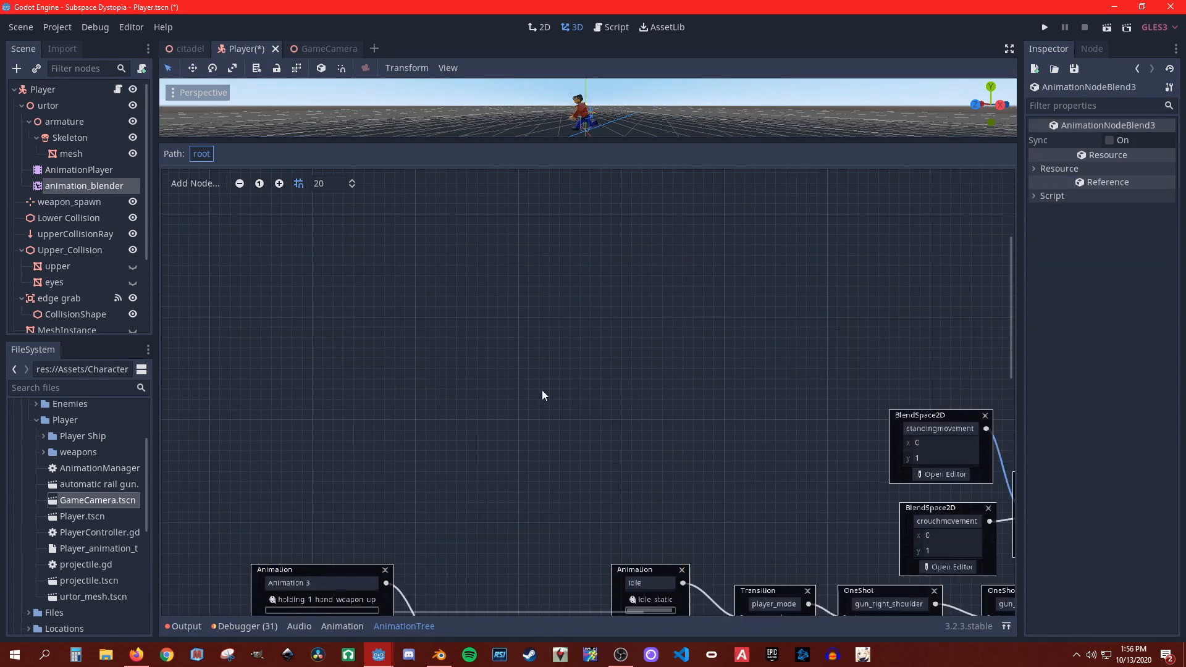
{"action": "scroll", "coordinate": [525, 475], "scroll_direction": "down", "scroll_amount": 5}
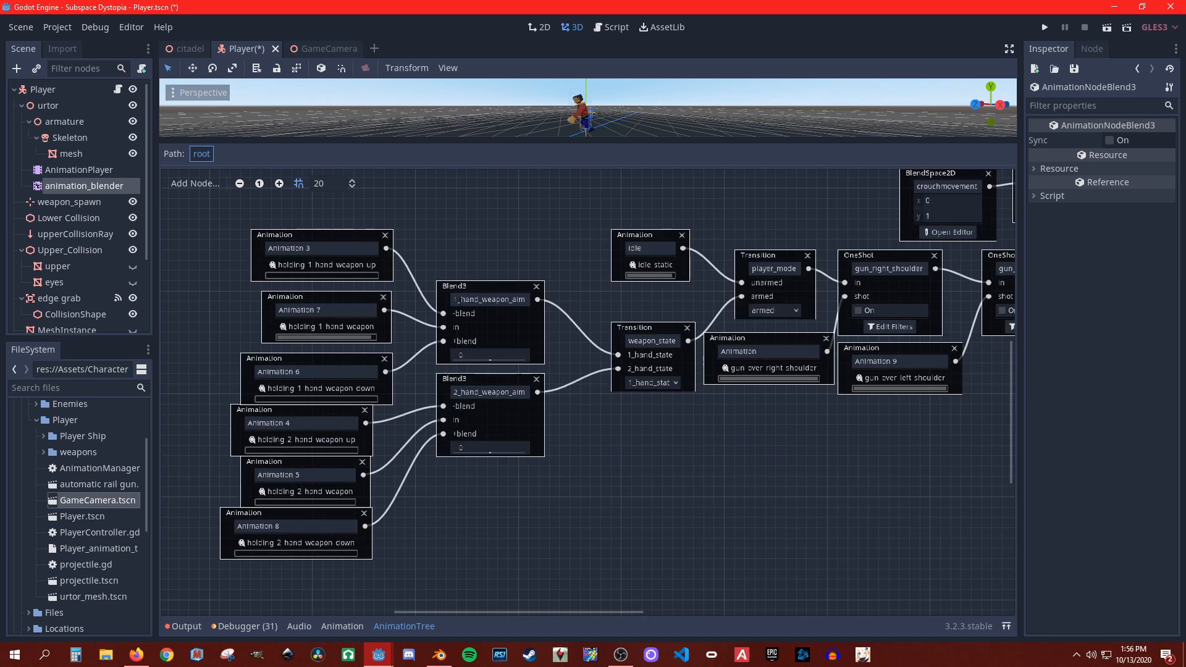
{"action": "left_click", "coordinate": [483, 392]}
{"action": "middle_click_drag", "start_coordinate": [690, 420], "coordinate": [482, 476]}
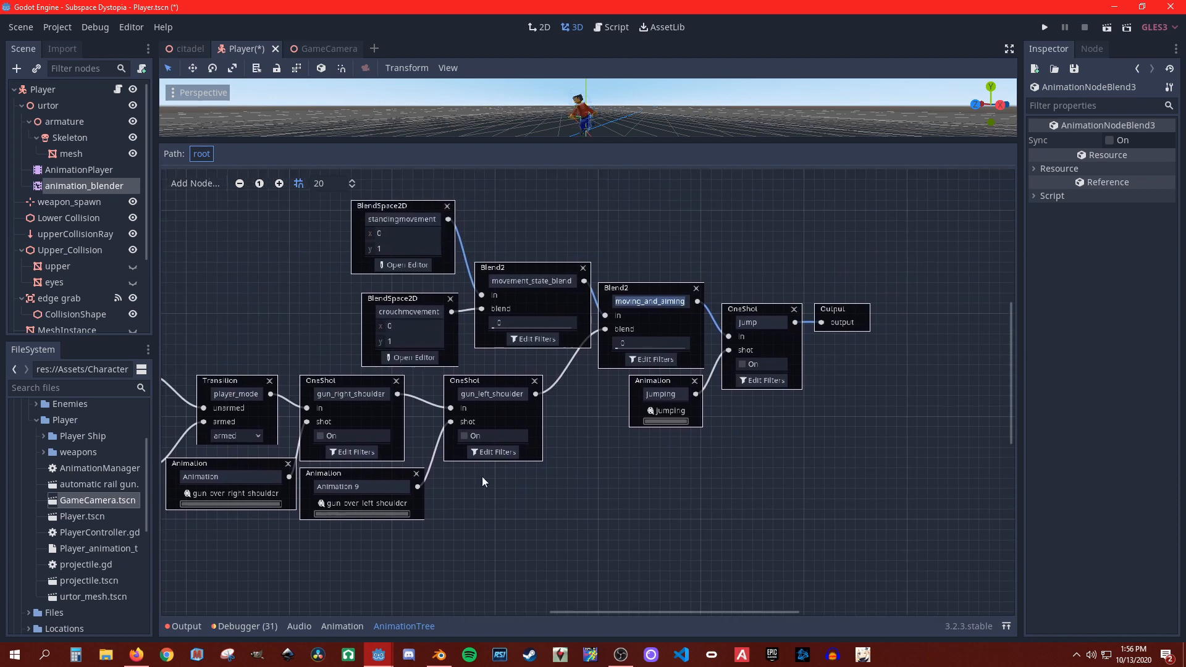
Step: Examine the standingmovement and crouchmovement blend spaces and the movement_state_blend and moving_and_aiming Blend2 nodes
{"action": "middle_click_drag", "start_coordinate": [559, 413], "coordinate": [595, 464]}
{"action": "left_click_drag", "start_coordinate": [345, 241], "coordinate": [598, 402]}
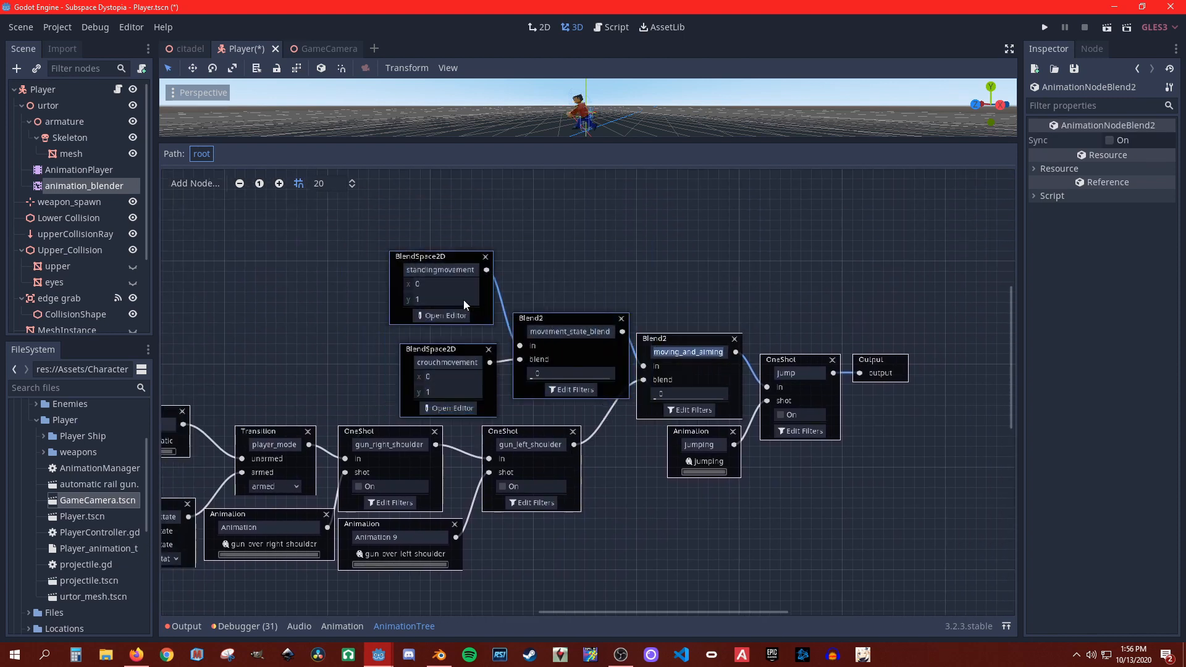
{"action": "left_click", "coordinate": [529, 312]}
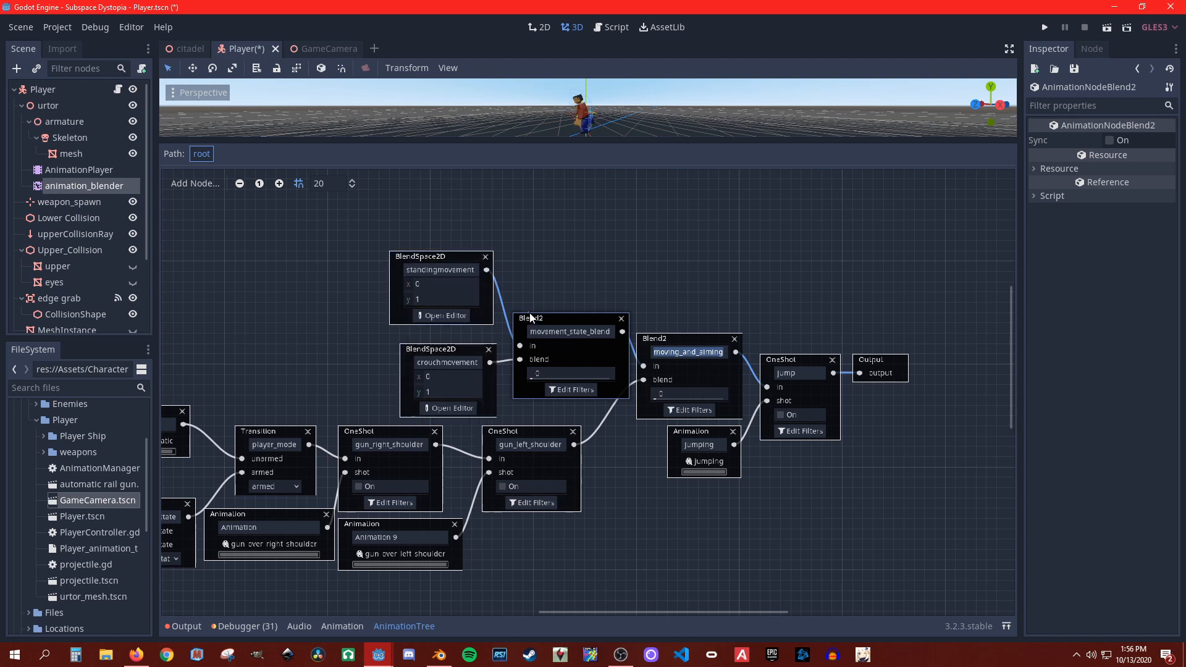
{"action": "left_click", "coordinate": [534, 312]}
{"action": "left_click", "coordinate": [647, 338]}
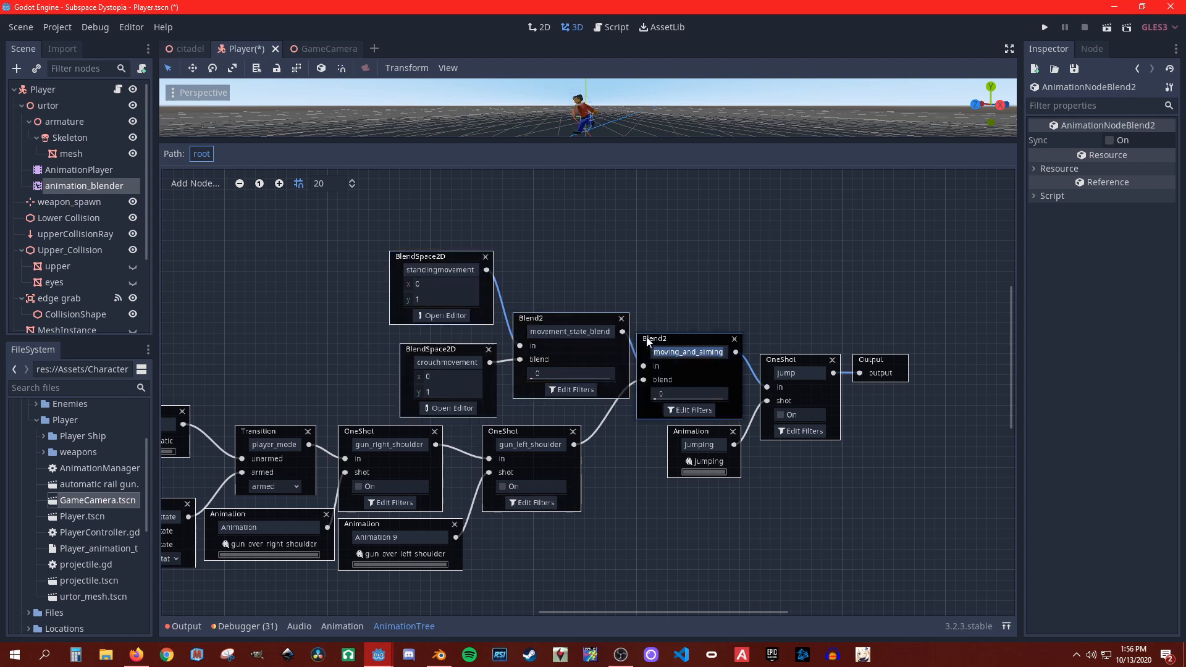
{"action": "left_click_drag", "start_coordinate": [631, 307], "coordinate": [713, 388]}
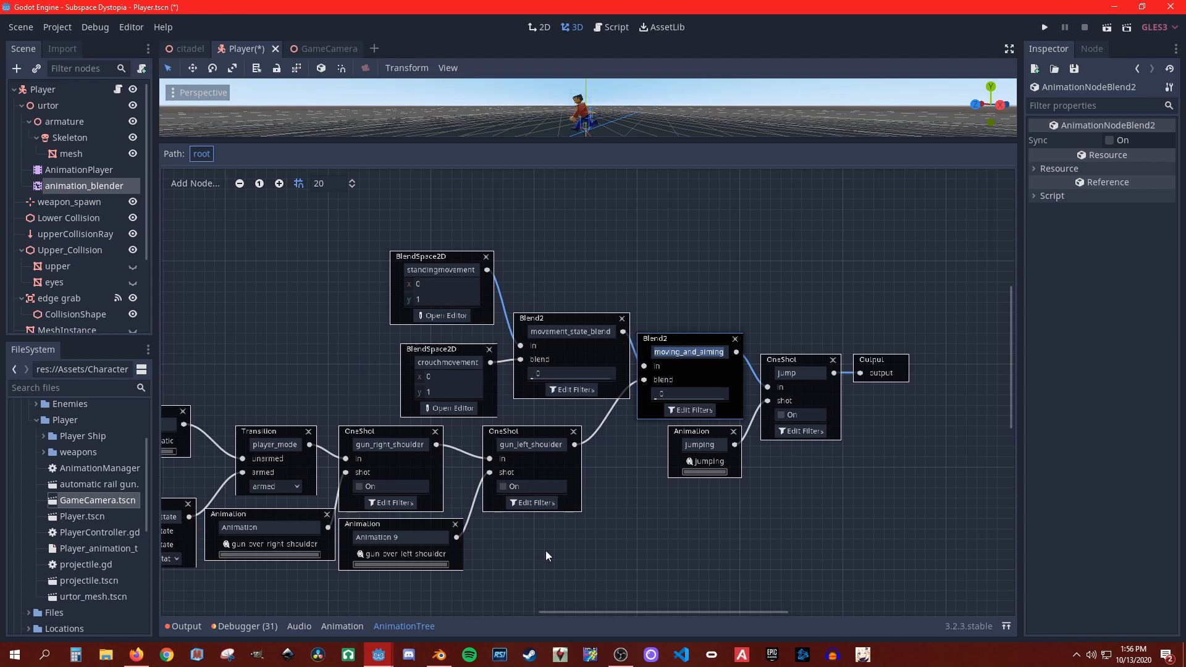
Step: Inspect the gun_right_shoulder and gun_left_shoulder OneShot nodes and the over-shoulder gun animations connected to them
{"action": "middle_click_drag", "start_coordinate": [530, 562], "coordinate": [777, 425]}
{"action": "scroll", "coordinate": [777, 425], "scroll_direction": "up", "scroll_amount": 4}
{"action": "scroll", "coordinate": [721, 470], "scroll_direction": "down", "scroll_amount": 4}
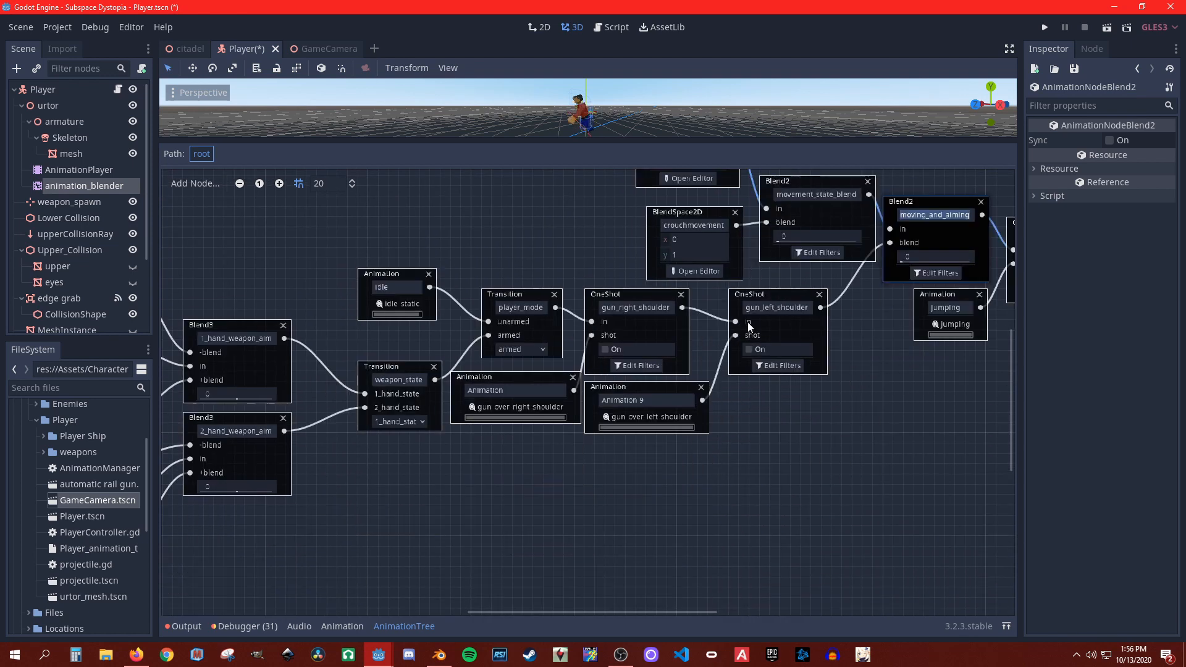
{"action": "left_click", "coordinate": [756, 296]}
{"action": "left_click", "coordinate": [596, 294]}
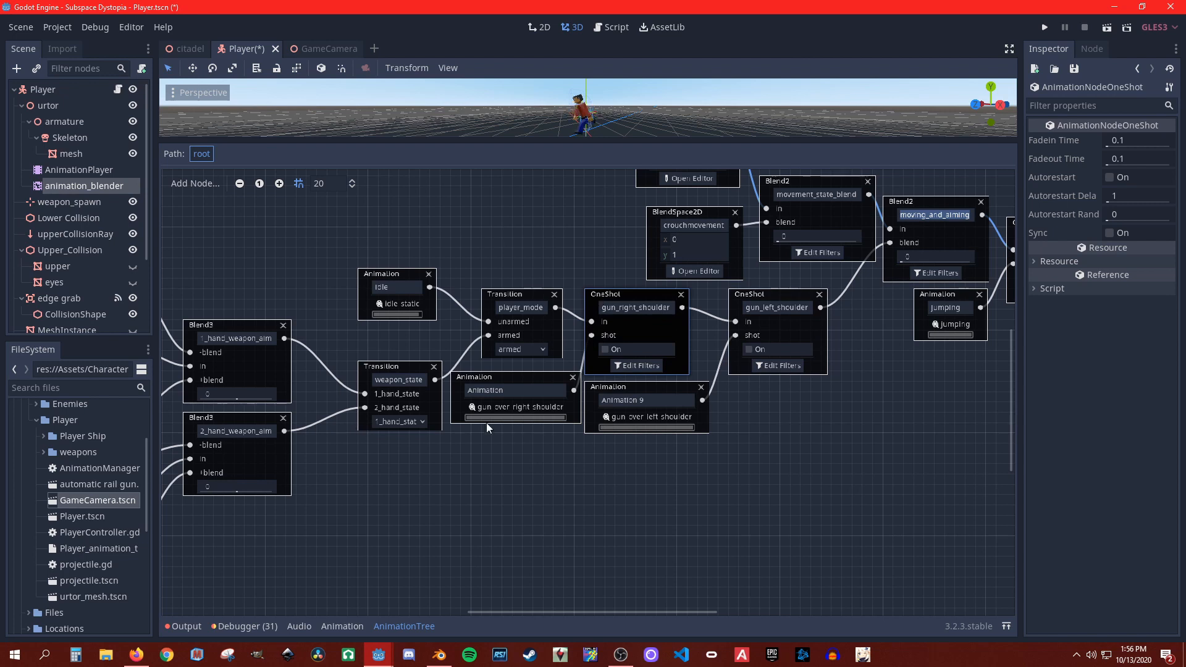
{"action": "left_click", "coordinate": [542, 374]}
{"action": "left_click", "coordinate": [655, 390]}
{"action": "middle_click_drag", "start_coordinate": [849, 417], "coordinate": [417, 480]}
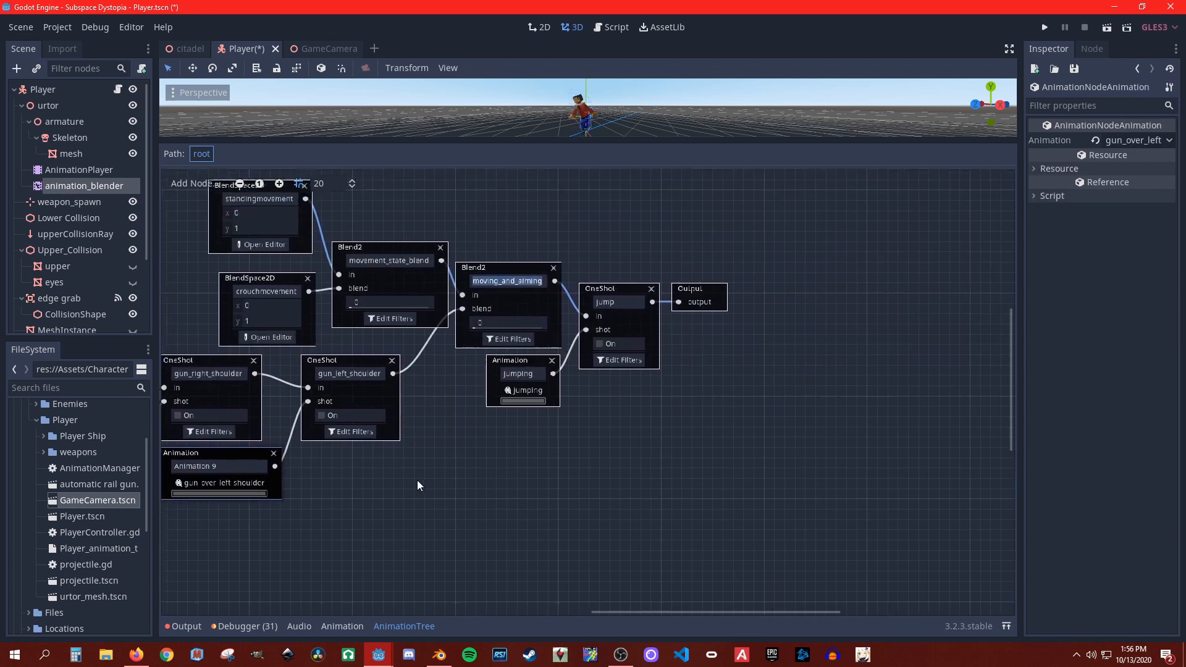
{"action": "scroll", "coordinate": [596, 339], "scroll_direction": "up", "scroll_amount": 3}
{"action": "scroll", "coordinate": [576, 348], "scroll_direction": "down", "scroll_amount": 3}
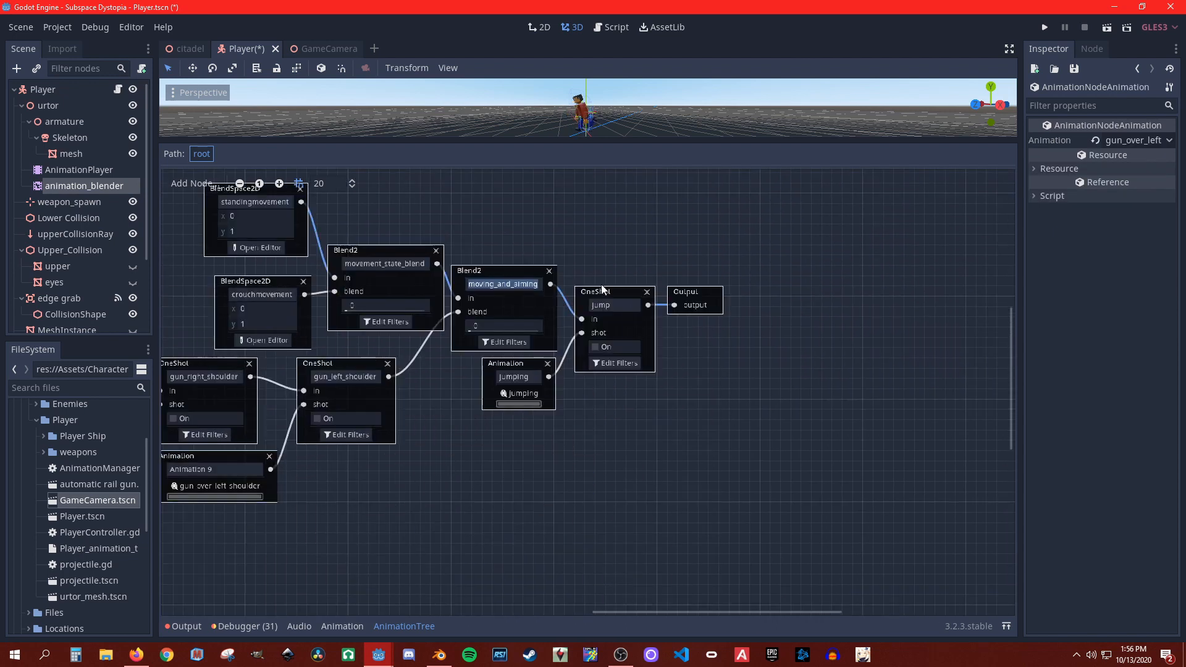
Step: Inspect the jump OneShot node and move its jumping Animation node lower, clear of the moving_and_aiming node
{"action": "left_click", "coordinate": [601, 288]}
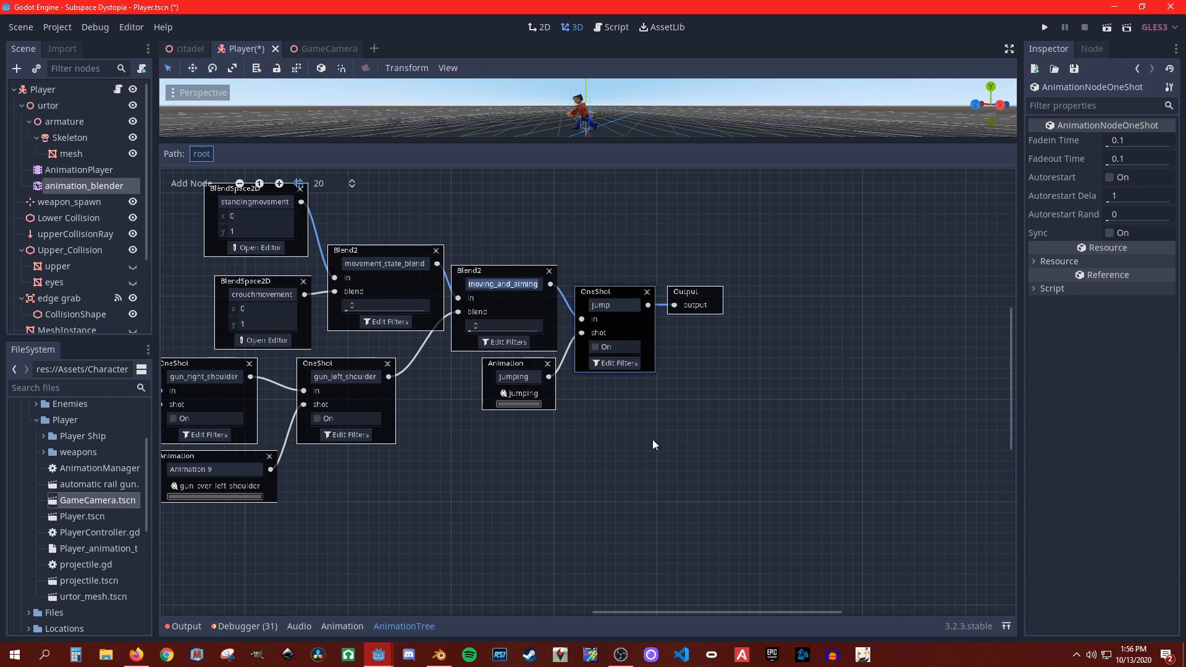
{"action": "left_click", "coordinate": [279, 184]}
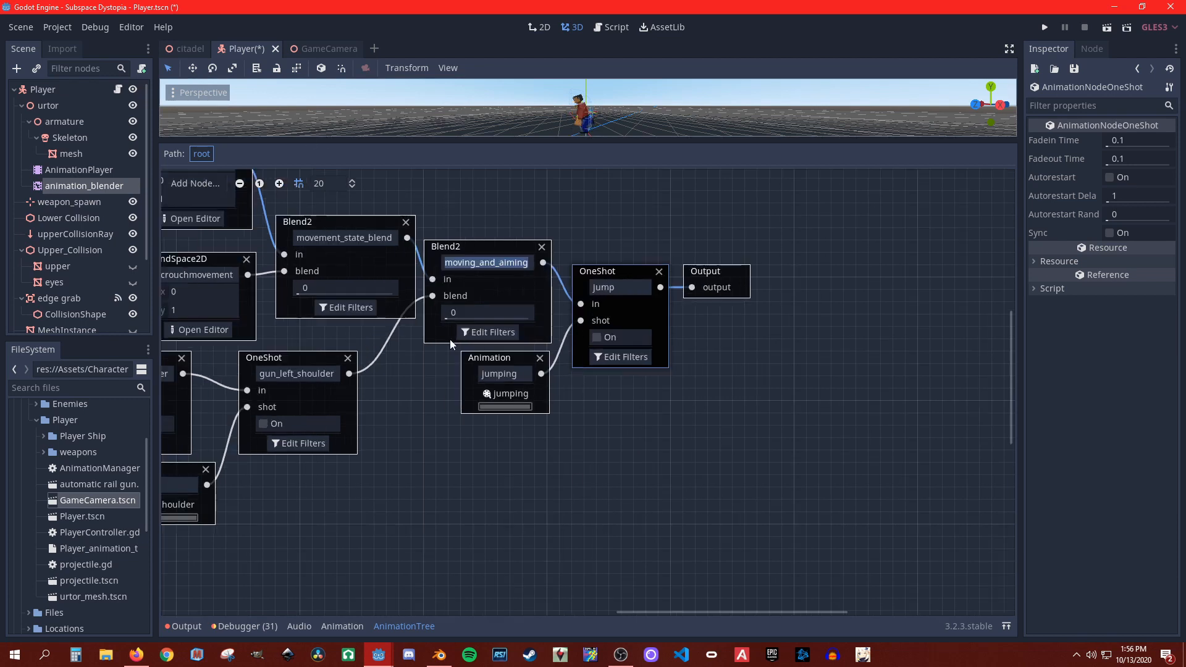
{"action": "middle_click_drag", "start_coordinate": [653, 392], "coordinate": [696, 430]}
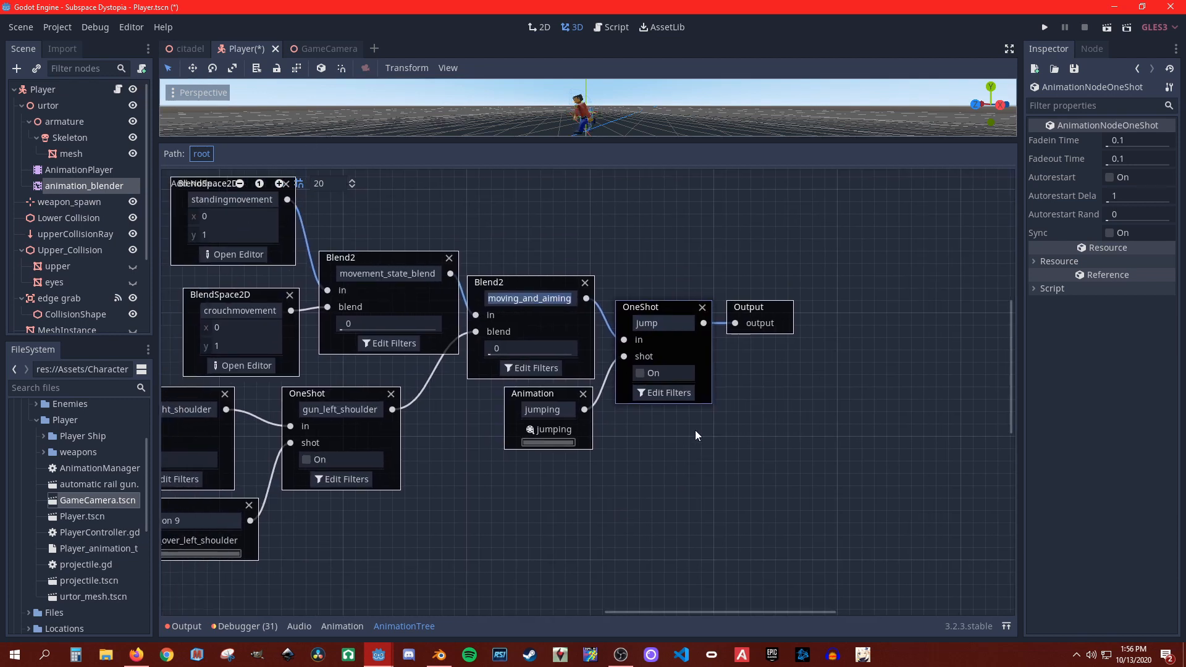
{"action": "left_click", "coordinate": [516, 397]}
{"action": "left_click", "coordinate": [658, 305]}
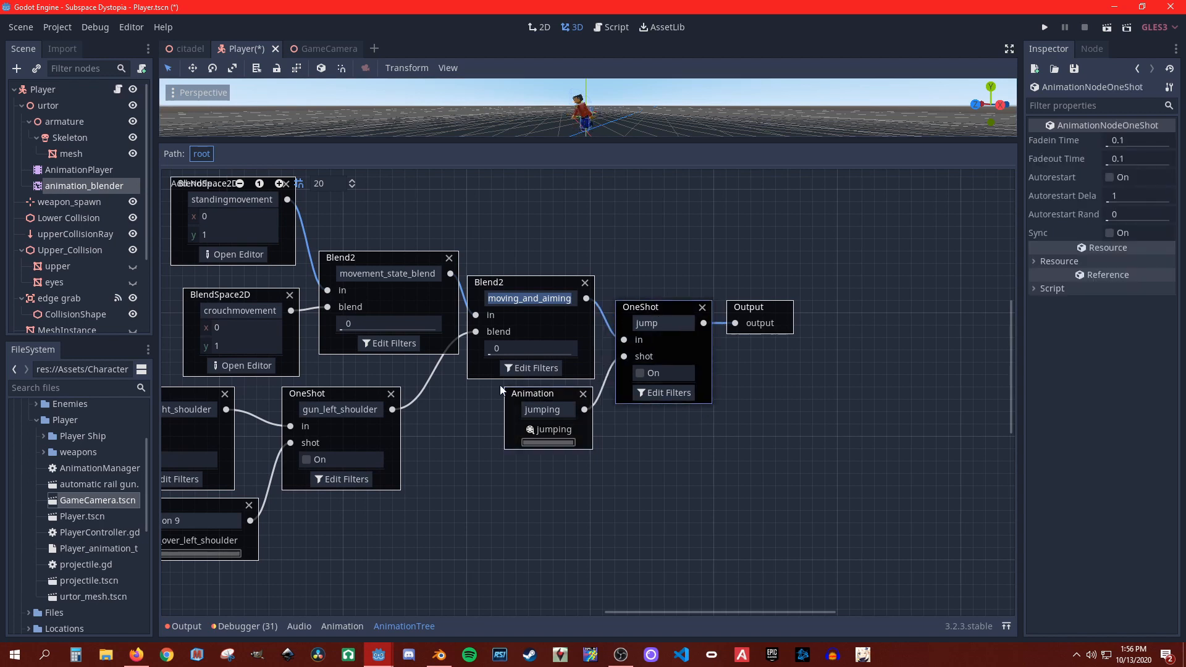
{"action": "left_click_drag", "start_coordinate": [500, 389], "coordinate": [489, 427]}
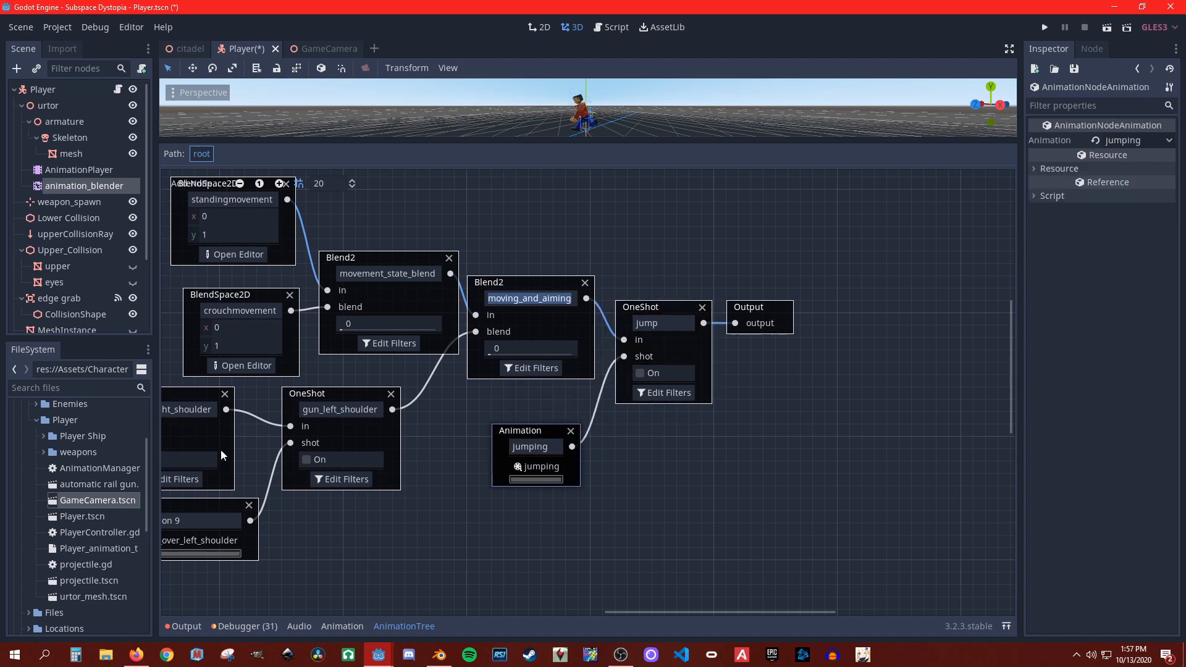
Step: Save the Player scene and quit the project to the project list, confirming the return
{"action": "middle_click_drag", "start_coordinate": [425, 535], "coordinate": [548, 496]}
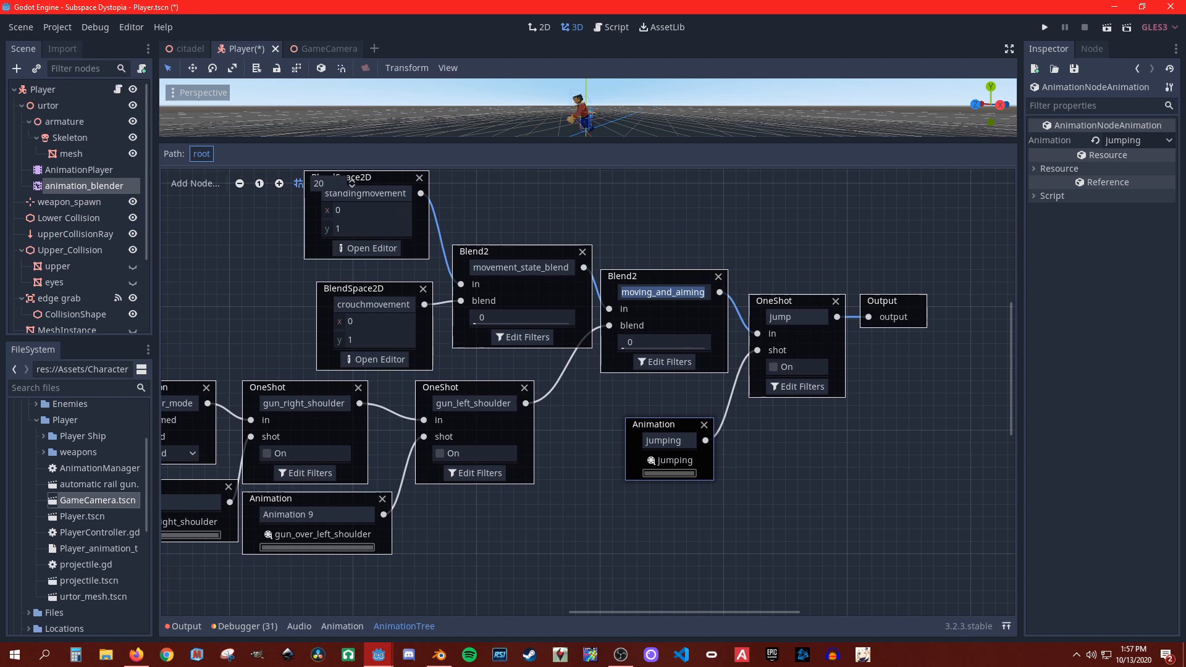
{"action": "left_click", "coordinate": [20, 27]}
{"action": "left_click", "coordinate": [47, 132]}
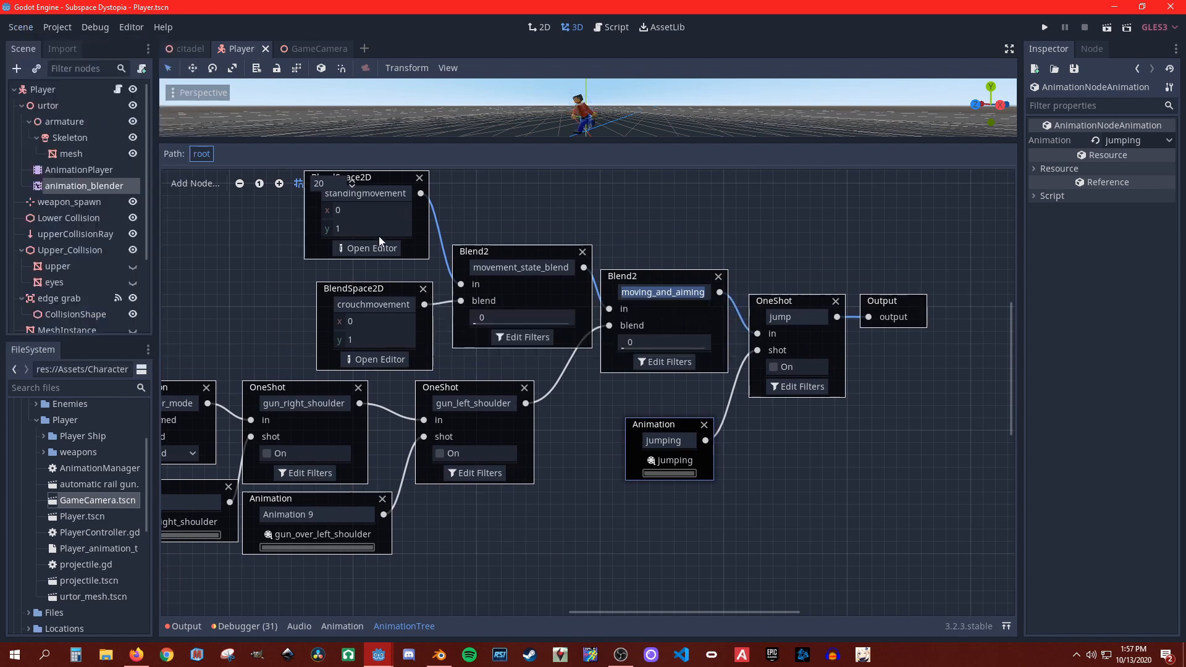
{"action": "left_click", "coordinate": [56, 27]}
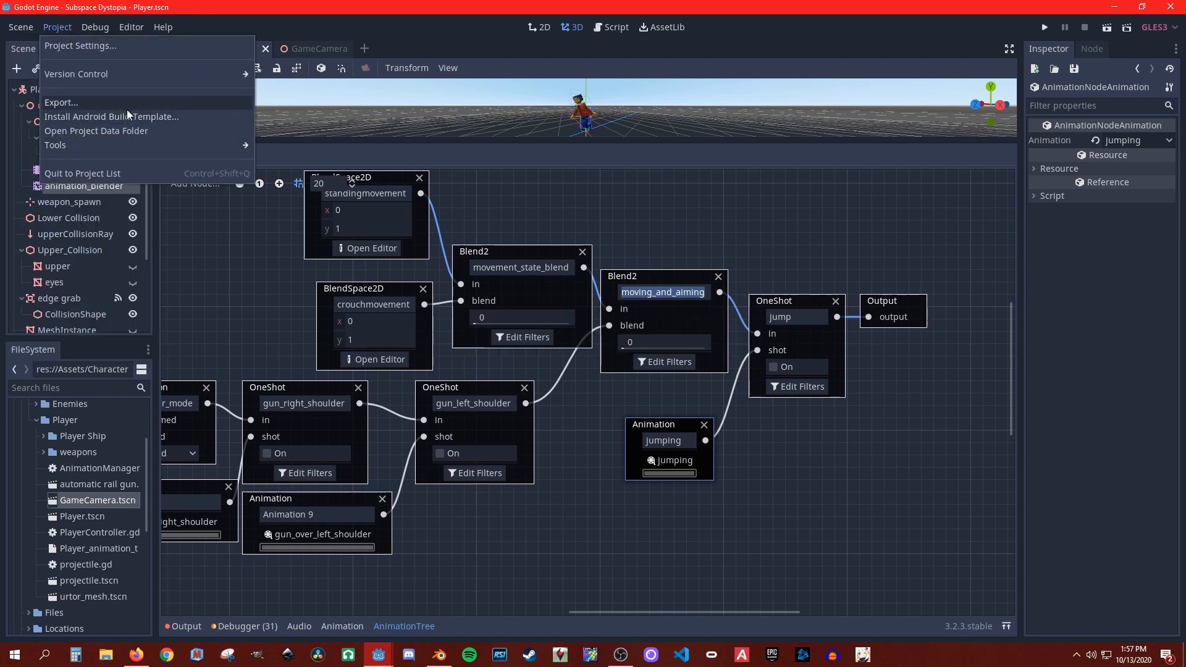
{"action": "left_click", "coordinate": [132, 179]}
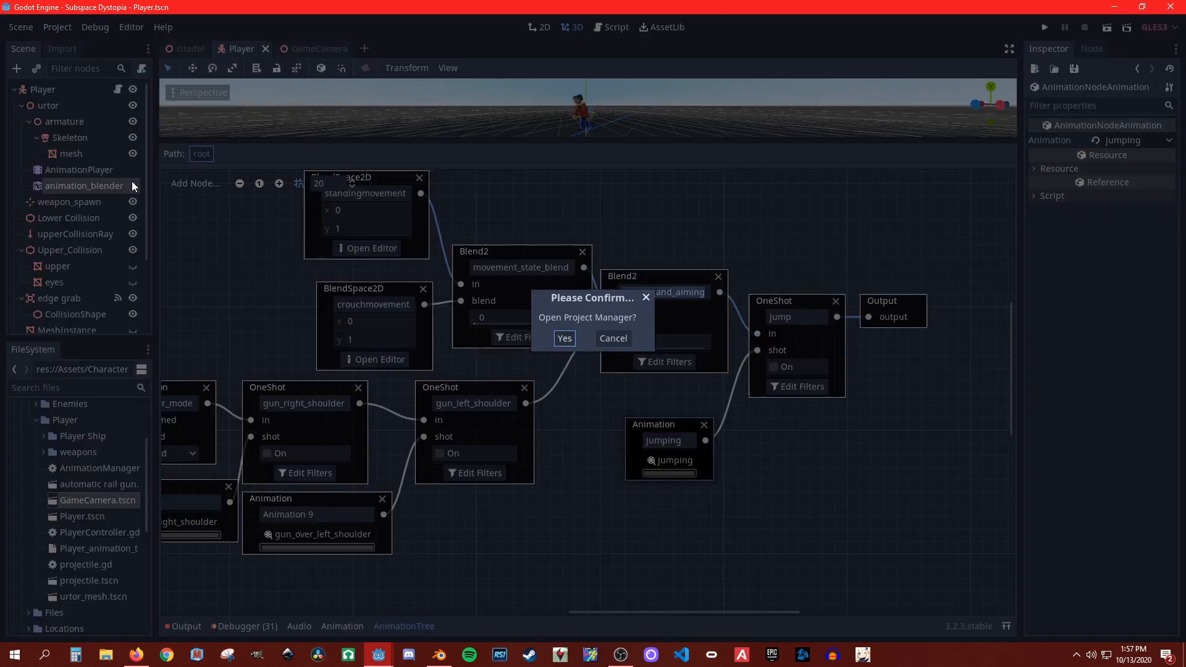
{"action": "left_click", "coordinate": [562, 340]}
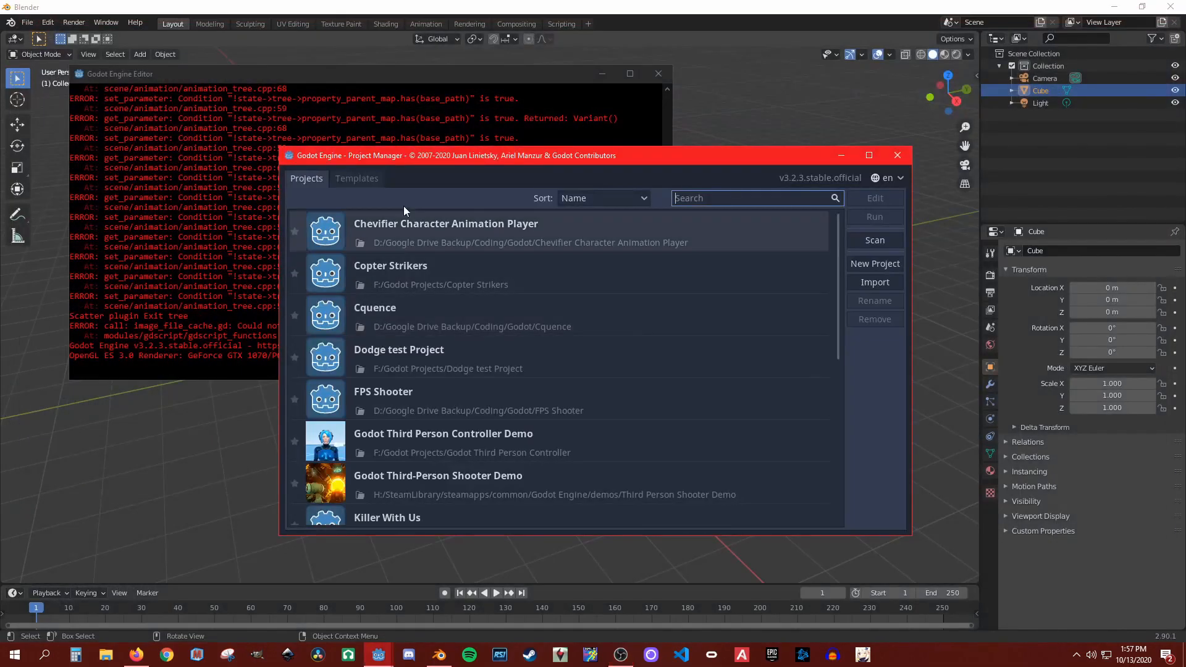
Step: Minimise the engine's console window and open the Animation_tree_test project from the project list
{"action": "left_click", "coordinate": [128, 191]}
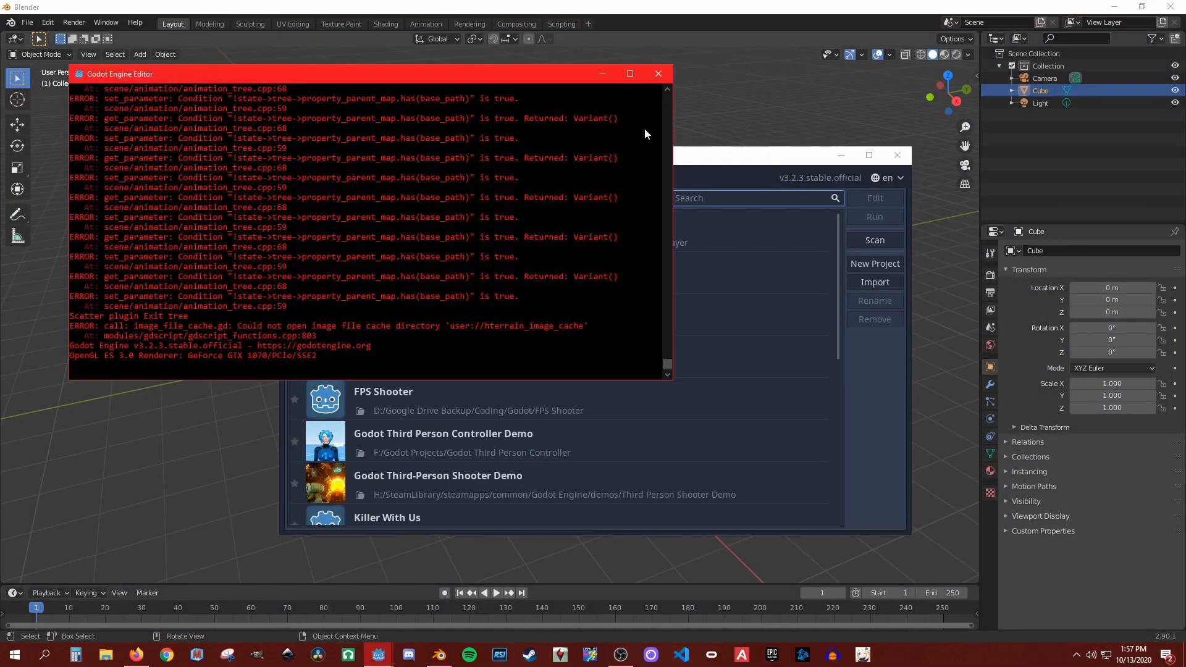
{"action": "left_click", "coordinate": [601, 76]}
{"action": "double_click", "coordinate": [650, 234]}
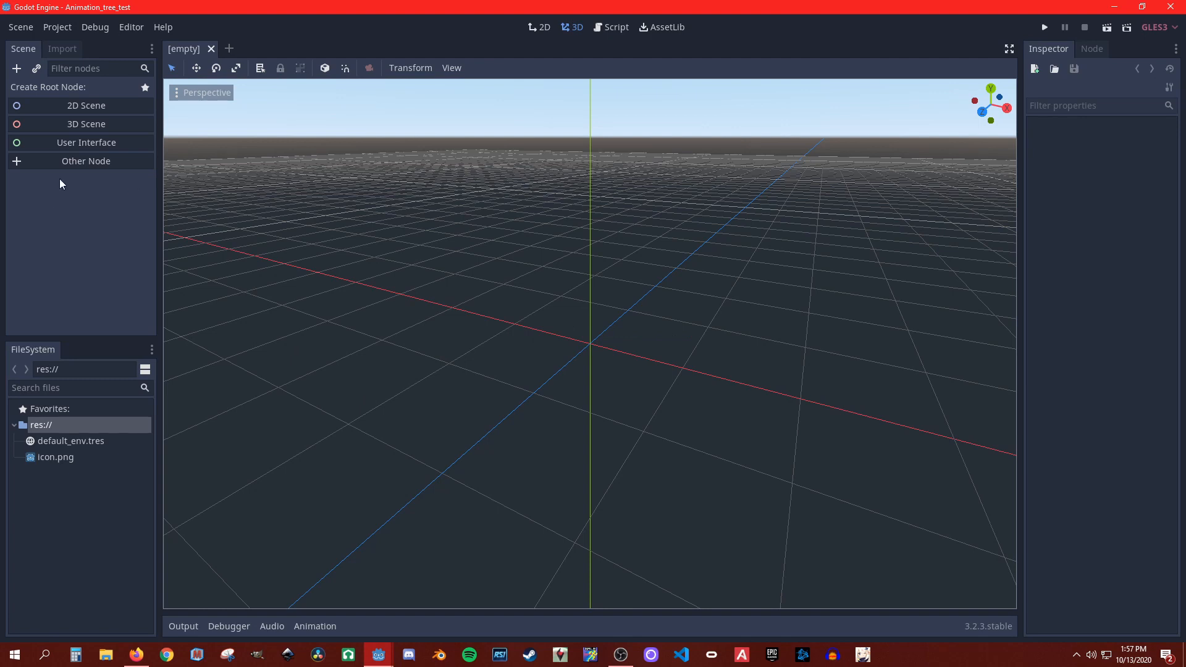
Step: Create a 3D Scene root node and rename it world
{"action": "left_click", "coordinate": [86, 126]}
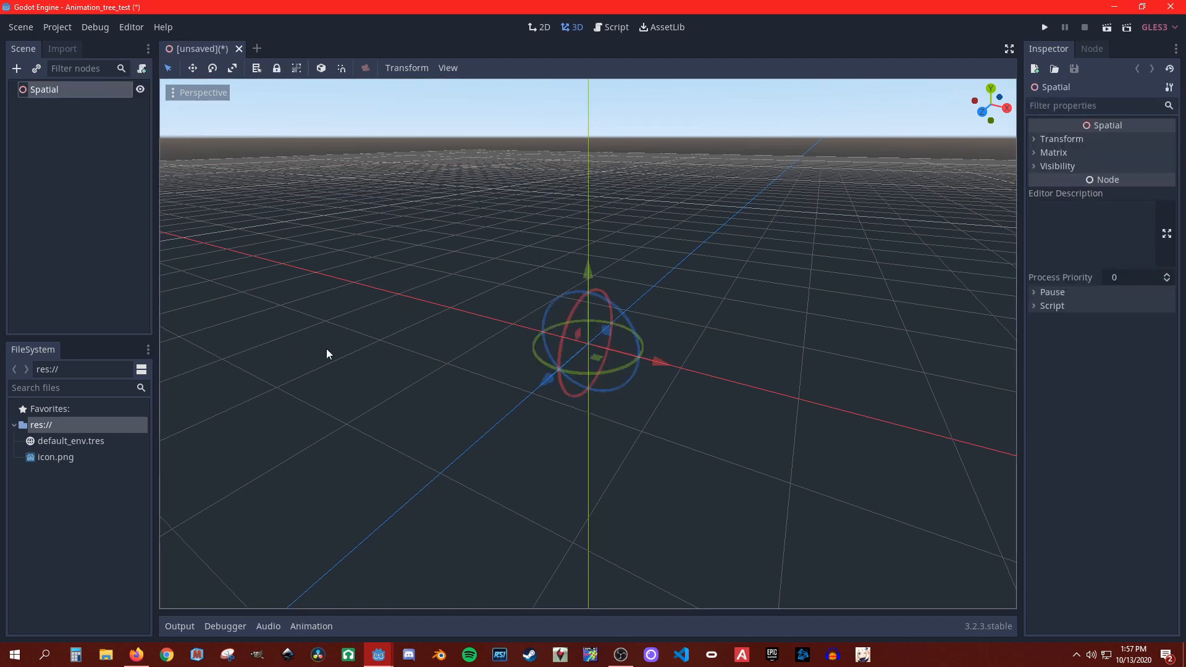
{"action": "double_click", "coordinate": [53, 93]}
{"action": "type", "text": "world"}
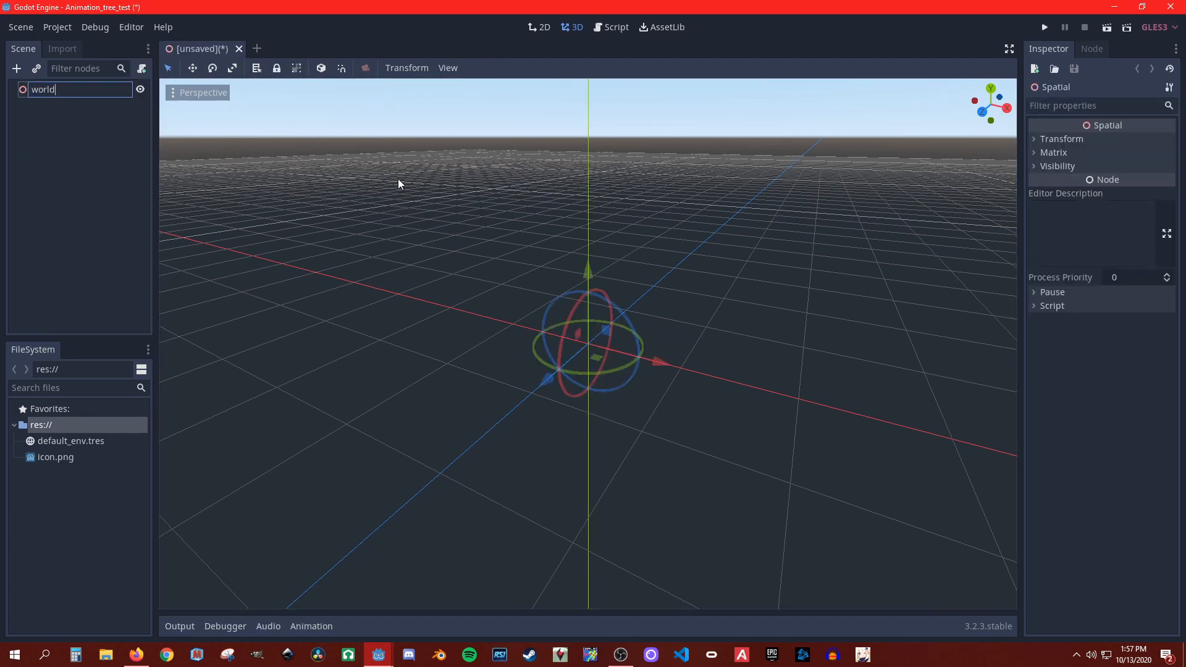
{"action": "key", "text": "Return"}
Step: Begin adding a CSGBox as a child of the world node, browsing the available node types before going to the node search
{"action": "right_click", "coordinate": [69, 84]}
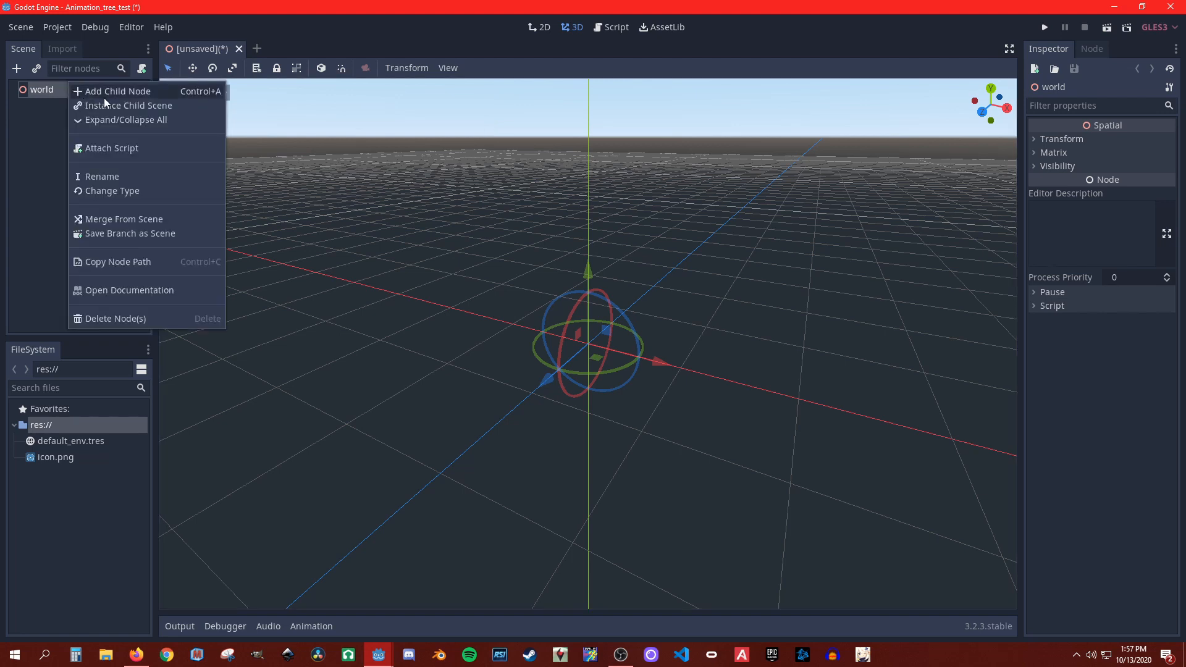
{"action": "left_click", "coordinate": [101, 92]}
{"action": "left_click", "coordinate": [431, 198]}
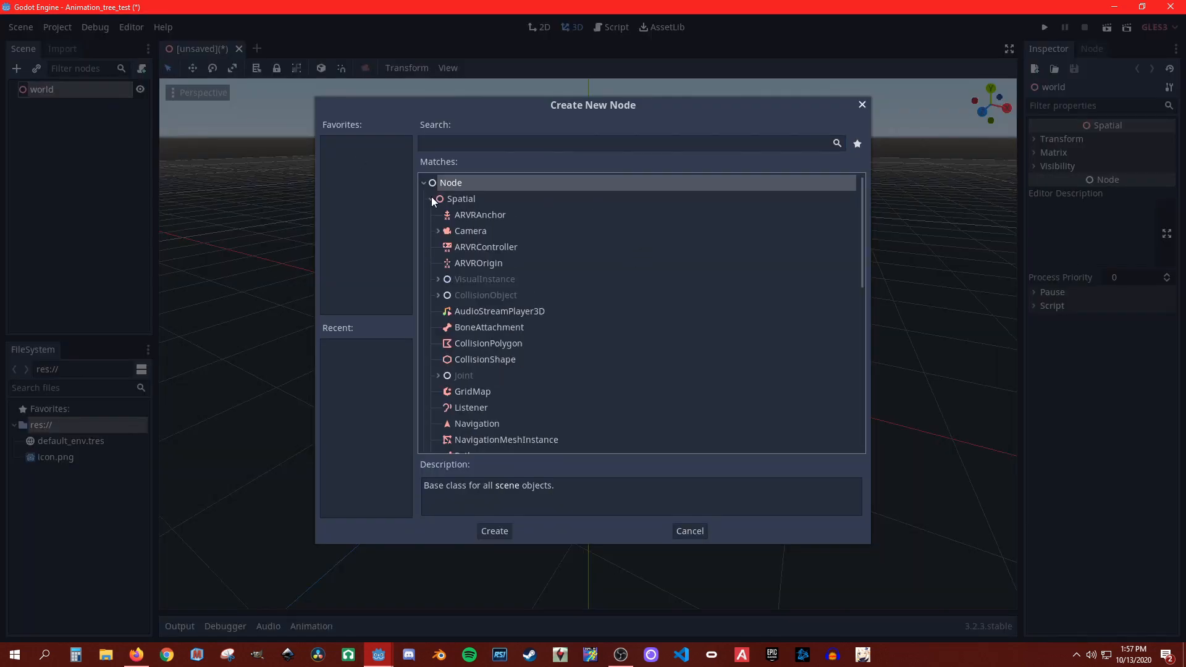
{"action": "scroll", "coordinate": [467, 306], "scroll_direction": "down", "scroll_amount": 6}
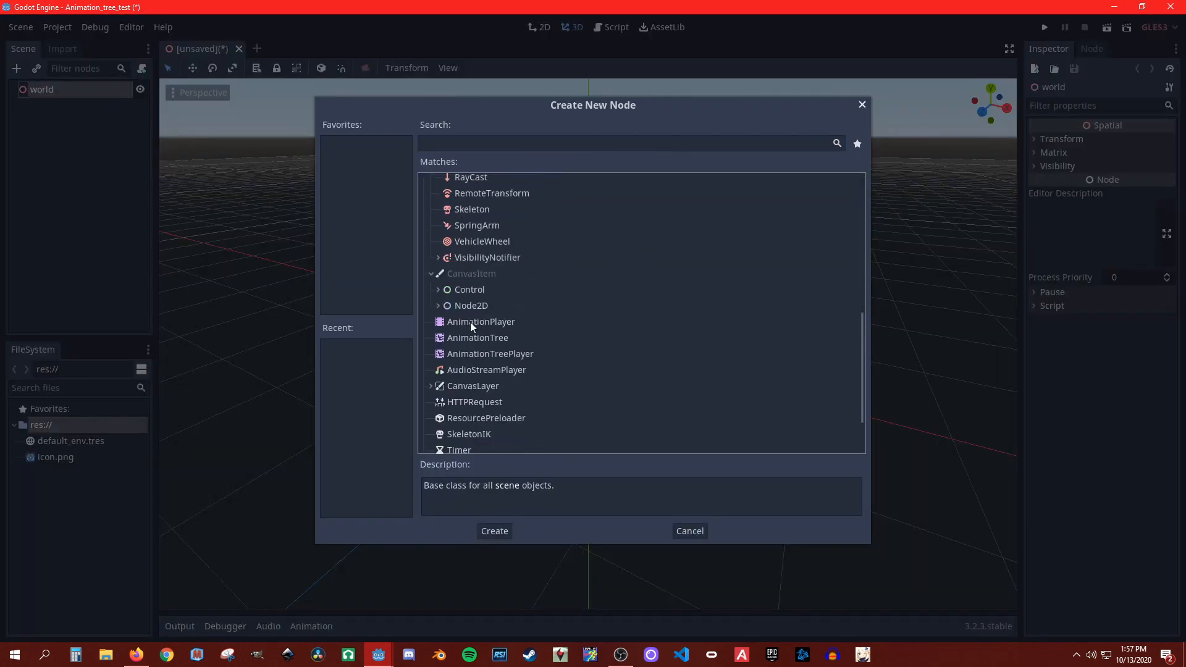
{"action": "scroll", "coordinate": [485, 301], "scroll_direction": "down", "scroll_amount": 2}
{"action": "scroll", "coordinate": [485, 369], "scroll_direction": "up", "scroll_amount": 4}
{"action": "scroll", "coordinate": [484, 369], "scroll_direction": "up", "scroll_amount": 5}
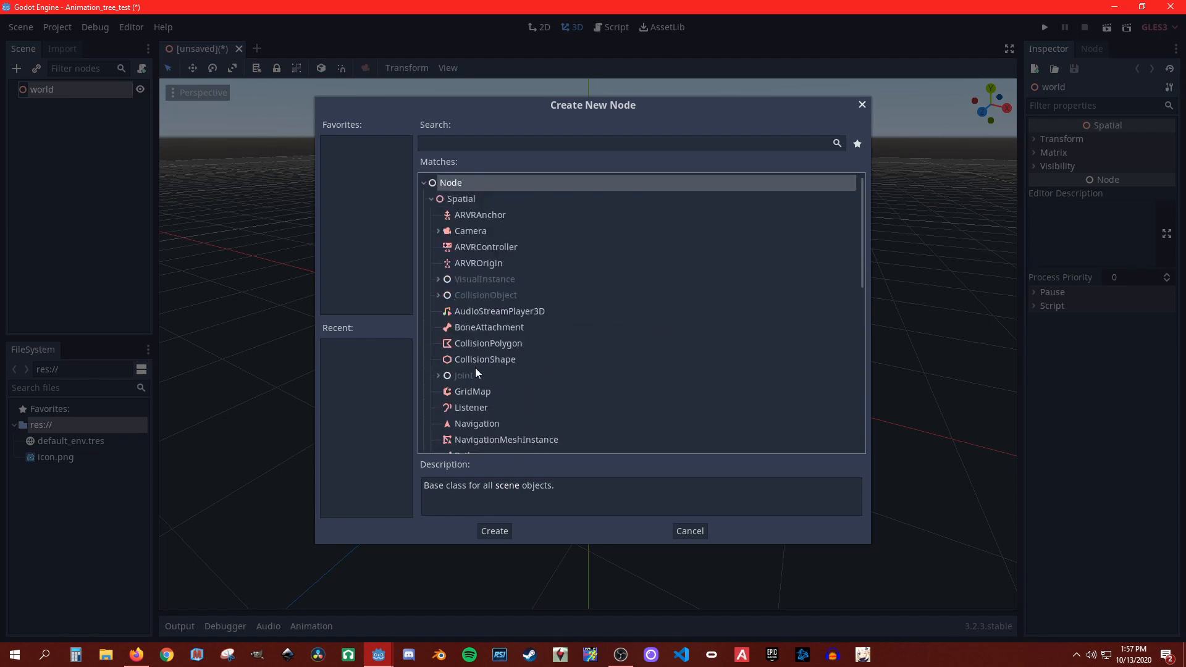
{"action": "left_click", "coordinate": [469, 146]}
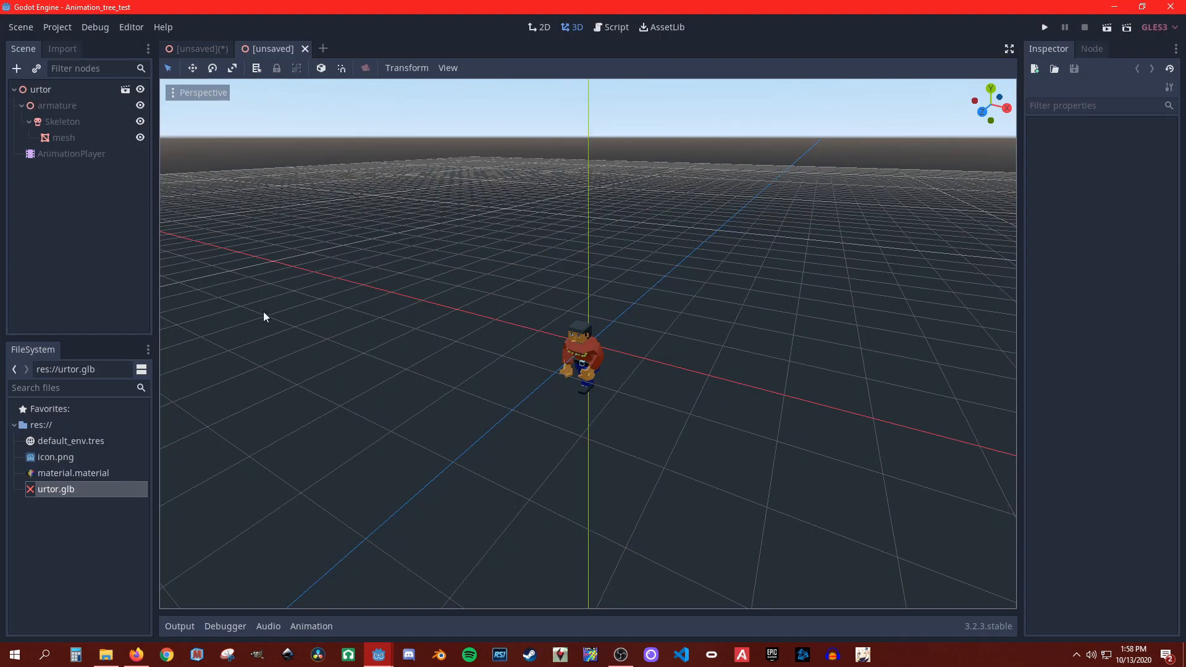
Step: Switch to the world scene and save it as world.tscn in the project root
{"action": "left_click", "coordinate": [198, 48]}
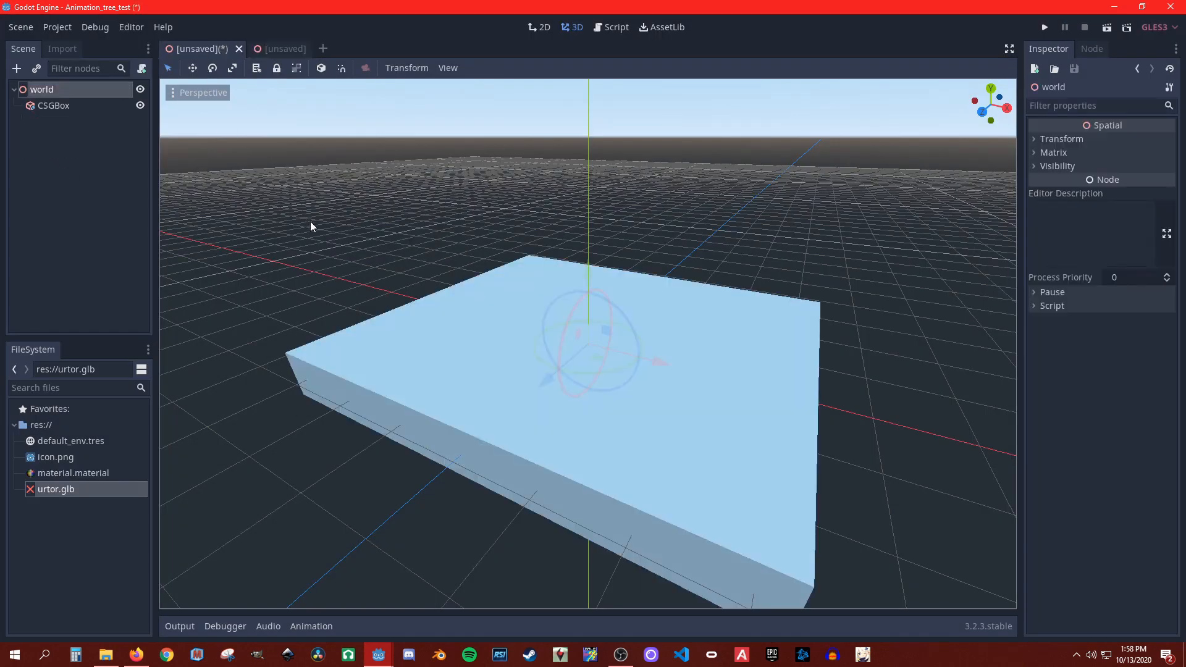
{"action": "key", "text": "ctrl+s"}
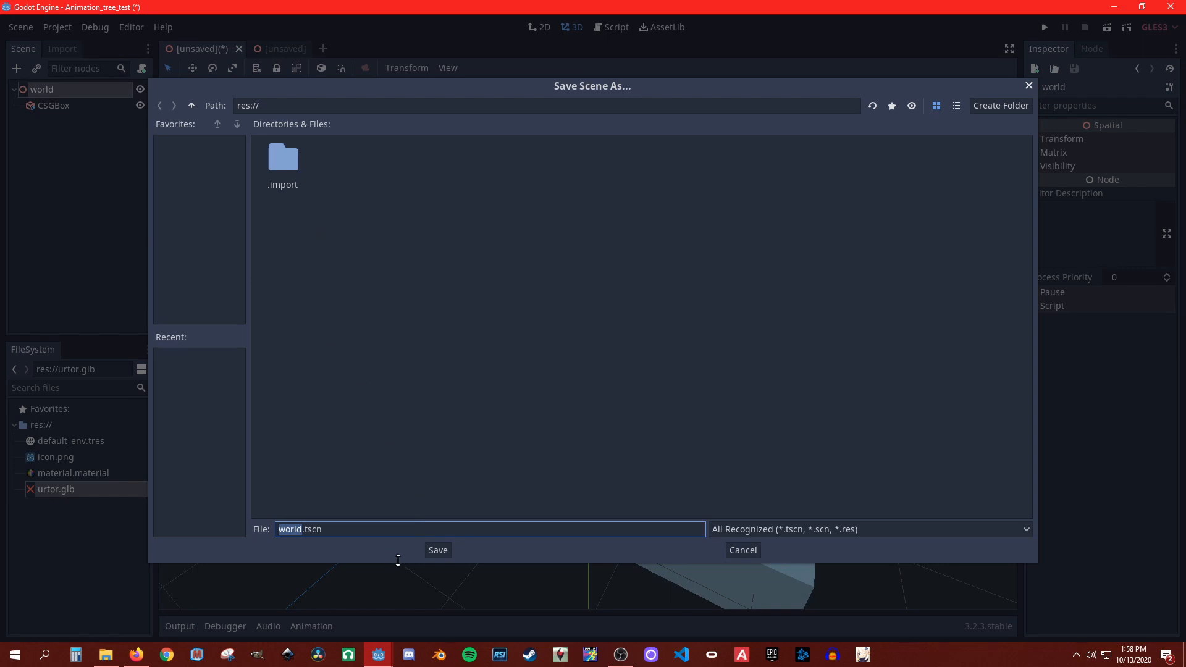
{"action": "left_click", "coordinate": [437, 550]}
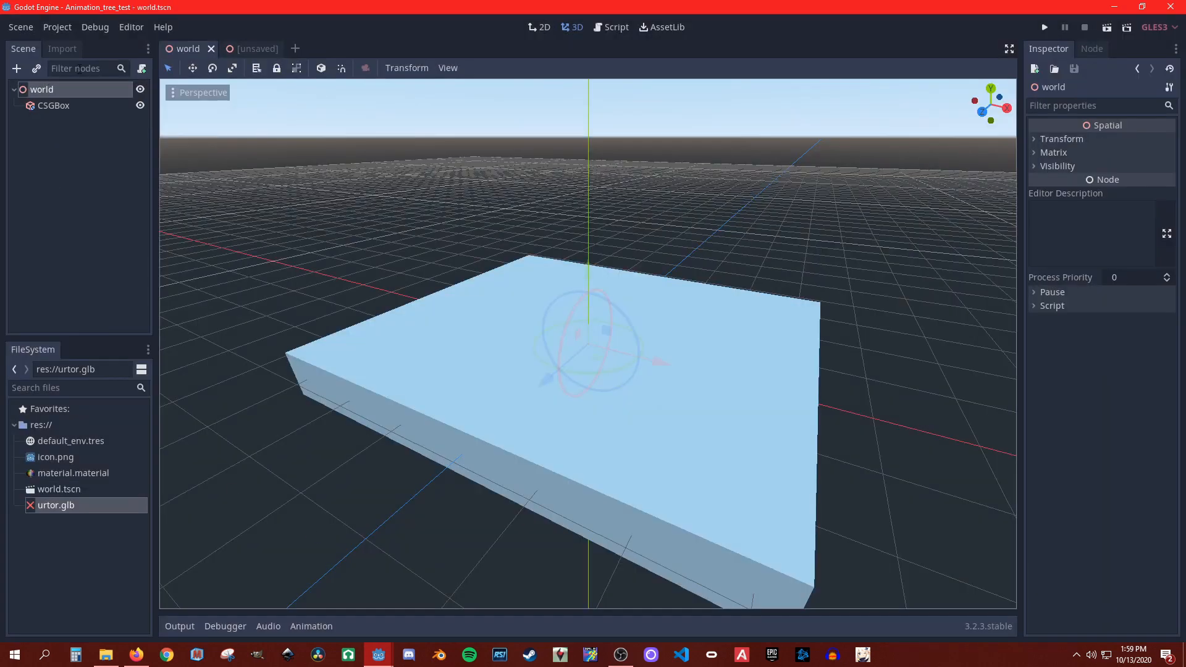
Step: Turn on Use Collision for the CSGBox and return to the unsaved urtor scene
{"action": "left_click", "coordinate": [53, 106]}
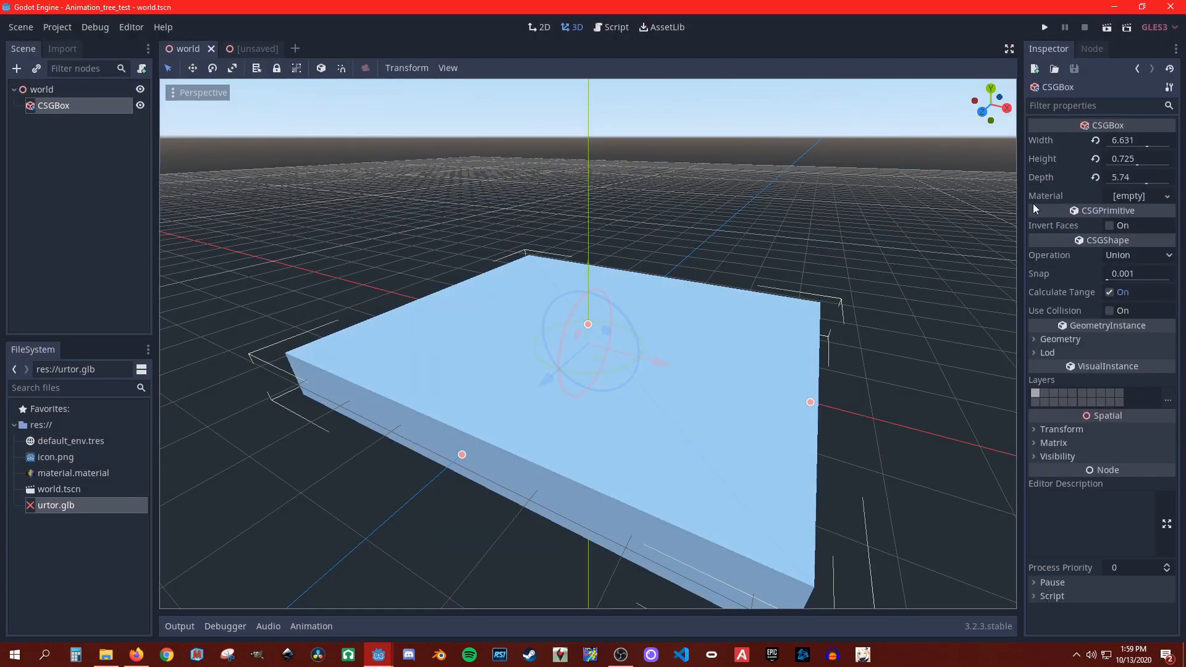
{"action": "left_click", "coordinate": [1109, 311]}
{"action": "left_click", "coordinate": [304, 48]}
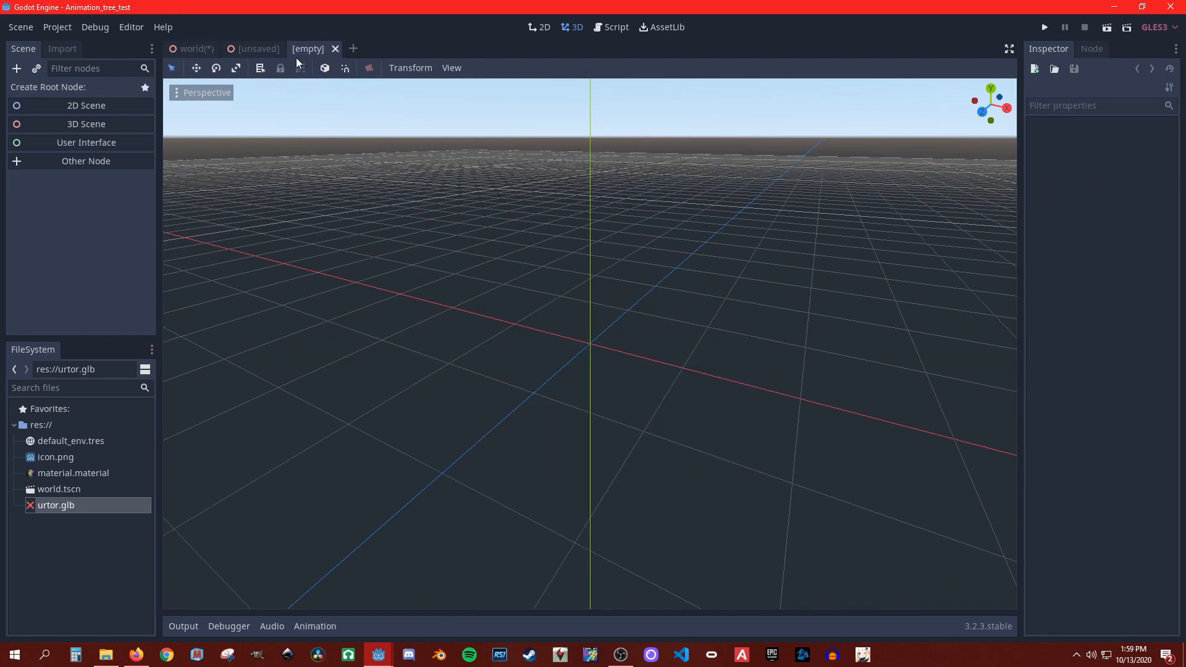
{"action": "left_click", "coordinate": [336, 48]}
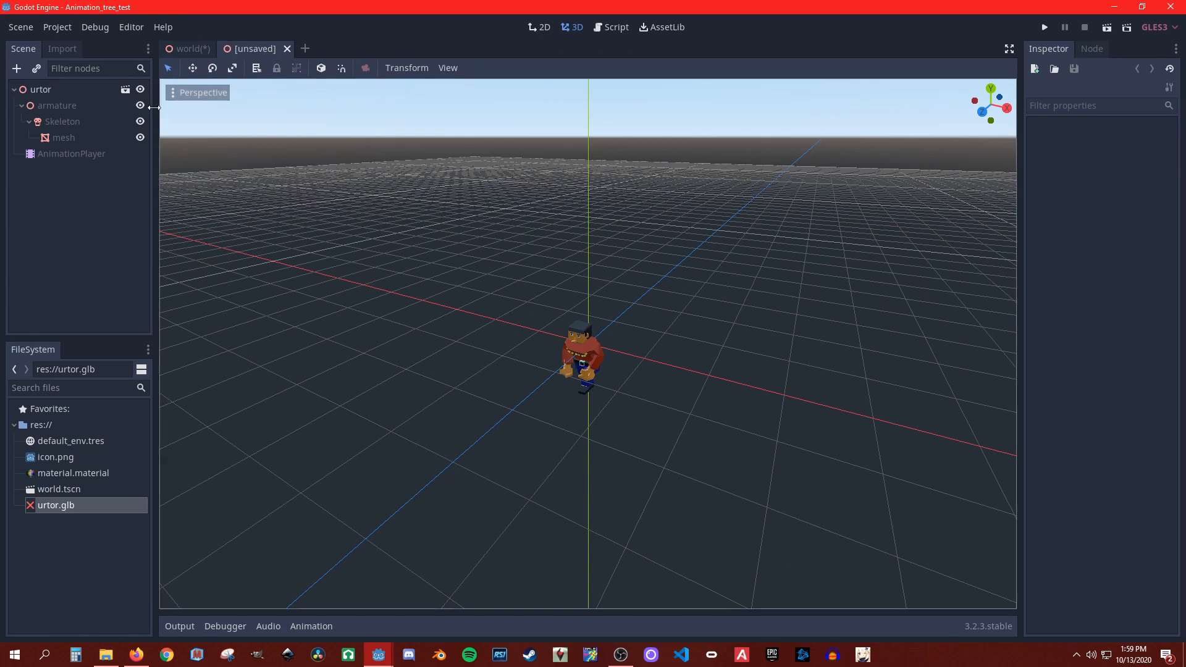
Step: Add an AnimationTree node as a child of the urtor root node
{"action": "left_click", "coordinate": [41, 88]}
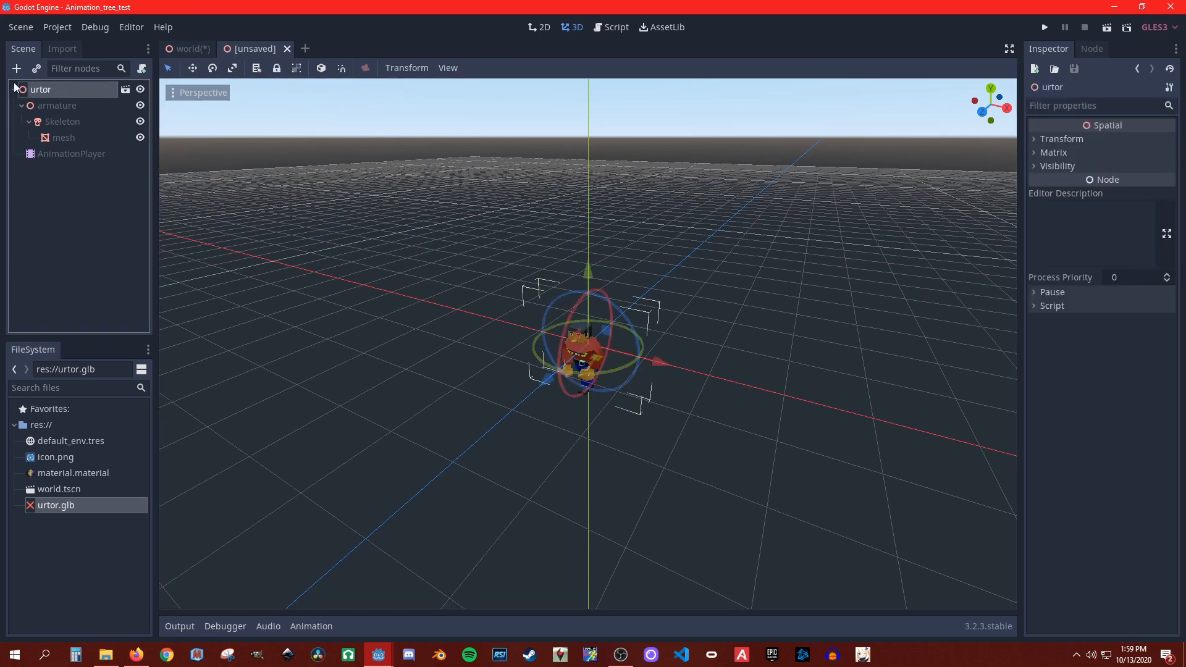
{"action": "right_click", "coordinate": [39, 92]}
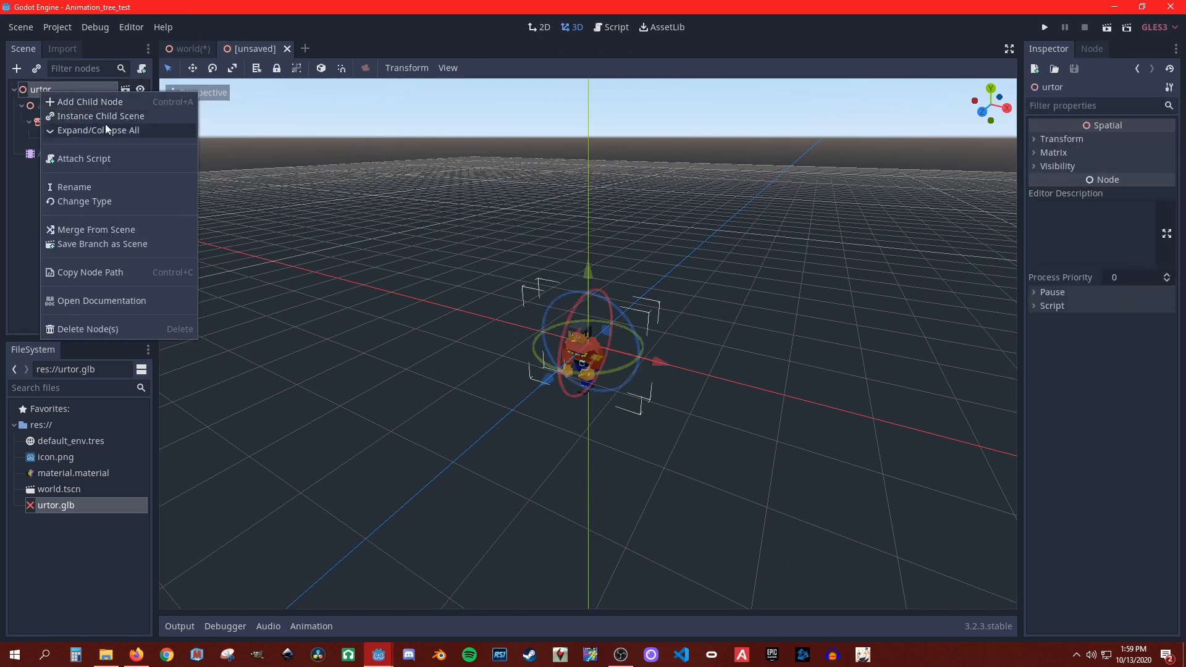
{"action": "left_click", "coordinate": [142, 106]}
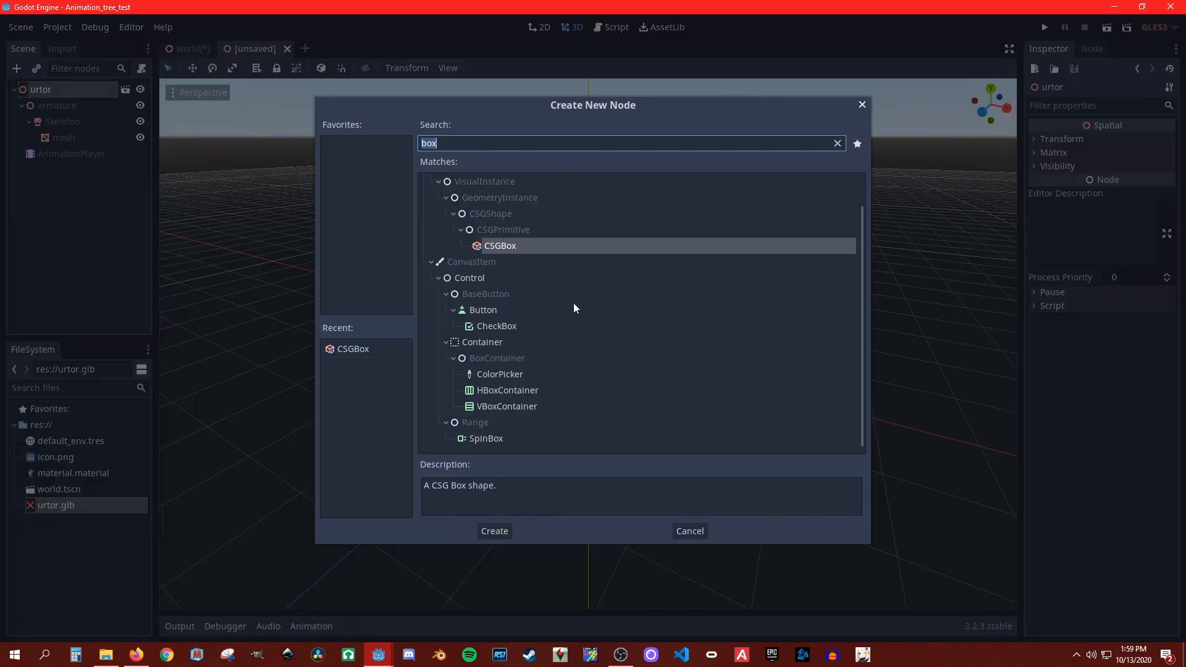
{"action": "type", "text": "Anim"}
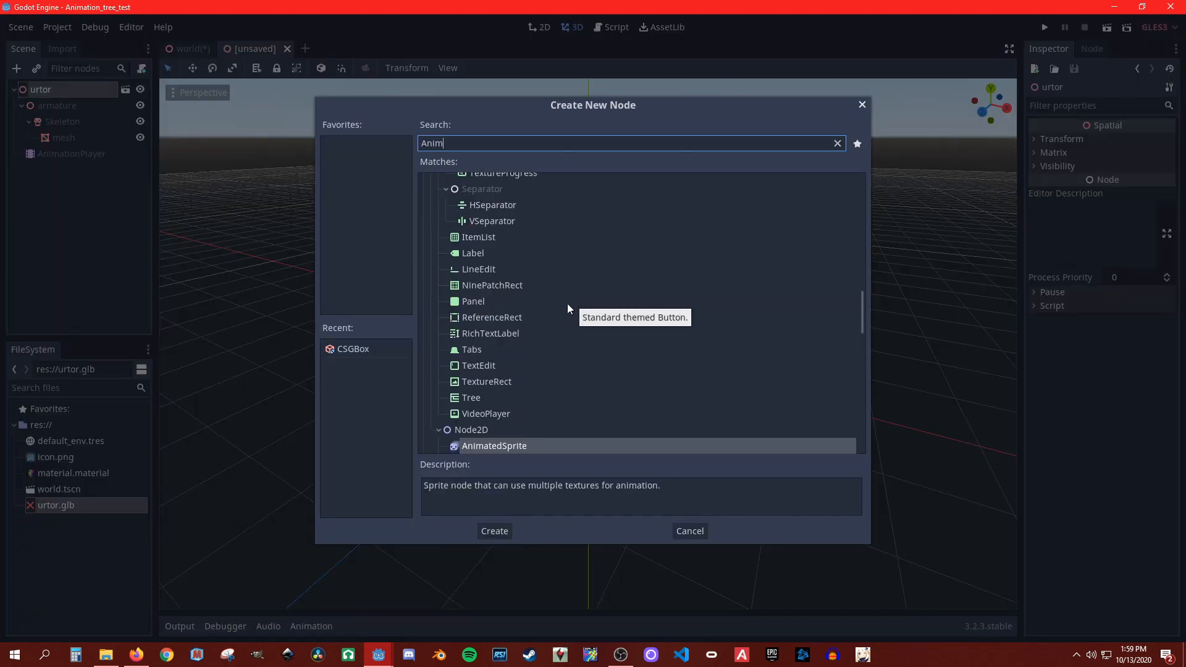
{"action": "scroll", "coordinate": [543, 327], "scroll_direction": "down", "scroll_amount": 10}
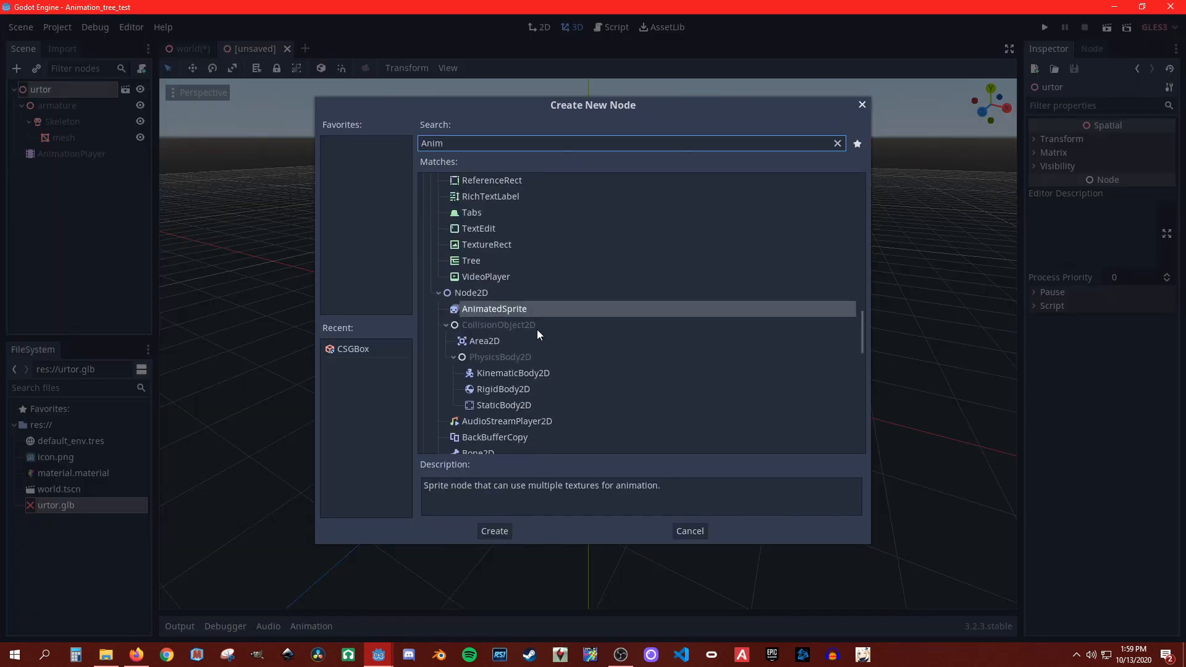
{"action": "scroll", "coordinate": [557, 357], "scroll_direction": "down", "scroll_amount": 3}
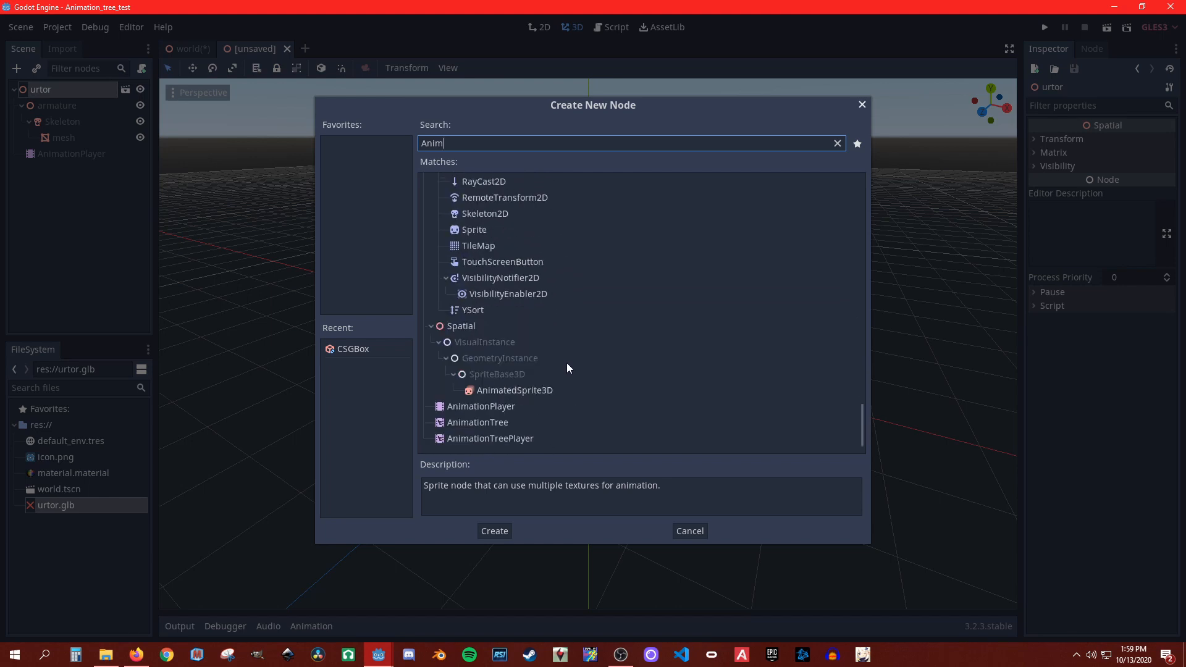
{"action": "left_click", "coordinate": [494, 427]}
{"action": "double_click", "coordinate": [463, 423]}
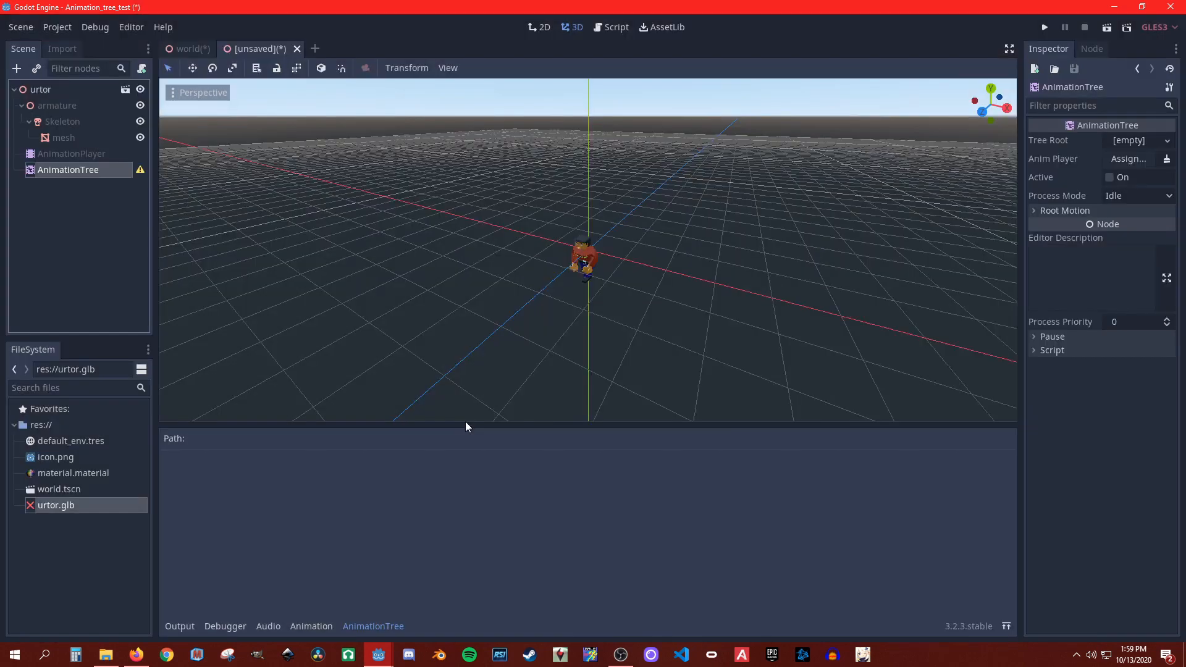
Step: Set the AnimationTree's Tree Root to a new AnimationNodeBlendTree, enlarge the graph area and reposition the Output node in it
{"action": "left_click", "coordinate": [112, 170]}
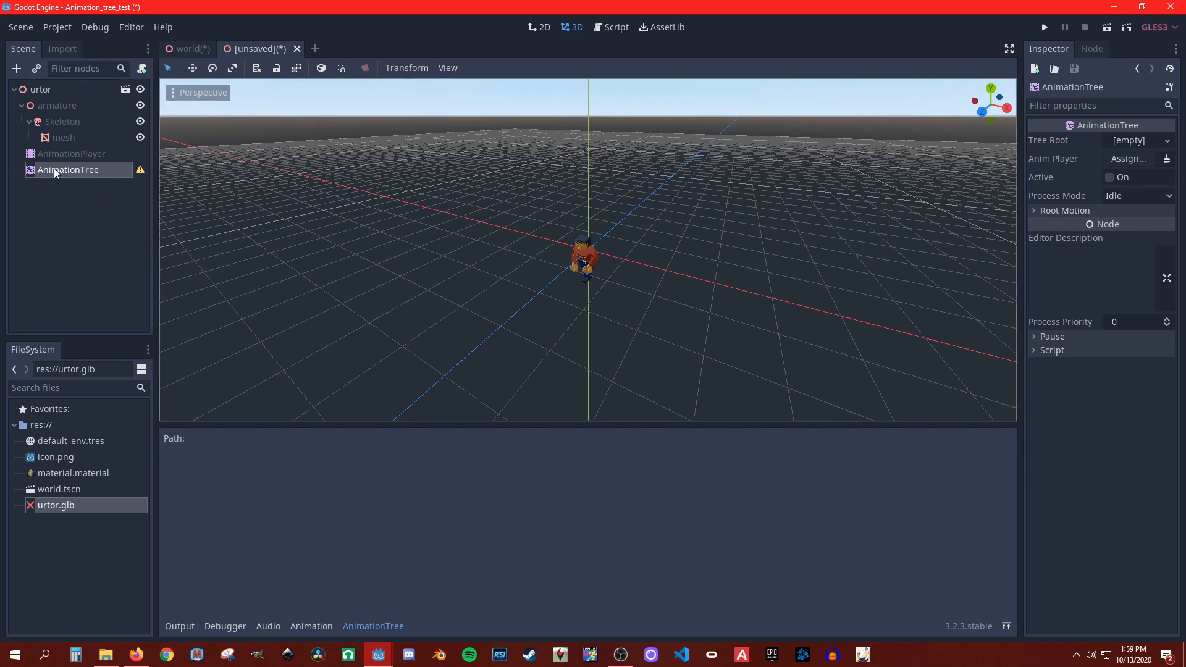
{"action": "left_click", "coordinate": [1135, 148]}
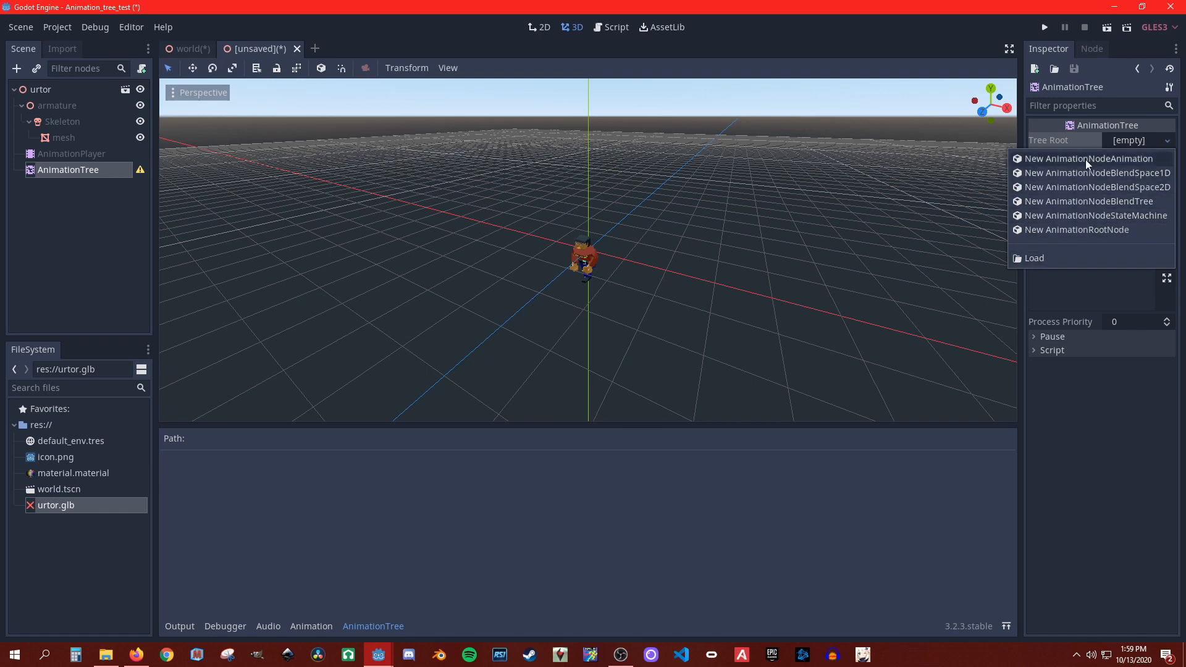
{"action": "left_click", "coordinate": [1100, 204]}
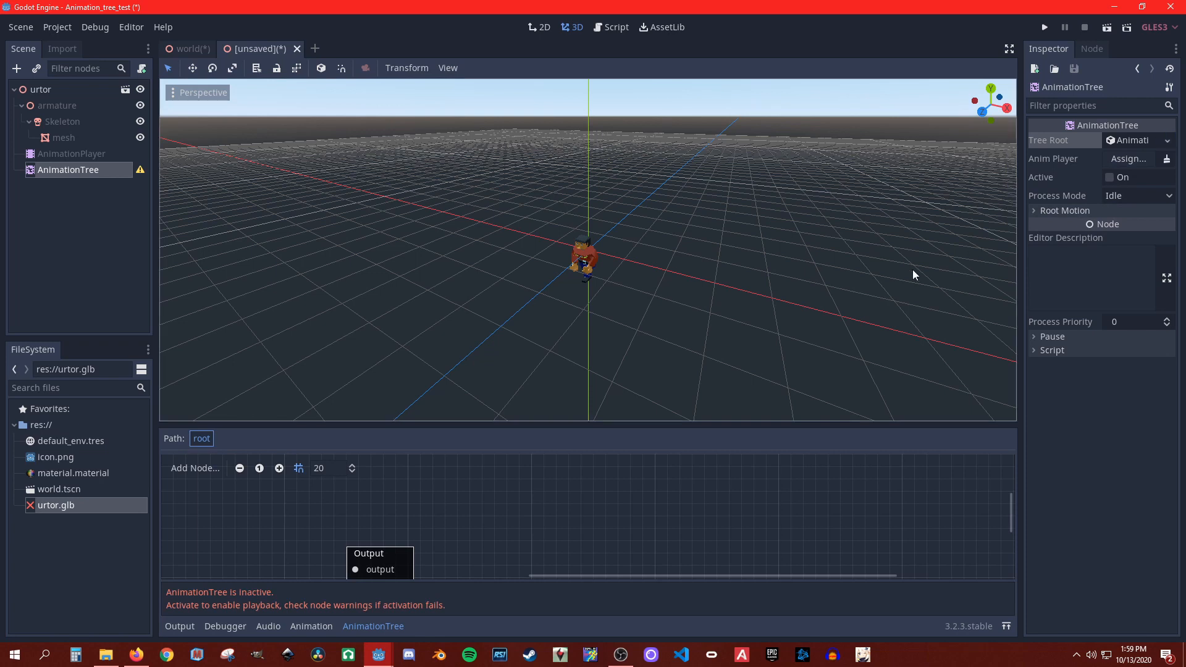
{"action": "left_click_drag", "start_coordinate": [575, 432], "coordinate": [627, 209]}
{"action": "left_click_drag", "start_coordinate": [395, 351], "coordinate": [803, 300]}
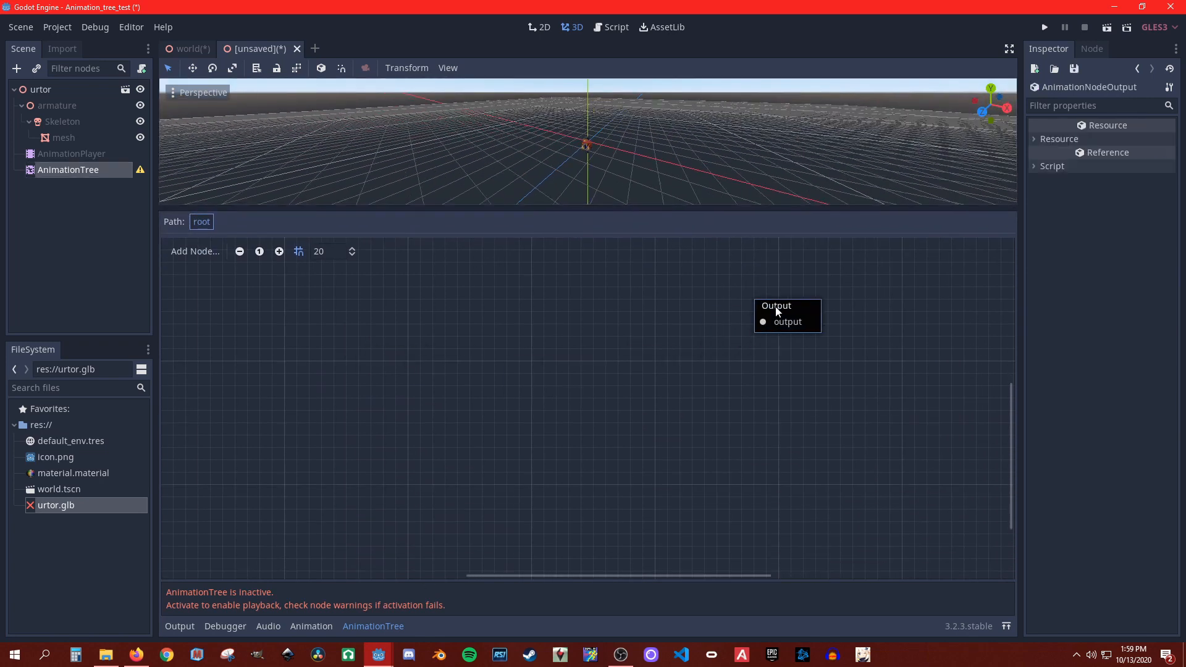
Step: Examine the animations stored in the AnimationPlayer, displaying the Walking animation's tracks
{"action": "left_click", "coordinate": [72, 167]}
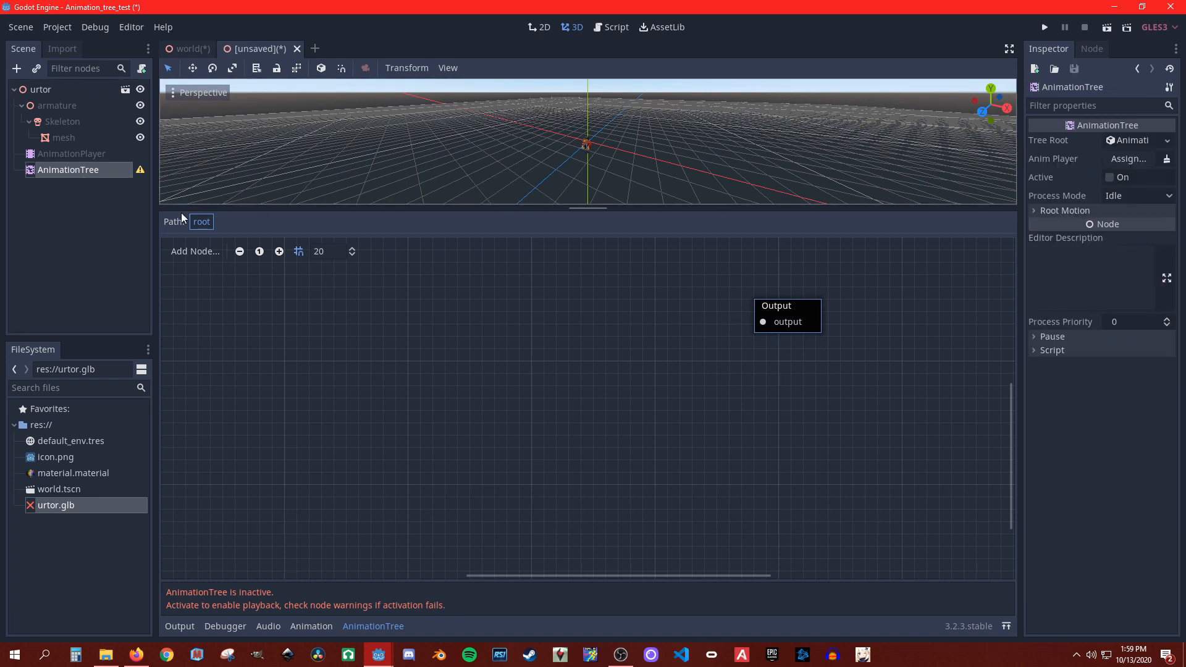
{"action": "left_click", "coordinate": [64, 158]}
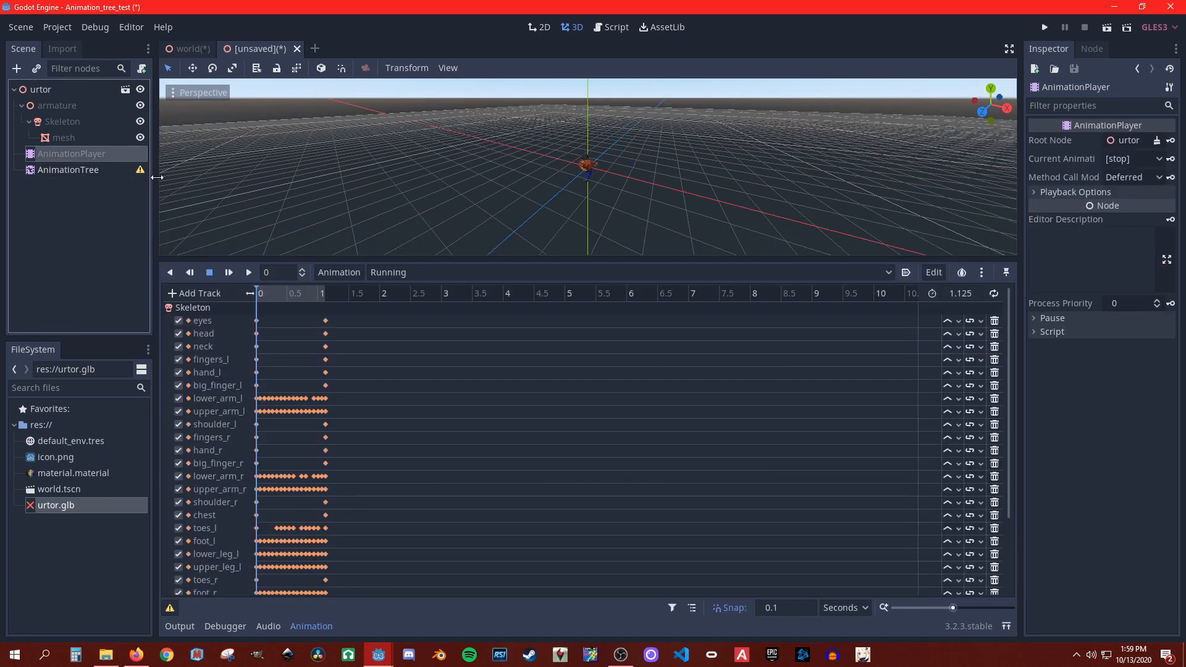
{"action": "left_click", "coordinate": [373, 274]}
{"action": "key", "text": "Escape"}
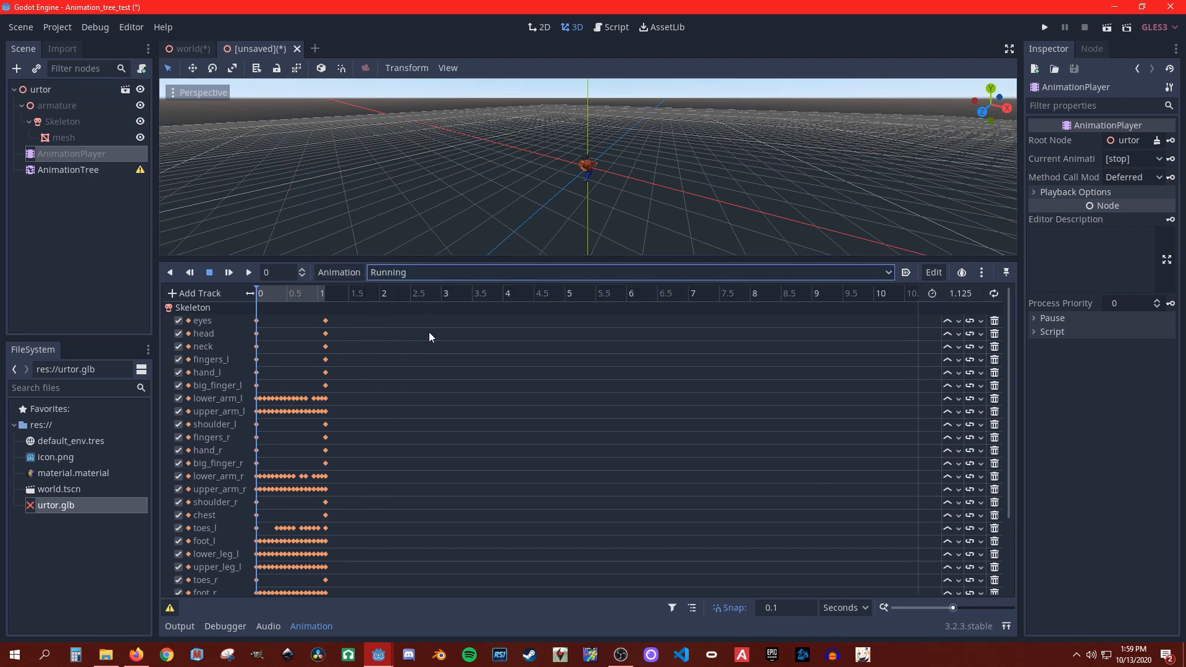
{"action": "left_click", "coordinate": [420, 271]}
{"action": "left_click", "coordinate": [420, 304]}
{"action": "left_click", "coordinate": [438, 276]}
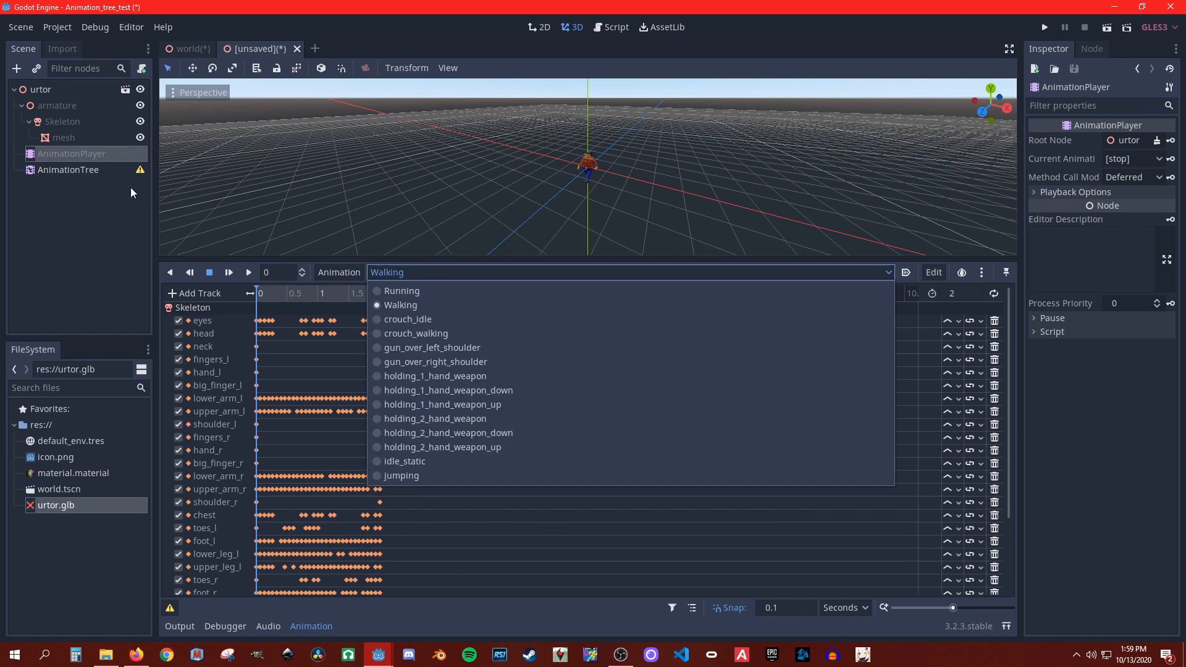
Step: Compare the AnimationTree node's graph and properties with those of the AnimationPlayer node
{"action": "left_click", "coordinate": [72, 175]}
{"action": "left_click", "coordinate": [82, 171]}
{"action": "left_click", "coordinate": [84, 154]}
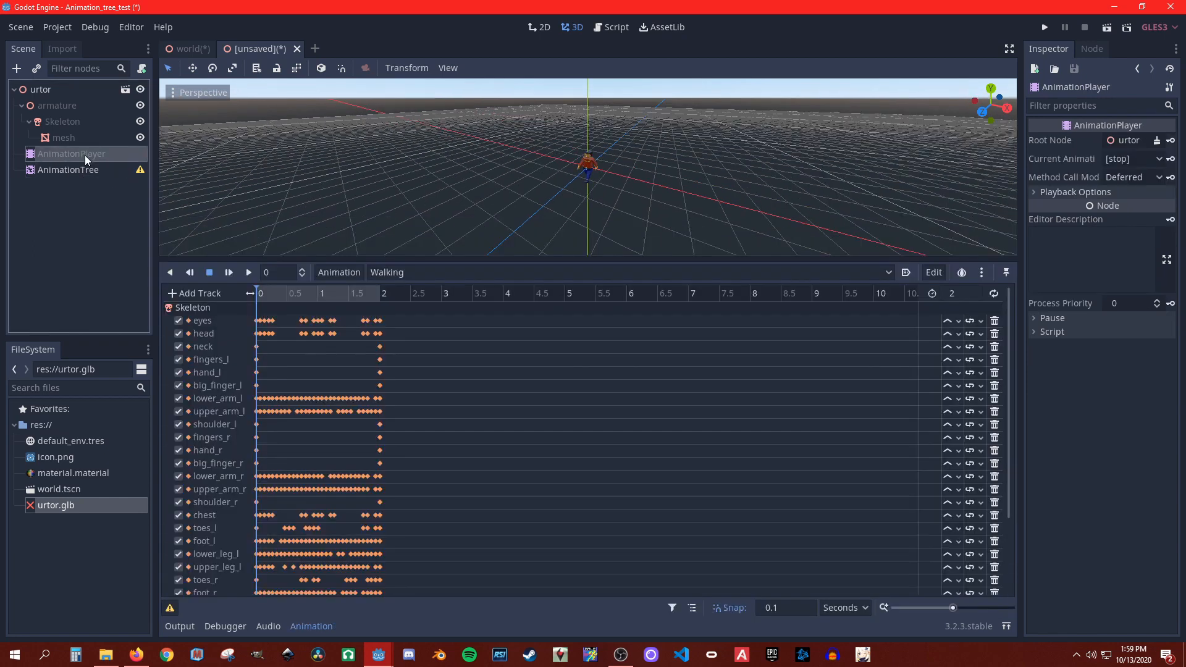
{"action": "left_click", "coordinate": [85, 171]}
{"action": "left_click", "coordinate": [100, 153]}
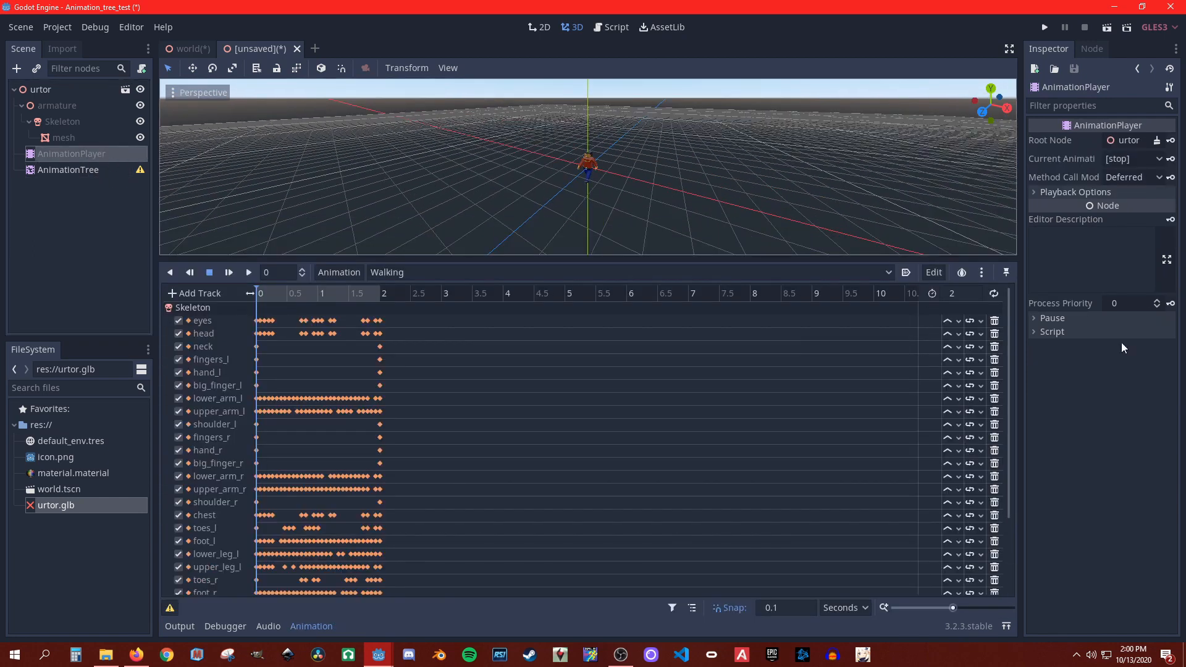
{"action": "left_click", "coordinate": [98, 170]}
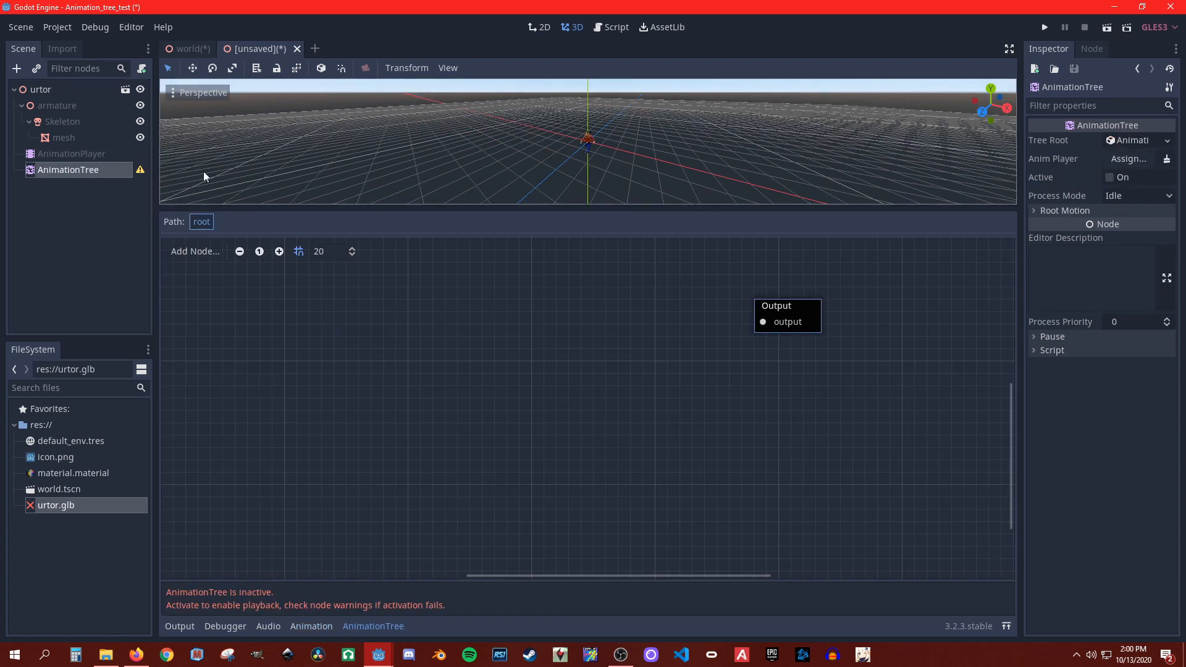
{"action": "left_click", "coordinate": [102, 152]}
Step: Assign the scene's AnimationPlayer node as the AnimationTree's Anim Player
{"action": "left_click", "coordinate": [105, 171]}
{"action": "left_click", "coordinate": [1136, 159]}
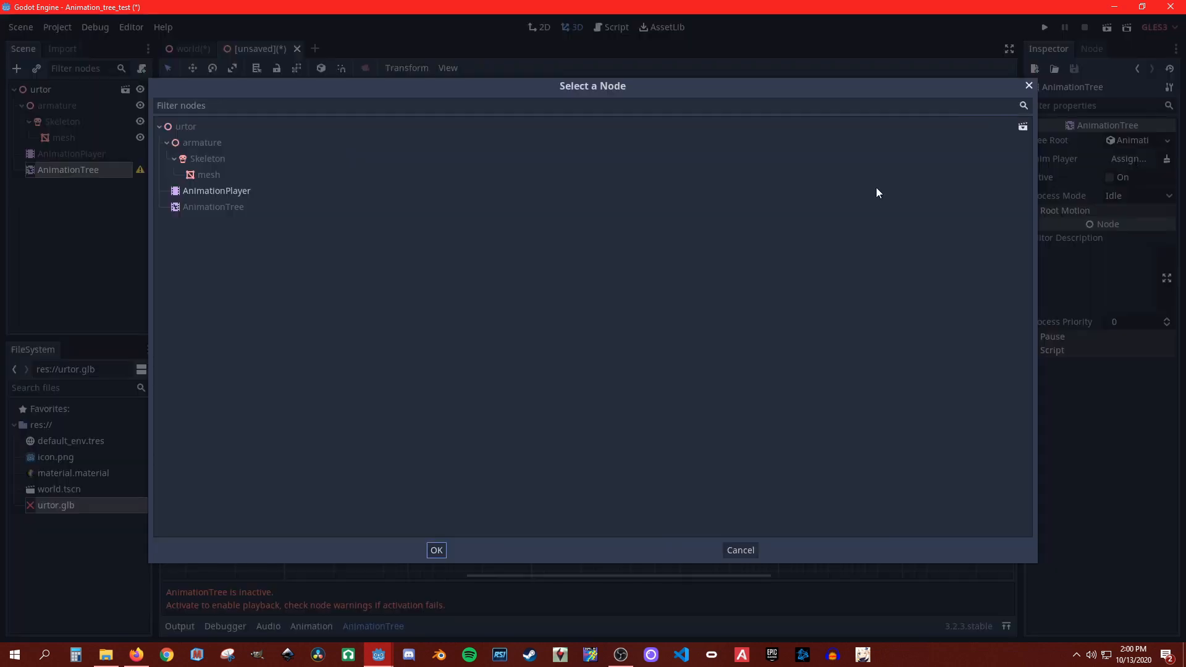
{"action": "double_click", "coordinate": [191, 189]}
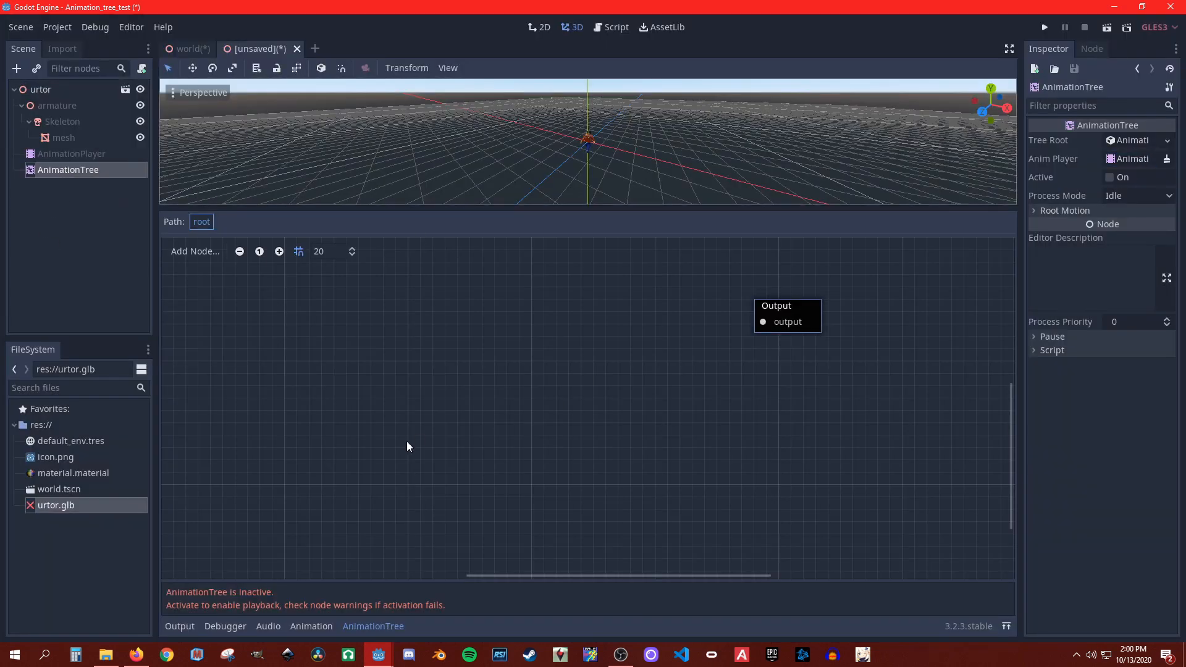
Step: Add an Animation node set to idle_static to the blend tree graph and connect it to the Output node
{"action": "middle_click_drag", "start_coordinate": [412, 454], "coordinate": [363, 513]}
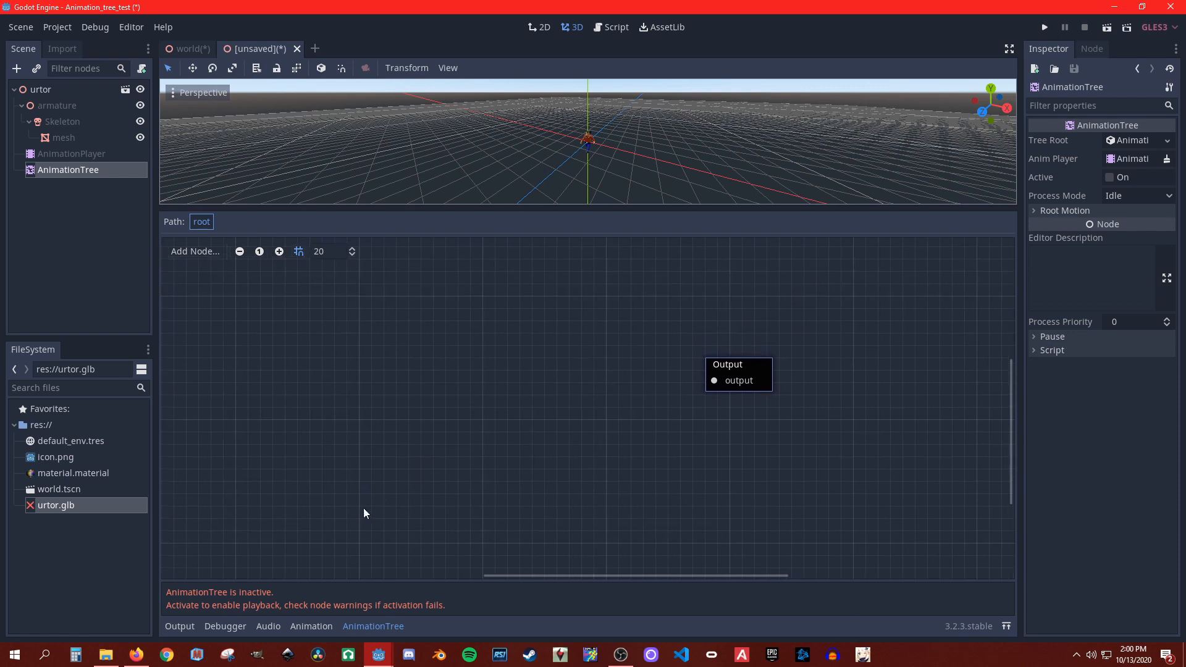
{"action": "middle_click_drag", "start_coordinate": [467, 405], "coordinate": [534, 442]}
{"action": "middle_click_drag", "start_coordinate": [410, 427], "coordinate": [567, 423]}
{"action": "right_click", "coordinate": [284, 342]}
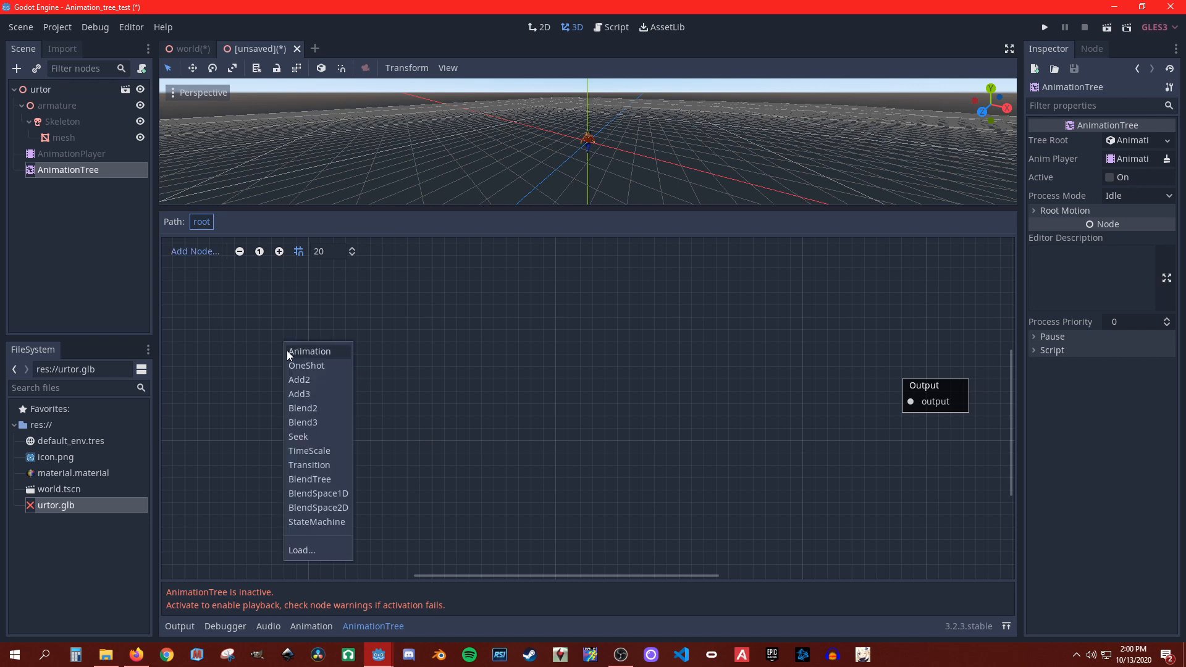
{"action": "left_click", "coordinate": [294, 351]}
{"action": "left_click_drag", "start_coordinate": [296, 352], "coordinate": [295, 315]}
{"action": "left_click", "coordinate": [310, 346]}
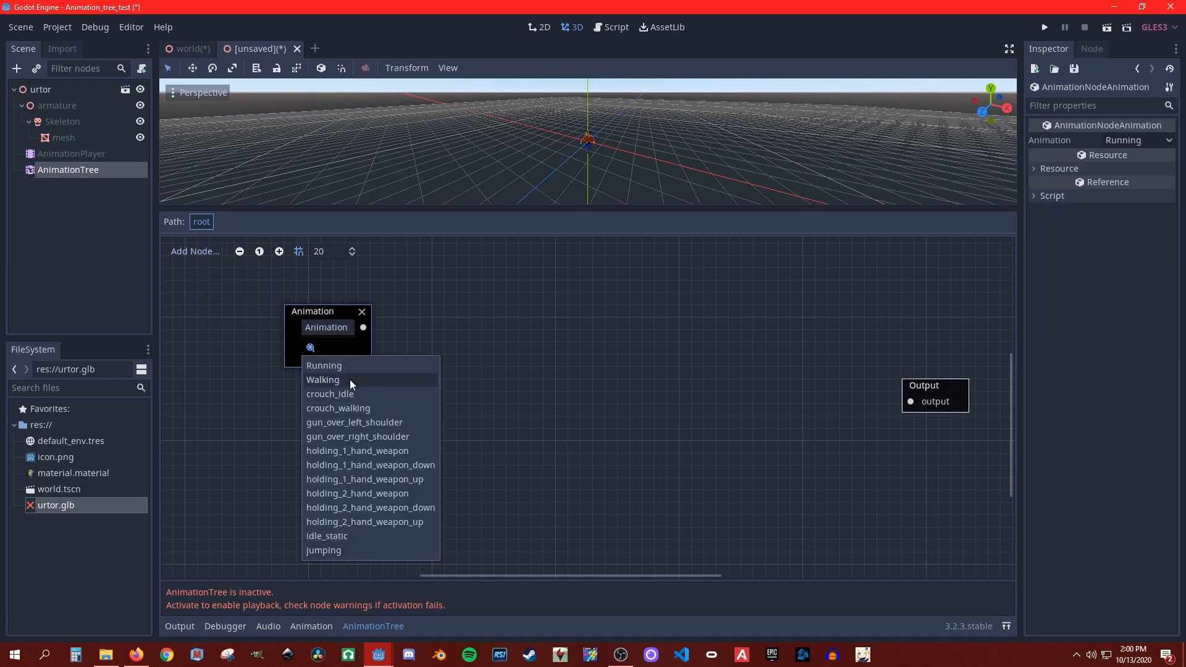
{"action": "left_click", "coordinate": [354, 538]}
{"action": "left_click_drag", "start_coordinate": [313, 314], "coordinate": [911, 402]}
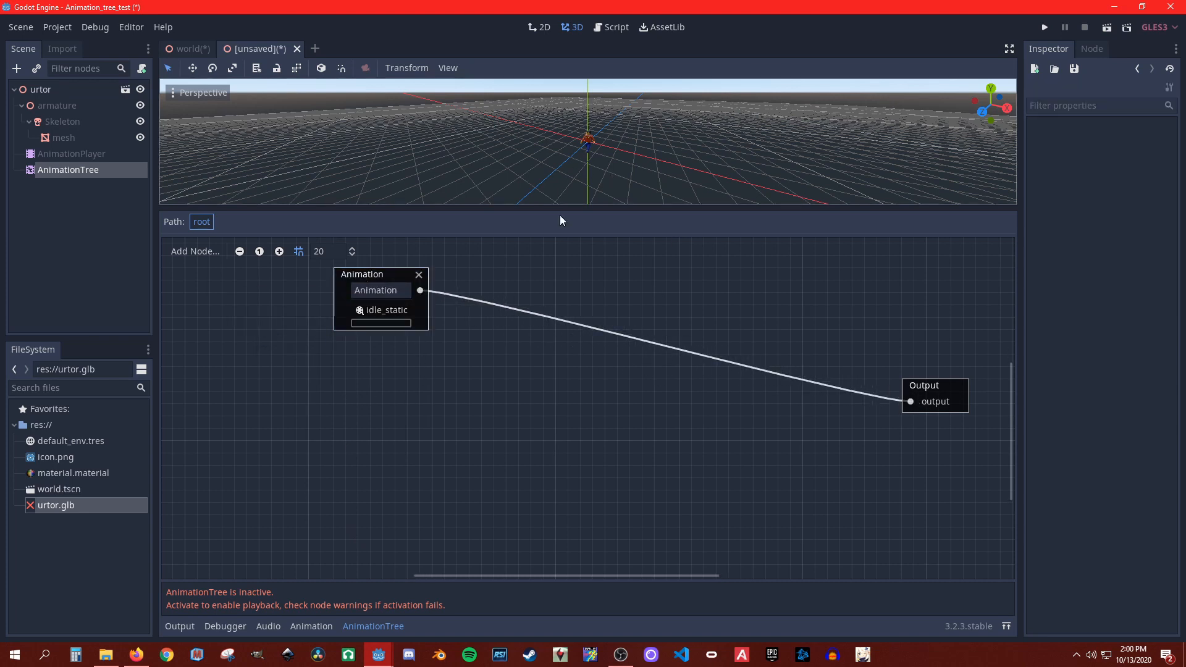
Step: Activate the AnimationTree and inspect the character's pose up close in the 3D view
{"action": "left_click", "coordinate": [71, 154]}
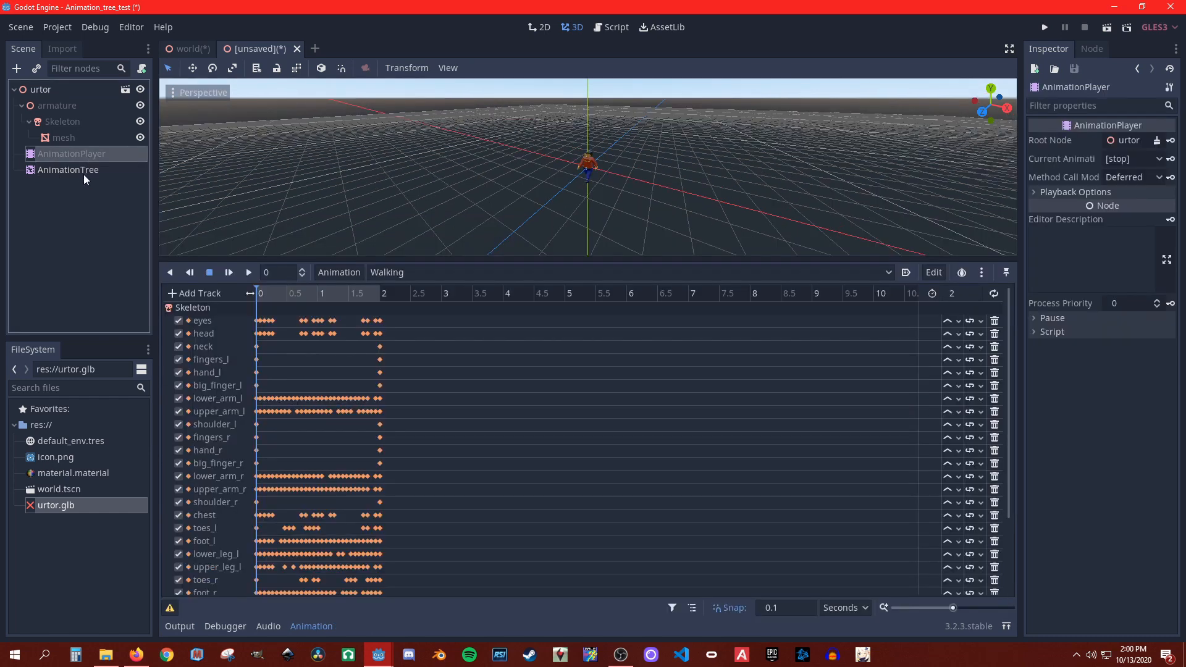
{"action": "left_click", "coordinate": [85, 171]}
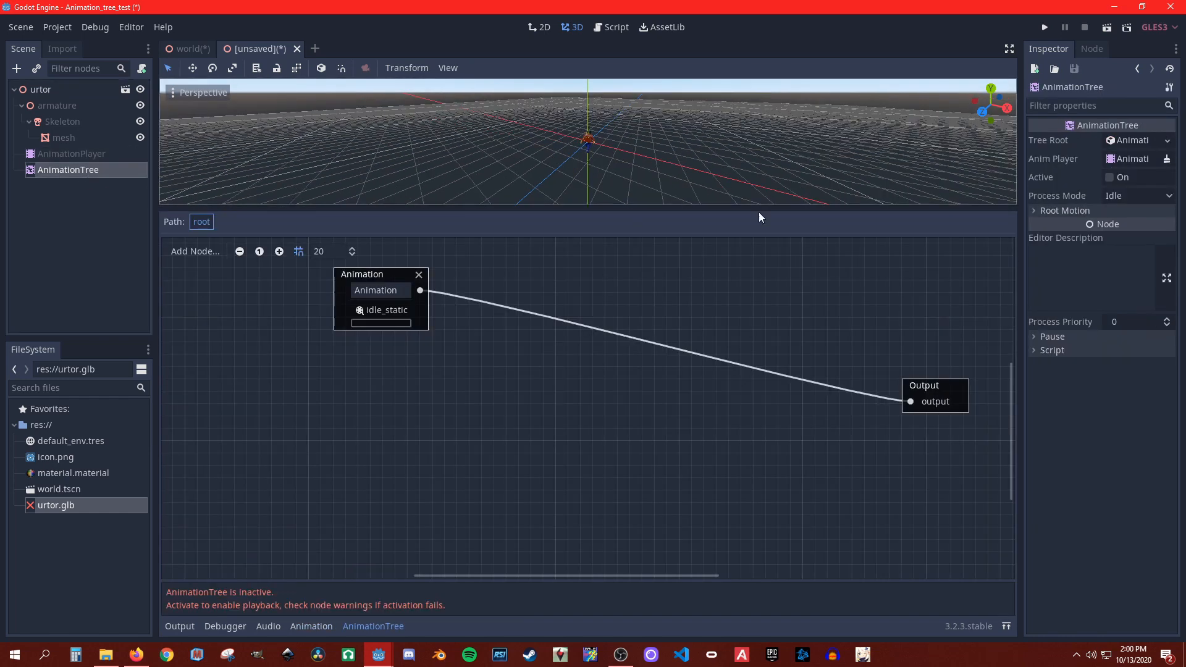
{"action": "left_click", "coordinate": [1110, 179]}
{"action": "scroll", "coordinate": [510, 153], "scroll_direction": "up", "scroll_amount": 3}
{"action": "scroll", "coordinate": [509, 153], "scroll_direction": "up", "scroll_amount": 5}
{"action": "middle_click_drag", "start_coordinate": [509, 154], "coordinate": [587, 154]}
{"action": "scroll", "coordinate": [494, 166], "scroll_direction": "down", "scroll_amount": 5}
{"action": "scroll", "coordinate": [568, 175], "scroll_direction": "up", "scroll_amount": 5}
Step: Disconnect the idle_static Animation node from the Output node and reconnect the two
{"action": "left_click", "coordinate": [348, 272]}
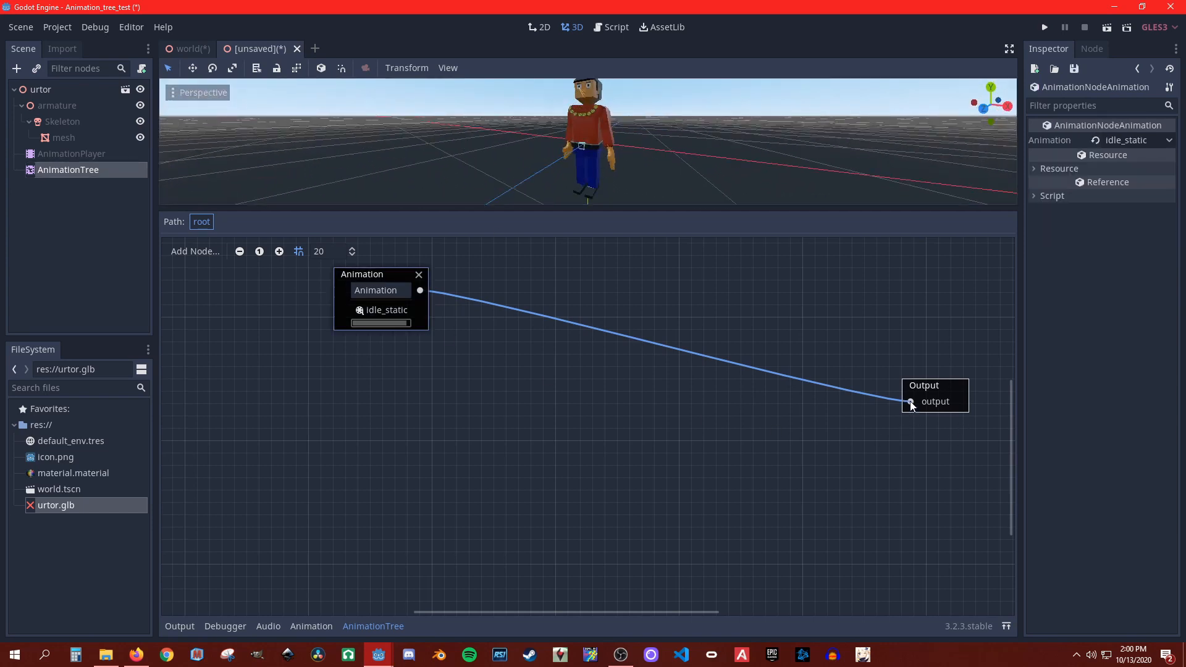
{"action": "left_click_drag", "start_coordinate": [910, 401], "coordinate": [329, 342]}
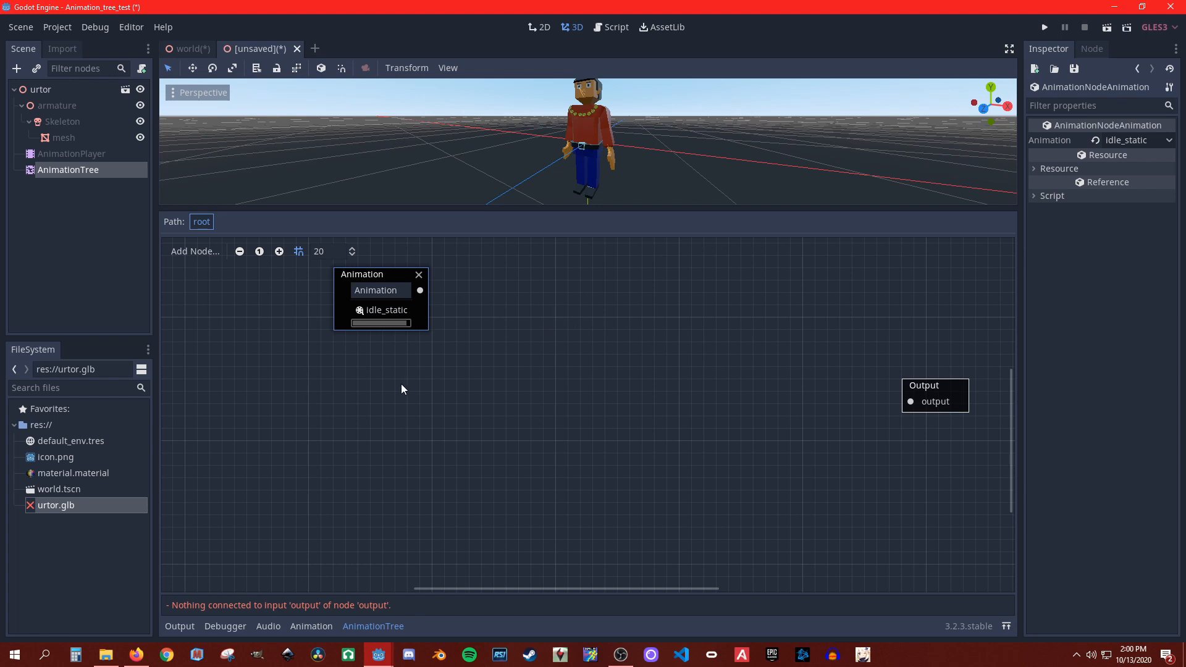
{"action": "left_click_drag", "start_coordinate": [420, 290], "coordinate": [911, 401]}
Step: Change the blend tree's Animation node from idle_static to the Running animation
{"action": "left_click", "coordinate": [380, 313]}
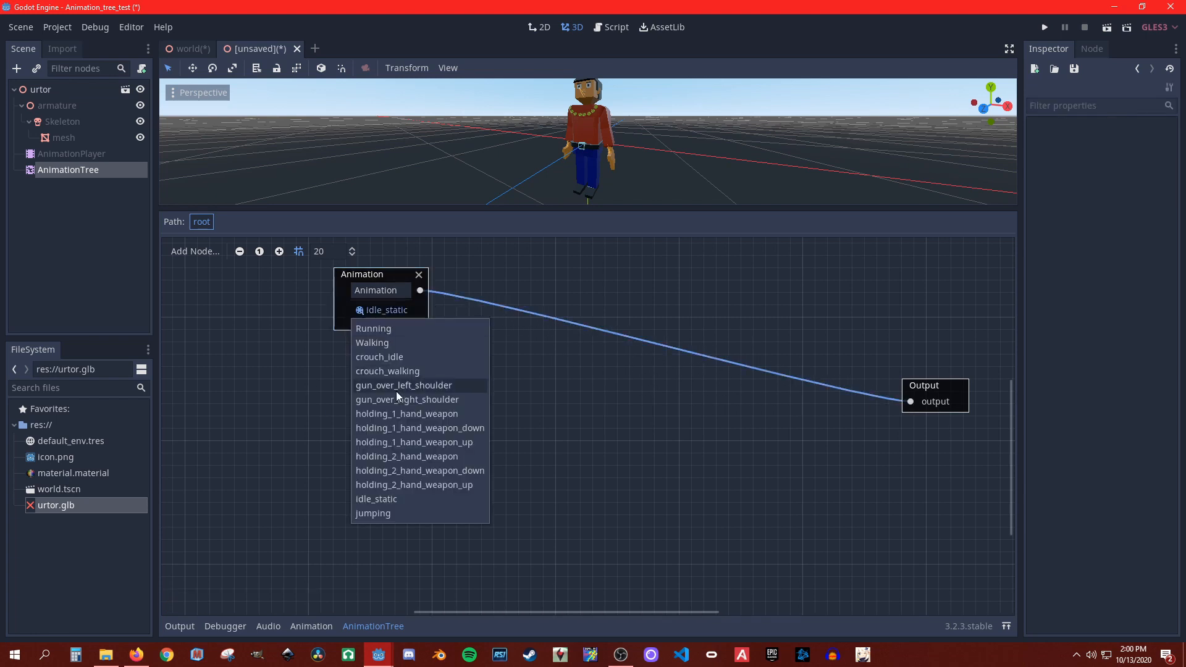
{"action": "left_click", "coordinate": [389, 329]}
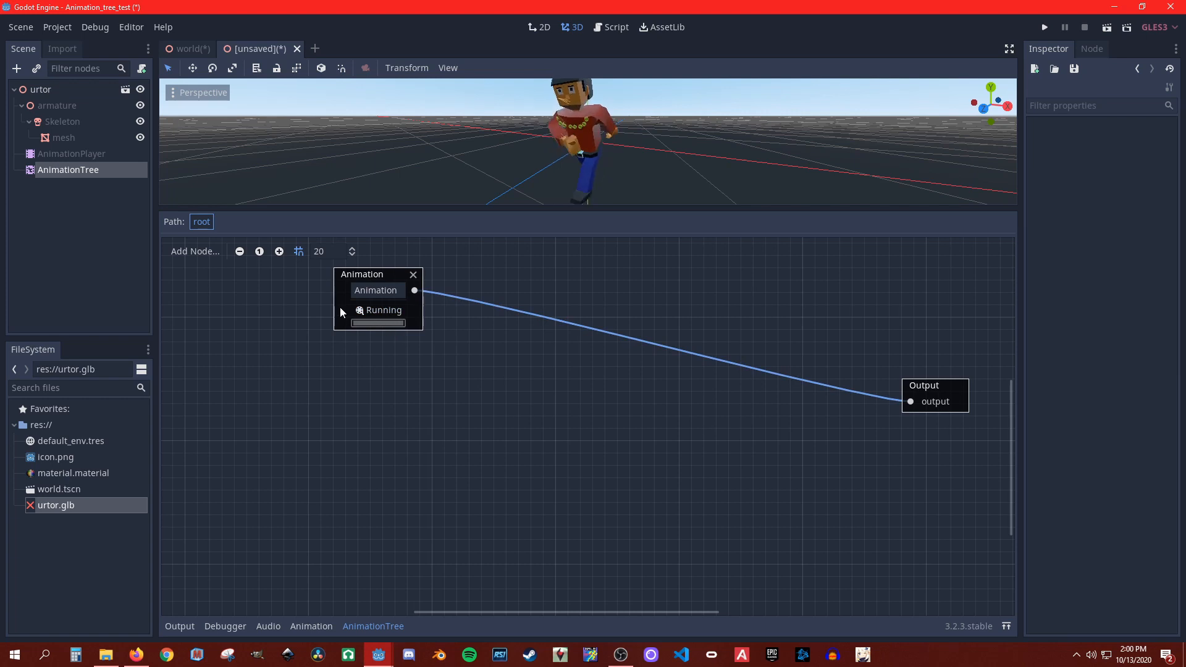
{"action": "left_click", "coordinate": [395, 309]}
{"action": "key", "text": "Escape"}
Step: Enable looping for the Running animation in the AnimationPlayer
{"action": "left_click", "coordinate": [58, 154]}
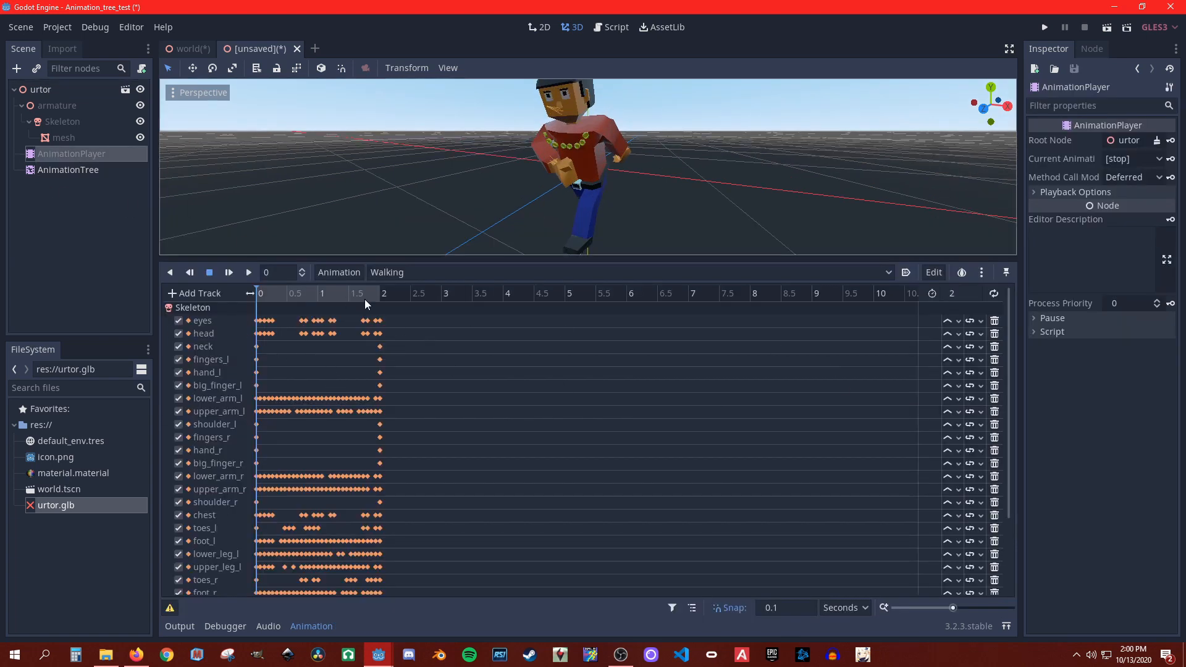
{"action": "left_click", "coordinate": [398, 272]}
{"action": "left_click", "coordinate": [409, 292]}
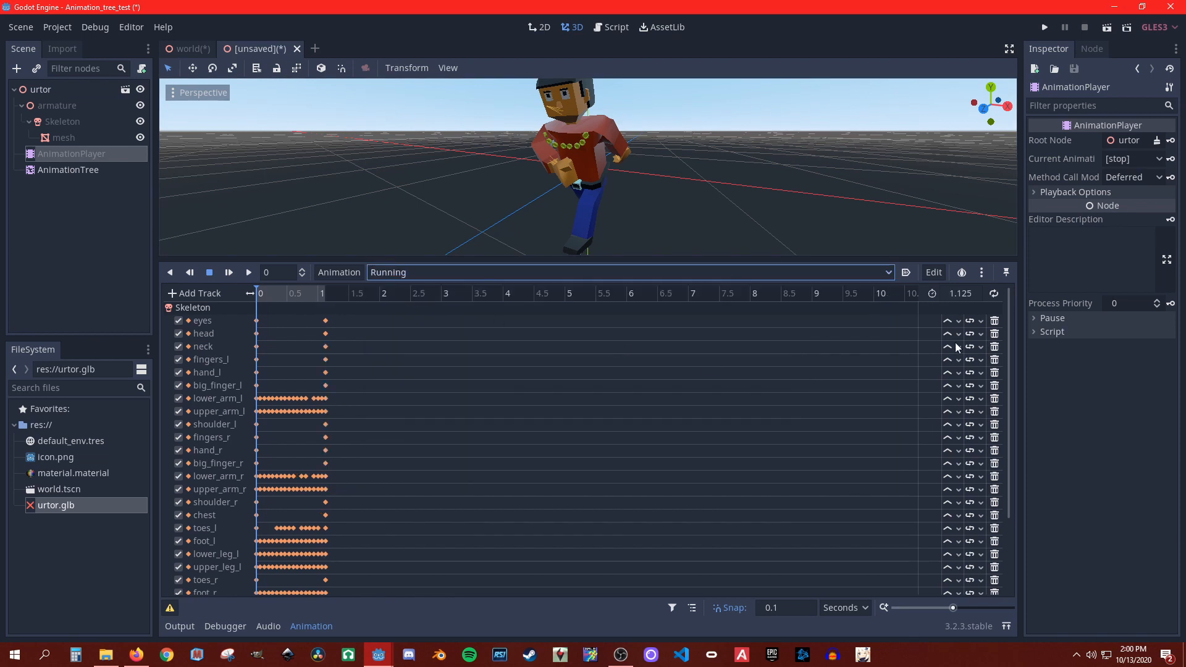
{"action": "left_click", "coordinate": [993, 294]}
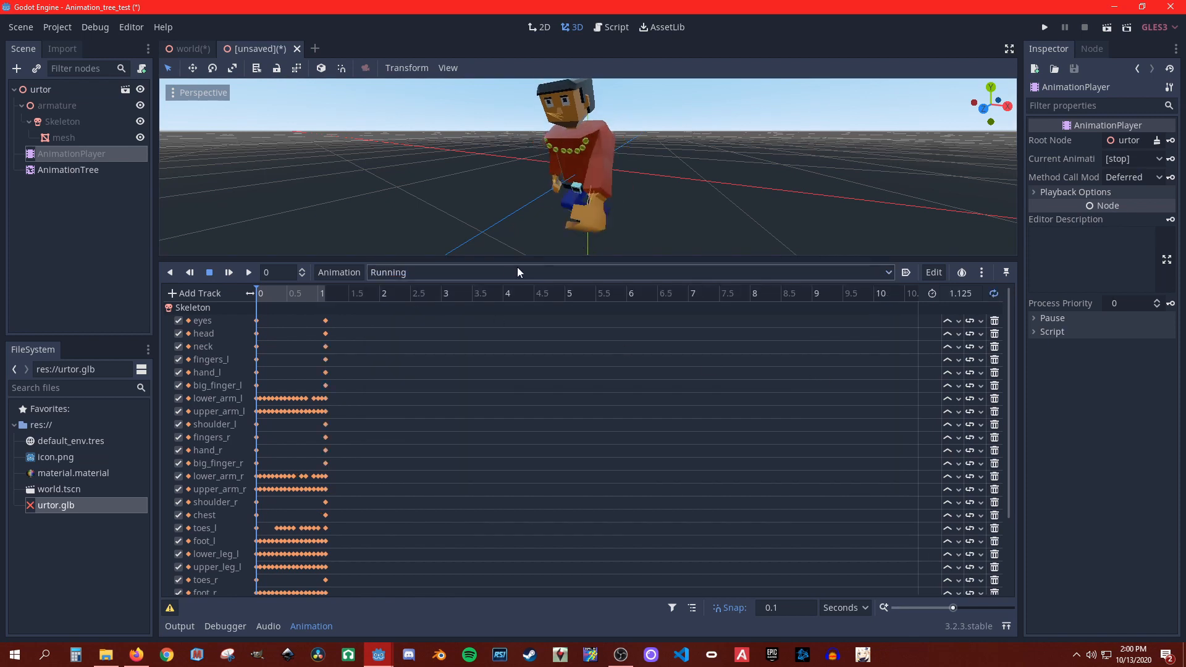
Step: Enable looping for the Walking and crouch_walking animations in the AnimationPlayer
{"action": "left_click", "coordinate": [414, 271]}
{"action": "left_click", "coordinate": [427, 308]}
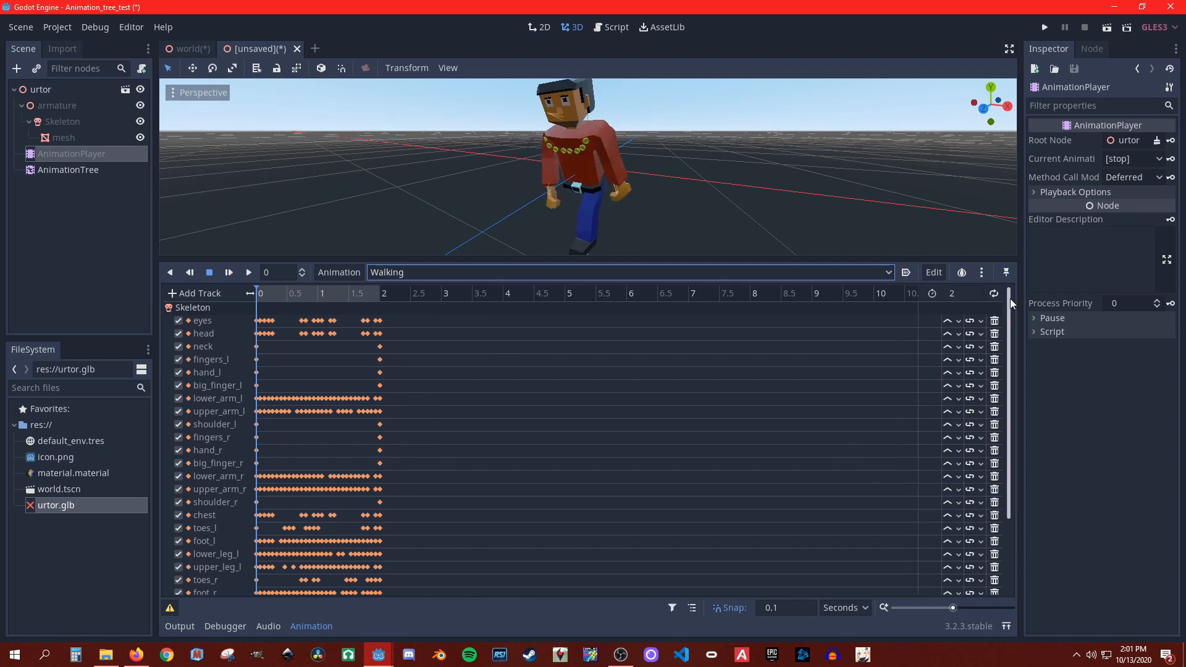
{"action": "left_click", "coordinate": [426, 271]}
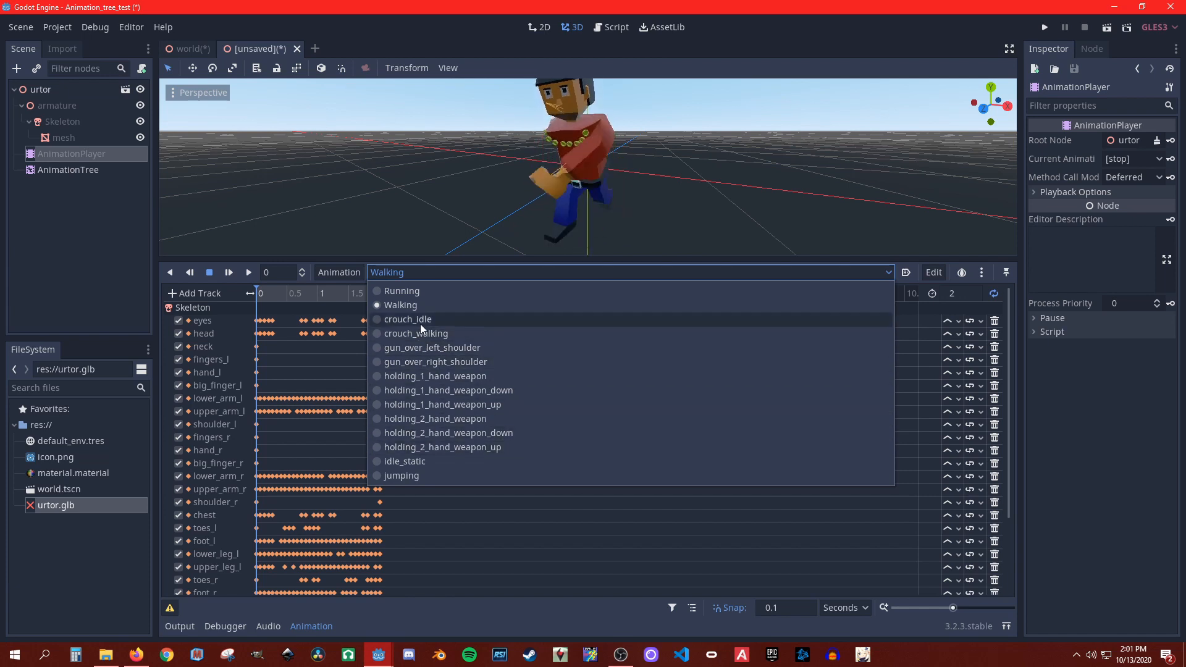
{"action": "left_click", "coordinate": [442, 333]}
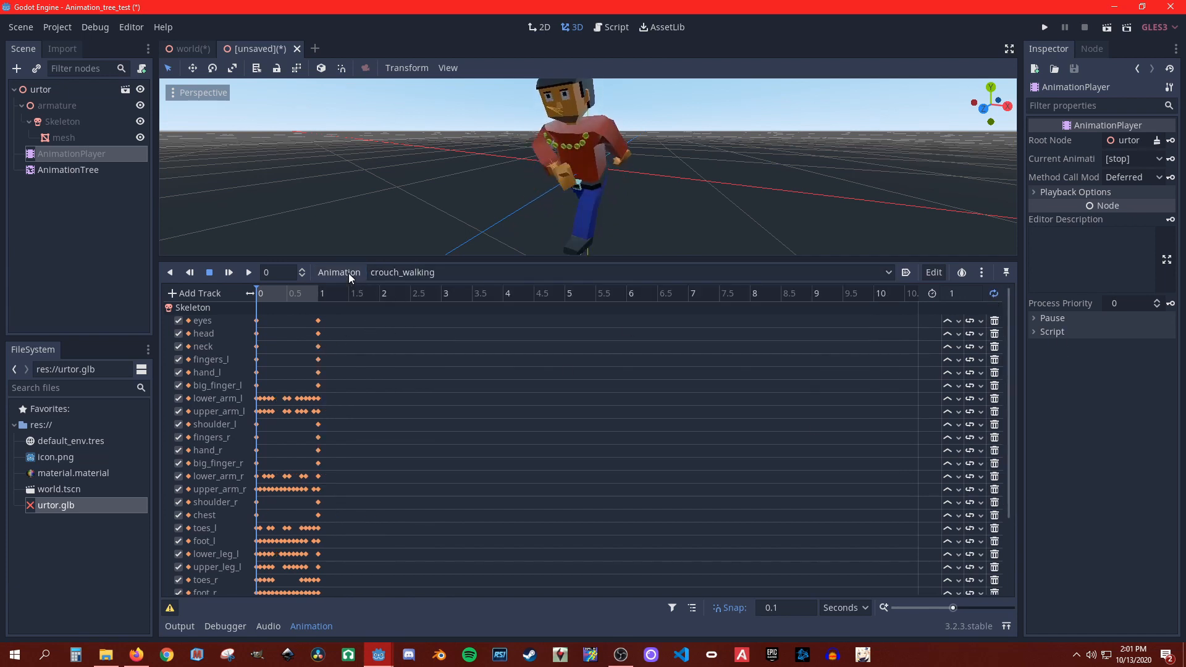
Step: In the AnimationTree, disconnect the Running node from Output and add a Blend2 node between them
{"action": "left_click", "coordinate": [66, 170]}
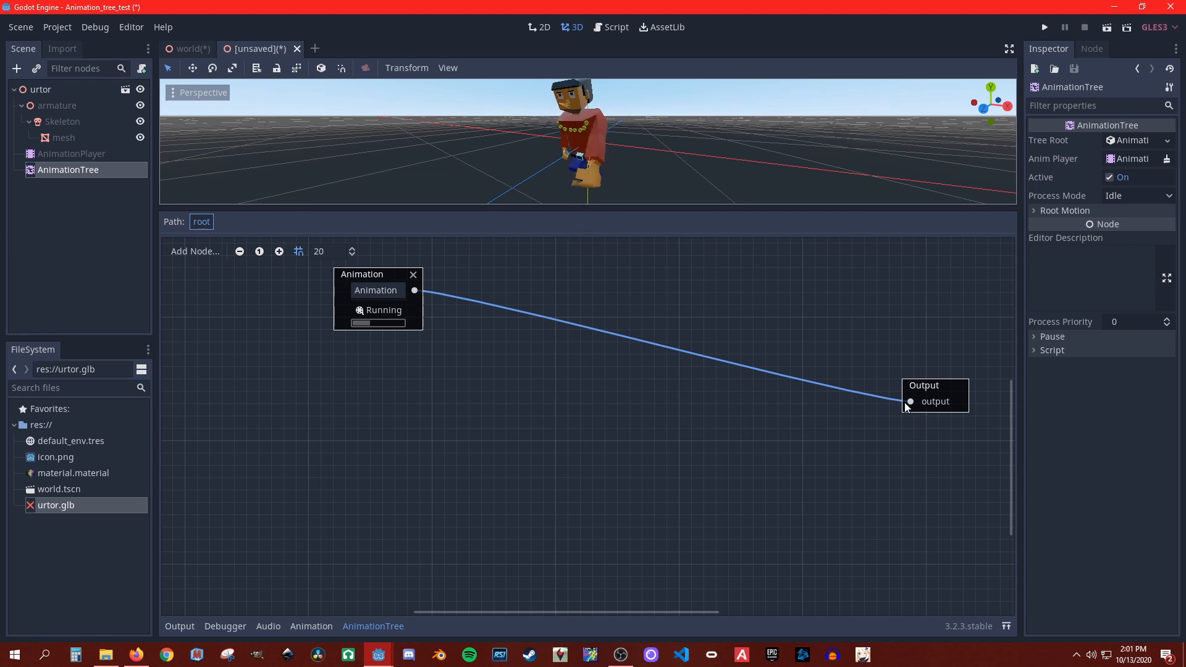
{"action": "left_click_drag", "start_coordinate": [911, 402], "coordinate": [622, 314]}
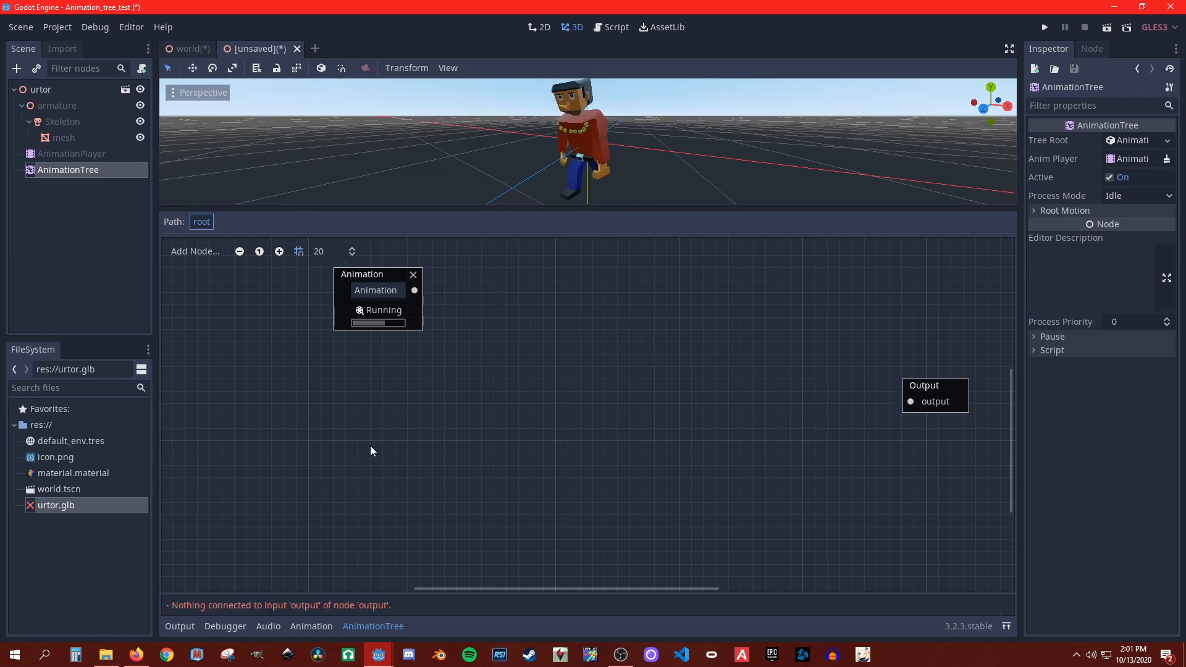
{"action": "right_click", "coordinate": [425, 371]}
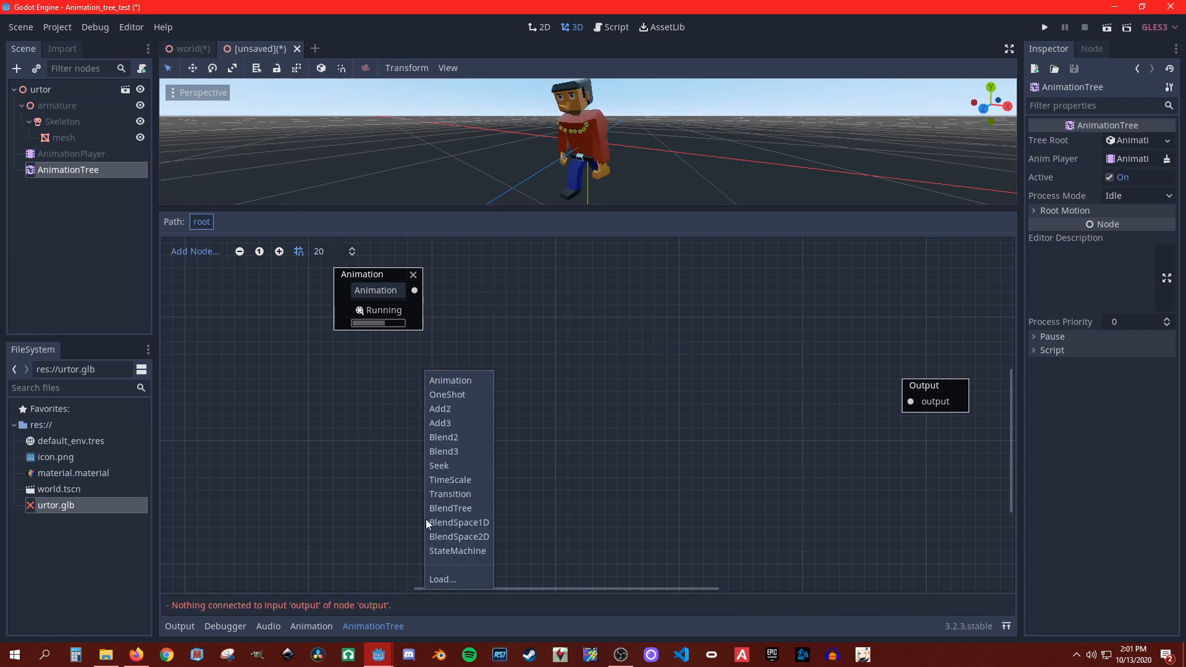
{"action": "left_click", "coordinate": [444, 437]}
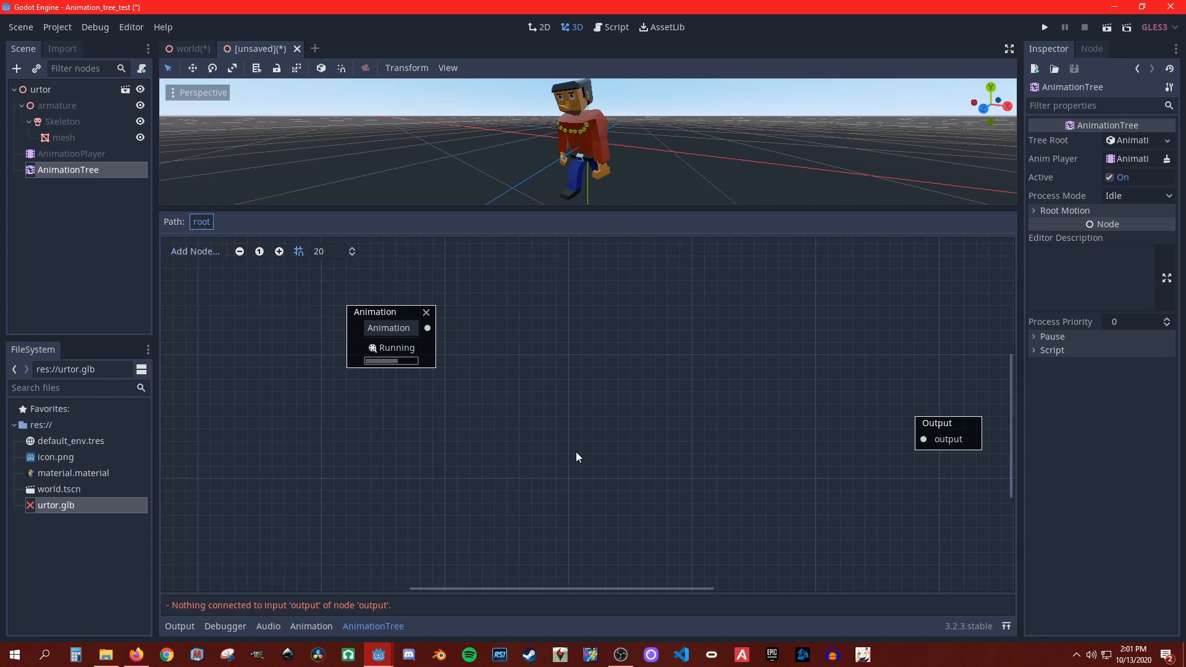
{"action": "left_click_drag", "start_coordinate": [395, 410], "coordinate": [594, 337]}
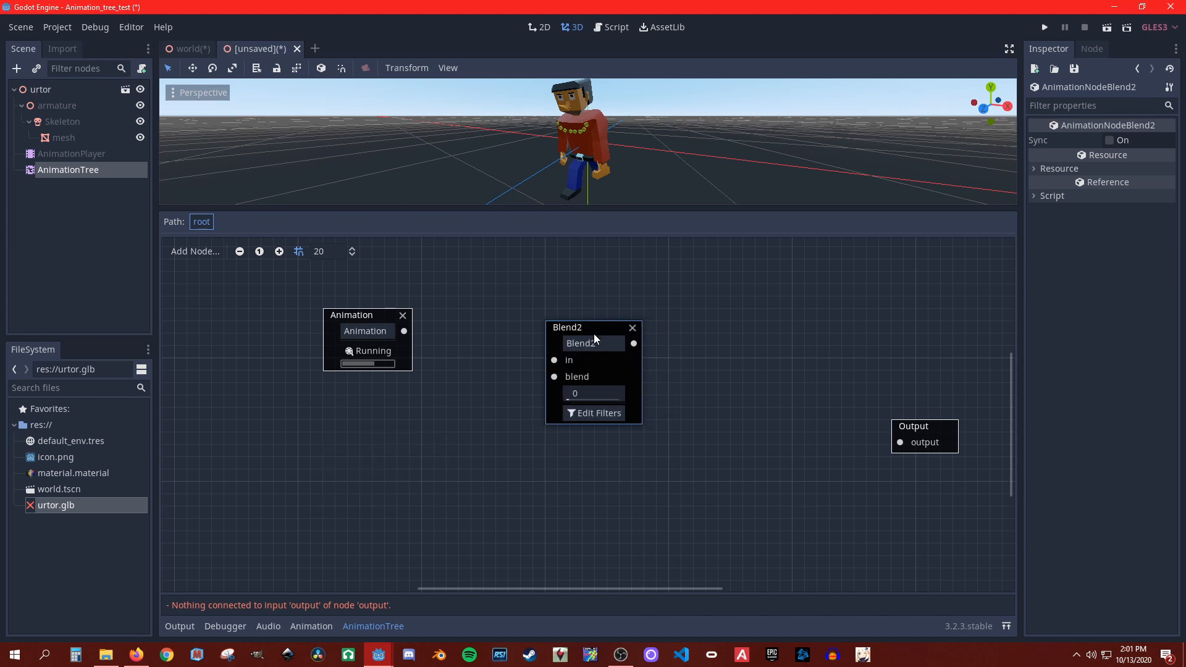
Step: Move the Running Animation node closer to the Blend2 node
{"action": "right_click", "coordinate": [361, 423]}
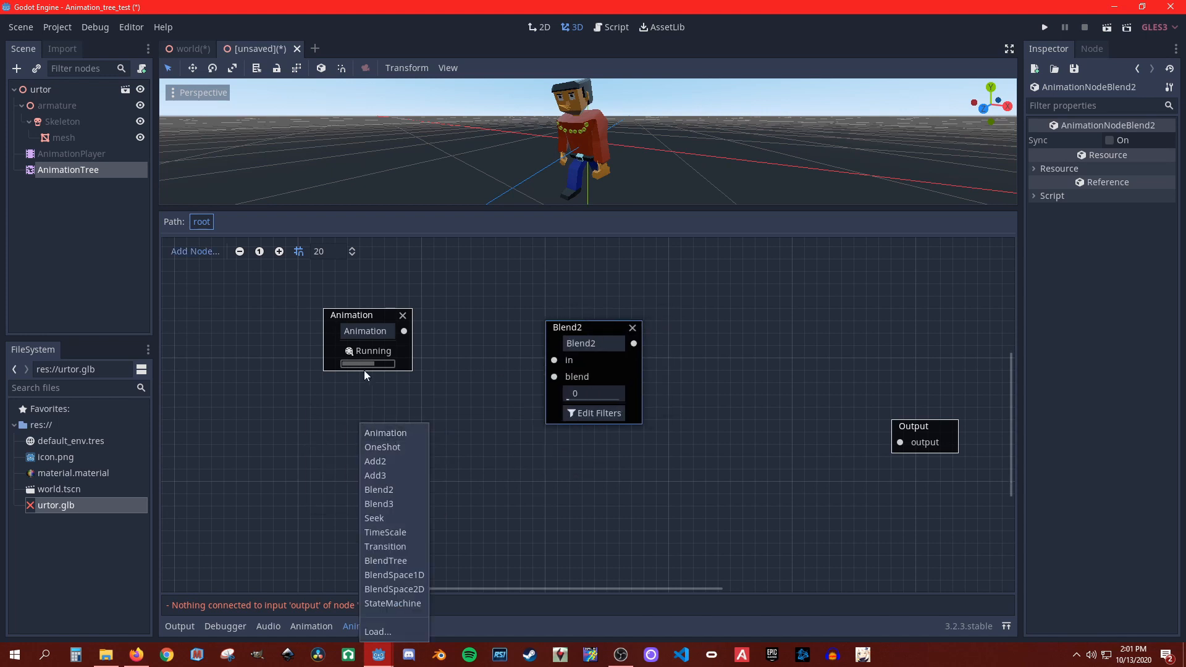
{"action": "left_click", "coordinate": [346, 316]}
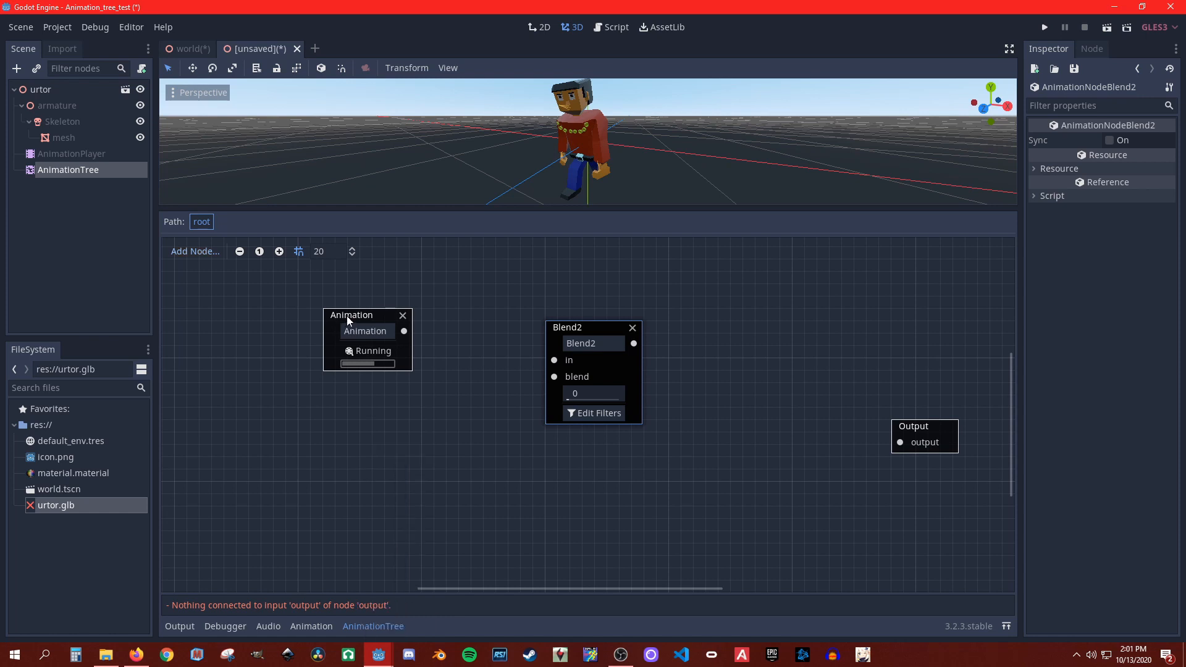
{"action": "left_click_drag", "start_coordinate": [361, 316], "coordinate": [424, 309]}
Step: Add a second Animation node below the Running node and set it to holding_1_hand_weapon
{"action": "right_click", "coordinate": [423, 419]}
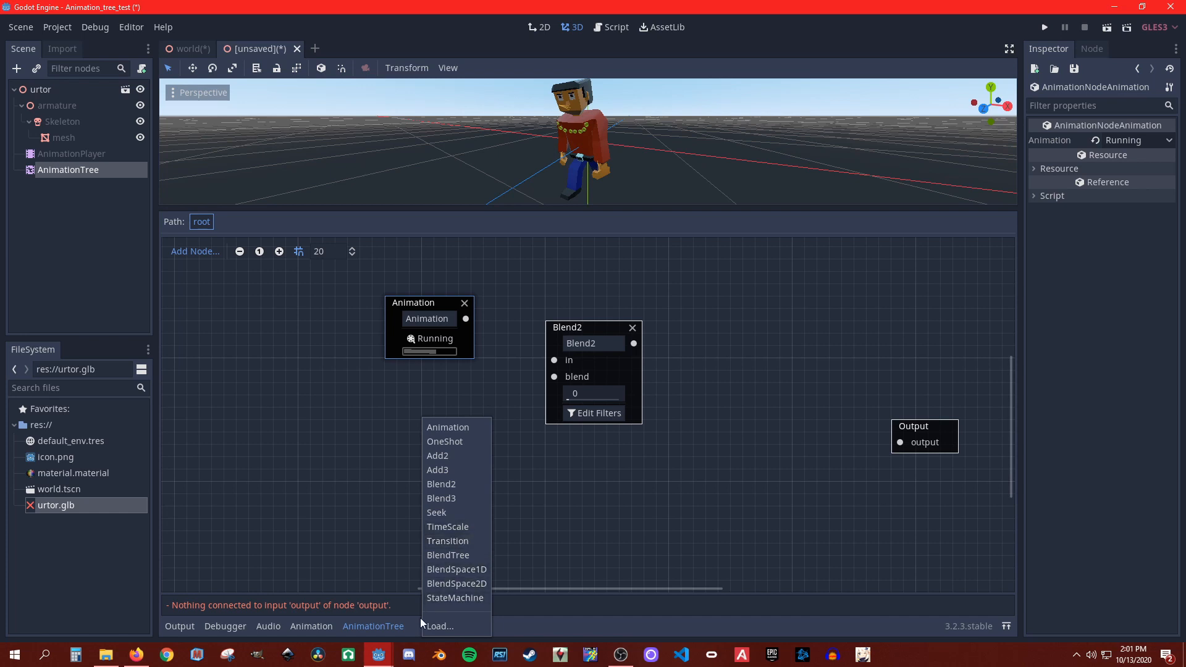
{"action": "left_click", "coordinate": [440, 428]}
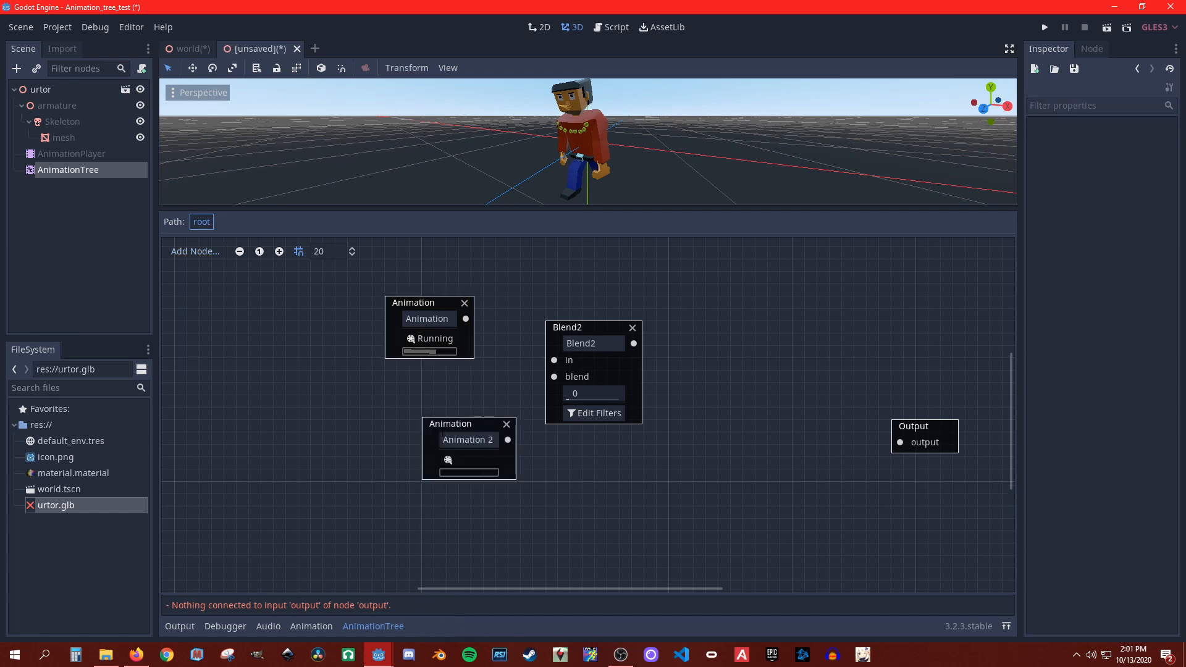
{"action": "left_click_drag", "start_coordinate": [444, 432], "coordinate": [407, 397]}
{"action": "left_click", "coordinate": [439, 429]}
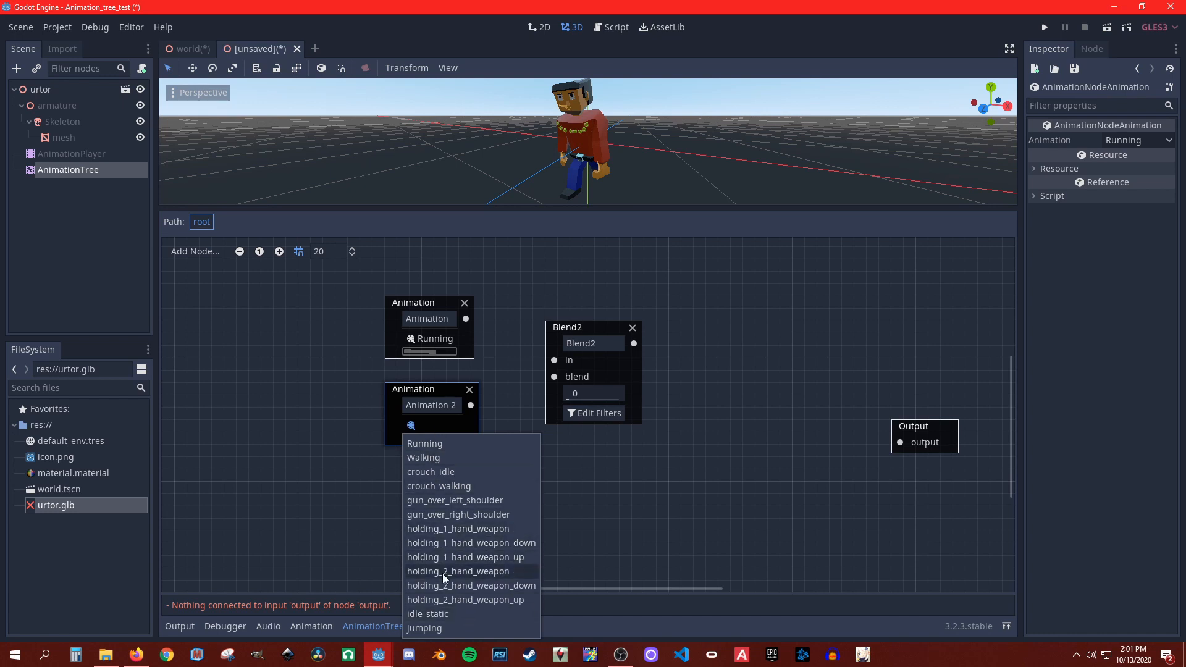
{"action": "left_click", "coordinate": [431, 530]}
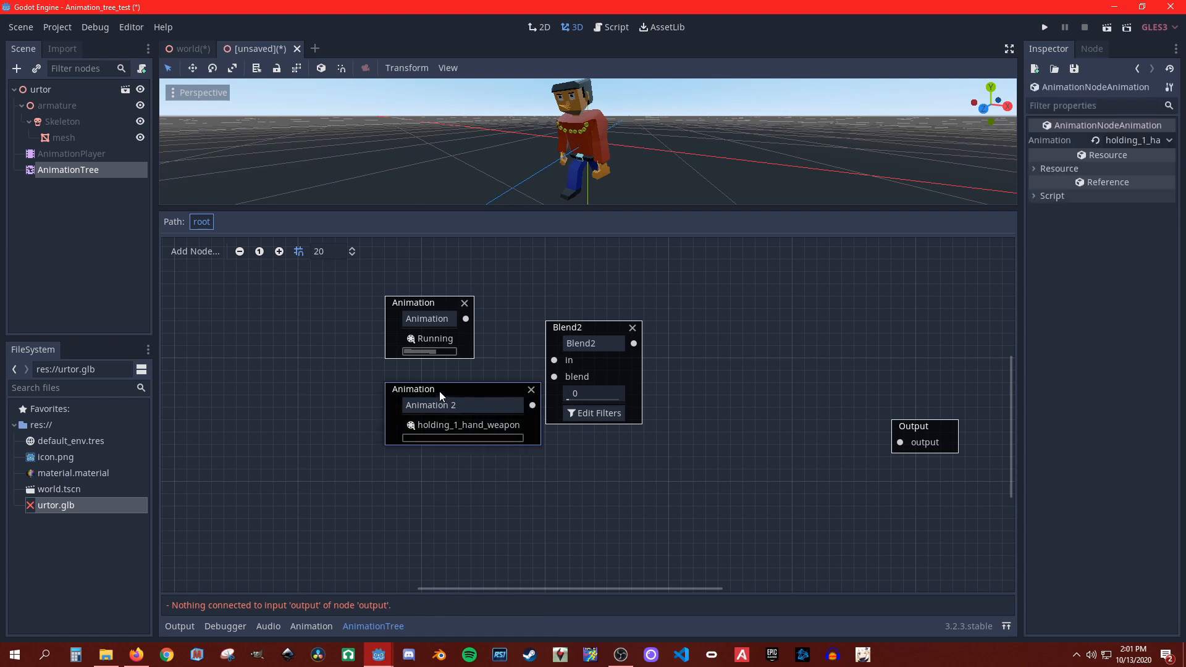
Step: Connect holding_1_hand_weapon to Blend2's blend input and Running to its in input, leaving space between the nodes
{"action": "left_click_drag", "start_coordinate": [439, 391], "coordinate": [379, 390]}
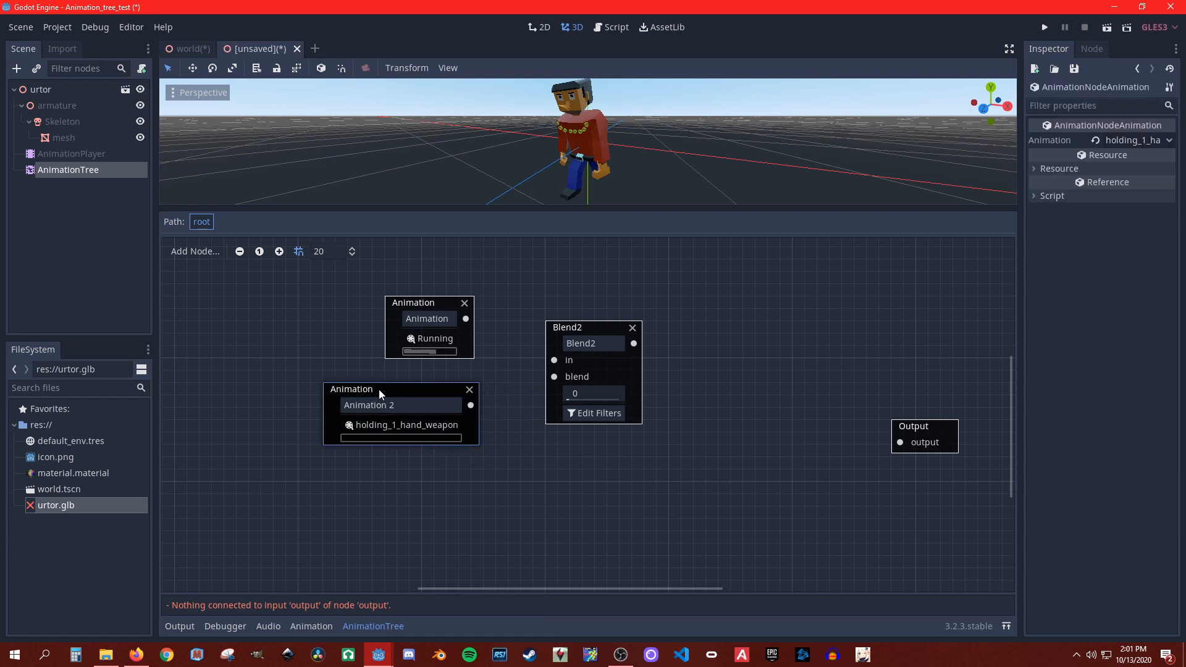
{"action": "left_click_drag", "start_coordinate": [474, 408], "coordinate": [554, 377]}
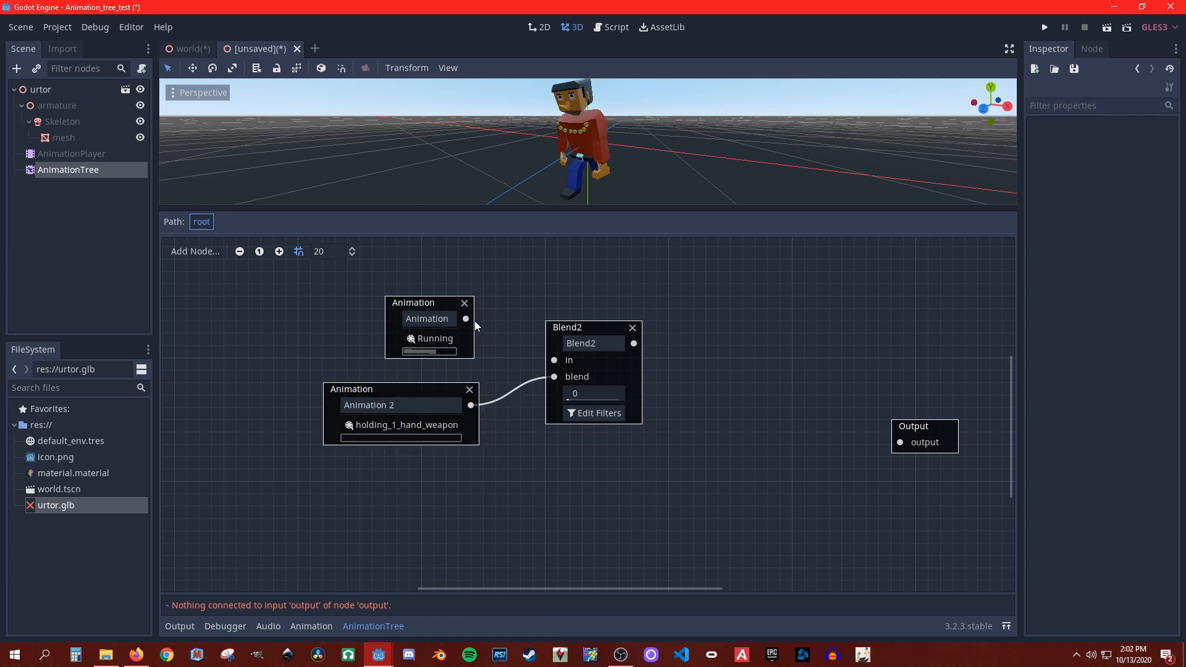
{"action": "left_click_drag", "start_coordinate": [465, 318], "coordinate": [554, 360]}
Step: Open the Blend2 node's track filters and enable filtering
{"action": "left_click", "coordinate": [598, 414]}
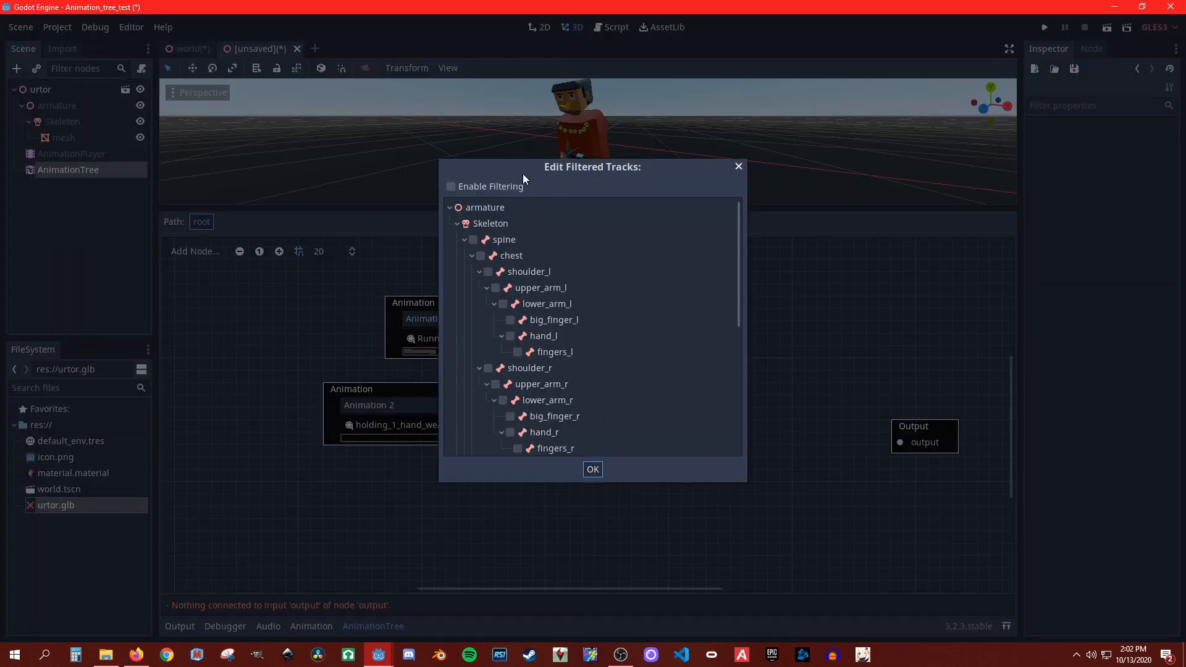
{"action": "left_click", "coordinate": [450, 186]}
{"action": "left_click_drag", "start_coordinate": [494, 176], "coordinate": [740, 167]}
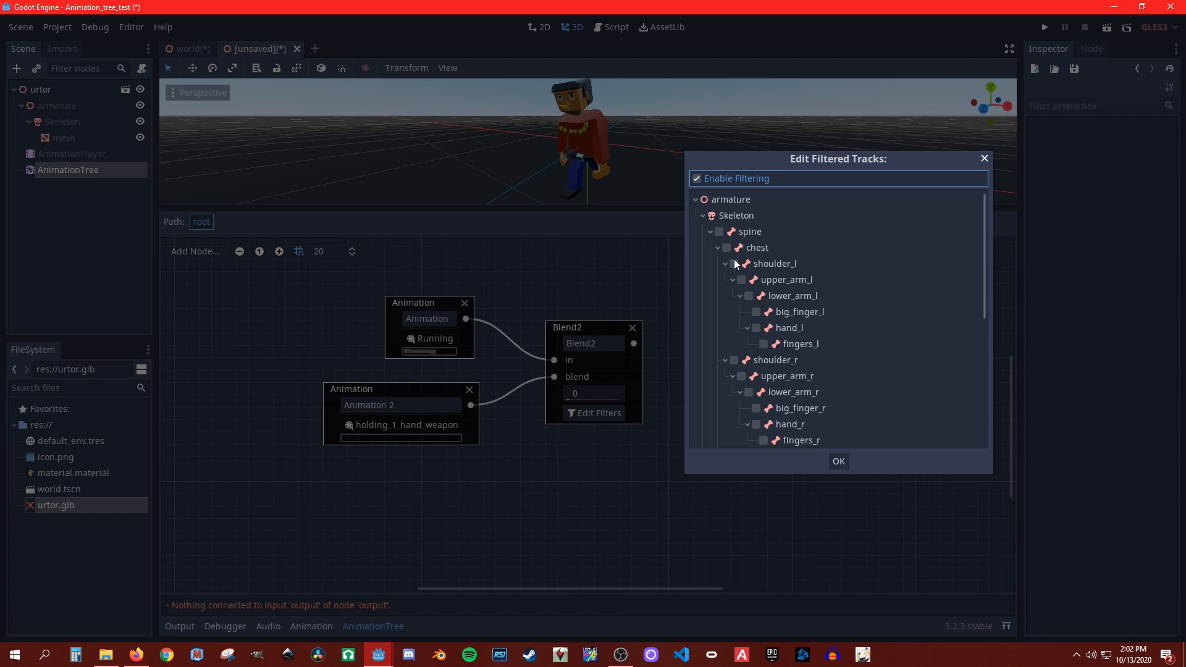
Step: Include the chest and all left arm bones from shoulder_l to fingers_l in the Blend2 filter
{"action": "left_click", "coordinate": [722, 233]}
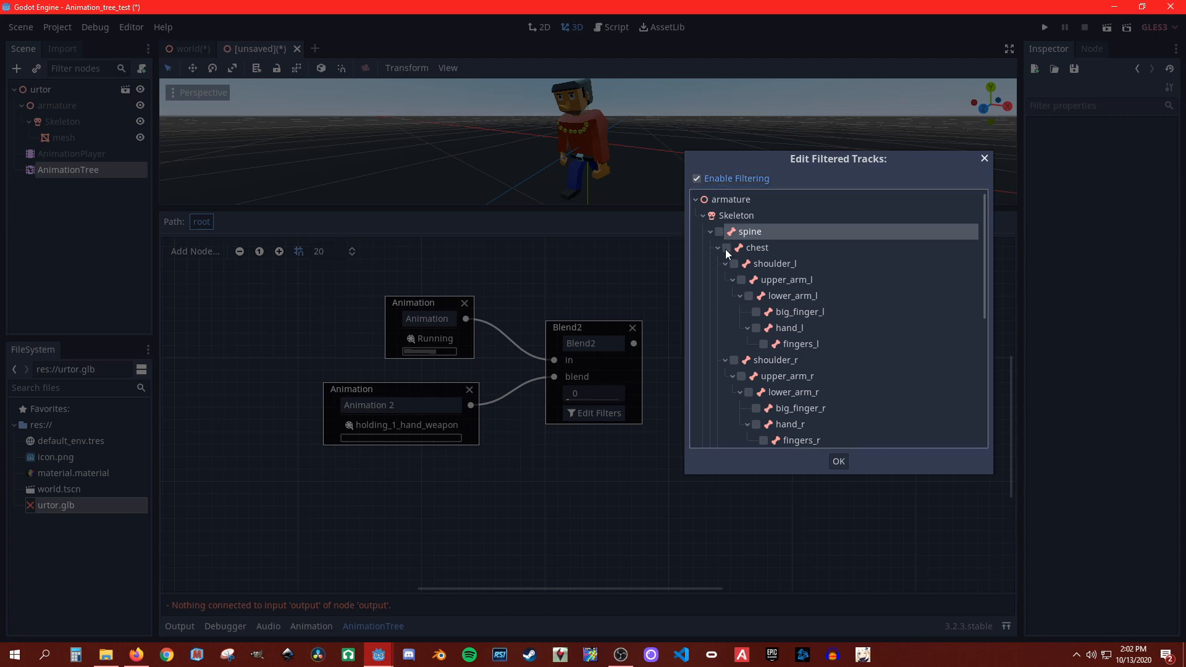
{"action": "left_click", "coordinate": [727, 248]}
{"action": "left_click", "coordinate": [734, 264]}
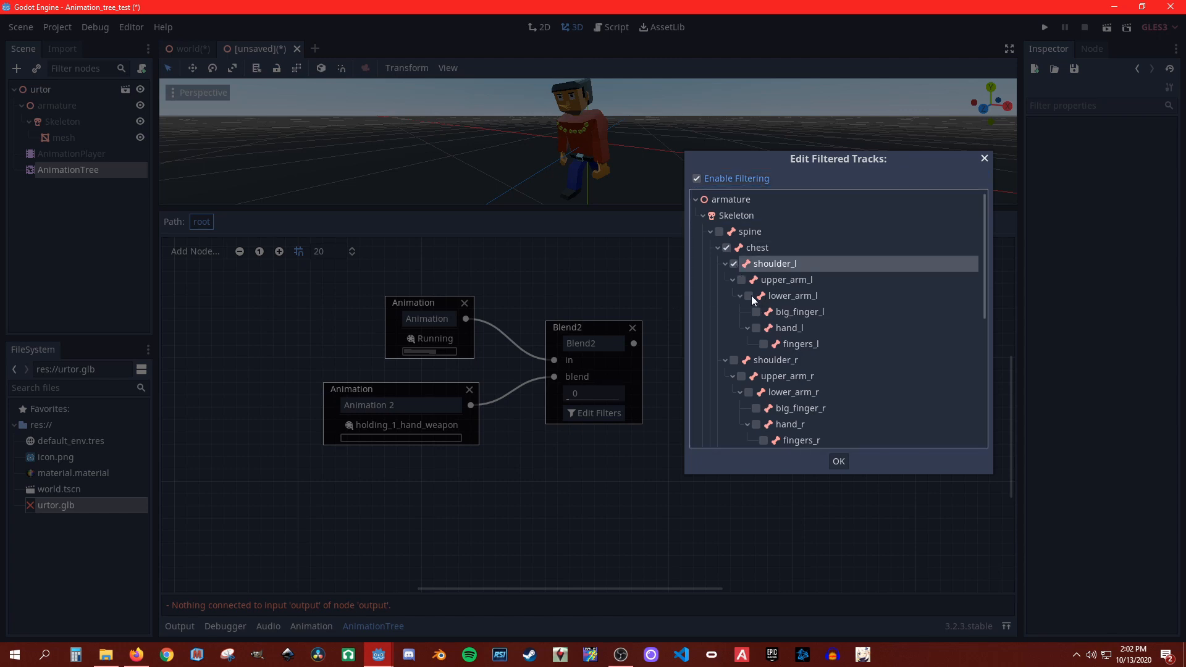
{"action": "left_click", "coordinate": [742, 281]}
{"action": "left_click", "coordinate": [748, 297]}
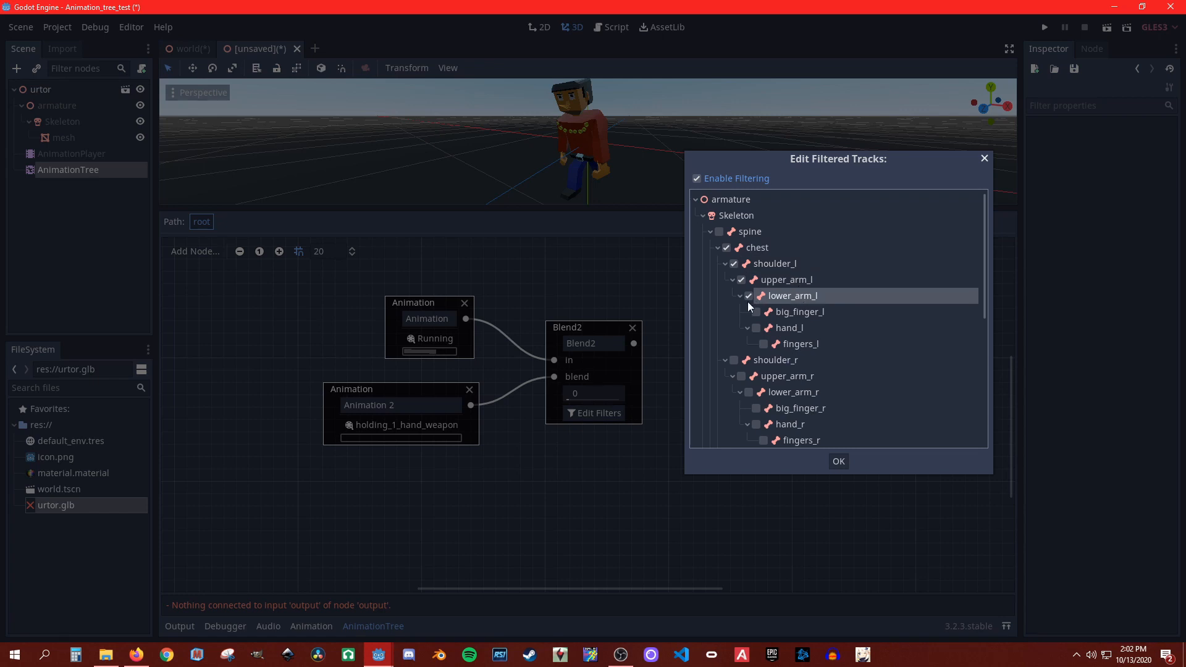
{"action": "left_click", "coordinate": [756, 312]}
{"action": "left_click", "coordinate": [756, 327]}
{"action": "left_click", "coordinate": [764, 344]}
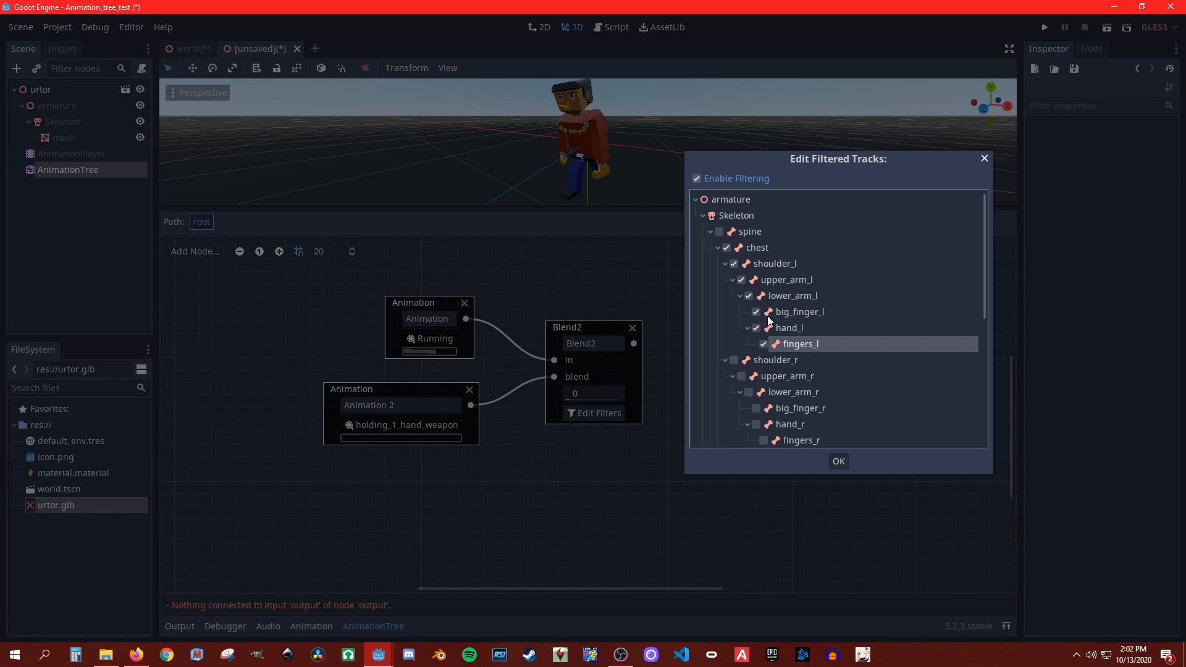
Step: Include all right arm bones from shoulder_r to fingers_r in the Blend2 filter and accept the filter settings
{"action": "left_click", "coordinate": [734, 360]}
{"action": "left_click", "coordinate": [741, 376]}
{"action": "left_click", "coordinate": [749, 392]}
{"action": "left_click", "coordinate": [756, 408]}
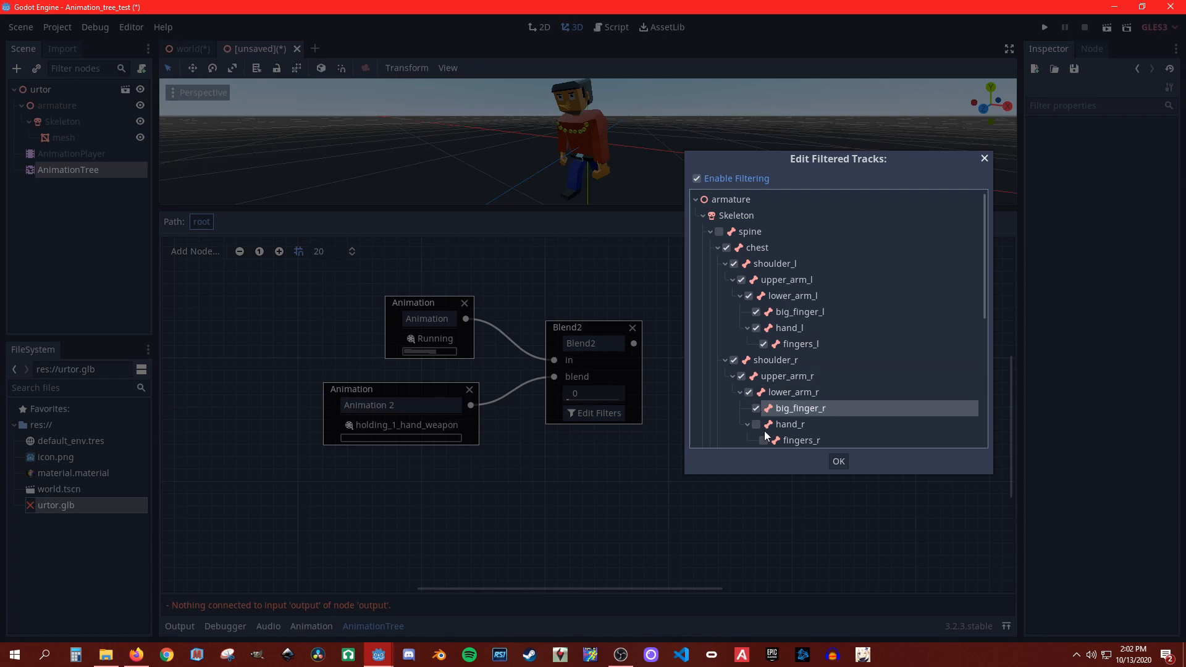
{"action": "left_click", "coordinate": [756, 424]}
{"action": "scroll", "coordinate": [825, 411], "scroll_direction": "down", "scroll_amount": 2}
{"action": "left_click", "coordinate": [762, 378]}
{"action": "scroll", "coordinate": [806, 369], "scroll_direction": "up", "scroll_amount": 2}
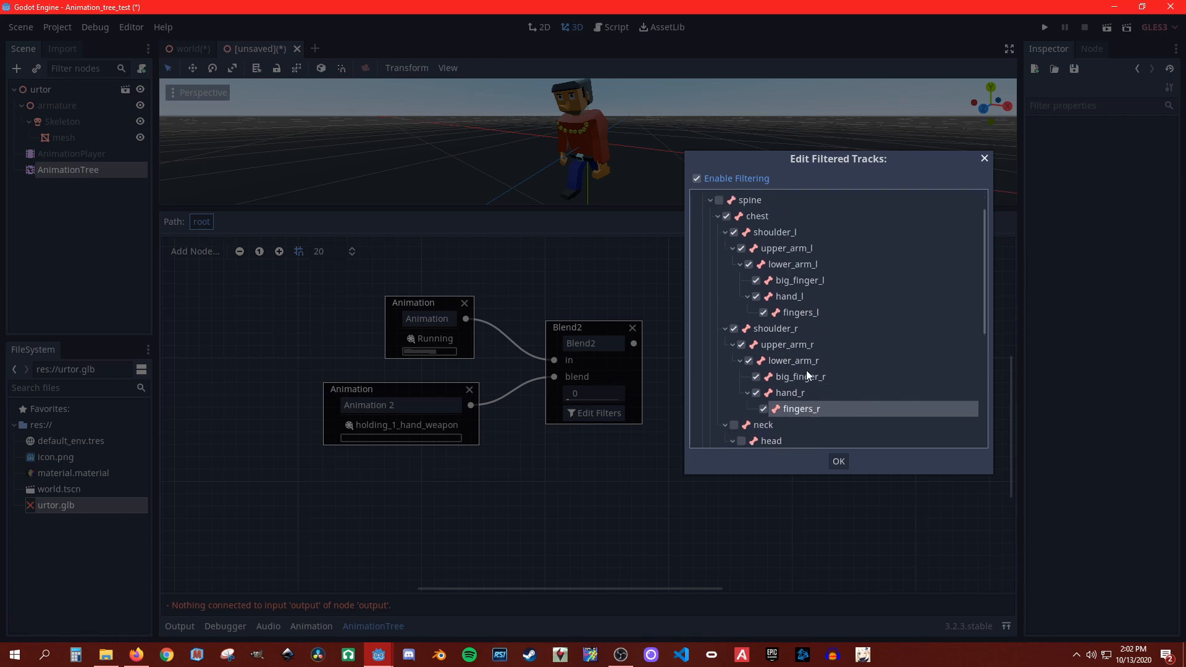
{"action": "left_click", "coordinate": [836, 463]}
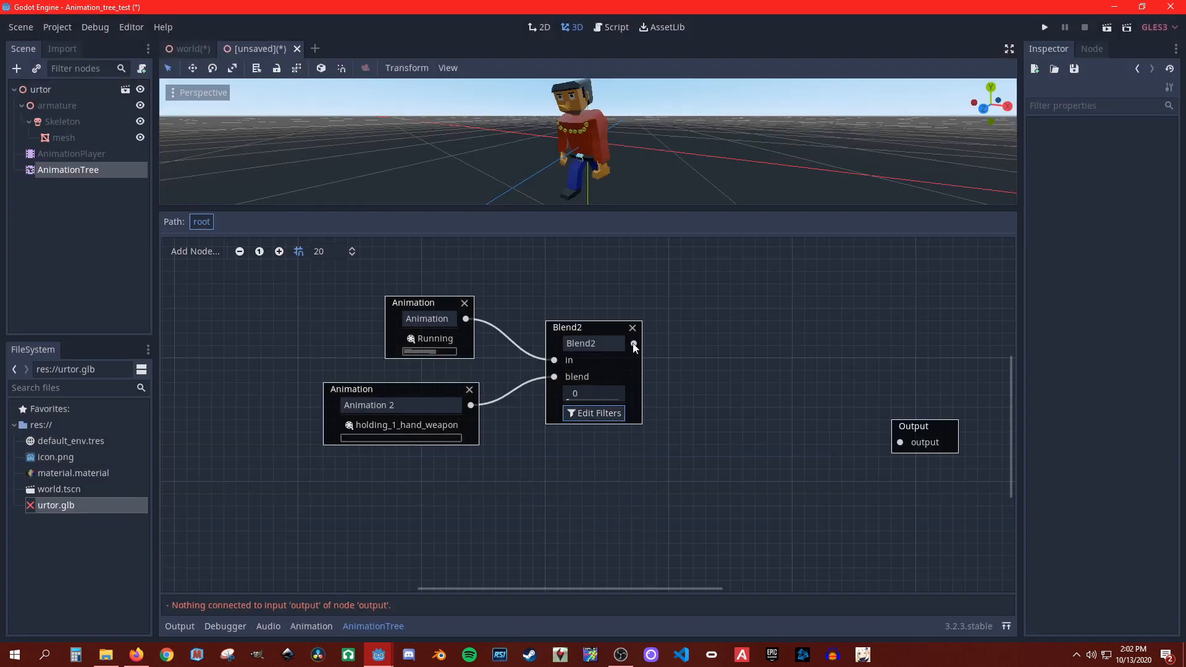
Step: Connect the Blend2 node to Output and set its blend amount to 1, viewing the character from the side
{"action": "left_click_drag", "start_coordinate": [633, 344], "coordinate": [894, 443]}
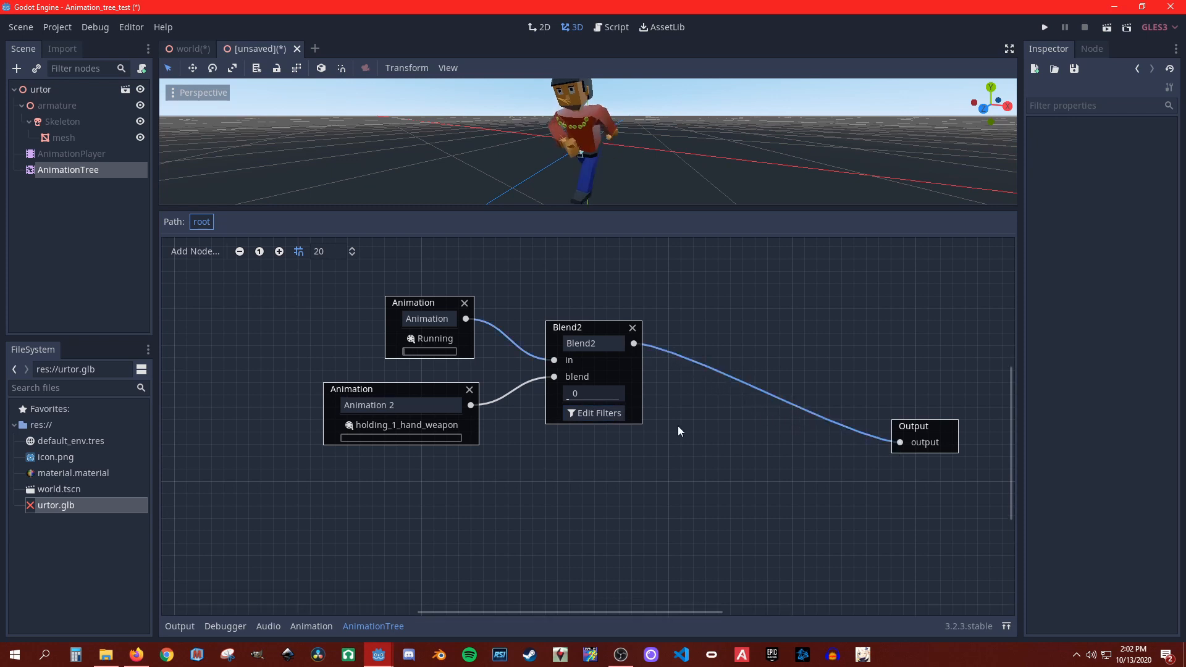
{"action": "left_click_drag", "start_coordinate": [581, 398], "coordinate": [640, 406]}
{"action": "middle_click_drag", "start_coordinate": [588, 185], "coordinate": [661, 204]}
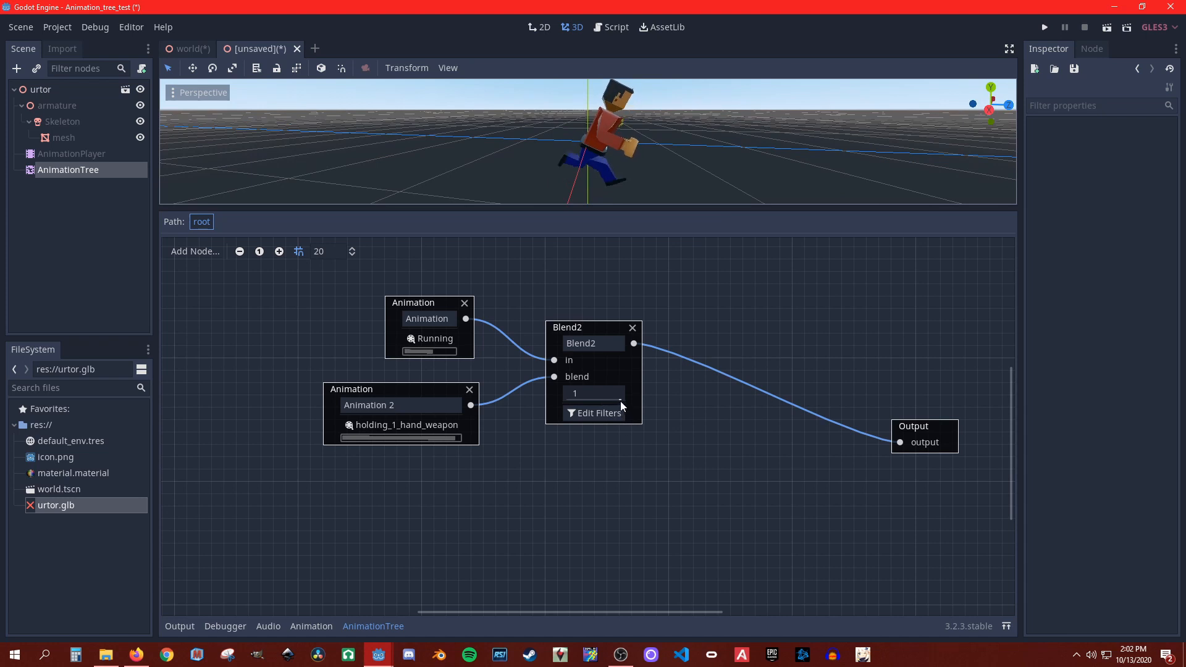
{"action": "mouse_move", "coordinate": [628, 401]}
{"action": "left_mouse_down"}
{"action": "mouse_move", "coordinate": [571, 402]}
{"action": "mouse_move", "coordinate": [635, 396]}
{"action": "left_mouse_up"}
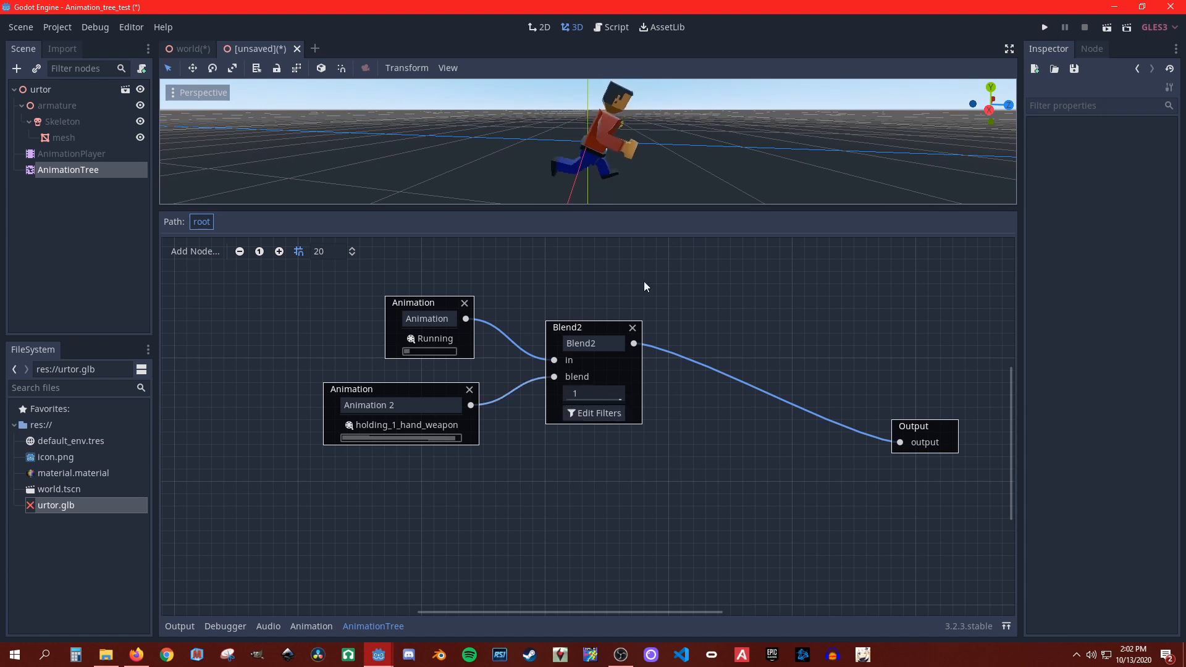
Step: Add the spine bone to the Blend2 node's filtered tracks
{"action": "left_click", "coordinate": [588, 413]}
{"action": "left_click", "coordinate": [472, 240]}
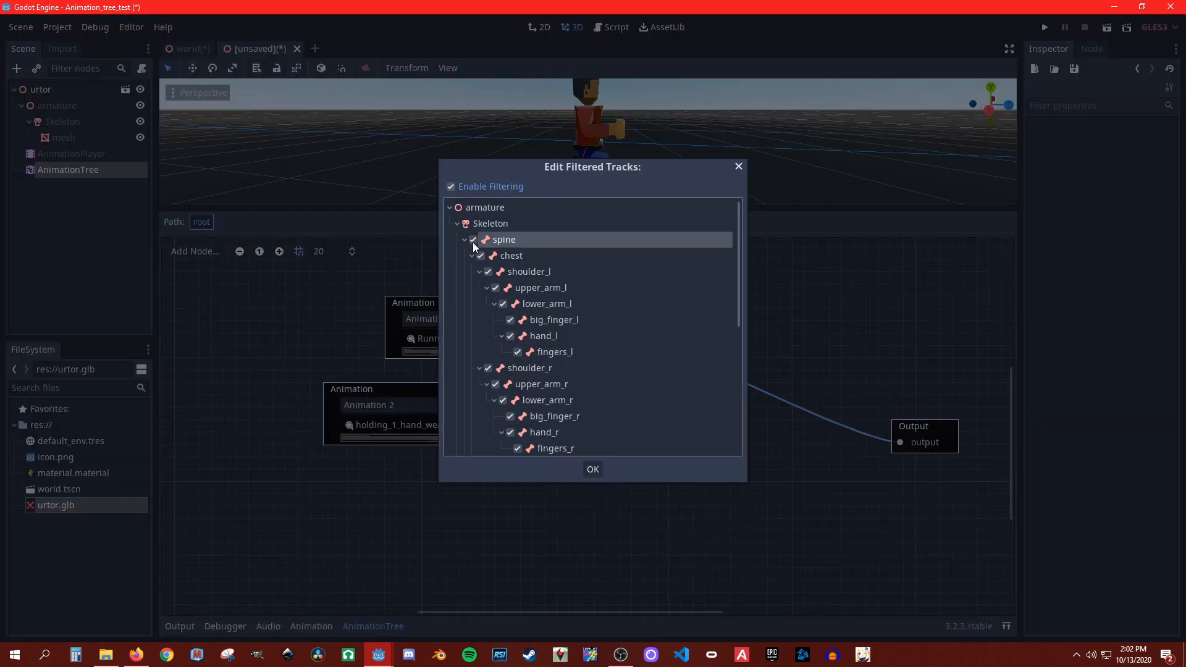
{"action": "left_click", "coordinate": [592, 469]}
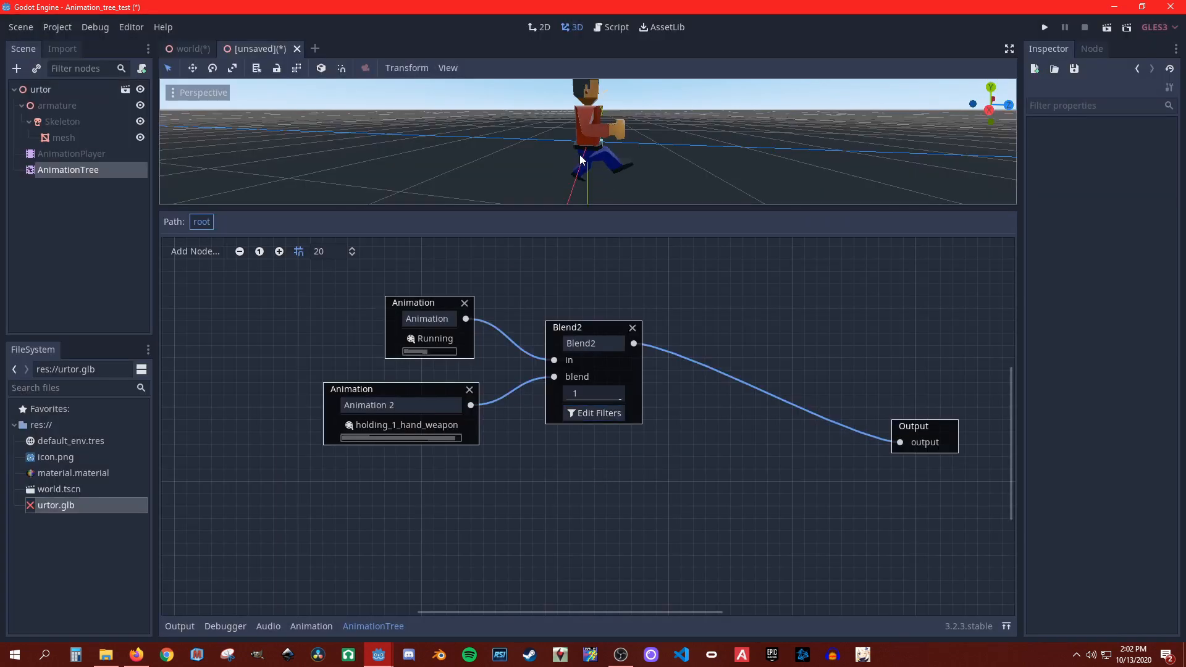
Step: Remove the spine bone from the Blend2 node's filtered tracks and close the filter settings
{"action": "left_click", "coordinate": [597, 414]}
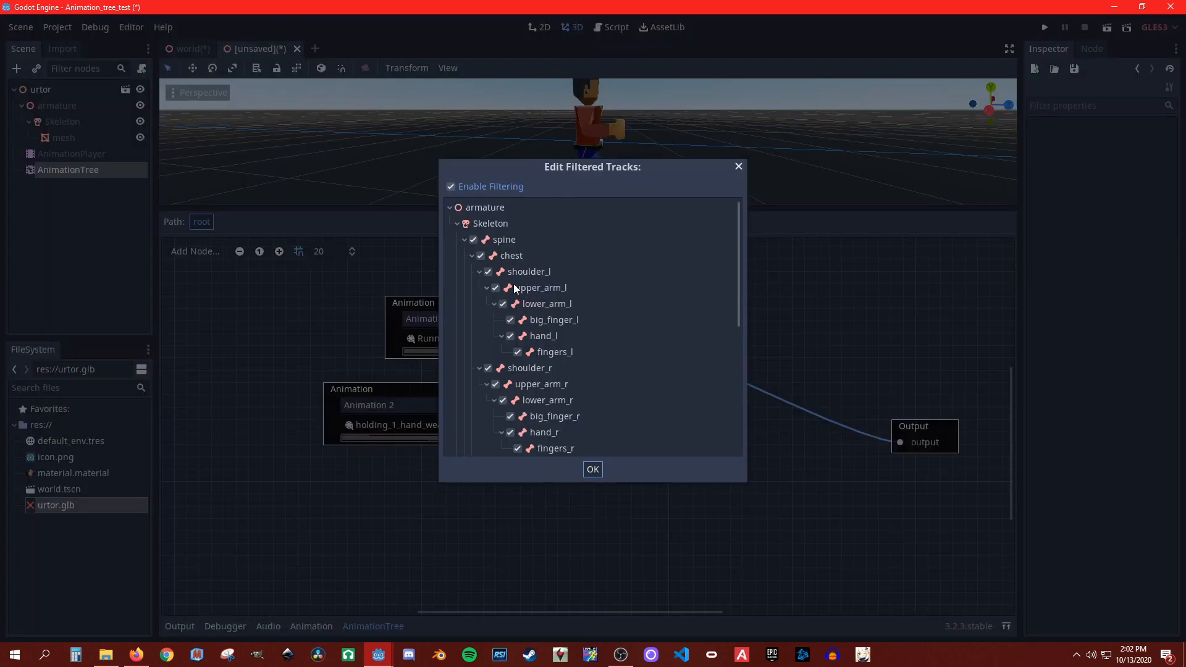
{"action": "left_click", "coordinate": [472, 240]}
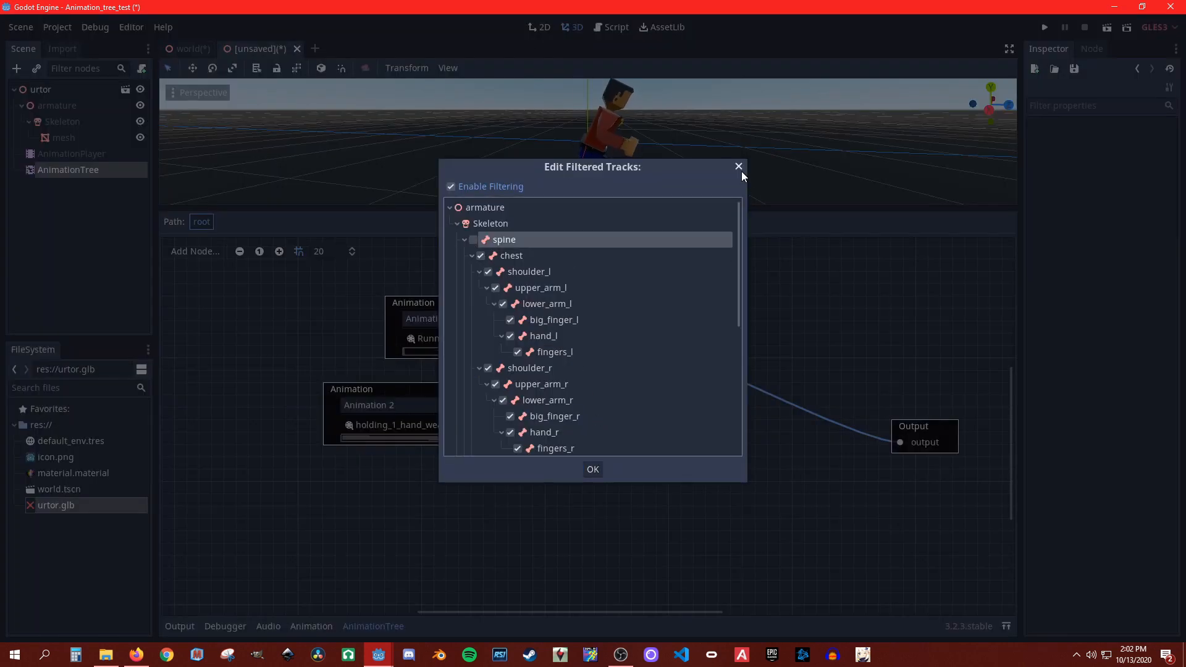
{"action": "scroll", "coordinate": [553, 408], "scroll_direction": "down", "scroll_amount": 5}
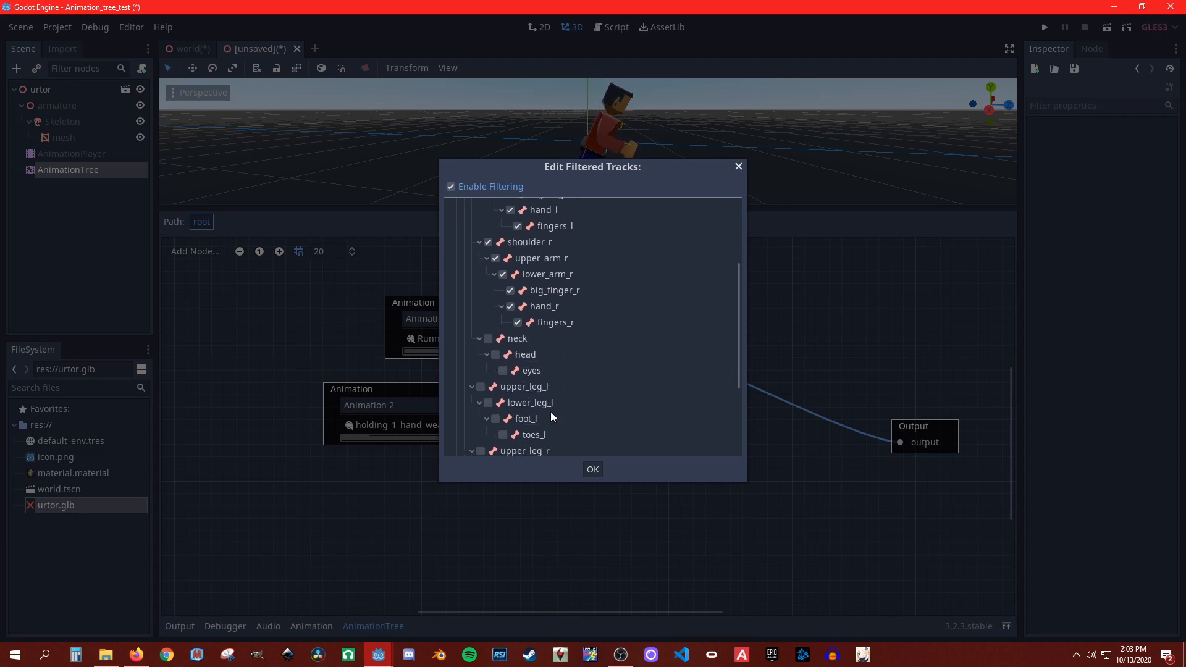
{"action": "left_click", "coordinate": [498, 291]}
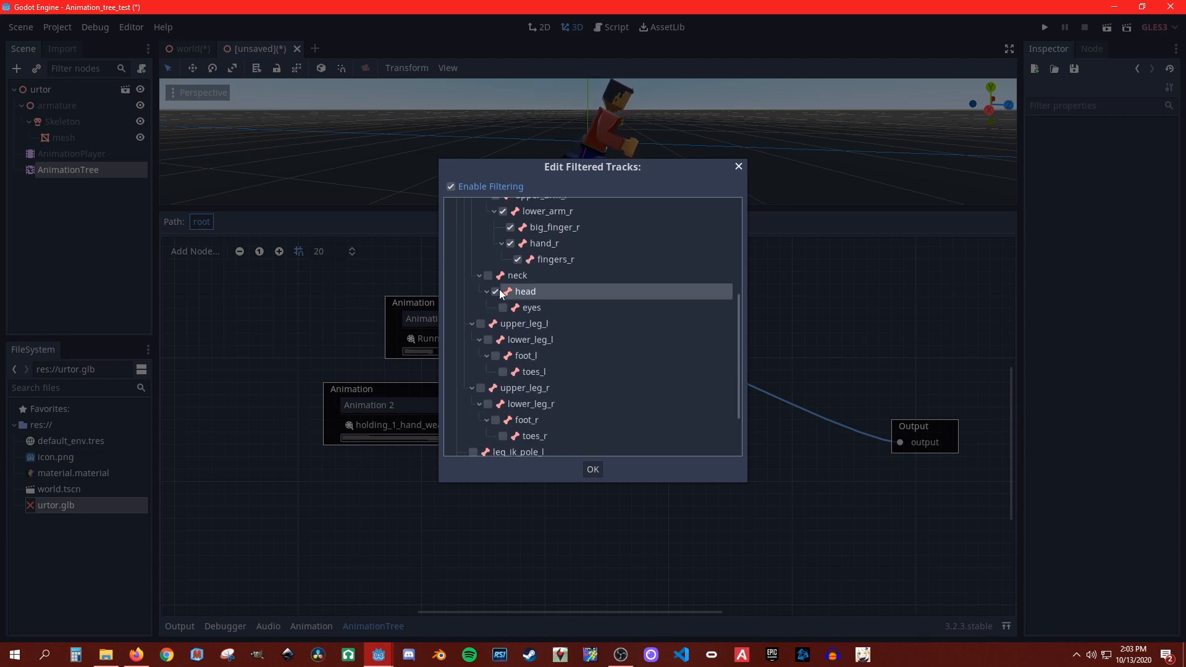
{"action": "left_click", "coordinate": [495, 291]}
{"action": "left_click", "coordinate": [504, 307]}
{"action": "left_click", "coordinate": [738, 167]}
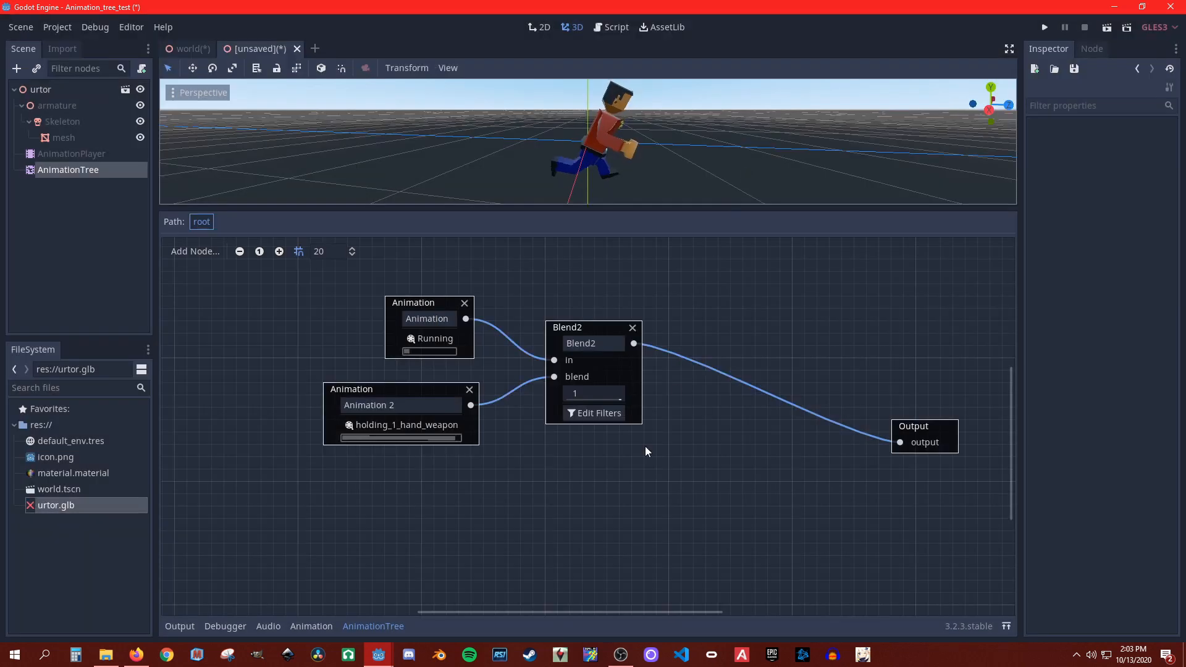
Step: Move the Blend2 node up toward Output and add a Blend3 node below it
{"action": "left_click_drag", "start_coordinate": [571, 327], "coordinate": [670, 278]}
{"action": "right_click", "coordinate": [614, 450]}
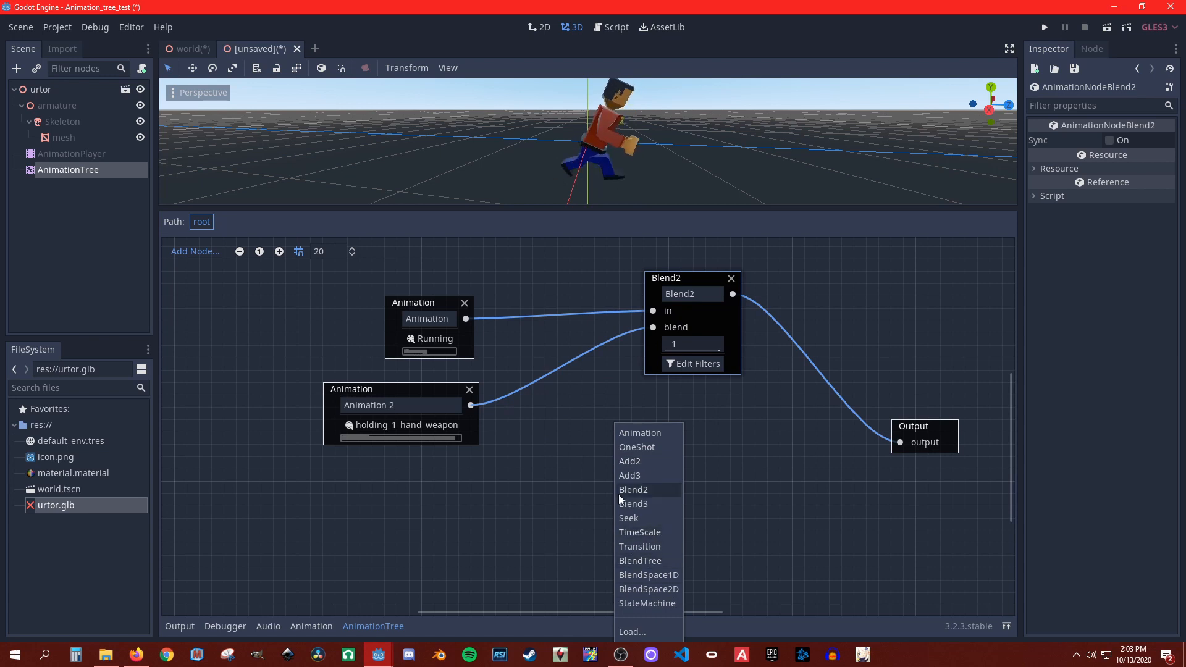
{"action": "left_click", "coordinate": [636, 504]}
{"action": "left_click_drag", "start_coordinate": [651, 464], "coordinate": [669, 434]}
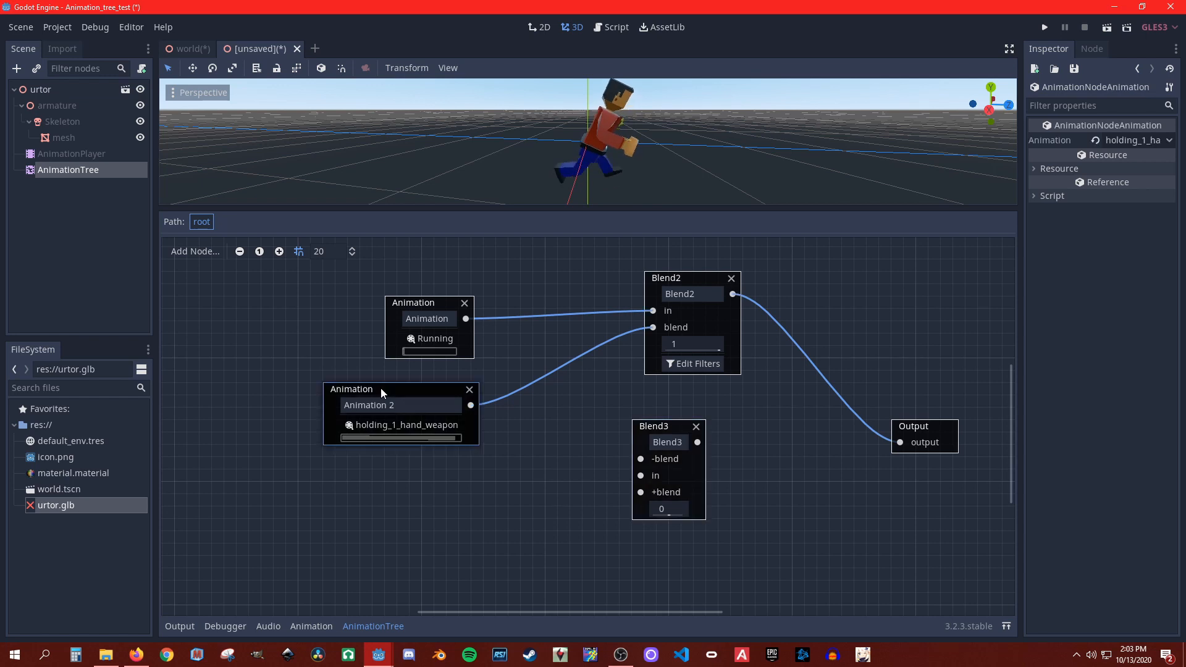
Step: Move the holding_1_hand_weapon node lower and disconnect it from Blend2's blend input, shifting Blend3 slightly toward the animation nodes
{"action": "left_click_drag", "start_coordinate": [380, 387], "coordinate": [380, 462]}
{"action": "left_click", "coordinate": [661, 276]}
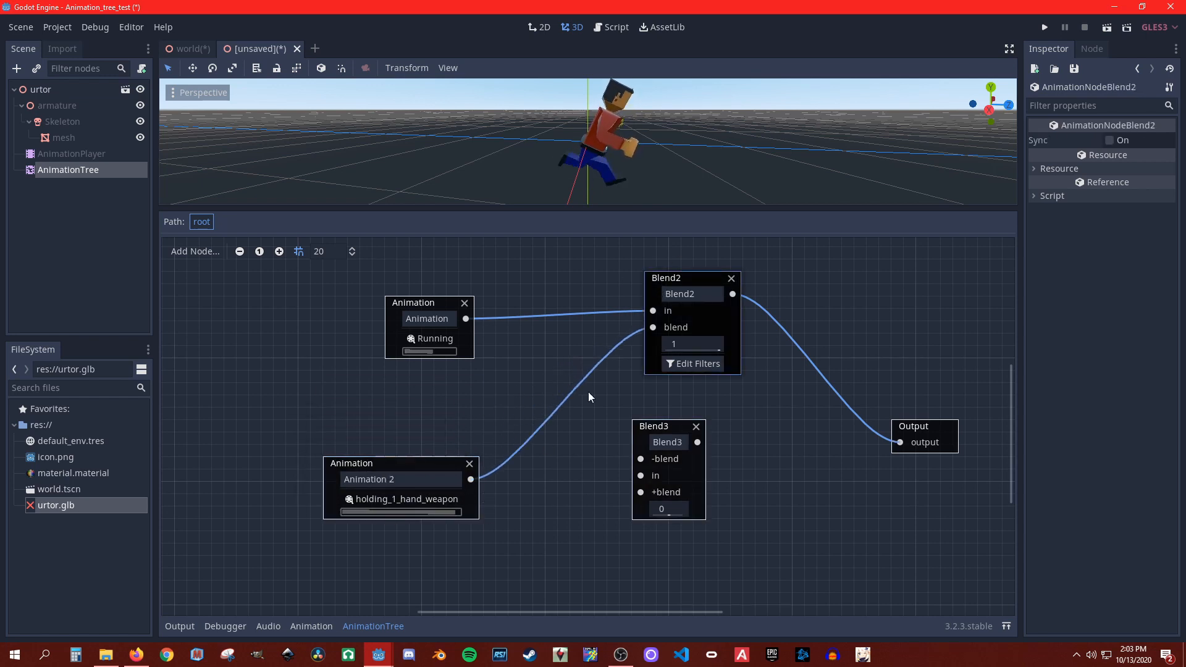
{"action": "left_click_drag", "start_coordinate": [653, 327], "coordinate": [646, 350]}
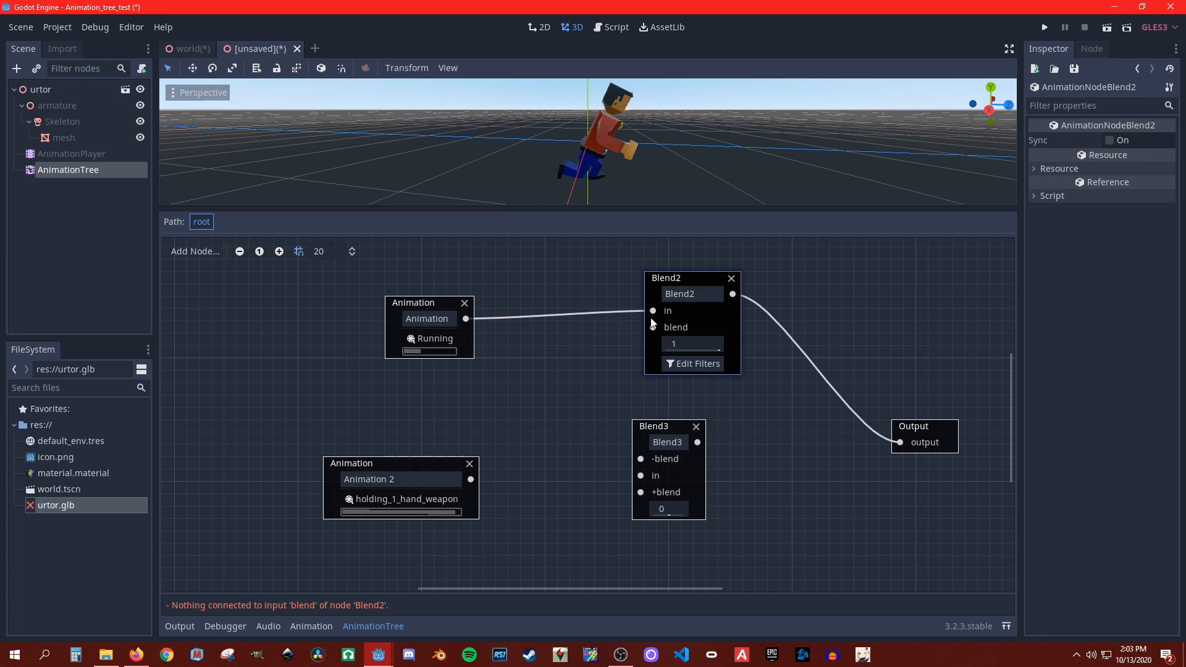
{"action": "left_click_drag", "start_coordinate": [665, 423], "coordinate": [641, 435]}
{"action": "left_click", "coordinate": [684, 276]}
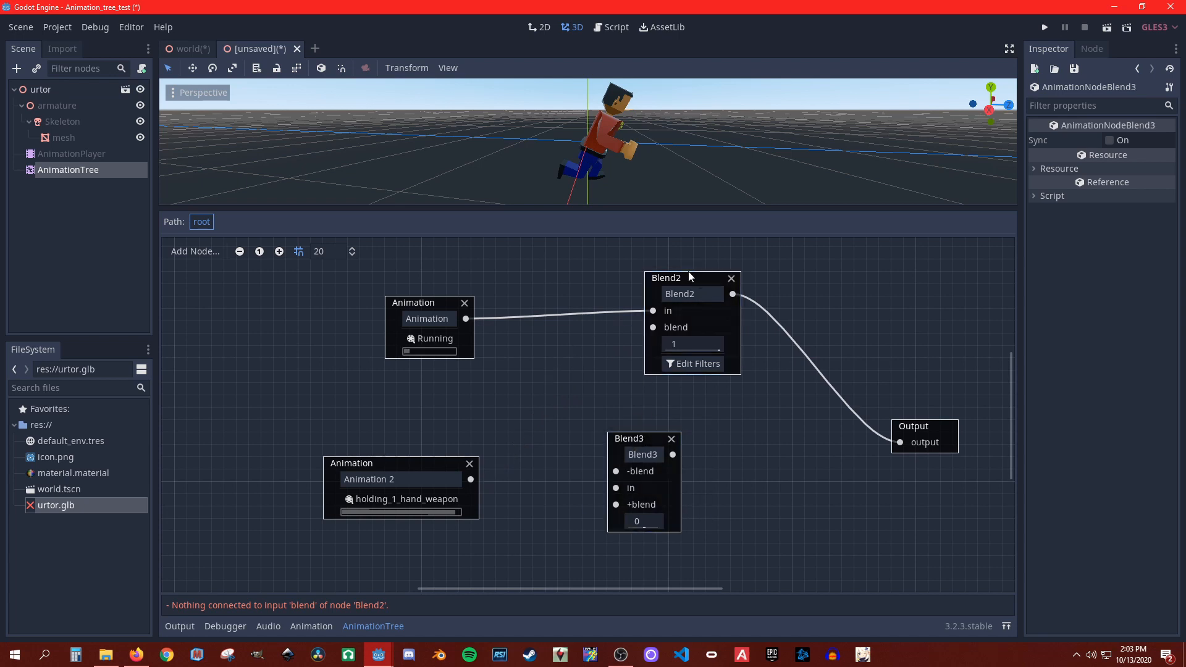
{"action": "key", "text": "Delete"}
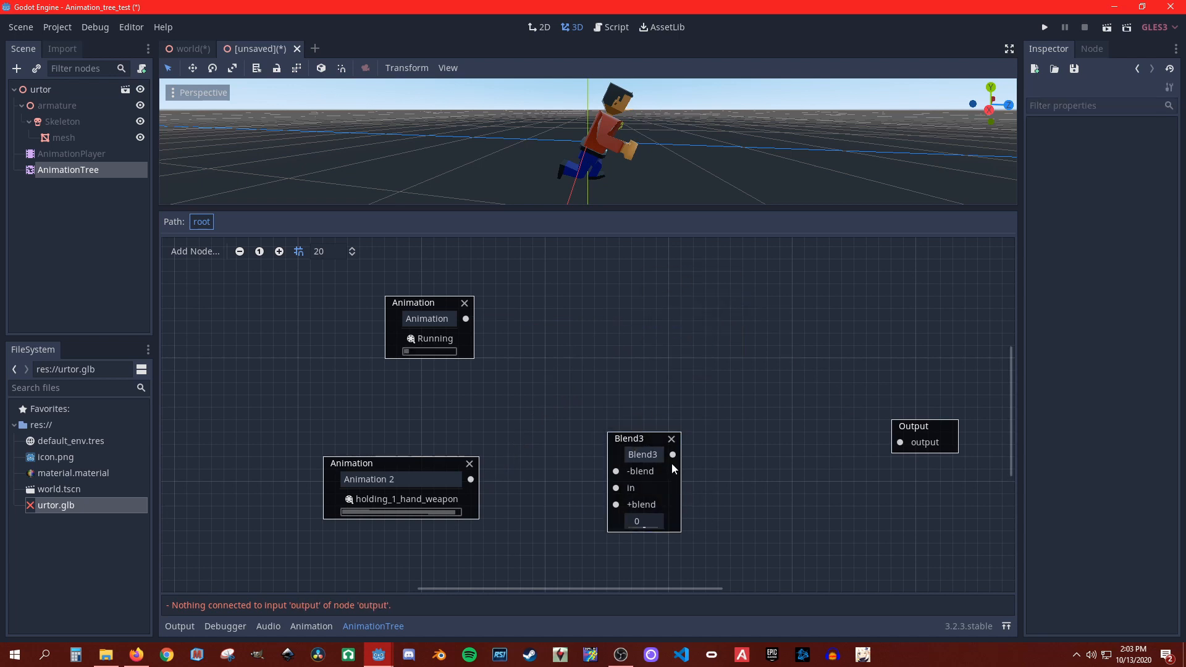
{"action": "key", "text": "ctrl+z"}
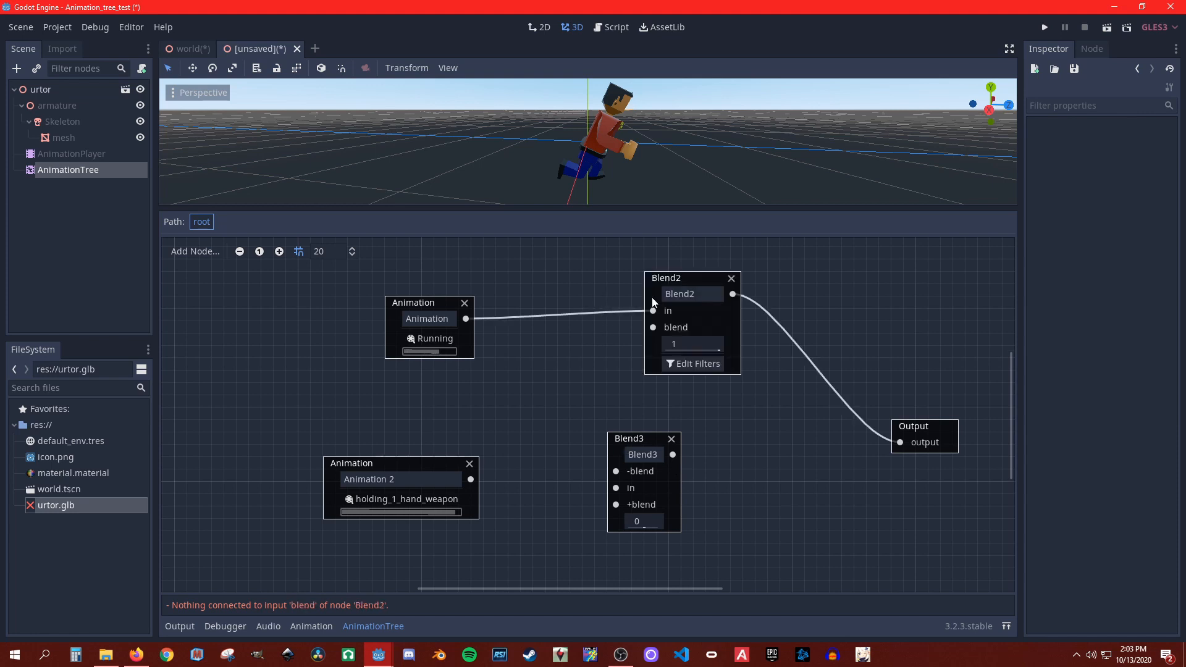
Step: Reposition the Blend2 node between Blend3 and Output
{"action": "left_click", "coordinate": [668, 275]}
{"action": "left_click_drag", "start_coordinate": [691, 305], "coordinate": [764, 404]}
{"action": "left_click", "coordinate": [643, 440]}
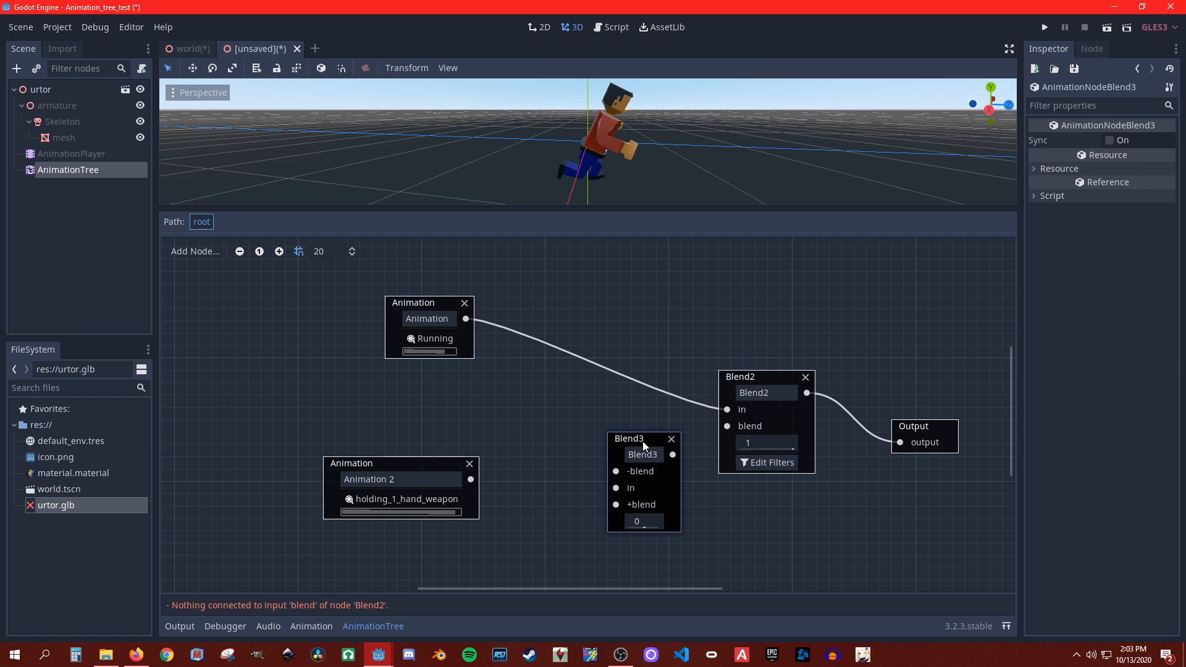
{"action": "left_click", "coordinate": [774, 376]}
{"action": "left_click", "coordinate": [380, 468]}
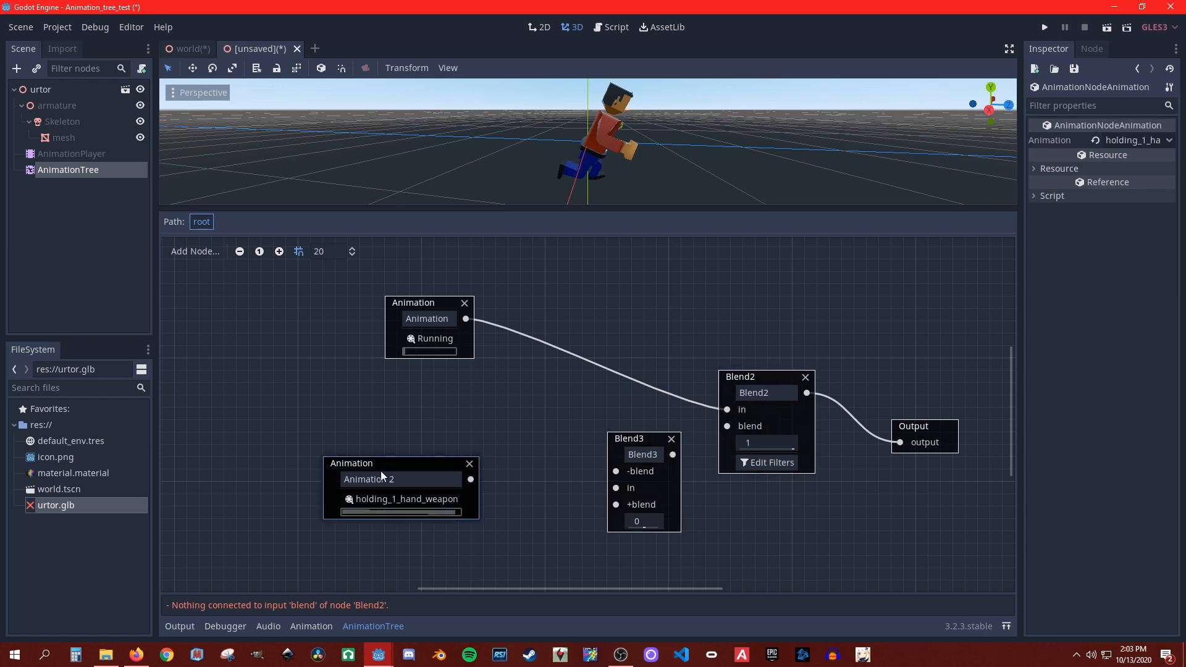
Step: Add an Animation node set to holding_1_hand_weapon_up and place it between the Running and holding_1_hand_weapon nodes
{"action": "right_click", "coordinate": [433, 406]}
{"action": "left_click", "coordinate": [460, 419]}
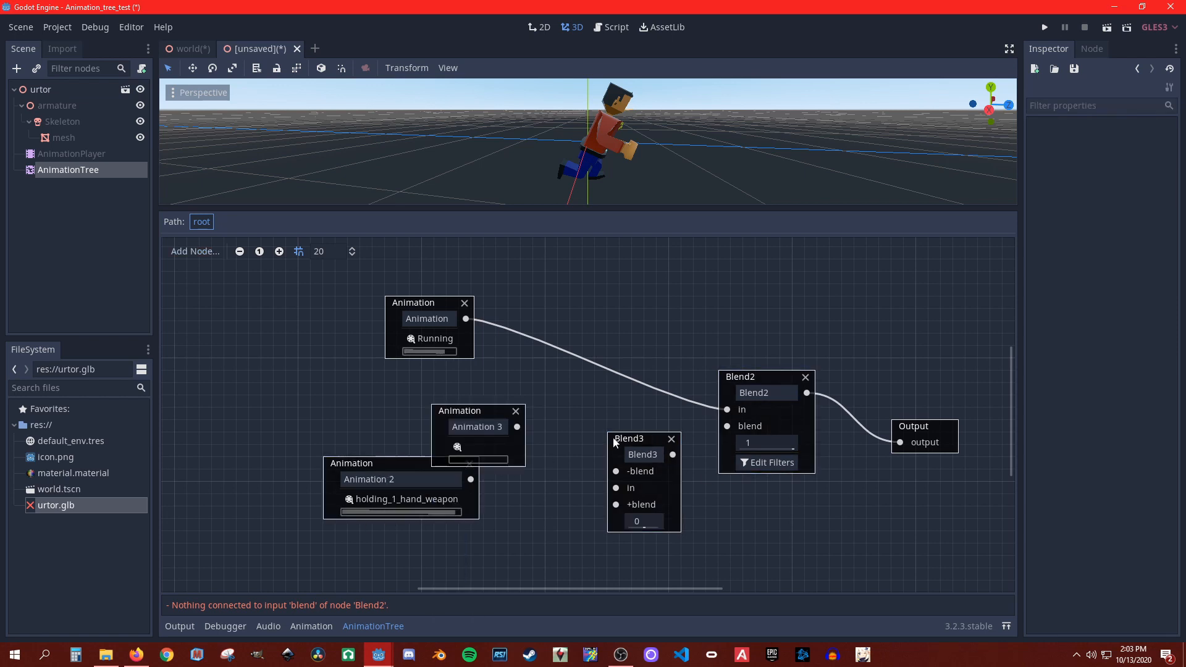
{"action": "left_click", "coordinate": [476, 445]}
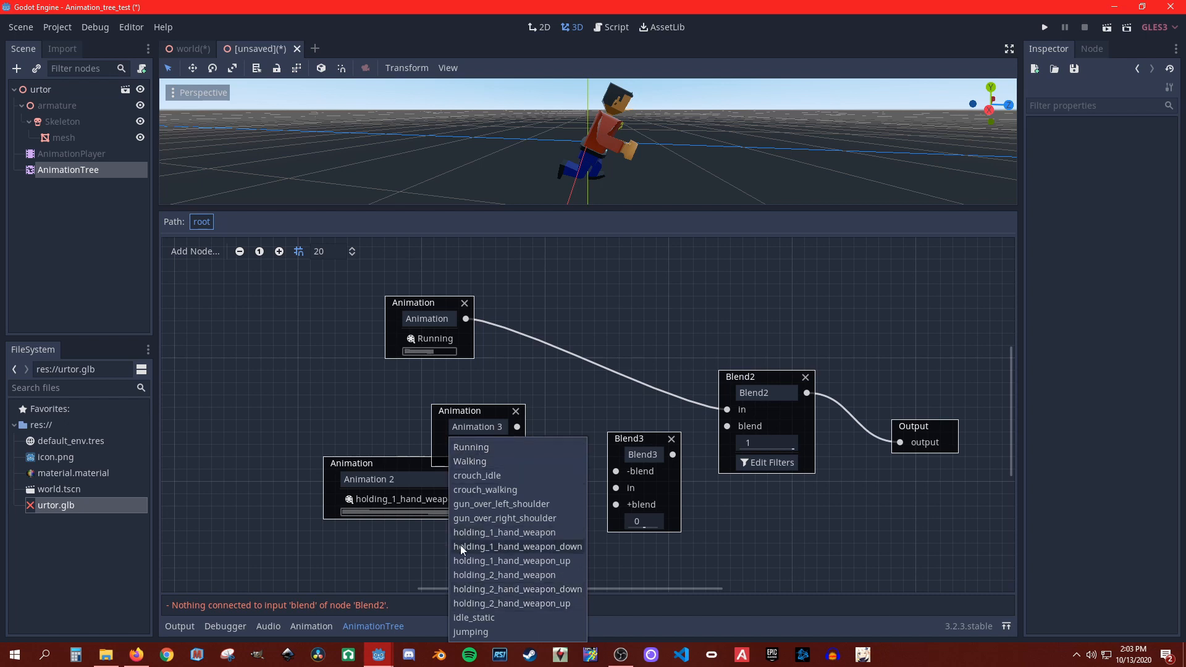
{"action": "left_click", "coordinate": [525, 559]}
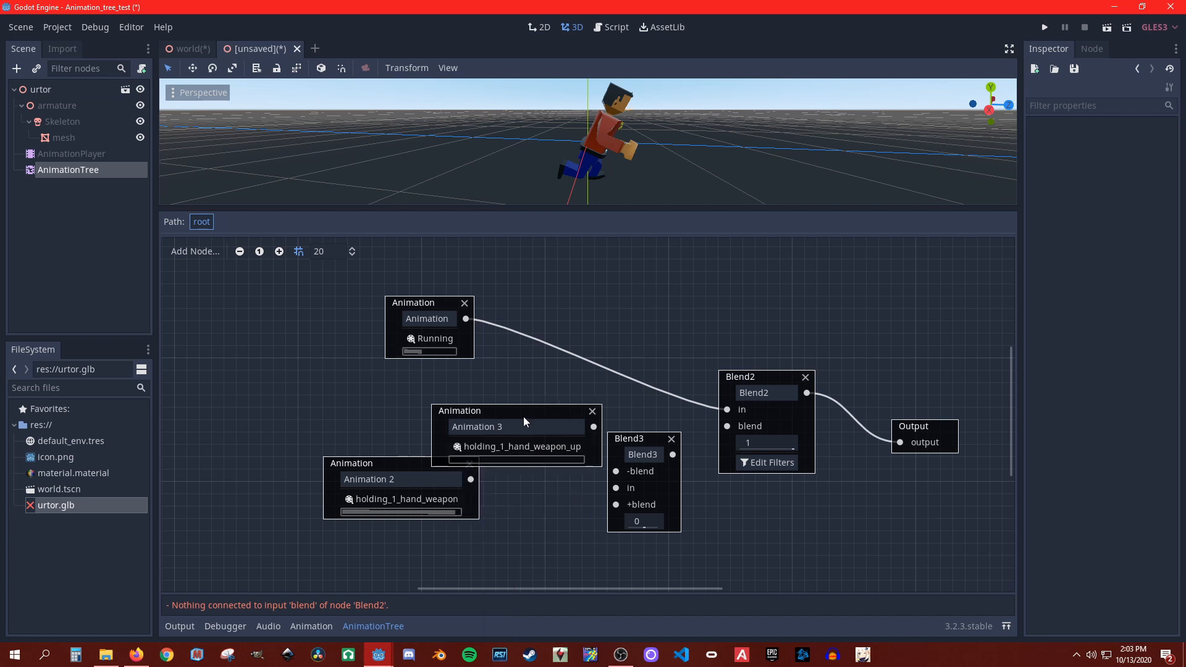
{"action": "left_click_drag", "start_coordinate": [524, 413], "coordinate": [391, 391]}
{"action": "right_click", "coordinate": [393, 425]}
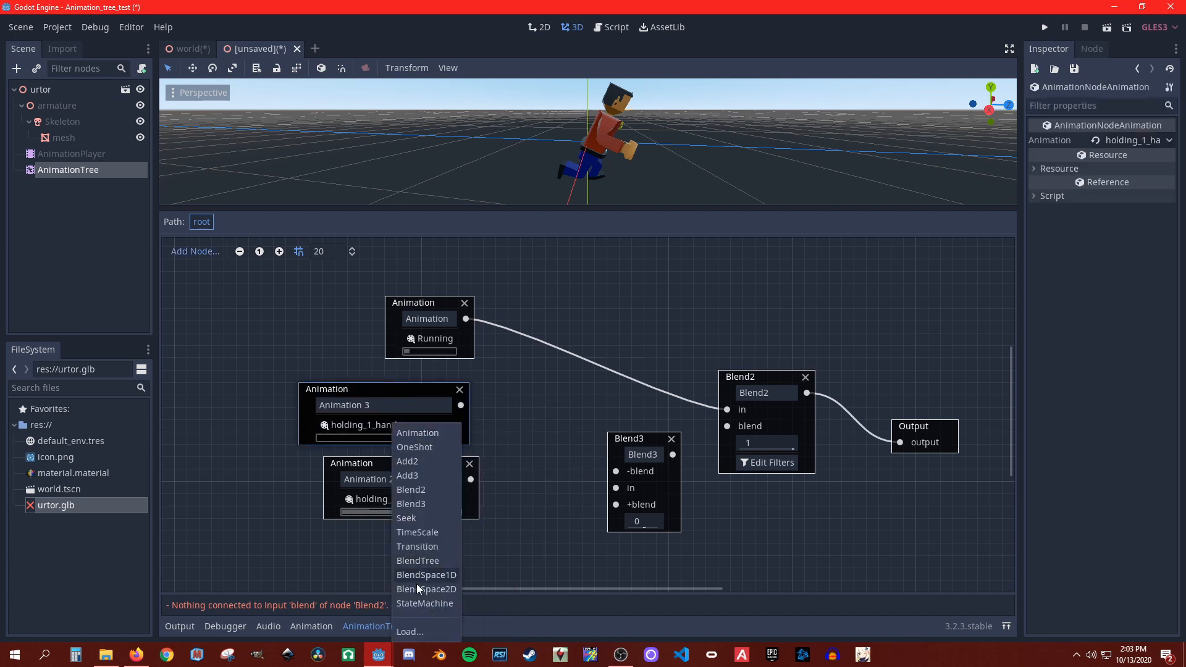
{"action": "left_click", "coordinate": [414, 426]}
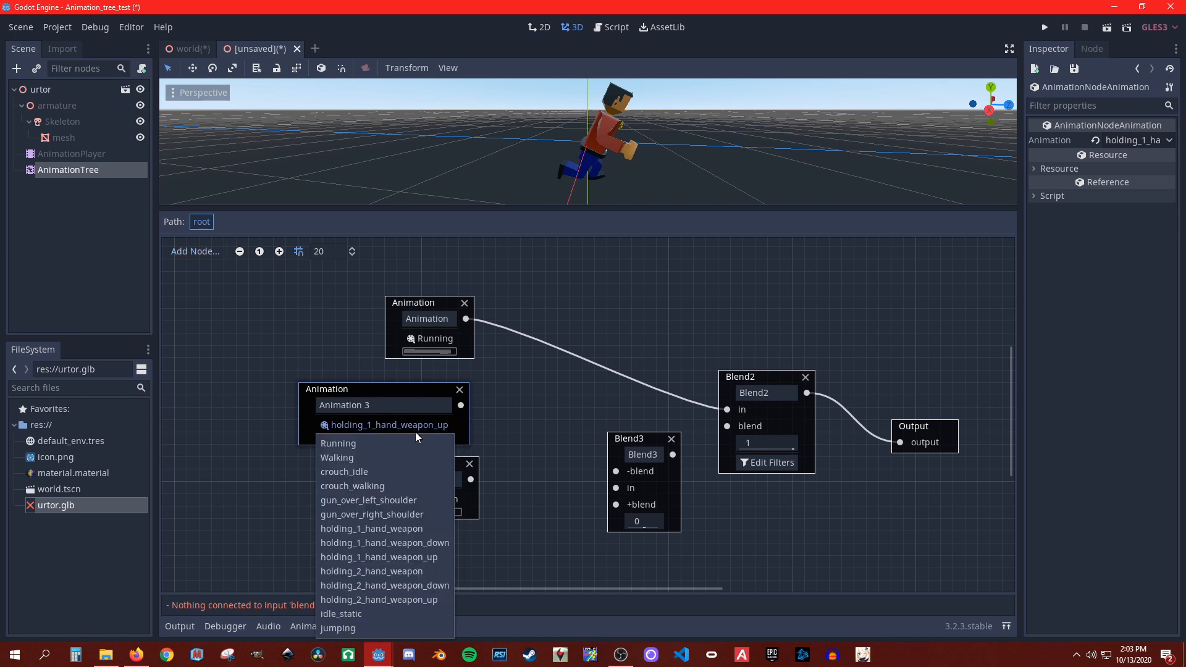
{"action": "left_click", "coordinate": [533, 429]}
Step: Add an Animation node set to holding_1_hand_weapon_down and place it below the holding_1_hand_weapon node
{"action": "right_click", "coordinate": [527, 453]}
{"action": "left_click", "coordinate": [555, 437]}
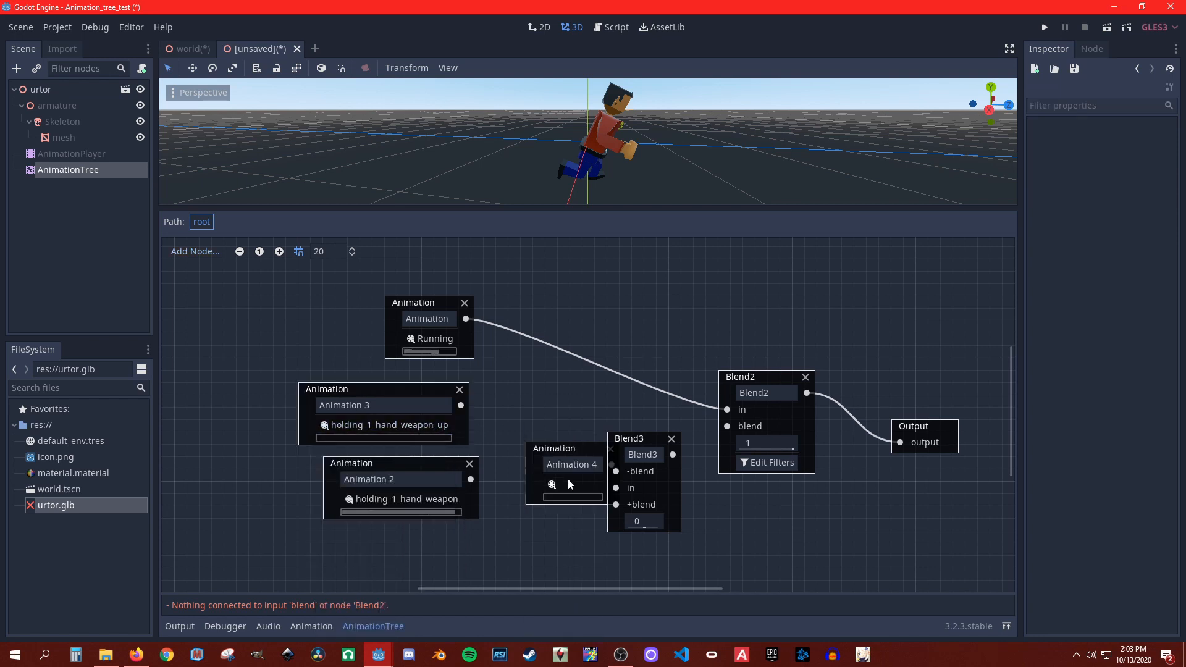
{"action": "left_click", "coordinate": [569, 489]}
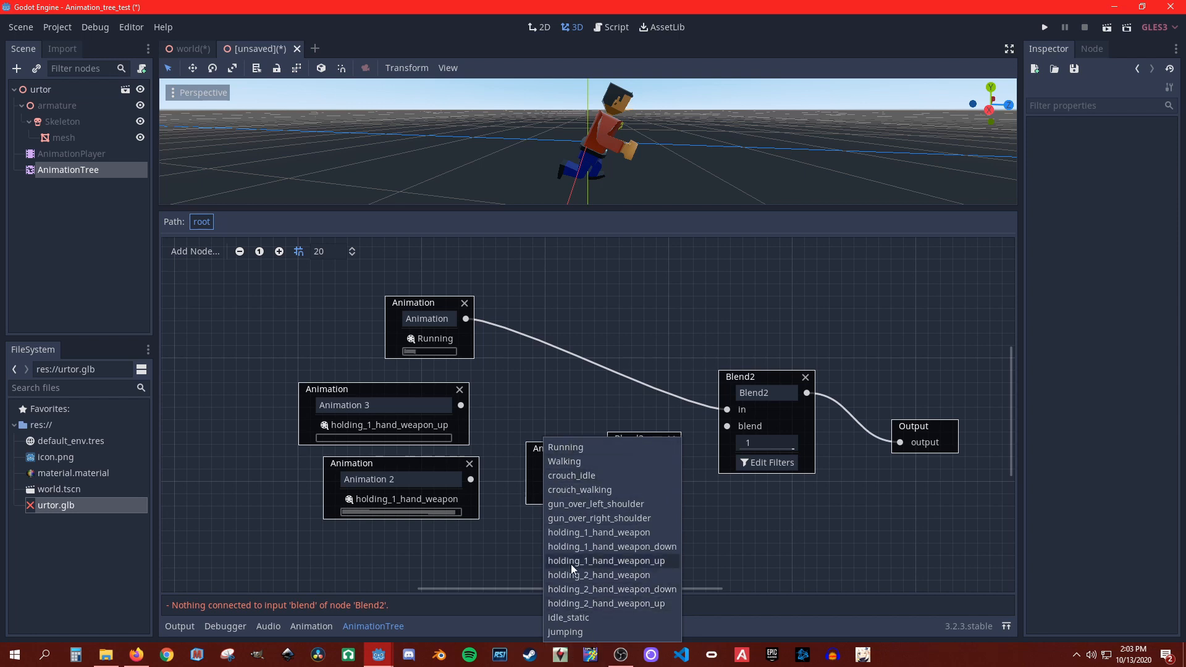
{"action": "left_click", "coordinate": [628, 550]}
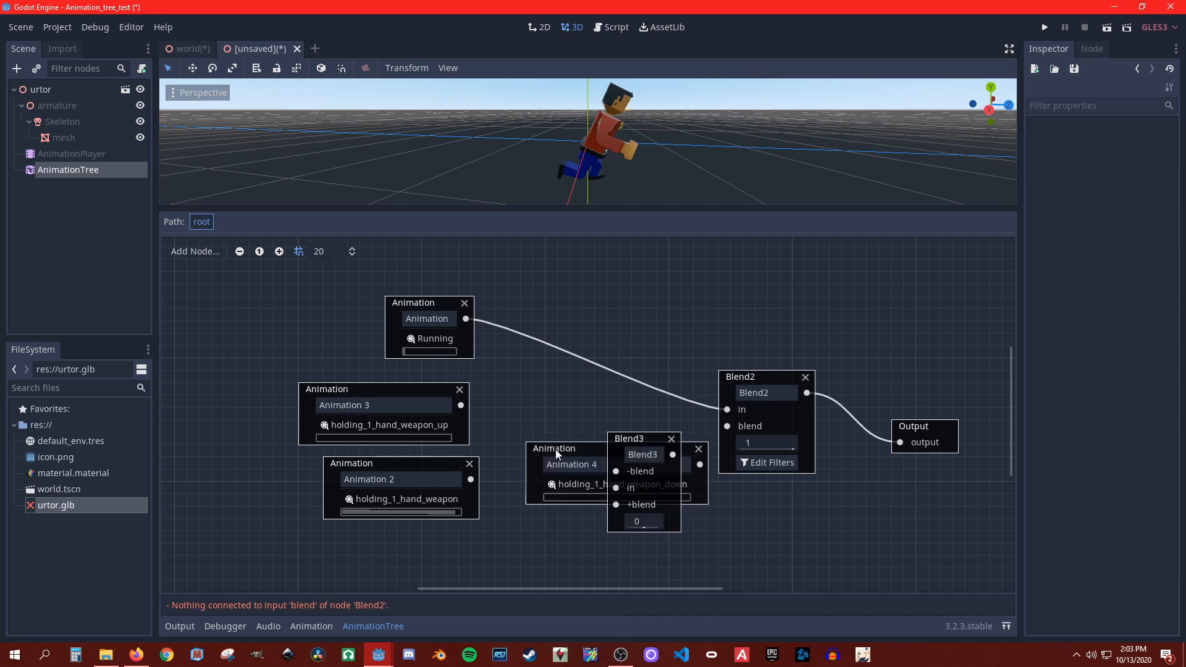
{"action": "left_click_drag", "start_coordinate": [554, 450], "coordinate": [328, 540]}
Step: Connect holding_1_hand_weapon_up to Blend3's -blend input, holding_1_hand_weapon to in, and holding_1_hand_weapon_down to +blend
{"action": "middle_click_drag", "start_coordinate": [505, 524], "coordinate": [537, 369]}
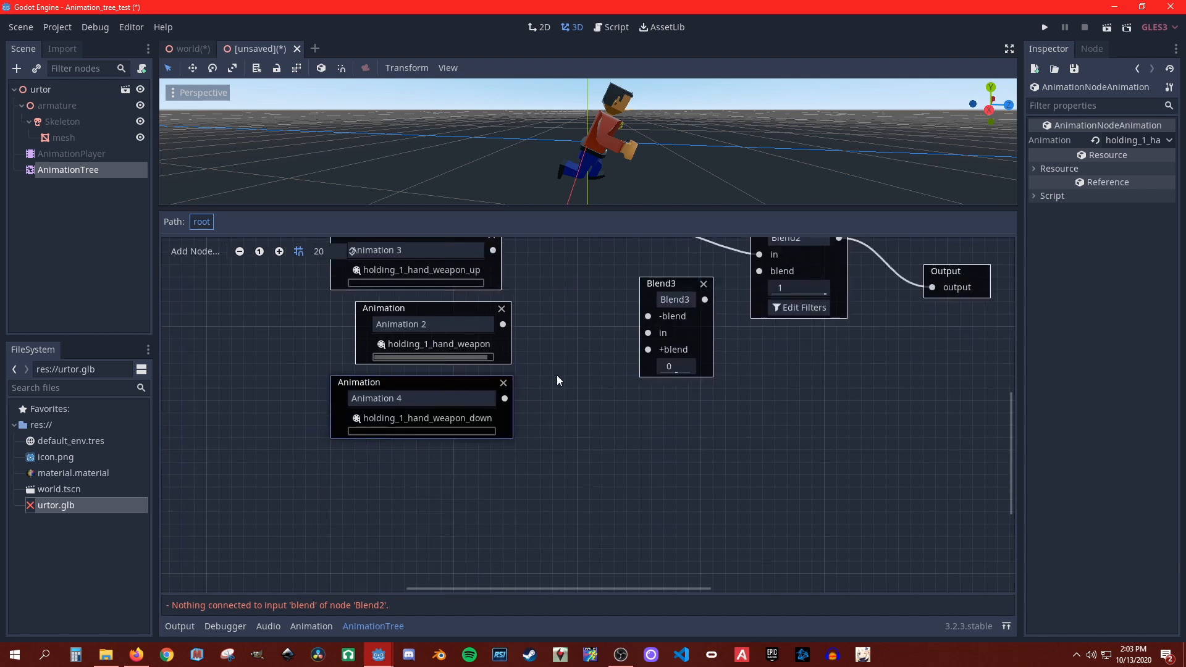
{"action": "scroll", "coordinate": [525, 377], "scroll_direction": "down", "scroll_amount": 2}
{"action": "scroll", "coordinate": [512, 358], "scroll_direction": "up", "scroll_amount": 3}
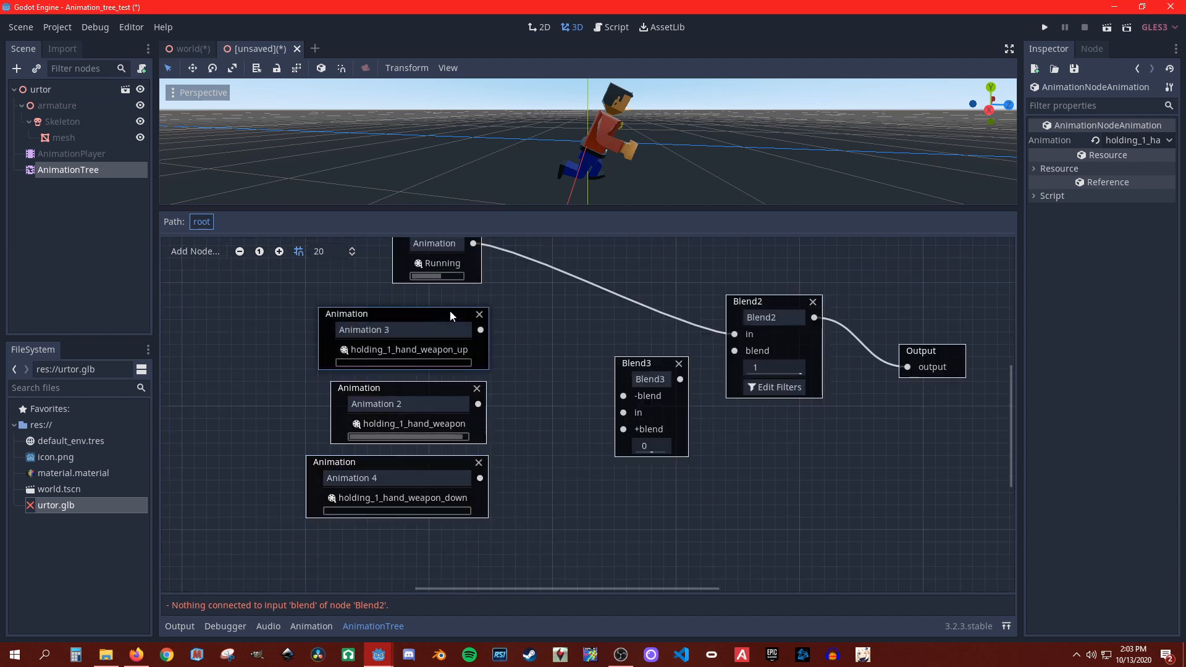
{"action": "left_click_drag", "start_coordinate": [478, 404], "coordinate": [610, 414]}
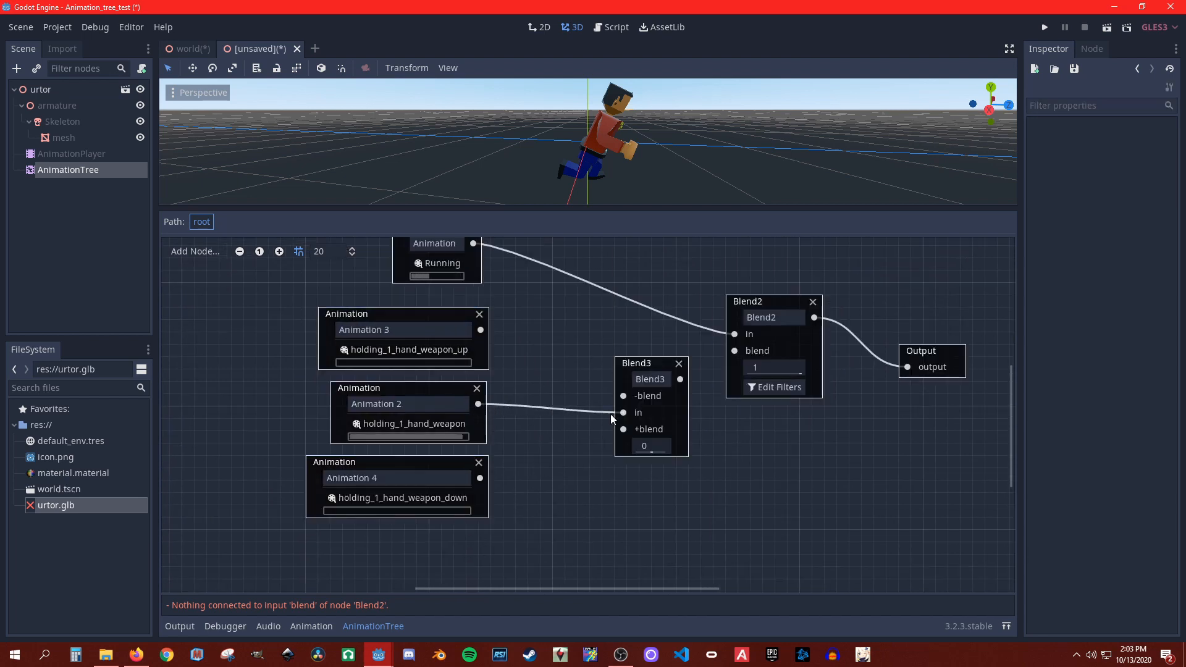
{"action": "left_click_drag", "start_coordinate": [481, 330], "coordinate": [623, 397]}
{"action": "left_click_drag", "start_coordinate": [613, 432], "coordinate": [618, 430]}
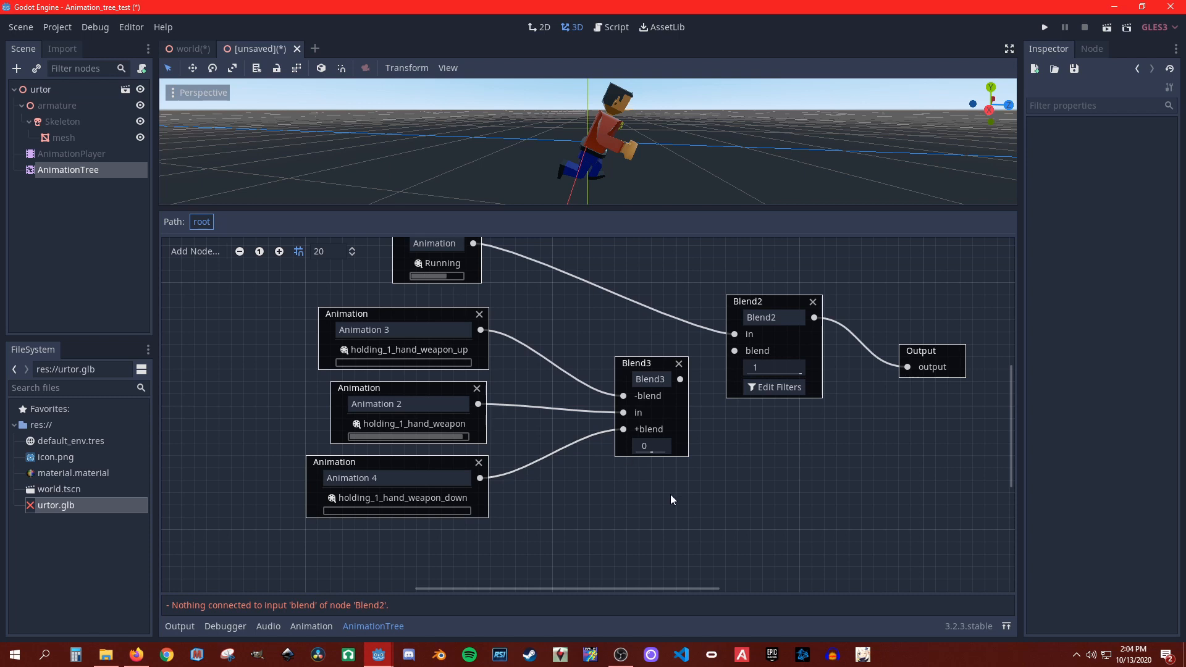
Step: Connect the Blend3 output to Blend2's blend input and move Blend2 up level with the Running node
{"action": "left_click_drag", "start_coordinate": [679, 380], "coordinate": [731, 357]}
{"action": "middle_click_drag", "start_coordinate": [738, 305], "coordinate": [641, 383]}
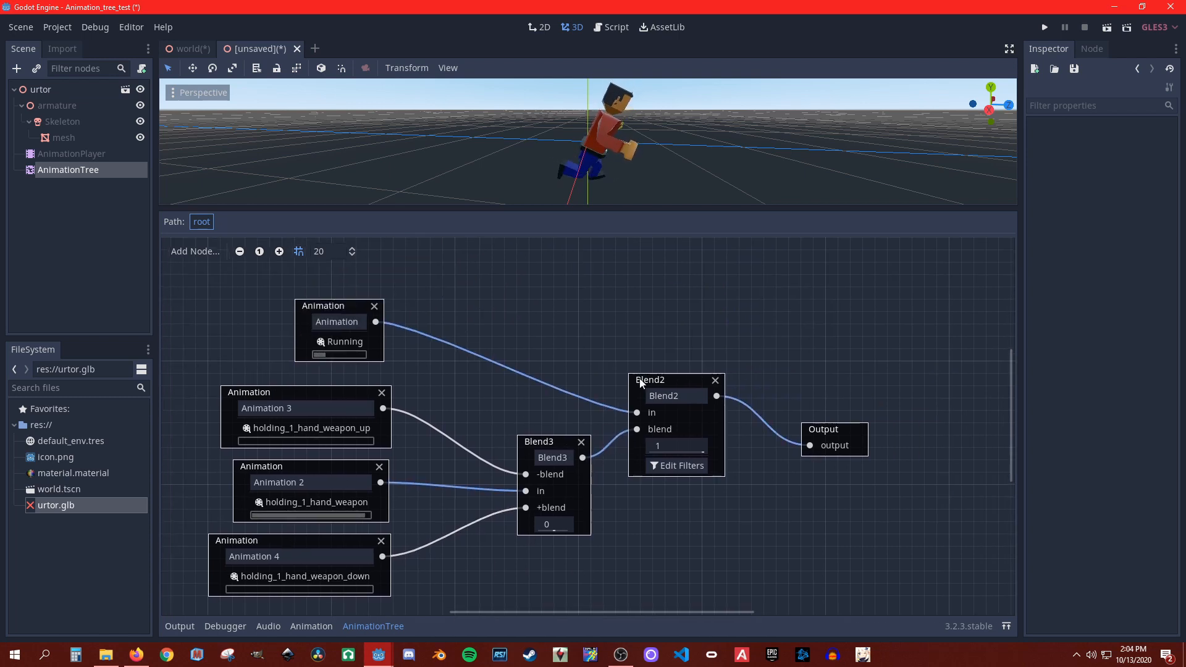
{"action": "left_click_drag", "start_coordinate": [641, 383], "coordinate": [616, 296]}
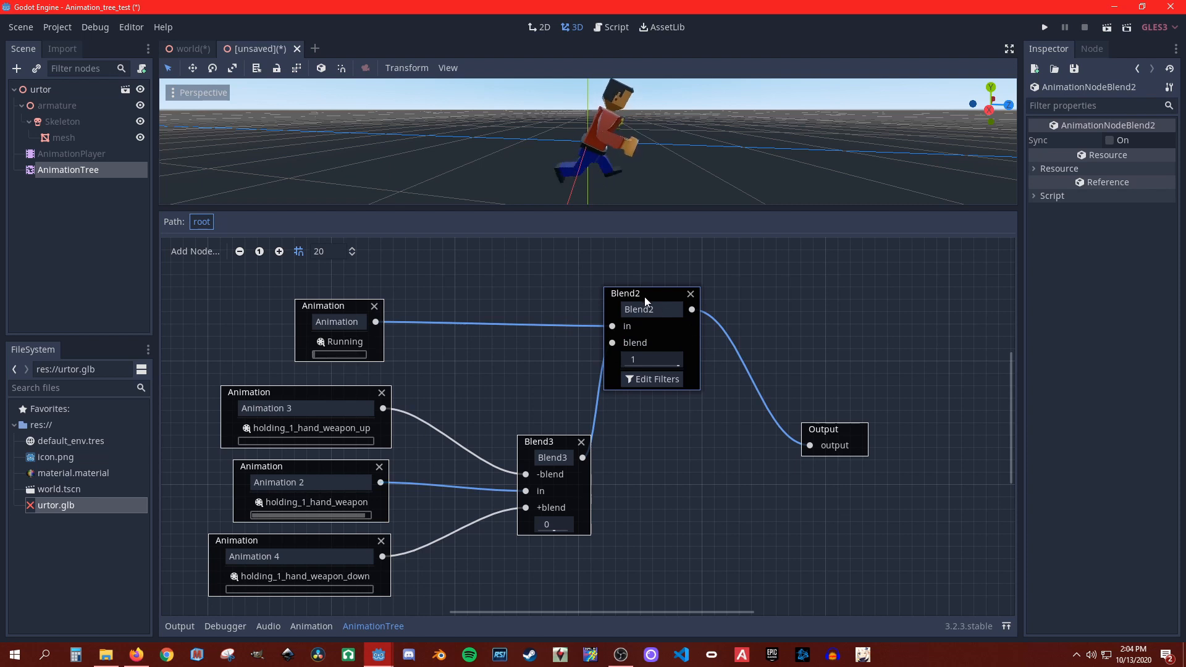
Step: Delete the Blend2 node and the Running animation node
{"action": "key", "text": "Delete"}
{"action": "left_click", "coordinate": [346, 311]}
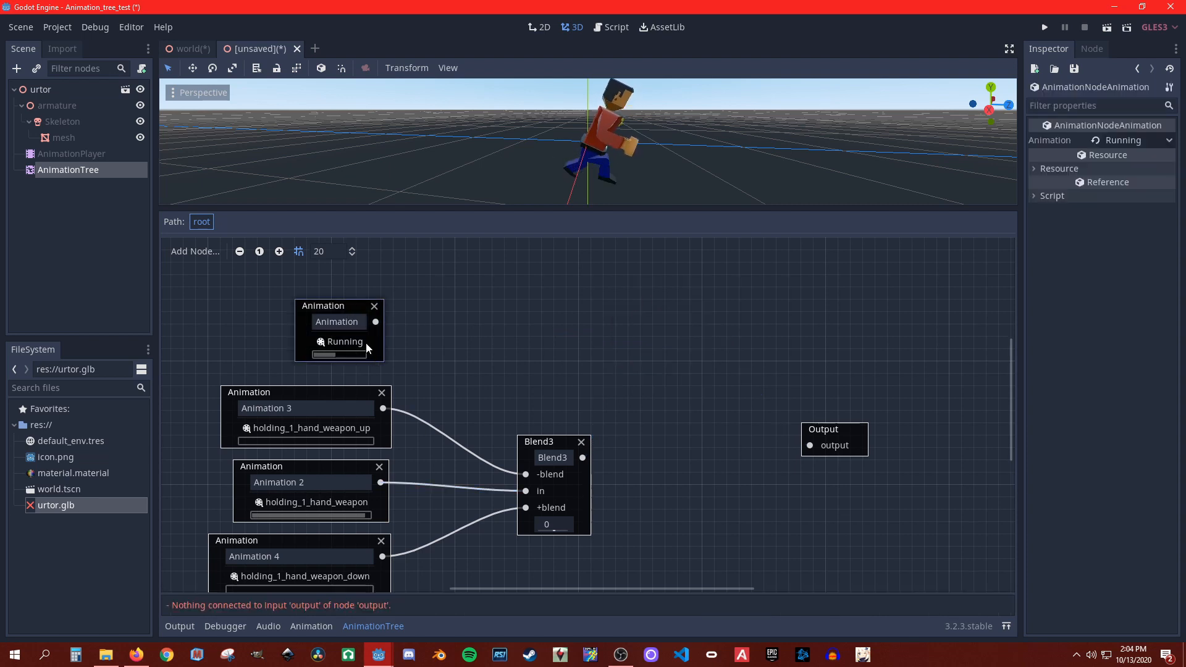
{"action": "key", "text": "Delete"}
Step: Connect the Blend3 node directly to Output and set its blend amount to 1
{"action": "left_click_drag", "start_coordinate": [582, 457], "coordinate": [810, 446]}
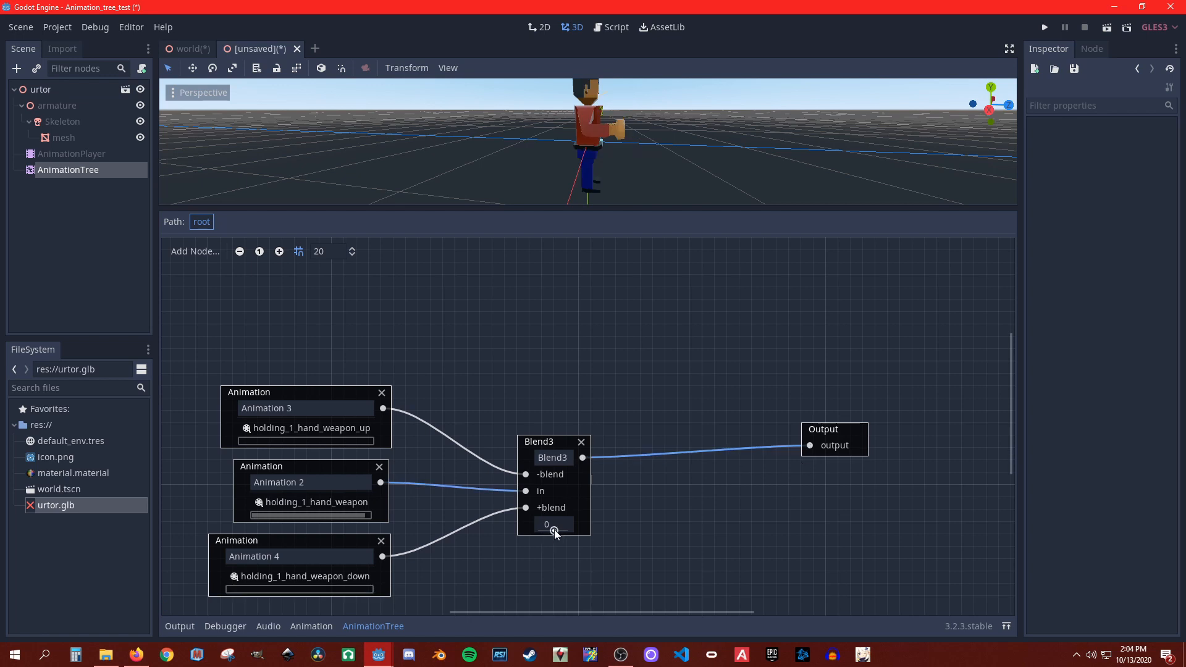
{"action": "left_click_drag", "start_coordinate": [554, 531], "coordinate": [589, 520]}
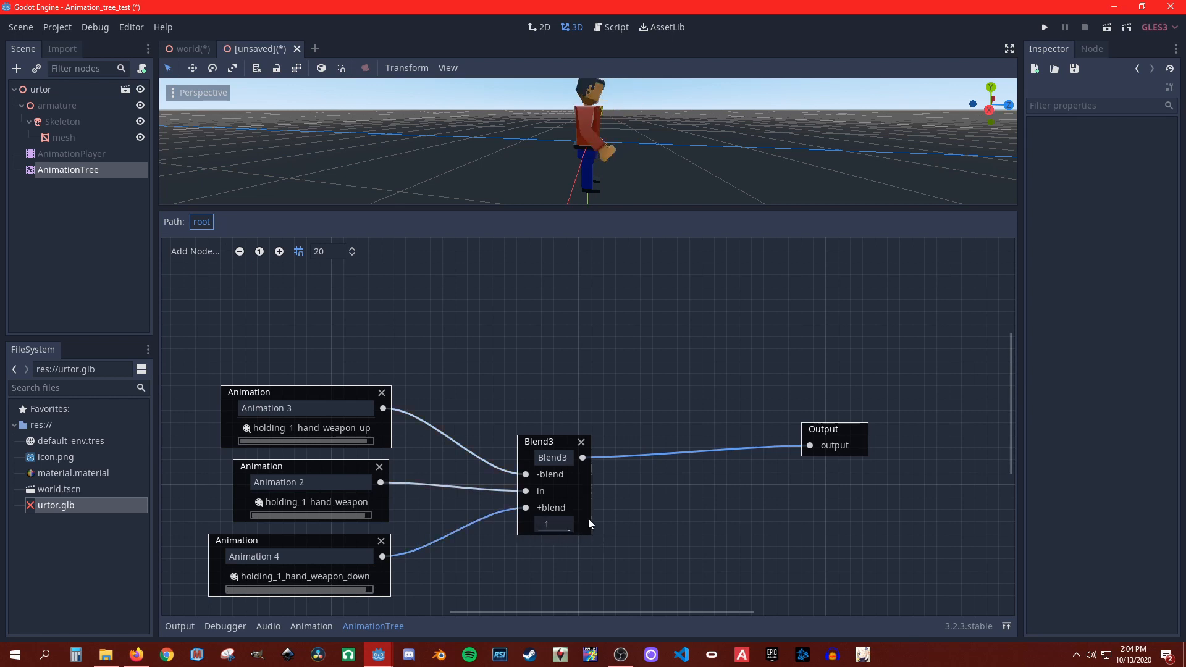
Step: Delete the Blend3 node and add a BlendSpace2D node, placing it above the animation nodes
{"action": "left_click", "coordinate": [545, 442]}
{"action": "key", "text": "Delete"}
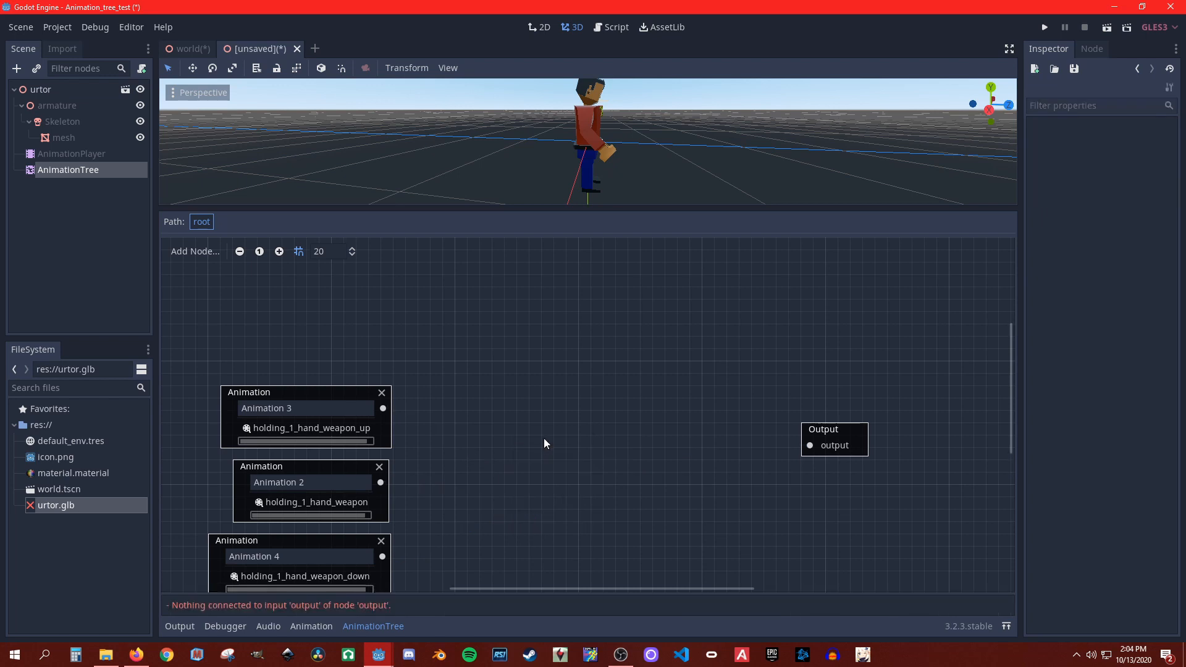
{"action": "right_click", "coordinate": [554, 399]}
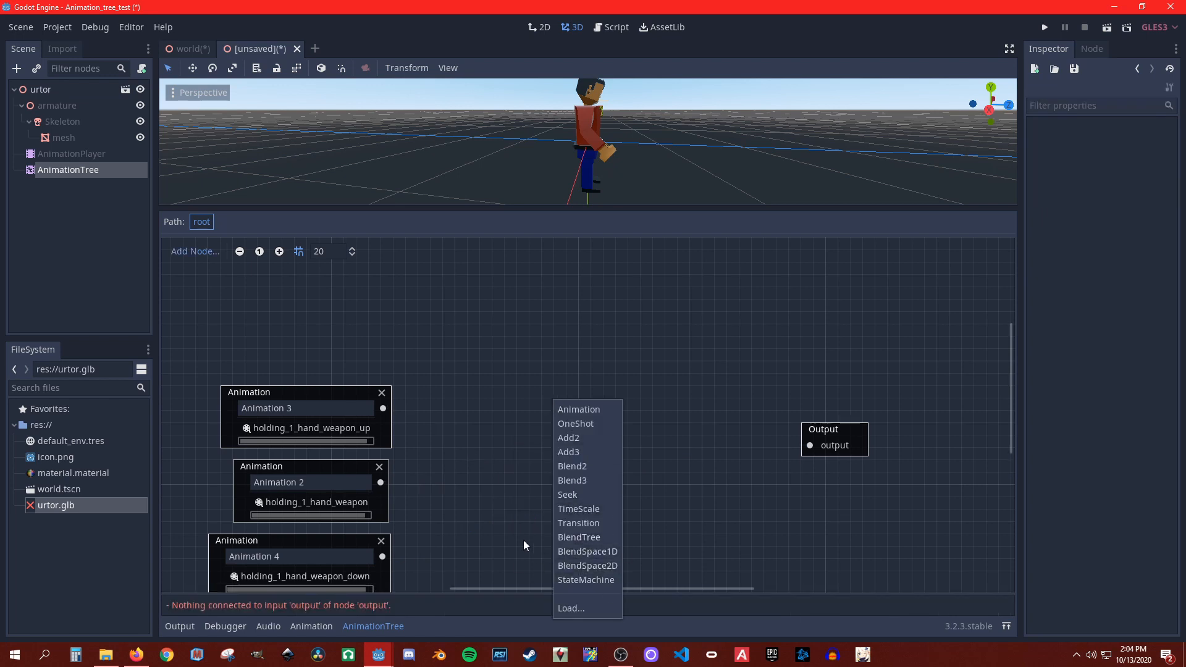
{"action": "left_click", "coordinate": [588, 565]}
{"action": "left_click_drag", "start_coordinate": [587, 406], "coordinate": [395, 268]}
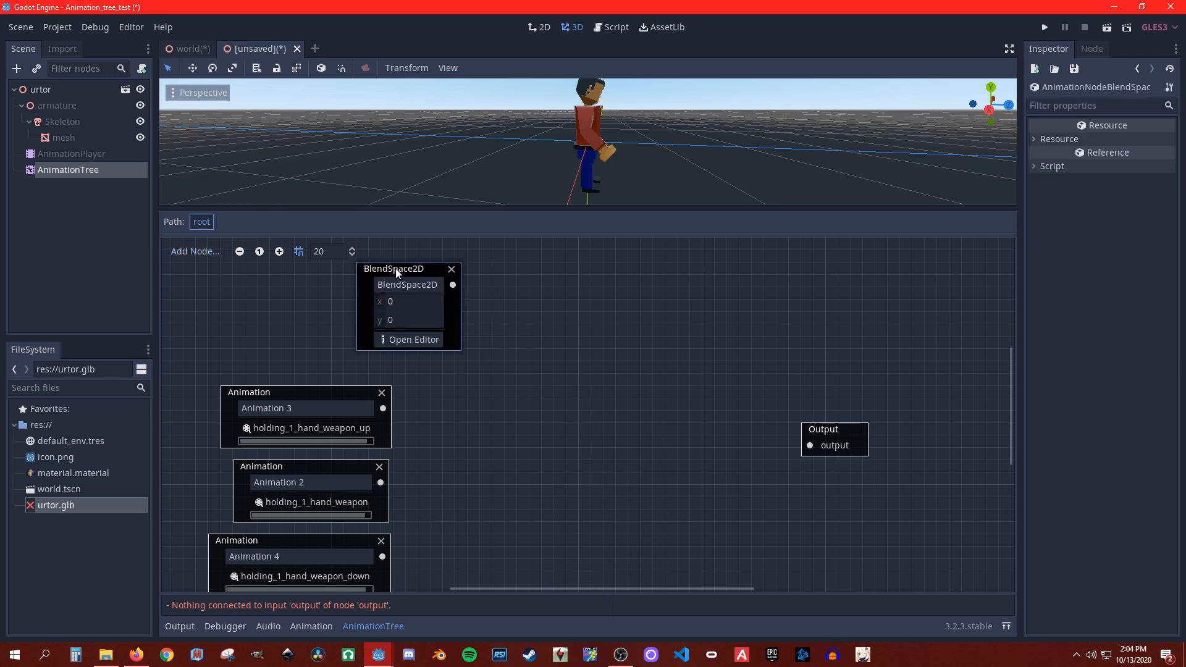
Step: Delete the three animation nodes holding_1_hand_weapon_up, holding_1_hand_weapon and holding_1_hand_weapon_down from the blend tree
{"action": "left_click", "coordinate": [332, 394]}
{"action": "key", "text": "Delete"}
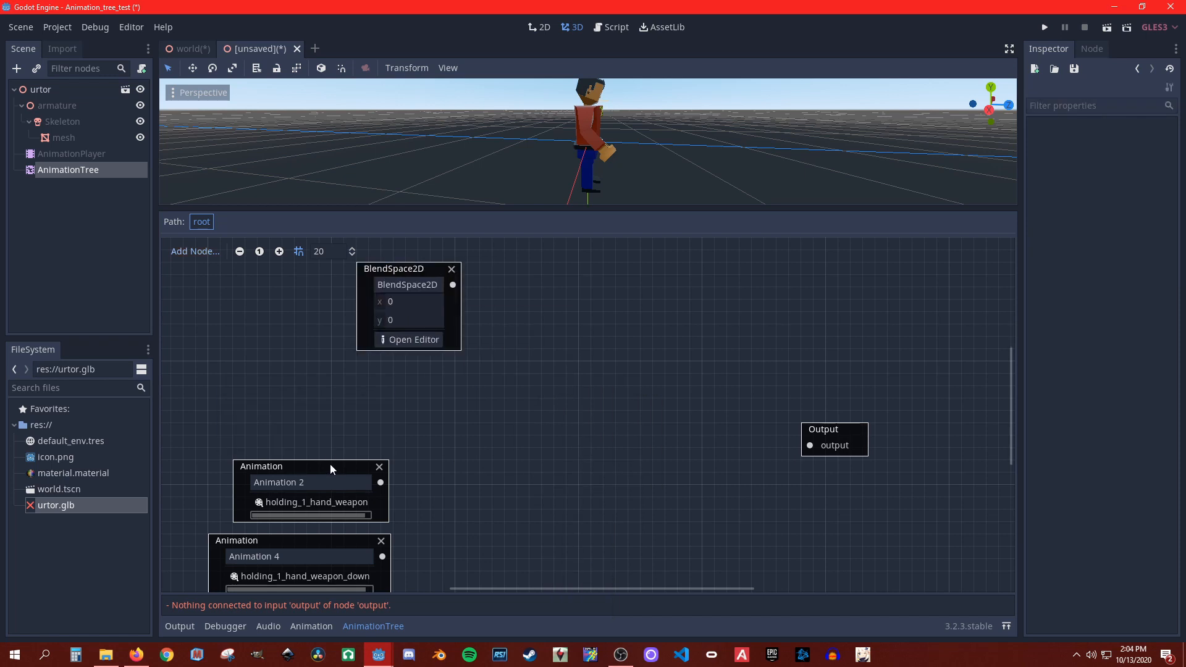
{"action": "left_click", "coordinate": [333, 474]}
{"action": "key", "text": "Delete"}
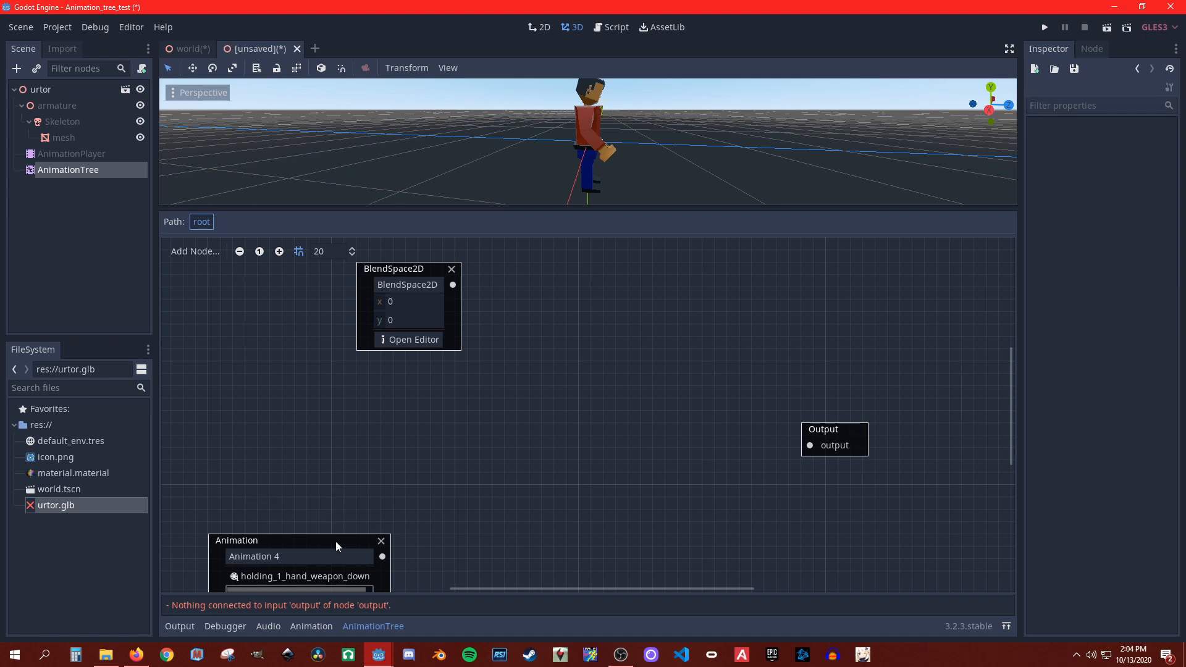
{"action": "left_click", "coordinate": [336, 546]}
{"action": "key", "text": "Delete"}
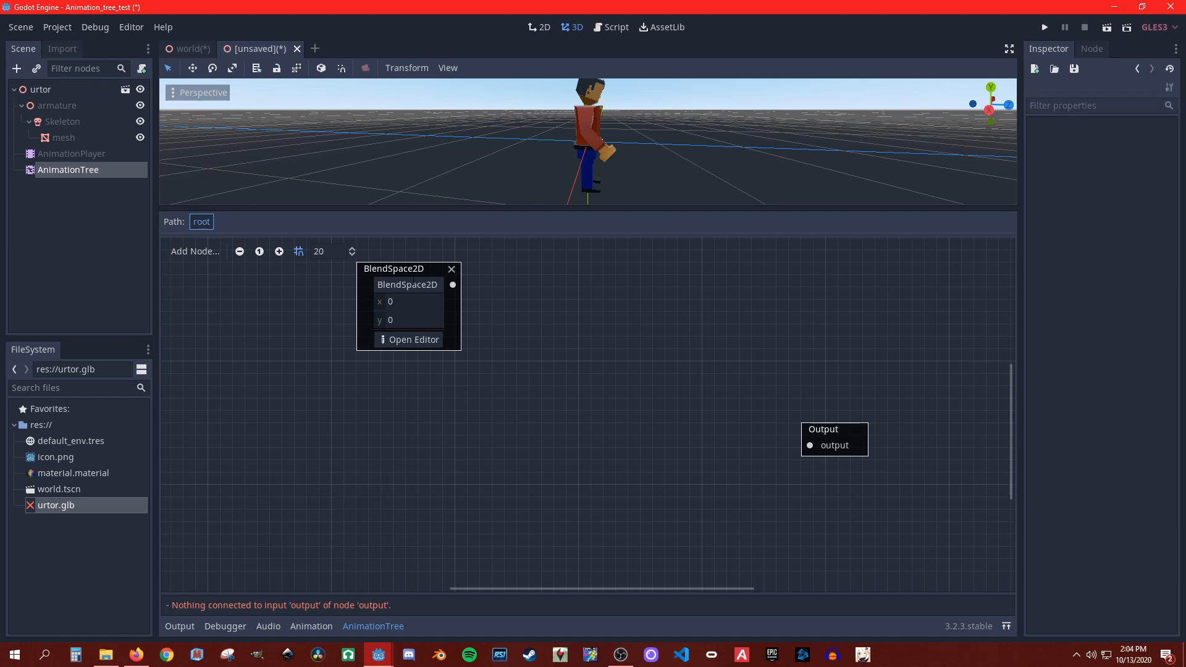
Step: Open the BlendSpace2D node for editing and add a Running animation point at x 0, y 1
{"action": "left_click_drag", "start_coordinate": [413, 275], "coordinate": [375, 399]}
{"action": "left_click", "coordinate": [376, 463]}
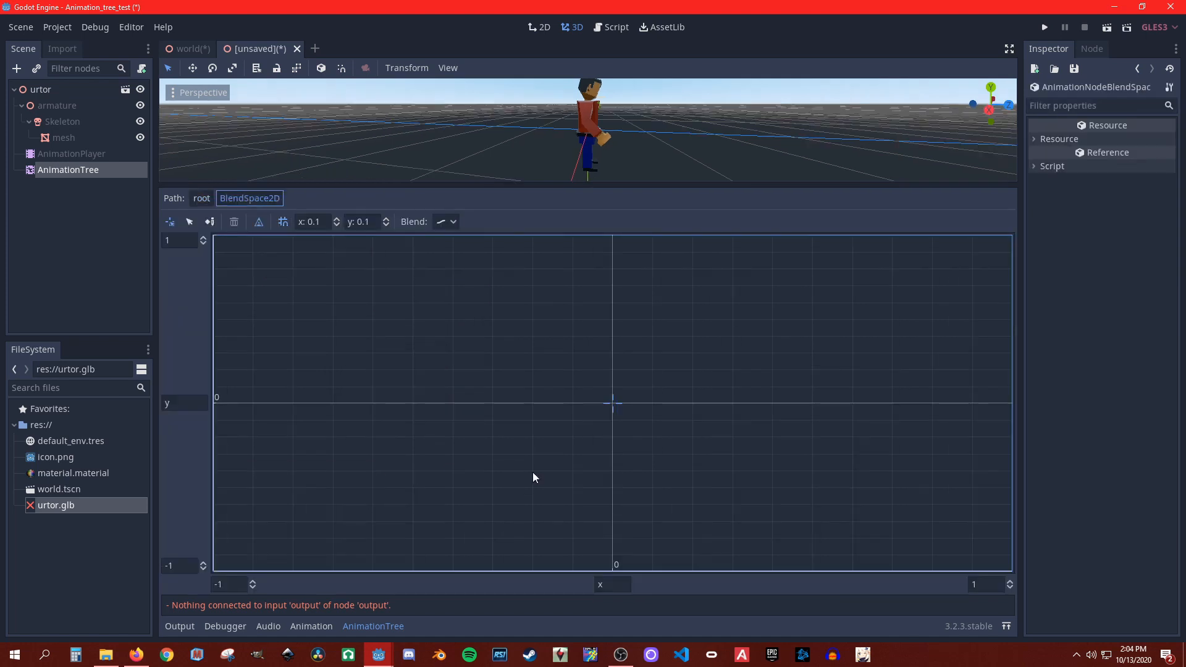
{"action": "left_click", "coordinate": [210, 222]}
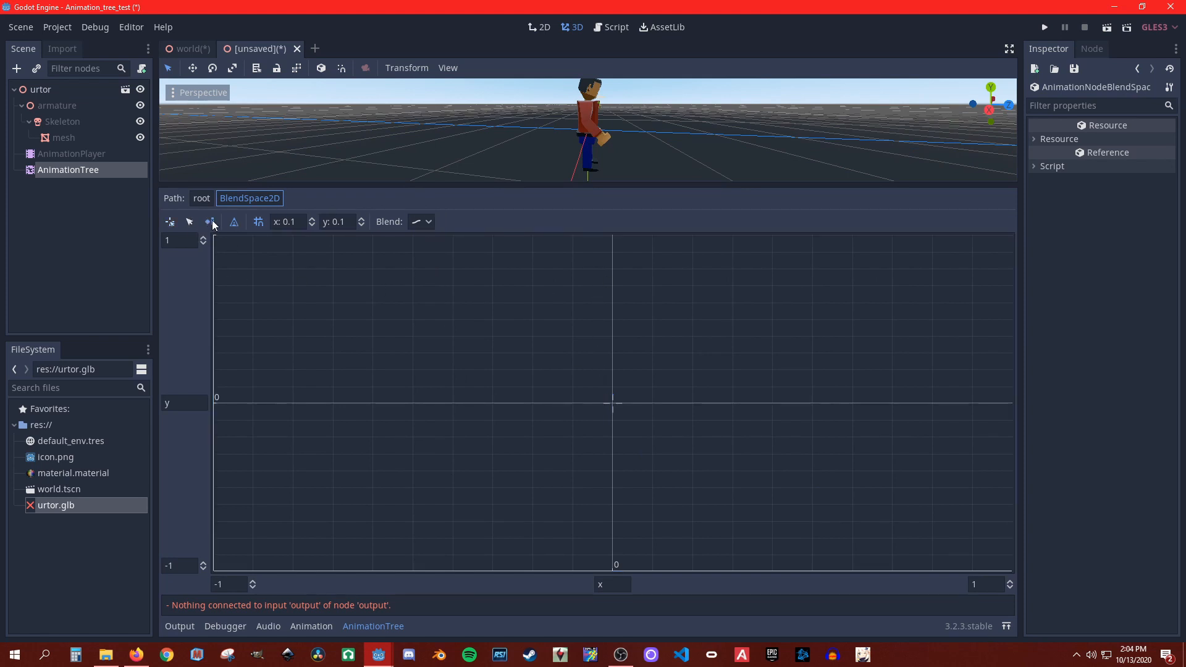
{"action": "left_click", "coordinate": [613, 237]}
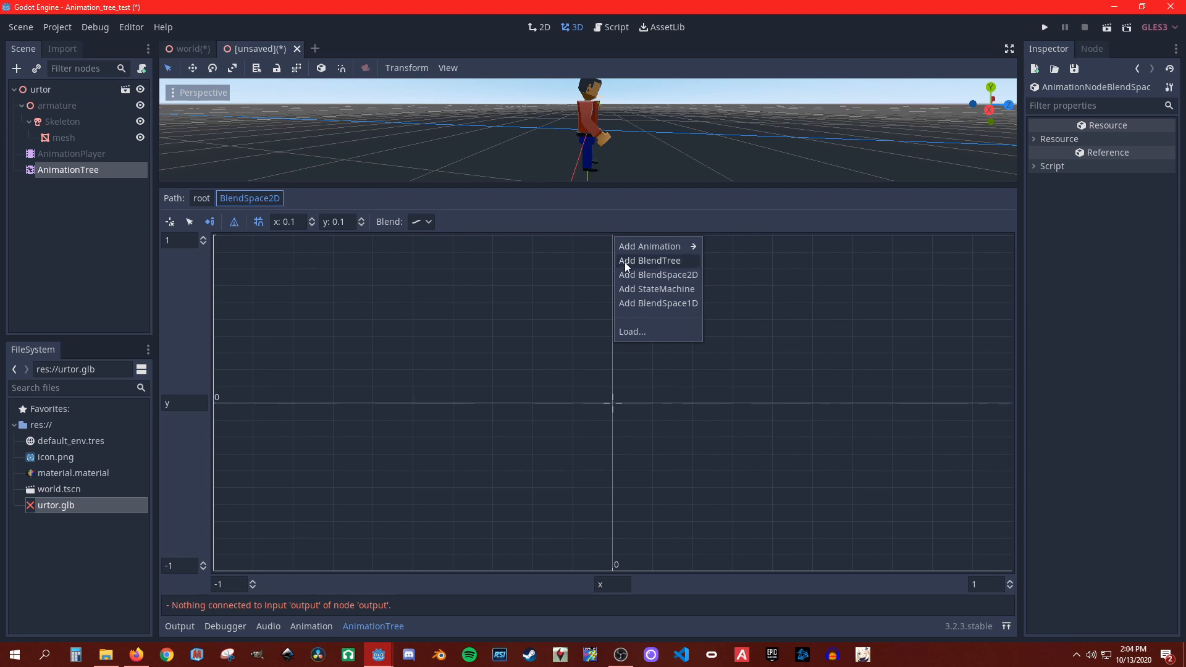
{"action": "mouse_move", "coordinate": [628, 250]}
{"action": "left_click", "coordinate": [723, 252]}
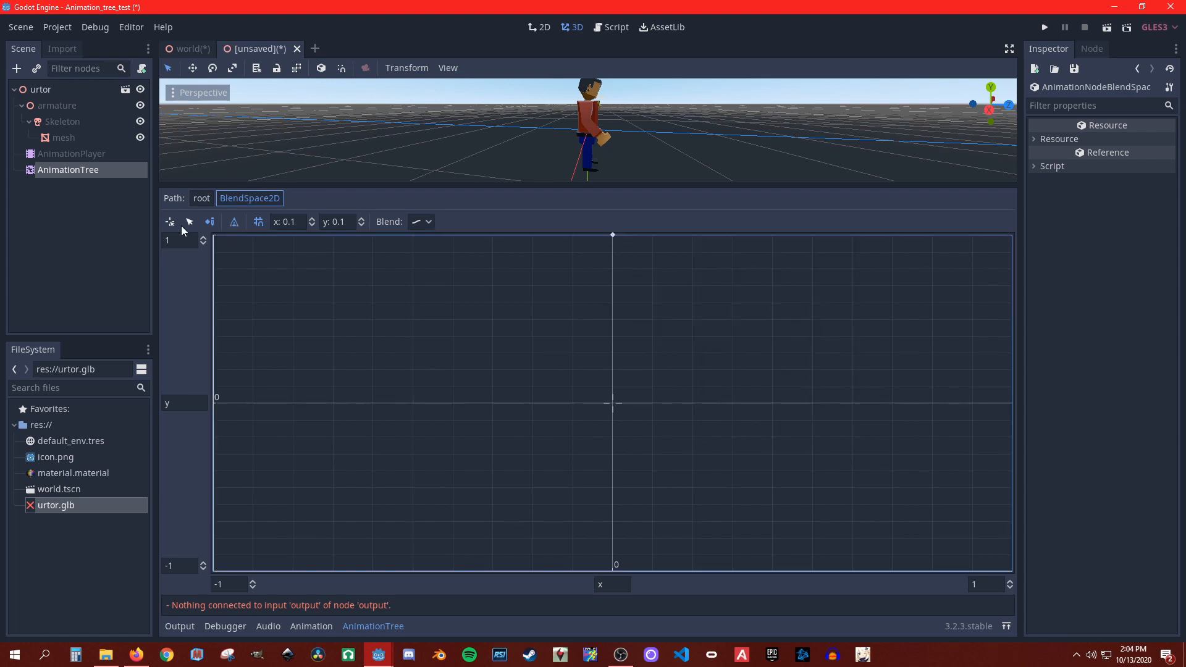
Step: Add an idle_static animation point at the origin of the blend space and a Running point at x -1, y 0
{"action": "left_click", "coordinate": [612, 403]}
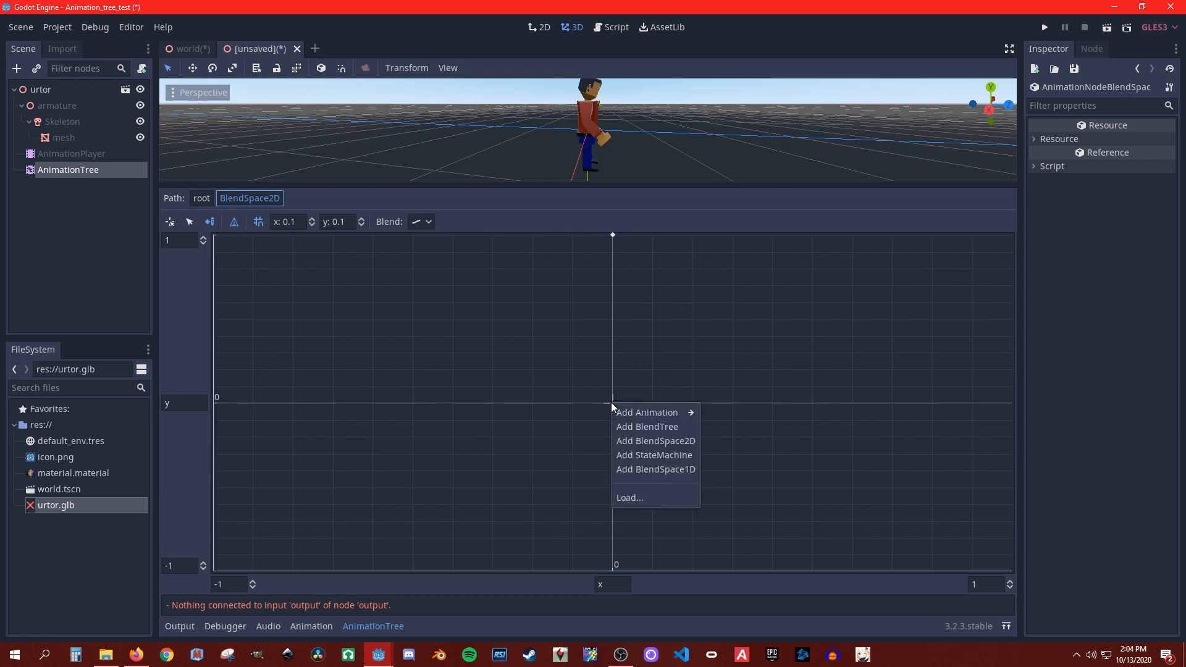
{"action": "mouse_move", "coordinate": [640, 412]}
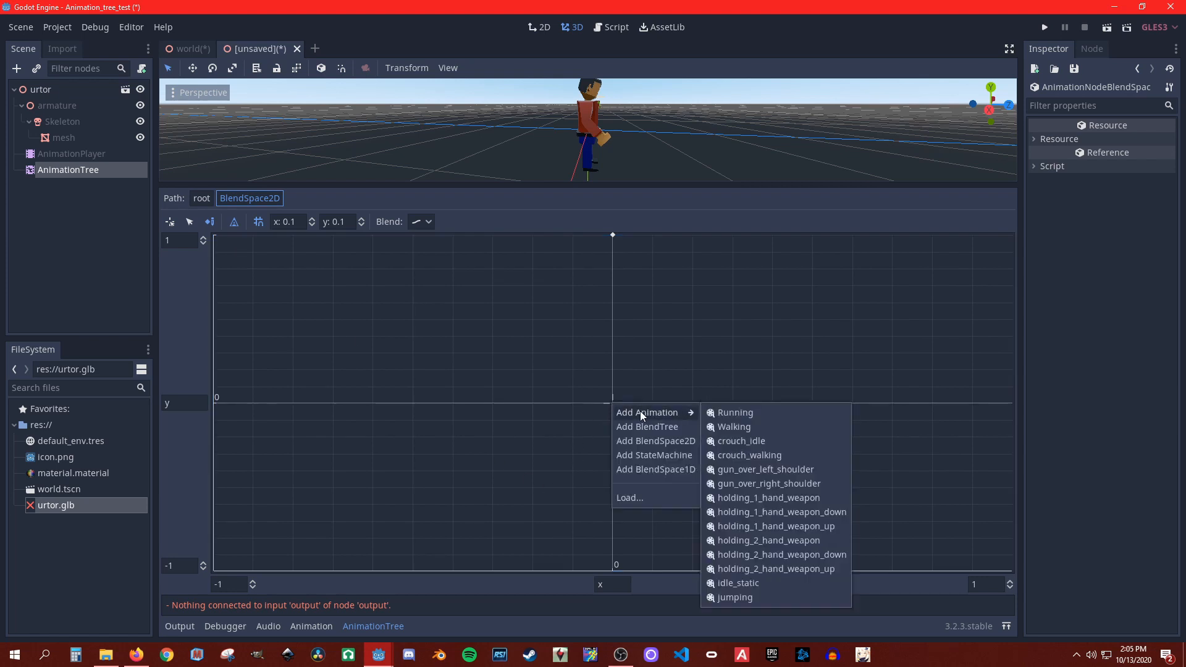
{"action": "left_click", "coordinate": [763, 587]}
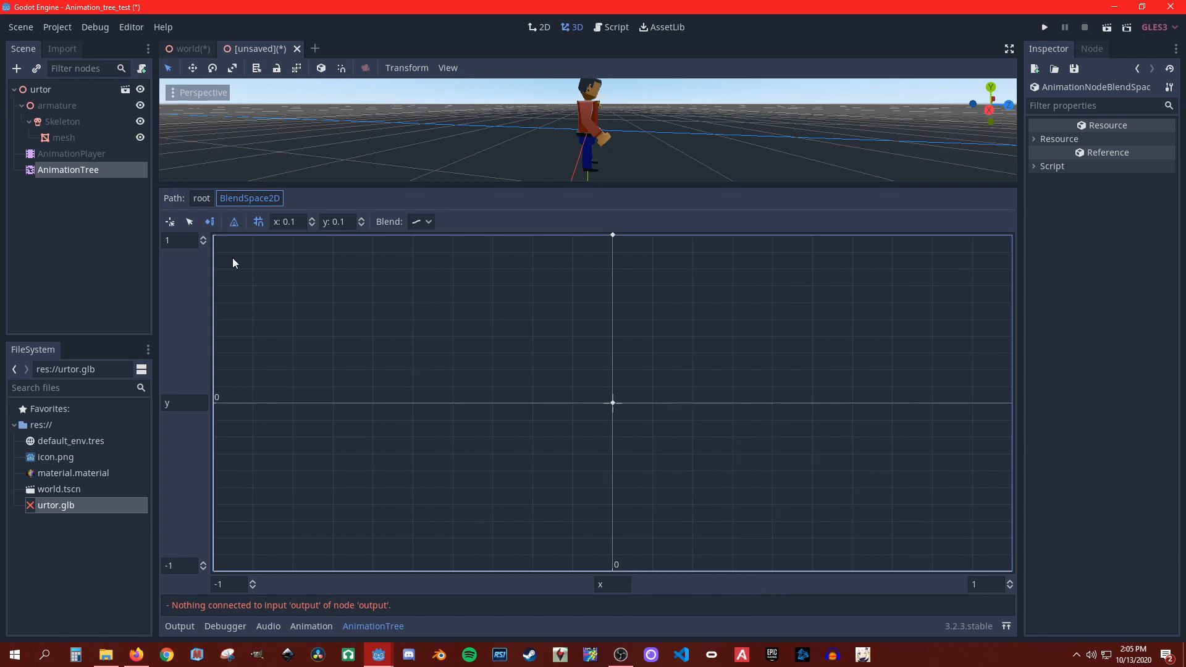
{"action": "left_click", "coordinate": [223, 402]}
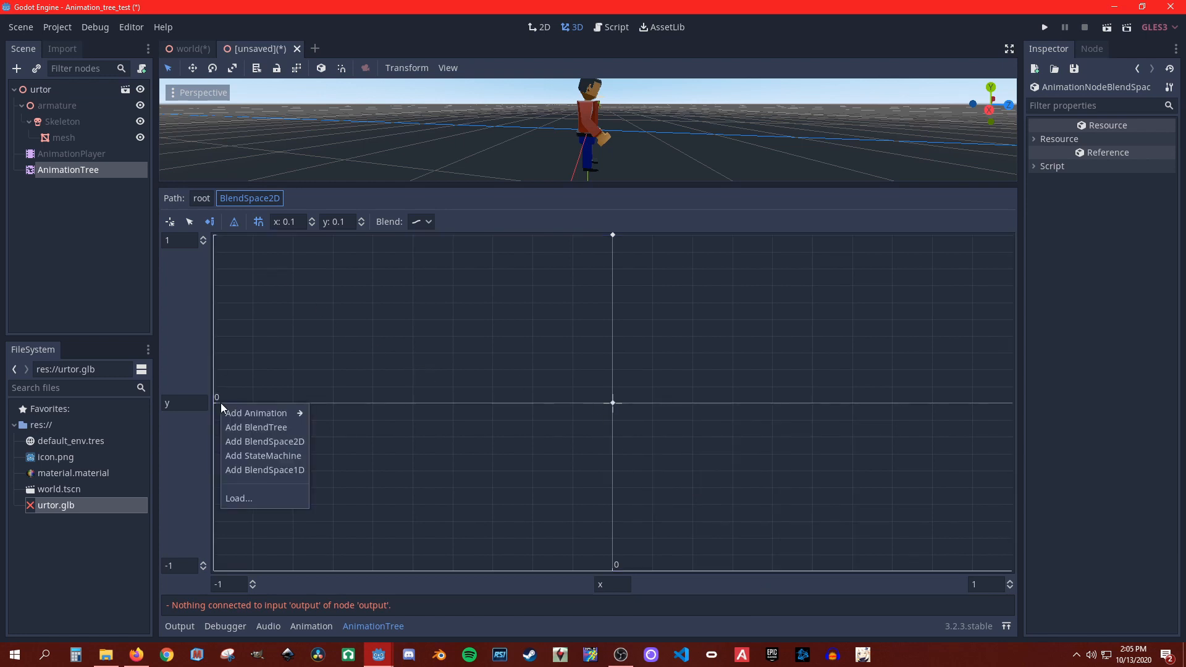
{"action": "mouse_move", "coordinate": [241, 413]}
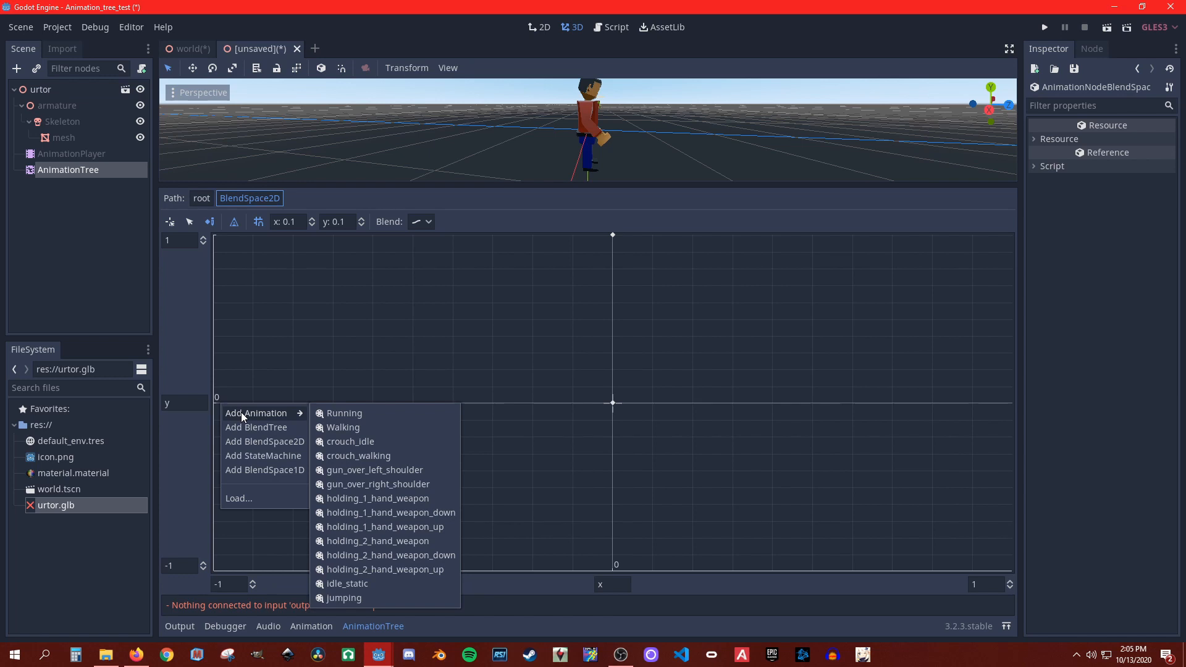
{"action": "left_click", "coordinate": [355, 415]}
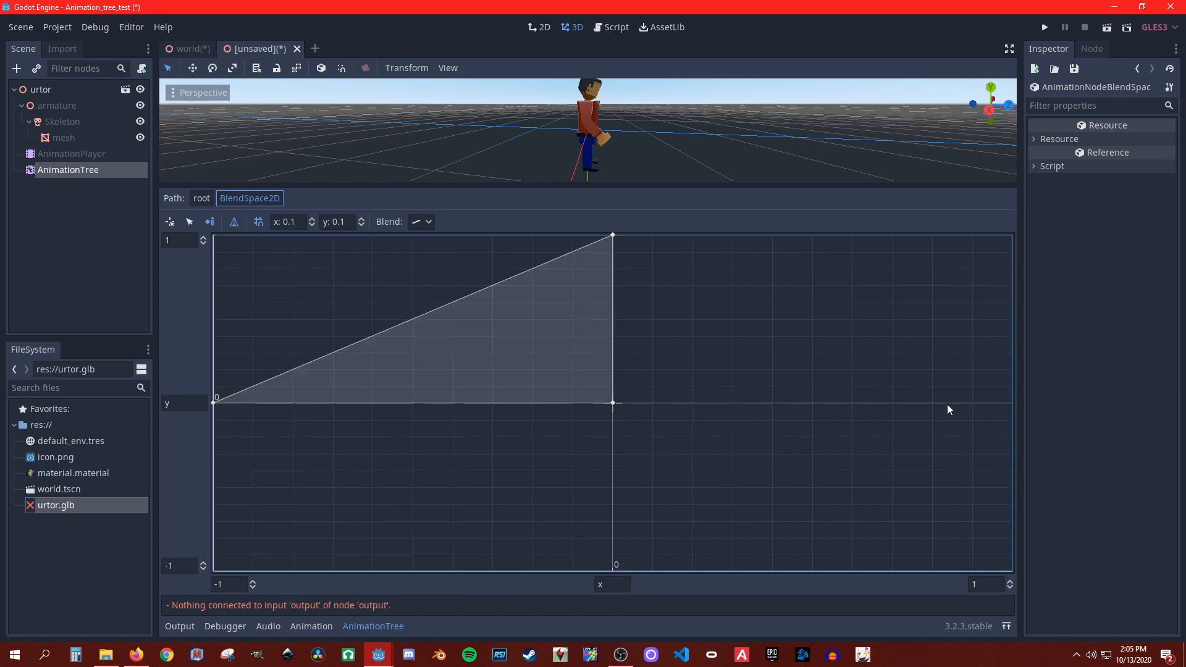
Step: Add another Running animation point on the horizontal axis near the maximum x value, at about x 0.9, y 0
{"action": "left_click", "coordinate": [988, 403]}
{"action": "mouse_move", "coordinate": [1016, 409]}
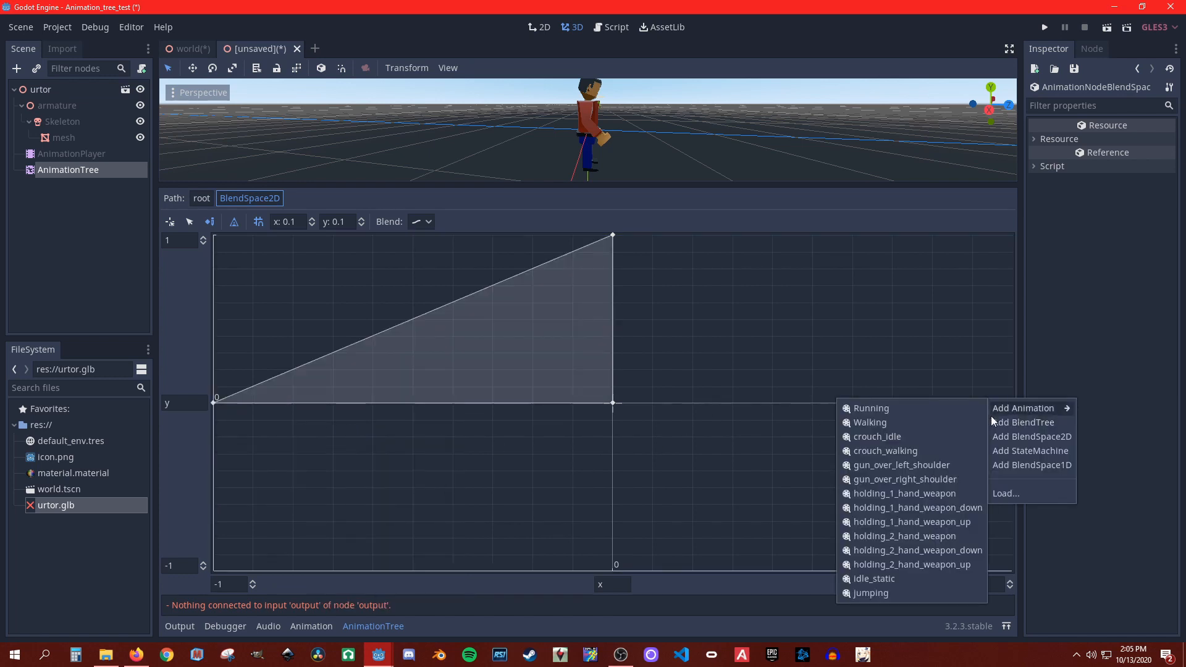
{"action": "left_click", "coordinate": [895, 410]}
{"action": "left_click", "coordinate": [969, 401]}
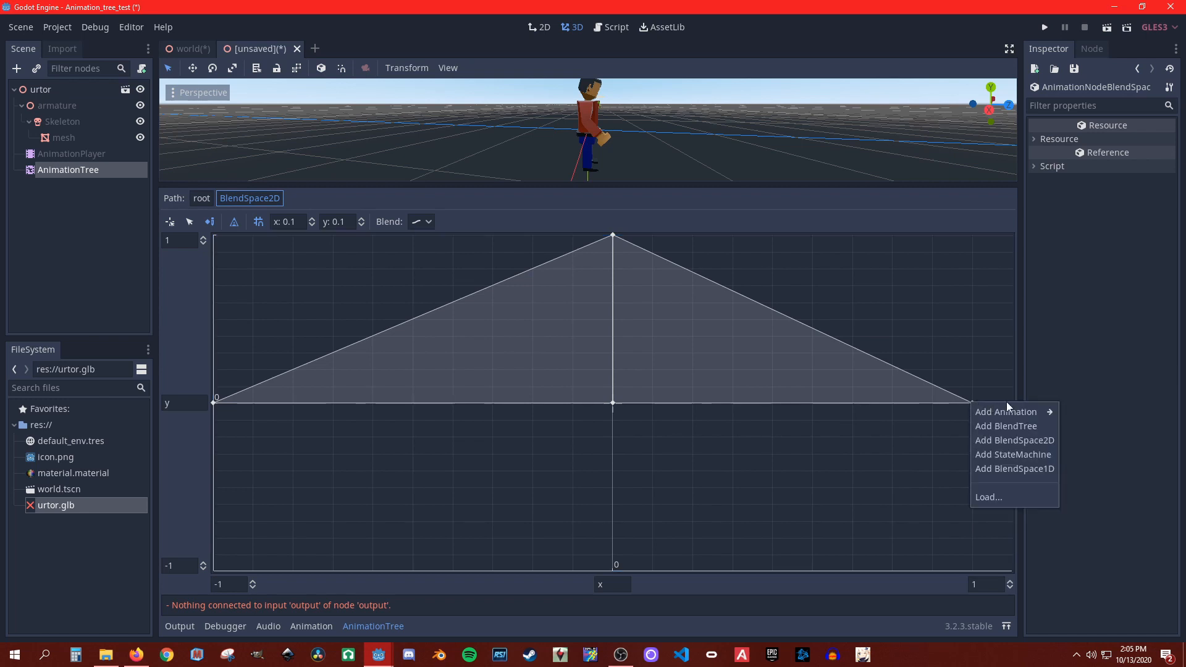
{"action": "left_click", "coordinate": [902, 391]}
{"action": "left_click", "coordinate": [1006, 354]}
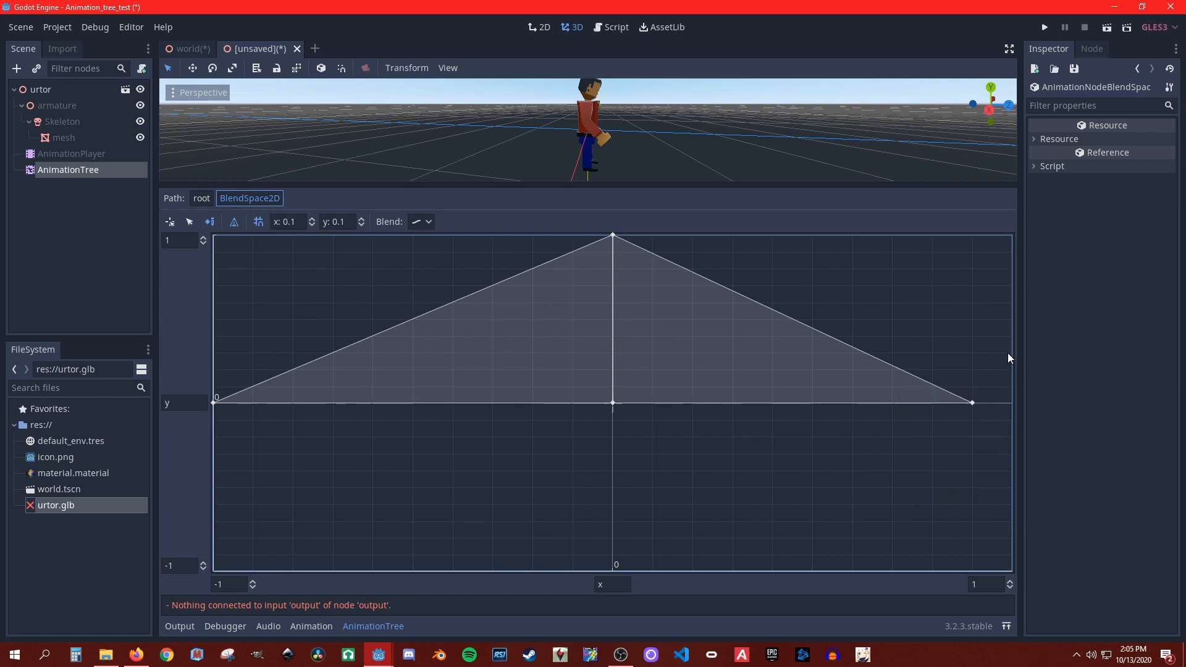
{"action": "left_click", "coordinate": [977, 402]}
Step: Add a Walking animation point on the vertical axis near the minimum y value, at about x 0, y -0.9
{"action": "left_click", "coordinate": [614, 561]}
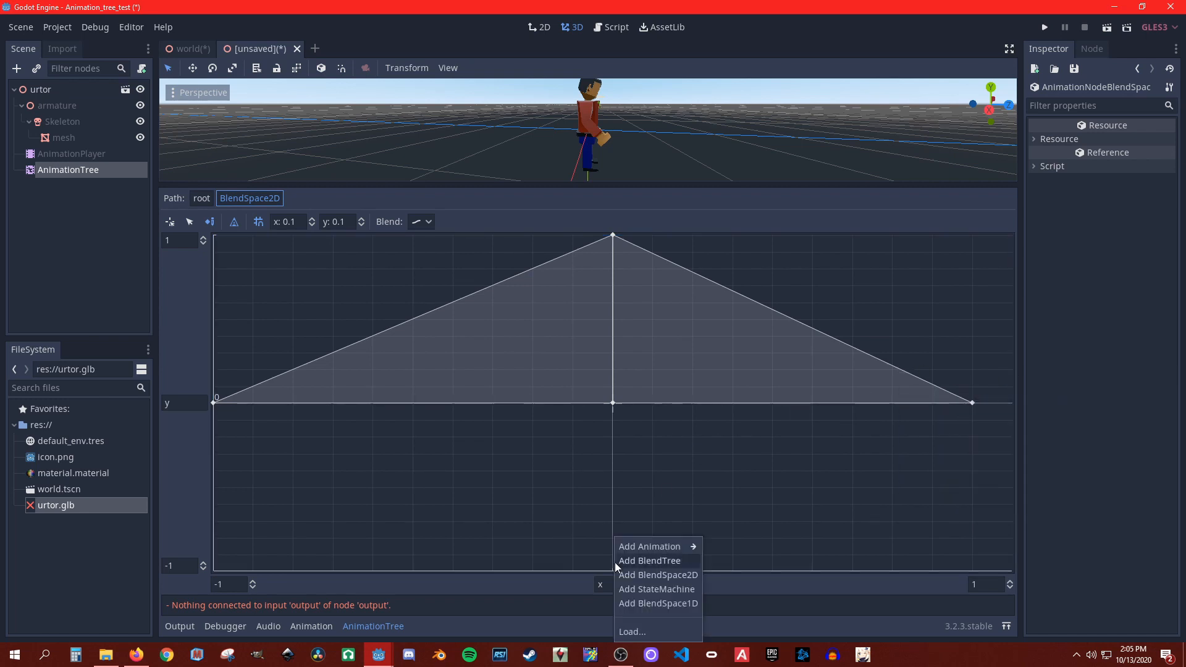
{"action": "mouse_move", "coordinate": [676, 545]}
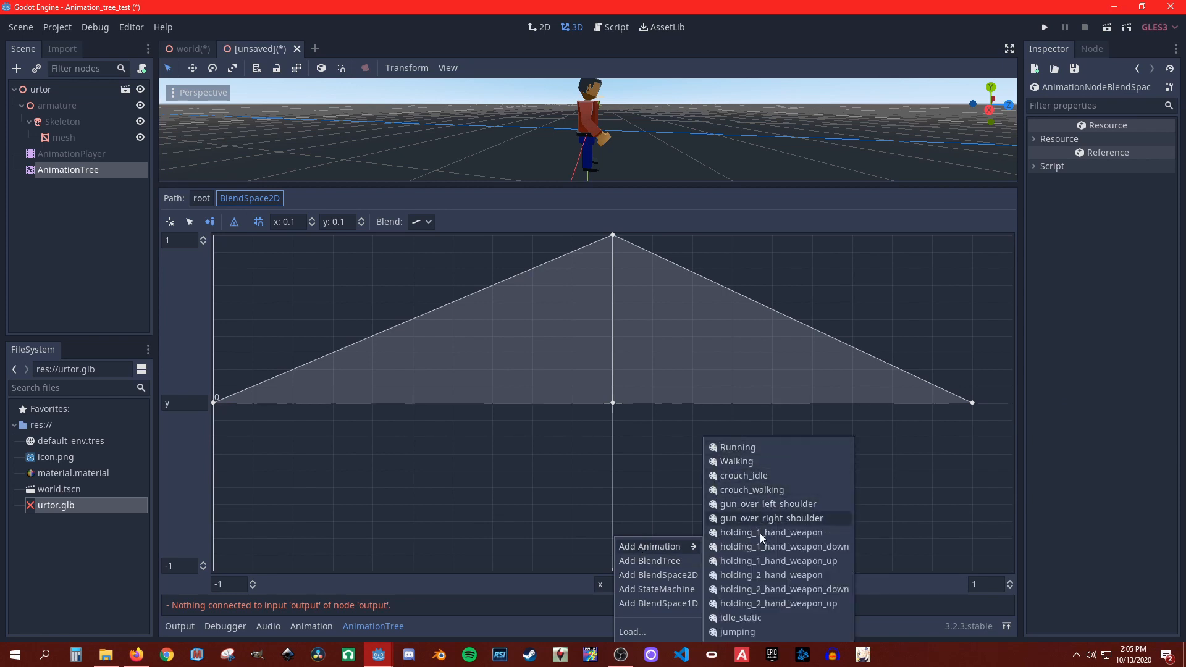
{"action": "left_click", "coordinate": [751, 460]}
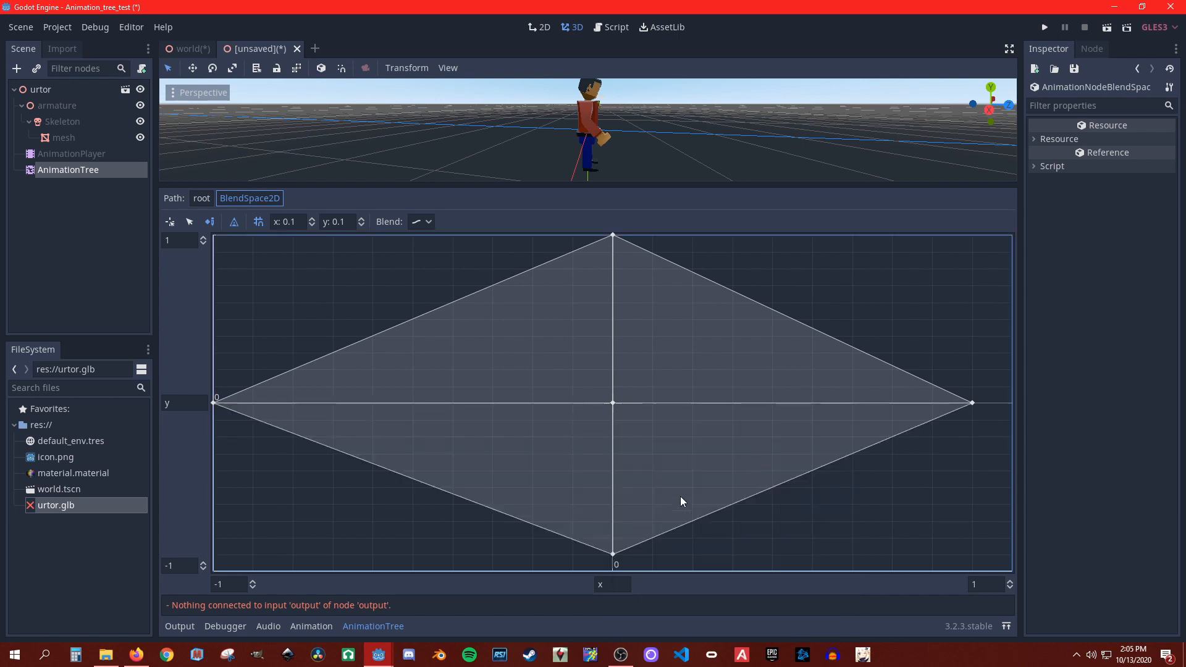
Step: Move the Running point on the positive x axis outward to the edge of the blend space, at about x 1.1, y 0
{"action": "left_click", "coordinate": [76, 159]}
{"action": "left_click", "coordinate": [79, 168]}
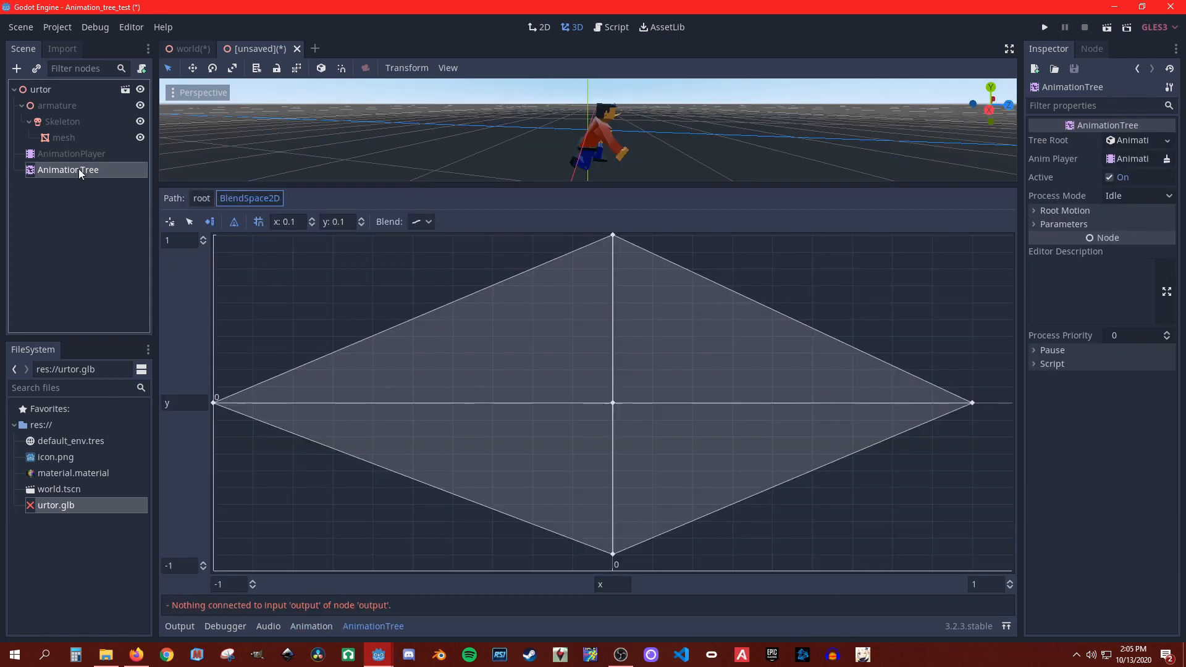
{"action": "left_click", "coordinate": [190, 221]}
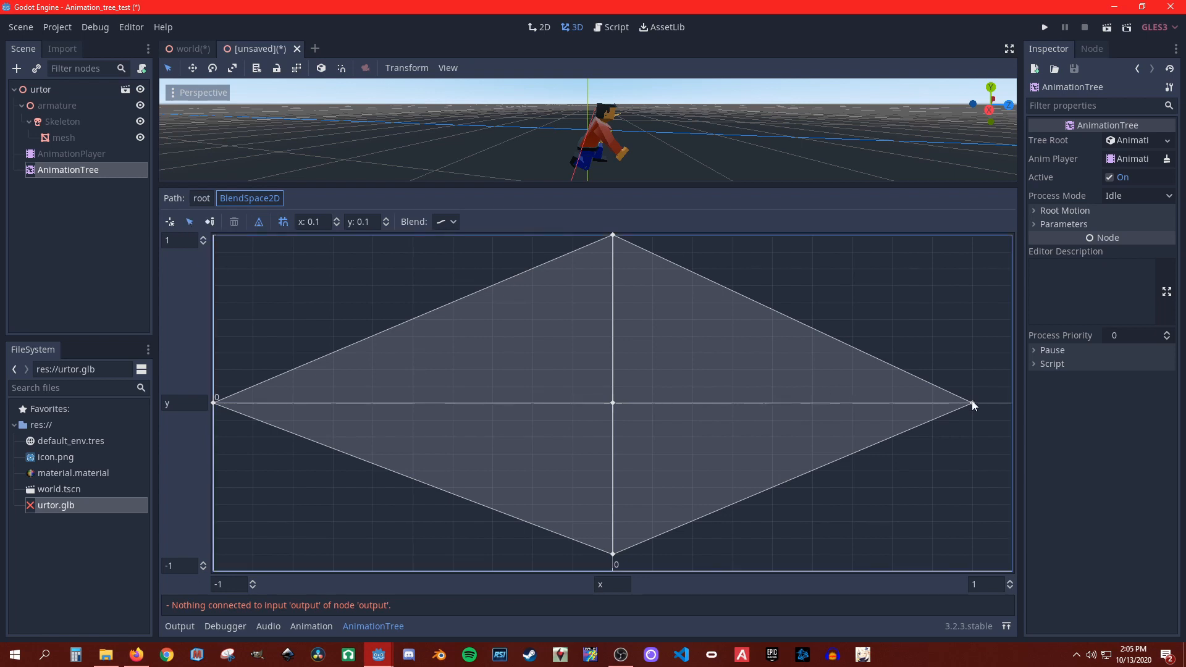
{"action": "left_click_drag", "start_coordinate": [973, 404], "coordinate": [1005, 408]}
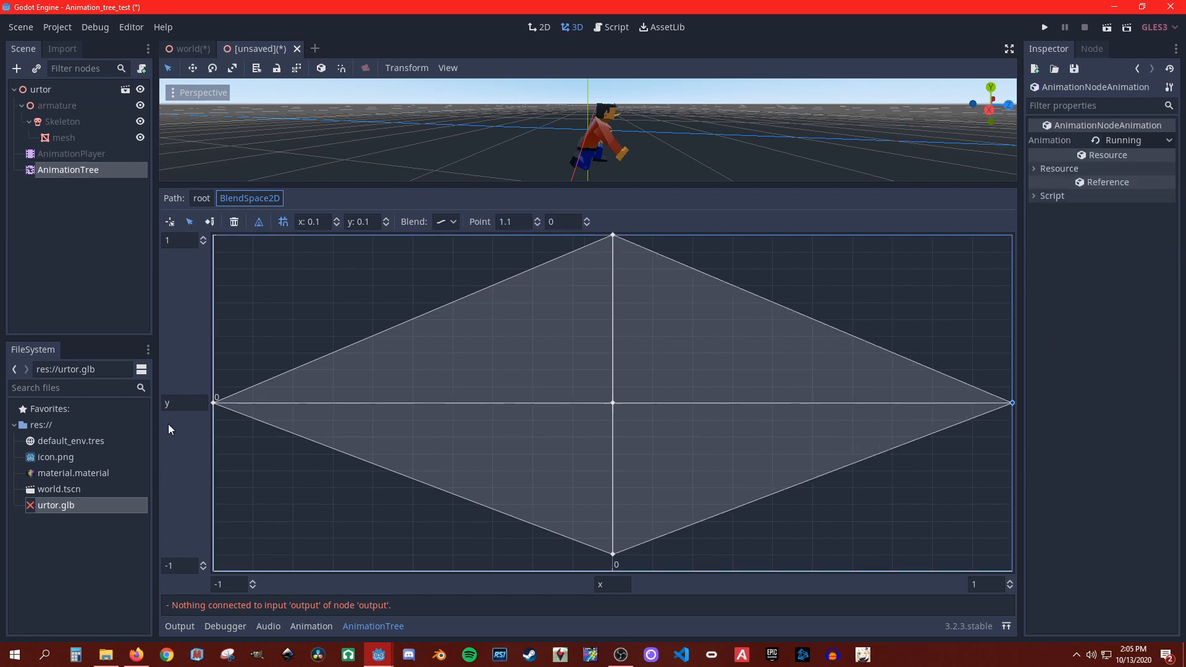
{"action": "left_click", "coordinate": [177, 241]}
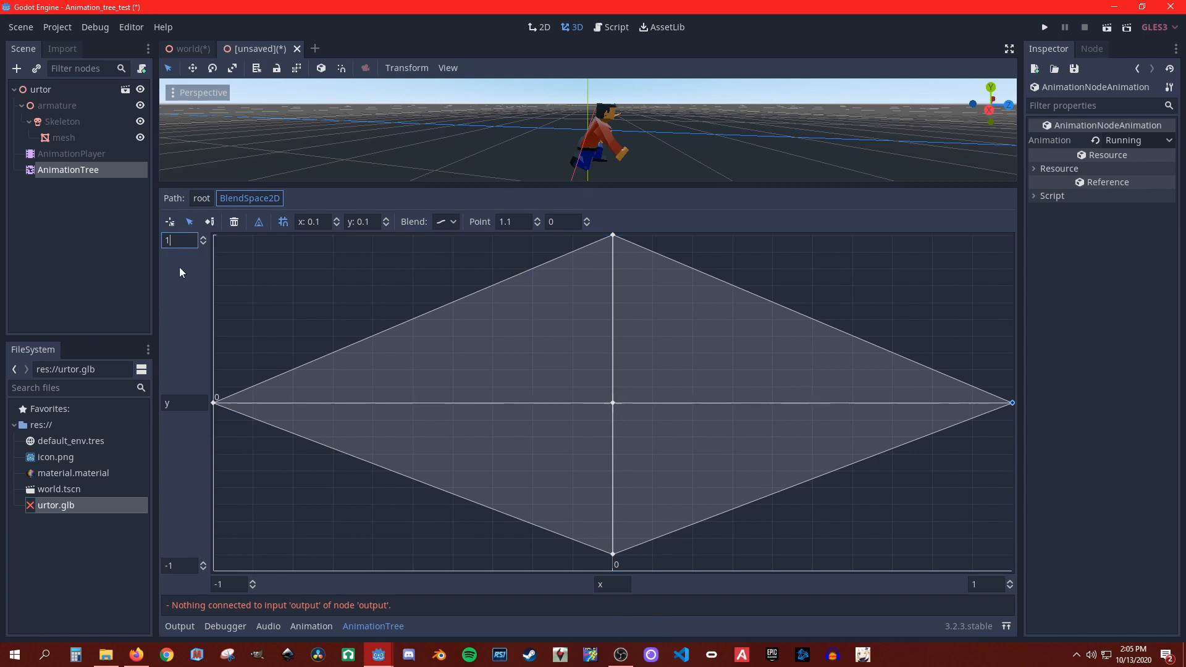
{"action": "left_click", "coordinate": [222, 295]}
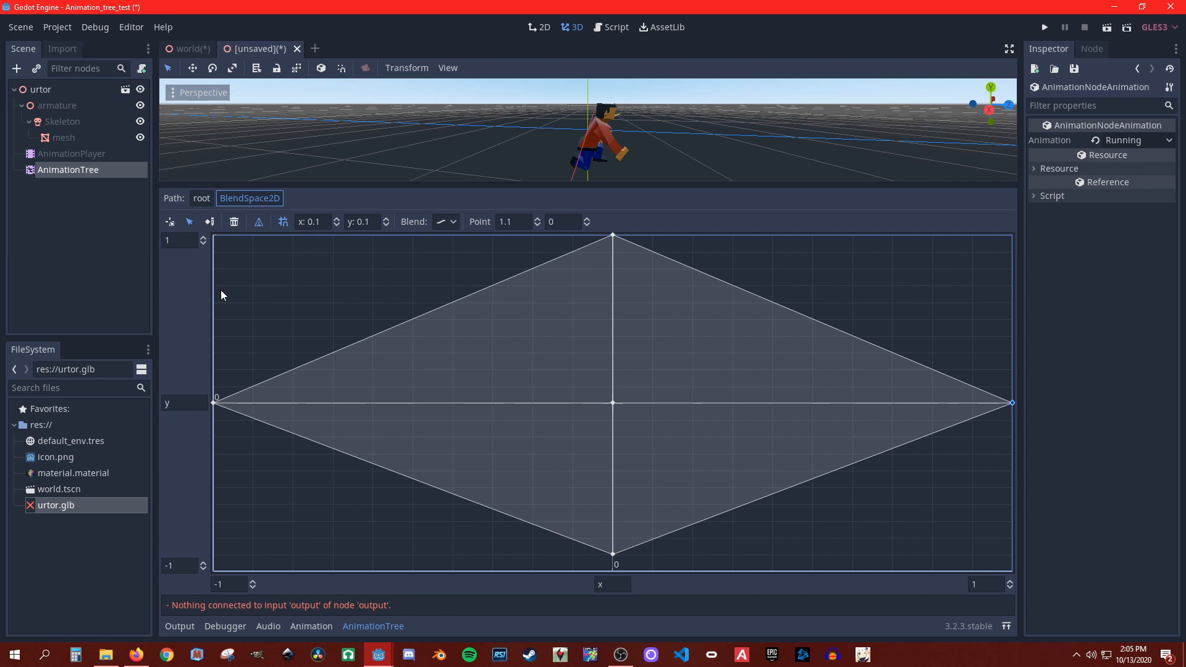
Step: Set the blending position to about x -0.01, y 0.94 and connect the BlendSpace2D node to Output, moving it closer
{"action": "left_click", "coordinate": [169, 221]}
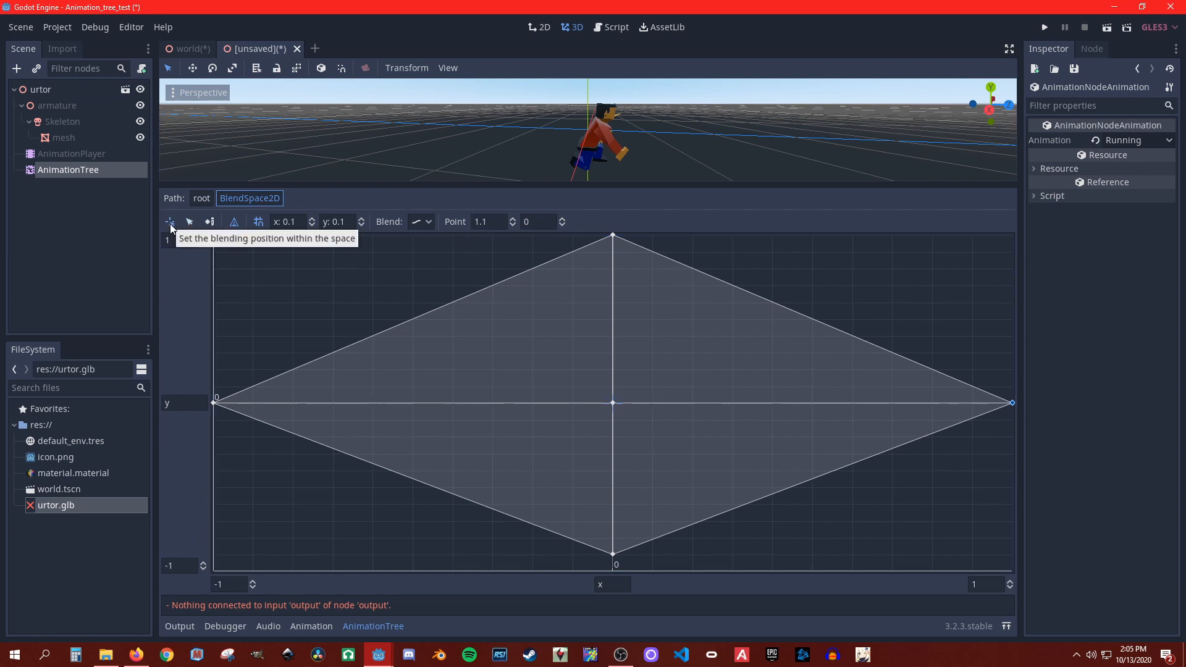
{"action": "left_click", "coordinate": [597, 302]}
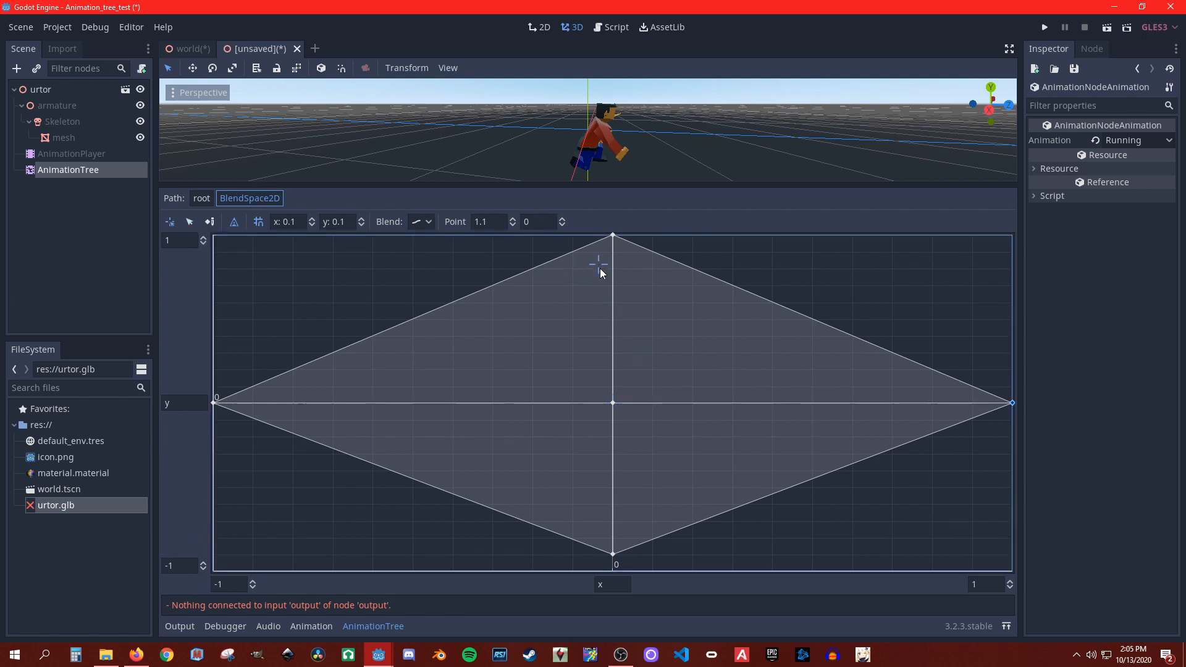
{"action": "left_click", "coordinate": [200, 199]}
{"action": "left_click_drag", "start_coordinate": [414, 410], "coordinate": [809, 445]}
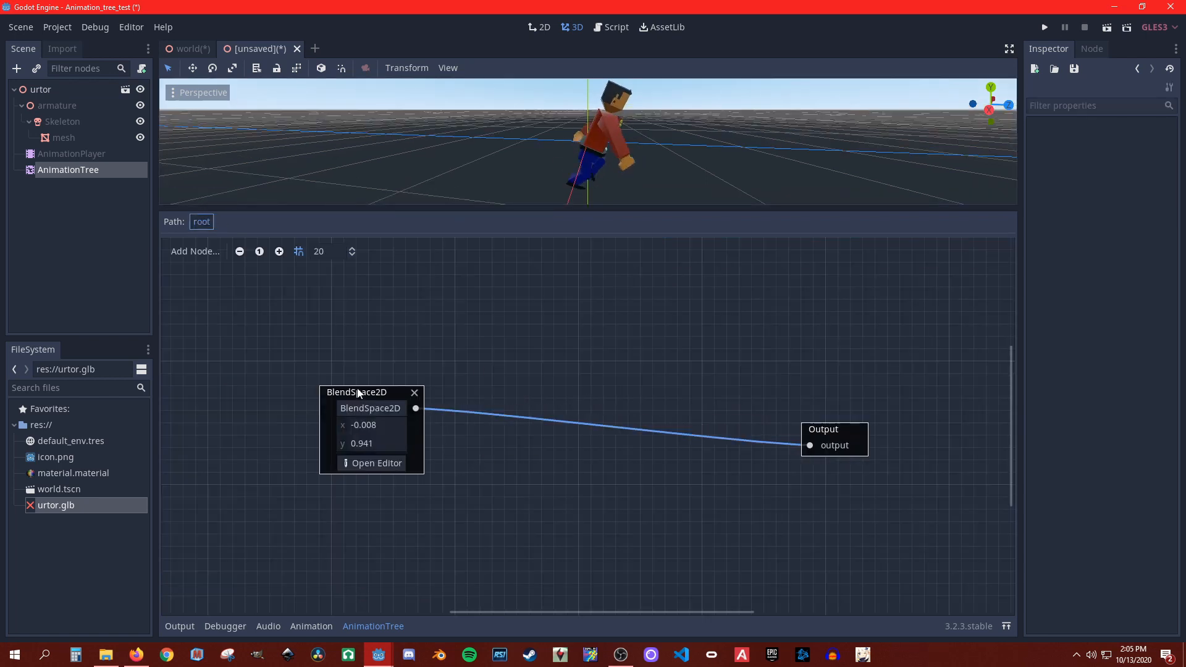
{"action": "left_click_drag", "start_coordinate": [364, 393], "coordinate": [636, 417]}
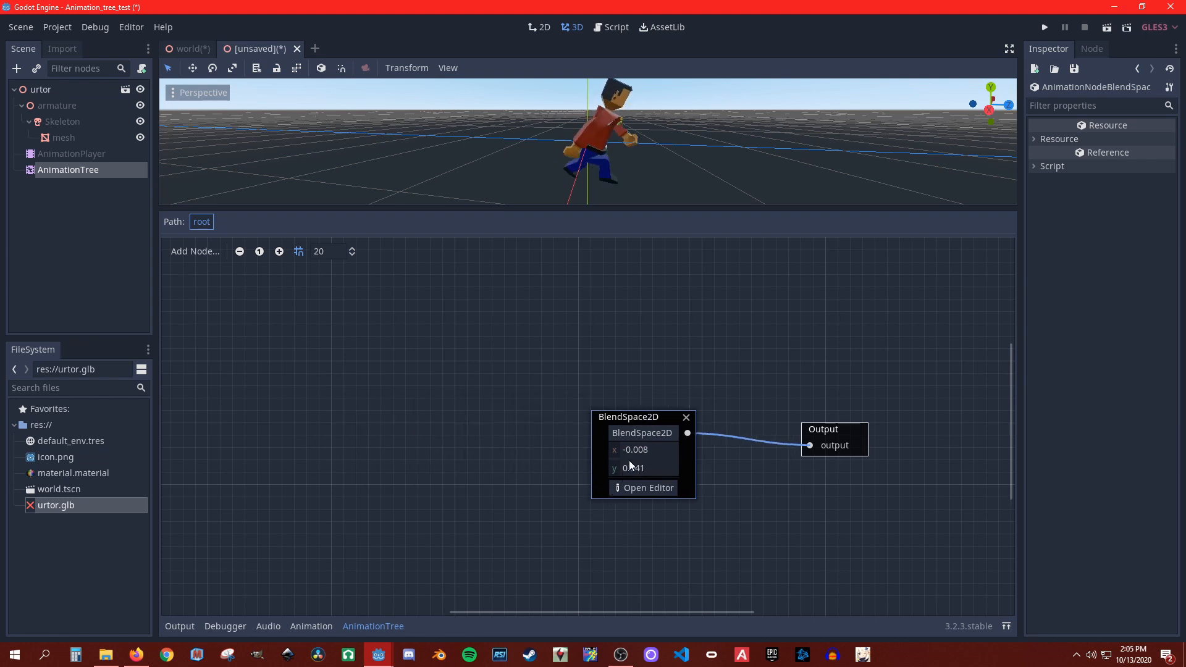
Step: Preview the animation blending by moving the blending position around the space, ending near the Walking point at about x -0.05, y -0.59
{"action": "left_click", "coordinate": [637, 488]}
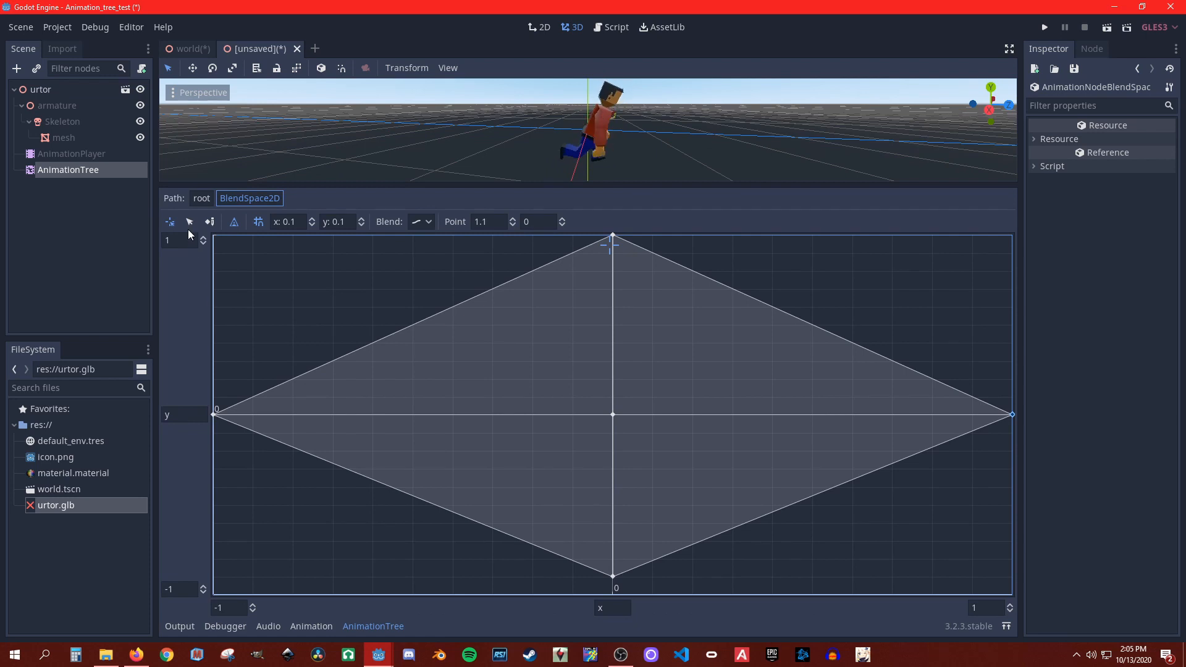
{"action": "left_click", "coordinate": [575, 378]}
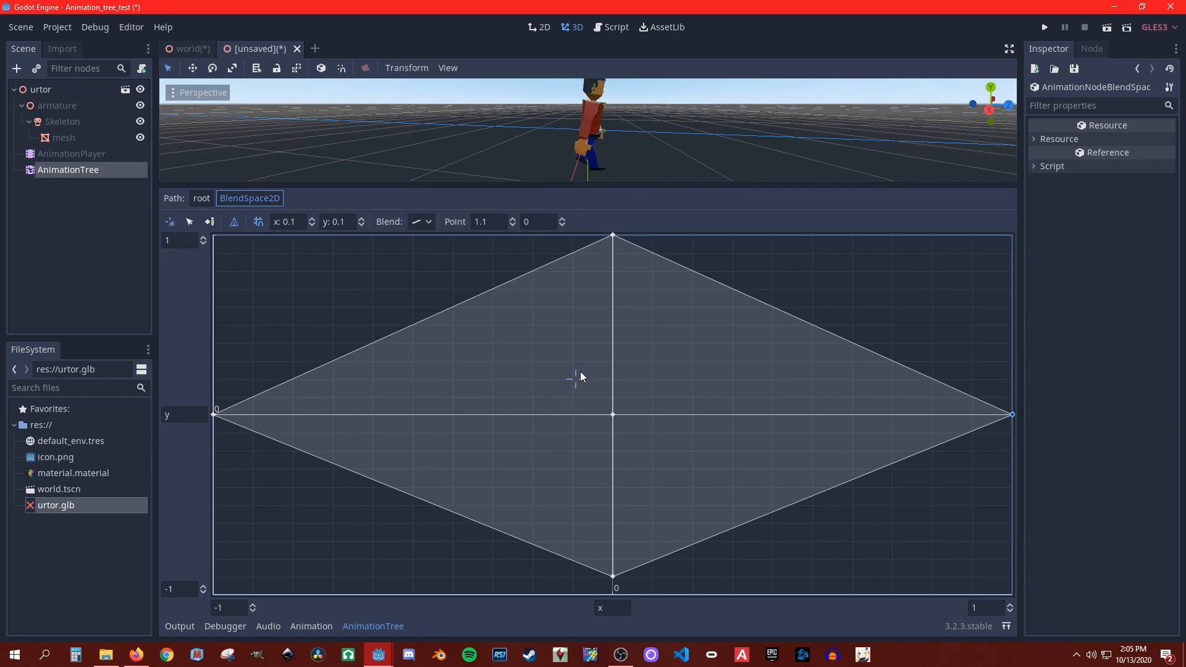
{"action": "left_click", "coordinate": [613, 235]}
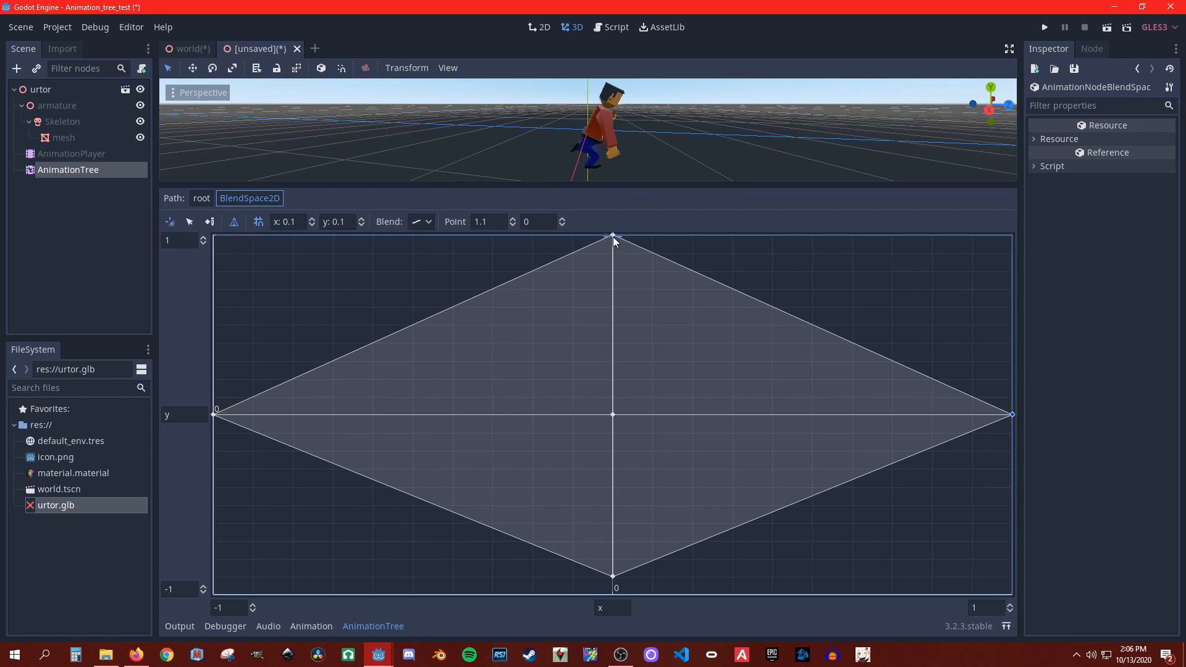
{"action": "left_click_drag", "start_coordinate": [613, 236], "coordinate": [456, 465]}
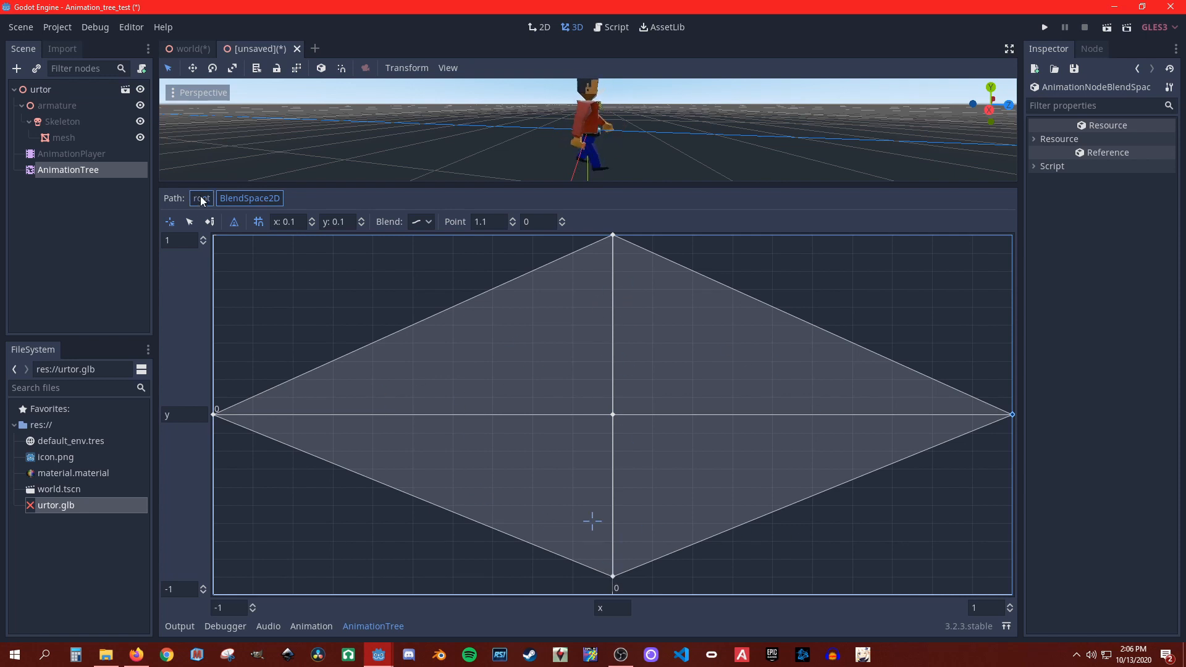
Step: Return to the root blend tree, delete the BlendSpace2D node and add an Animation node in its place
{"action": "left_click", "coordinate": [202, 198]}
{"action": "left_click_drag", "start_coordinate": [628, 417], "coordinate": [483, 417]}
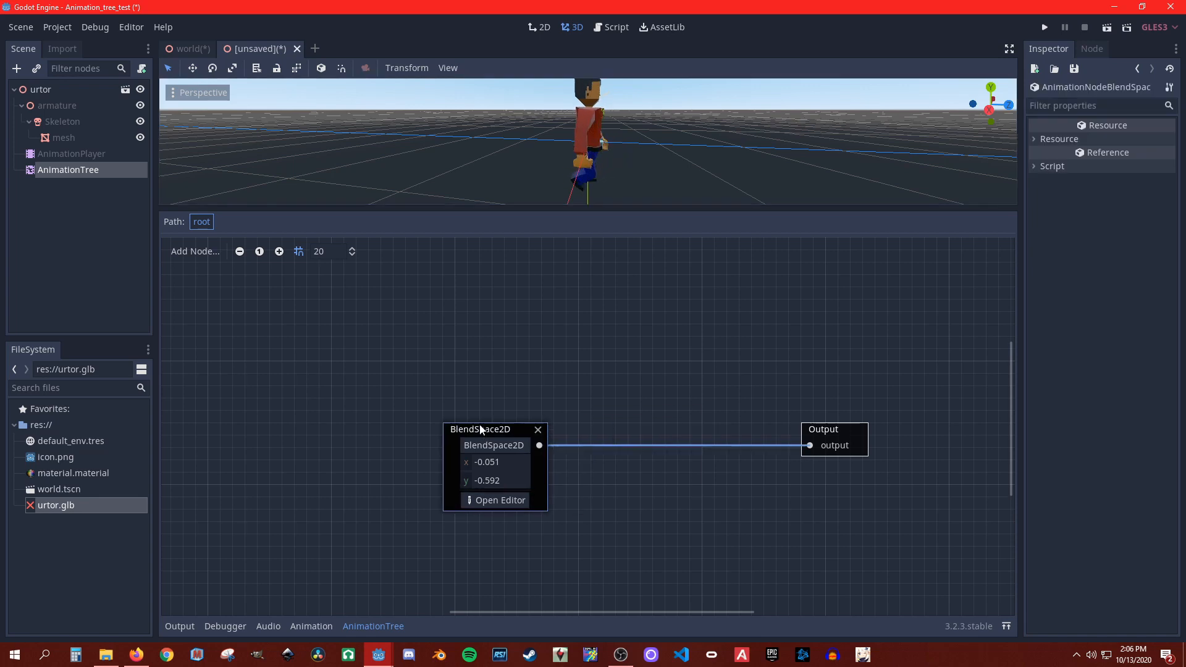
{"action": "left_click", "coordinate": [539, 417]}
{"action": "right_click", "coordinate": [506, 383]}
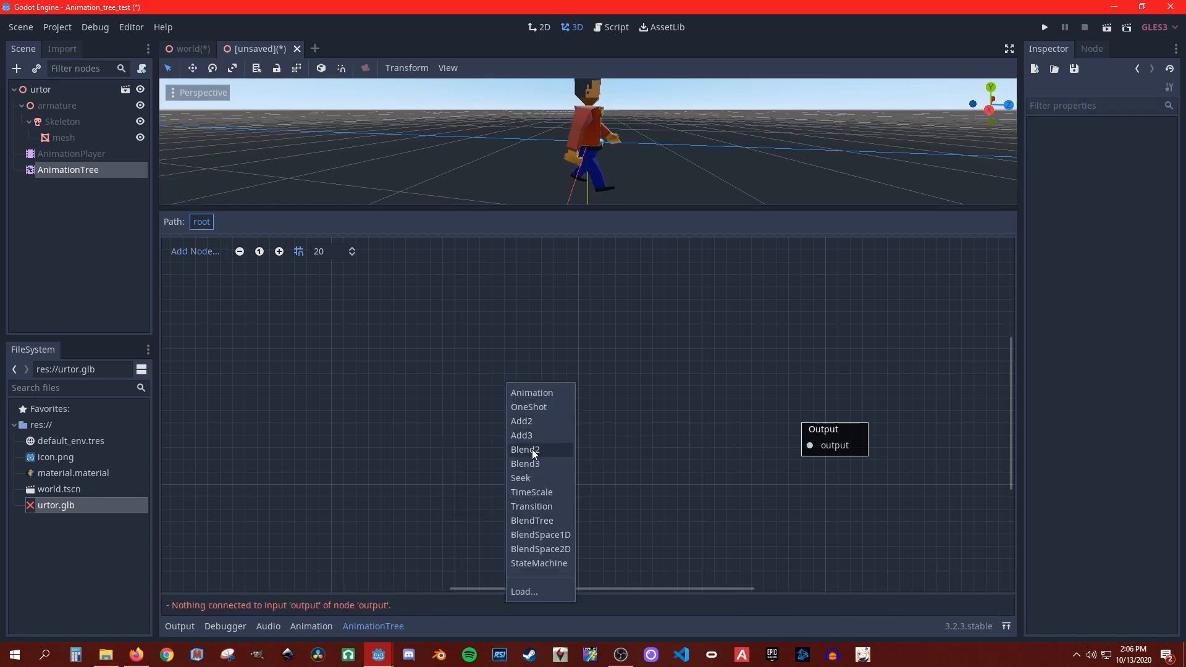
{"action": "left_click", "coordinate": [532, 393]}
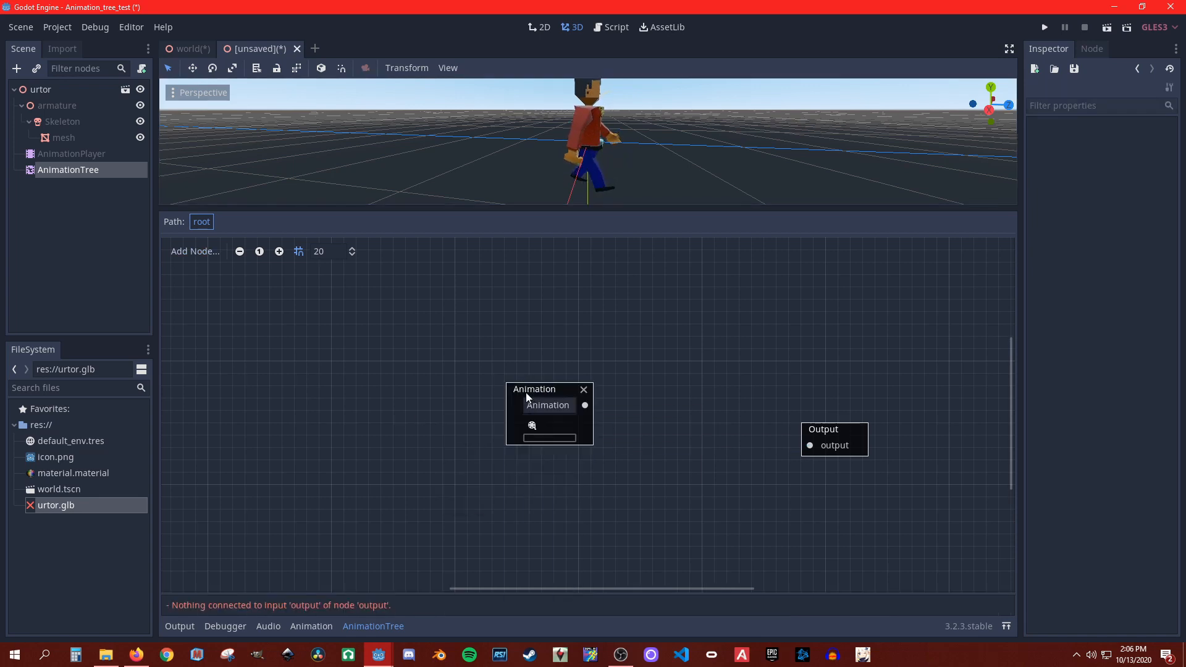
Step: Move the Animation node to the upper left of the graph and assign it the Running animation
{"action": "left_click_drag", "start_coordinate": [525, 392], "coordinate": [264, 333]}
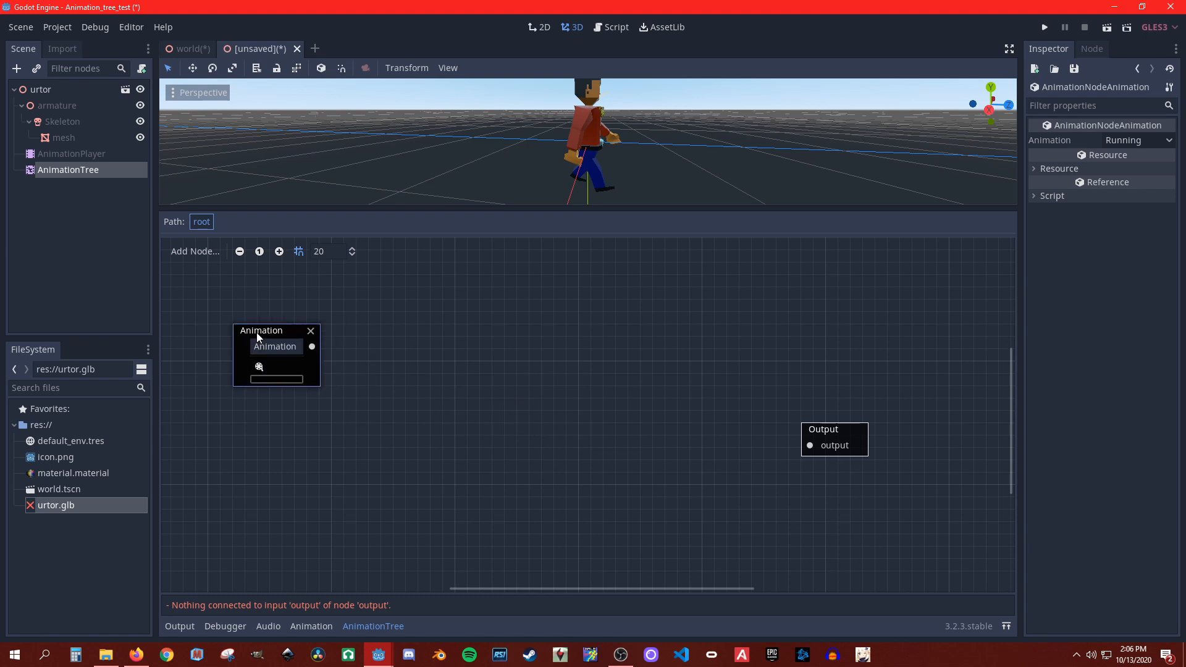
{"action": "left_click", "coordinate": [284, 370]}
{"action": "left_click", "coordinate": [298, 387]}
Step: Add a OneShot node, connecting the Running animation to its in input and the OneShot to Output
{"action": "left_click_drag", "start_coordinate": [326, 346], "coordinate": [507, 355]}
{"action": "left_click", "coordinate": [506, 420]}
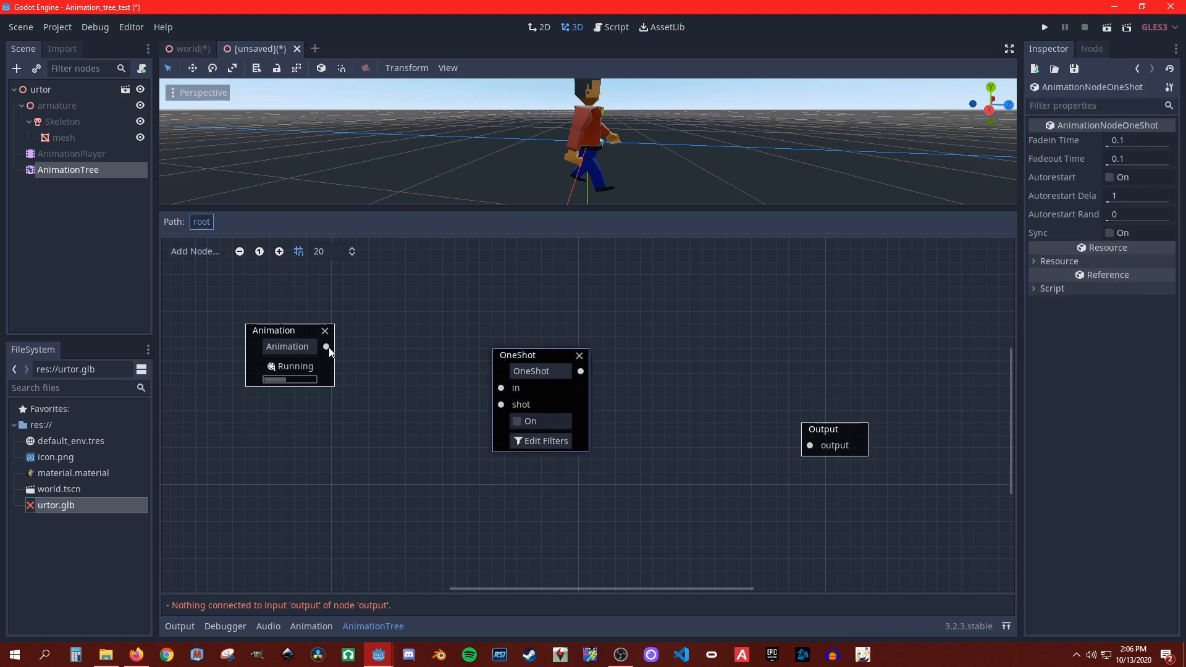
{"action": "left_click_drag", "start_coordinate": [330, 352], "coordinate": [501, 388]}
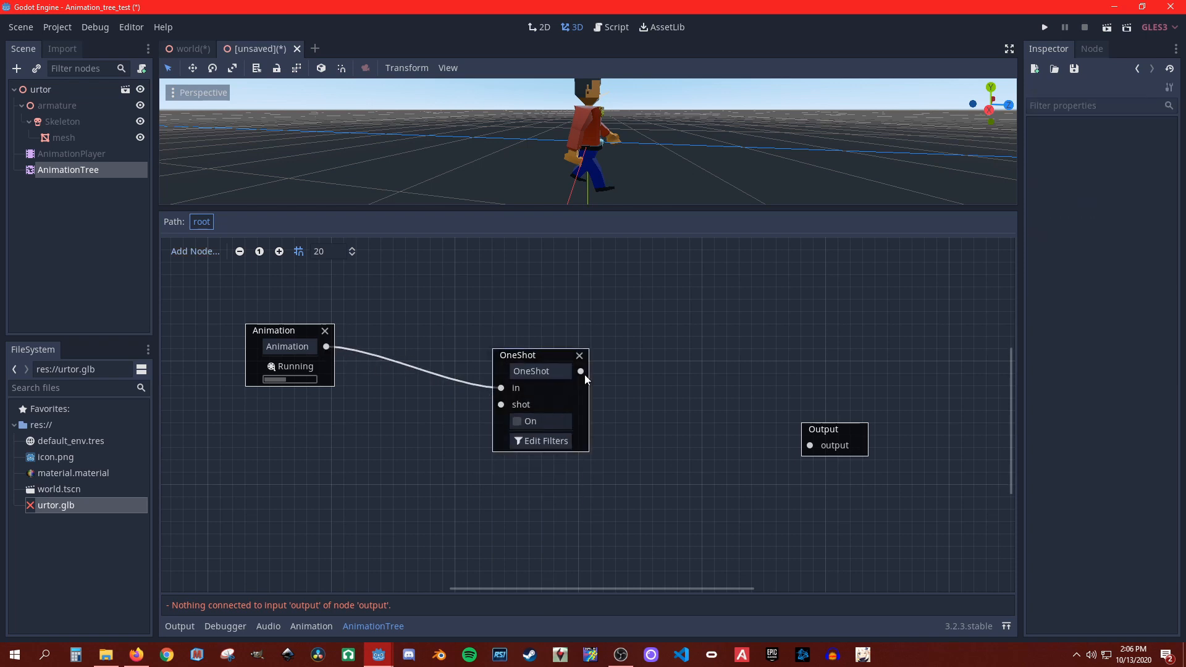
{"action": "left_click_drag", "start_coordinate": [583, 375], "coordinate": [794, 446]}
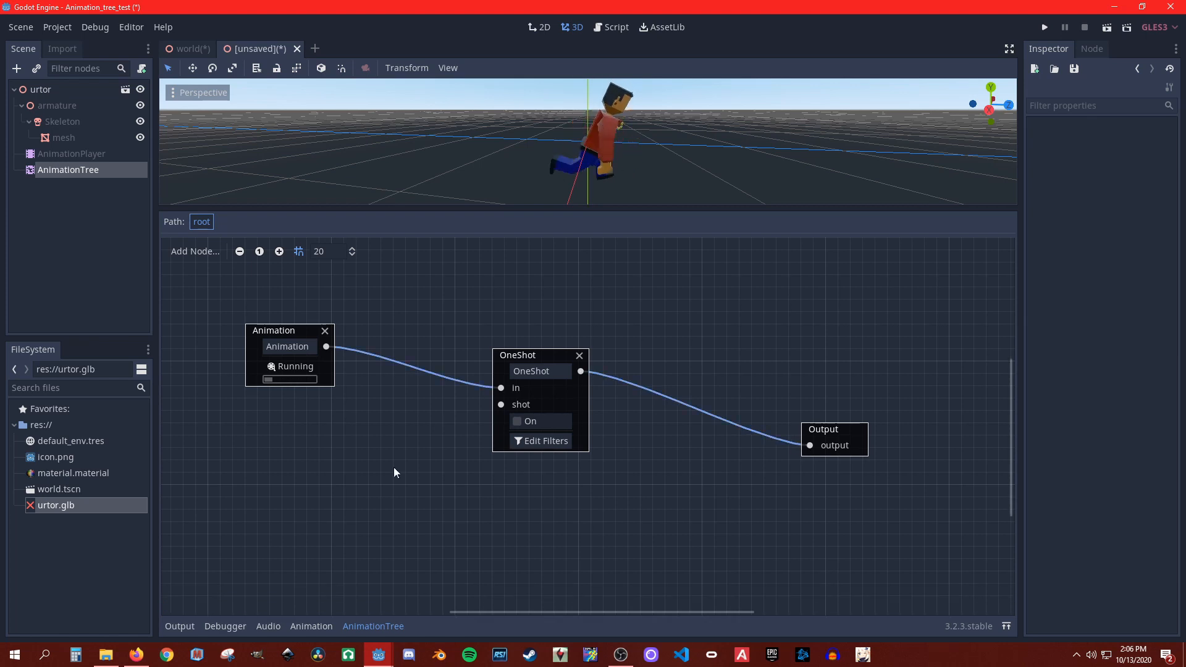
Step: Add a second Animation node set to jumping and connect it to the OneShot's shot input
{"action": "right_click", "coordinate": [309, 491]}
{"action": "left_click", "coordinate": [336, 435]}
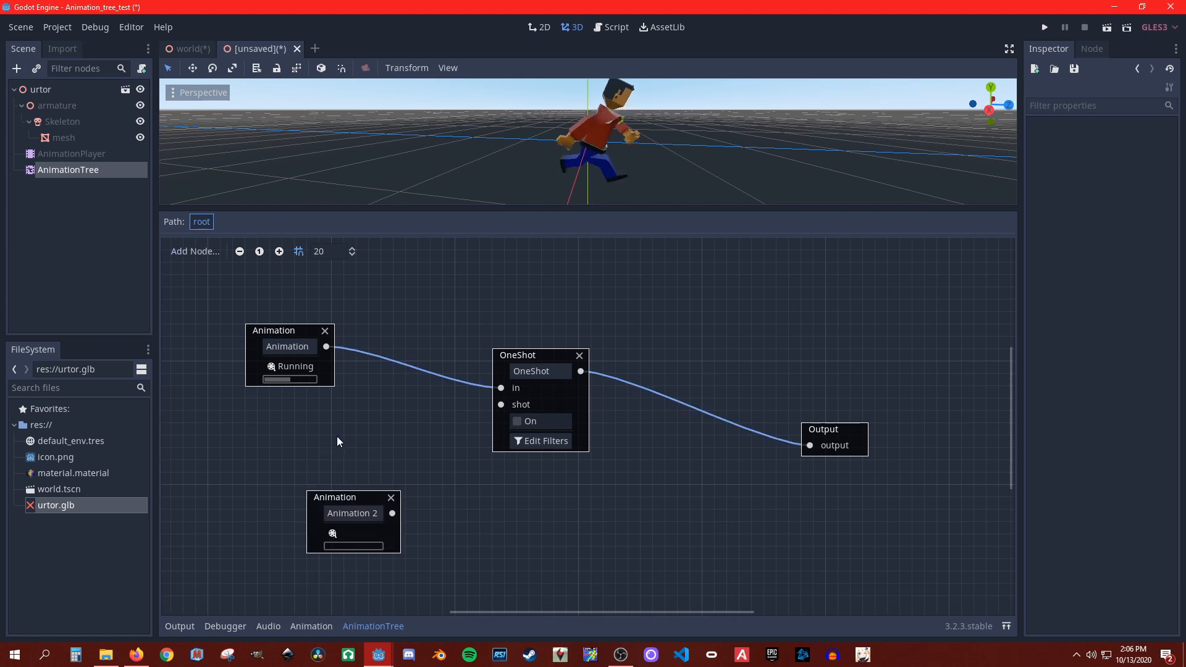
{"action": "left_click", "coordinate": [347, 533]}
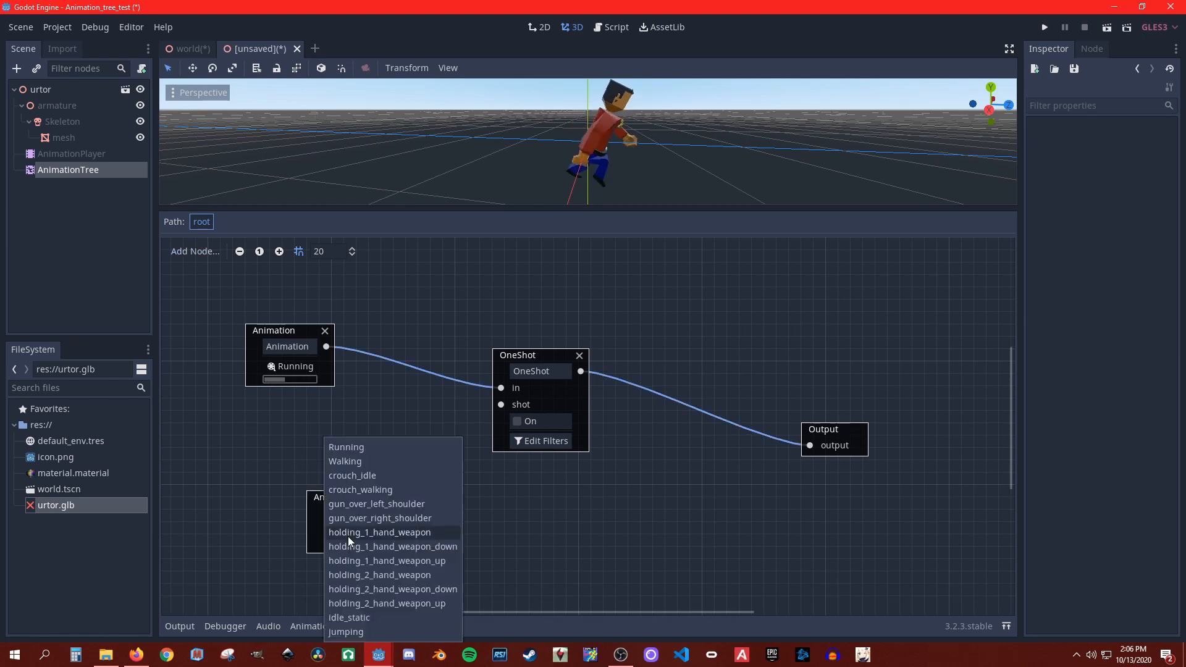
{"action": "left_click", "coordinate": [371, 632]}
{"action": "left_click_drag", "start_coordinate": [346, 497], "coordinate": [501, 405]}
Step: Reposition the OneShot node midway between the animations and Output, and activate it to preview the jumping shot
{"action": "left_click_drag", "start_coordinate": [524, 357], "coordinate": [547, 408]}
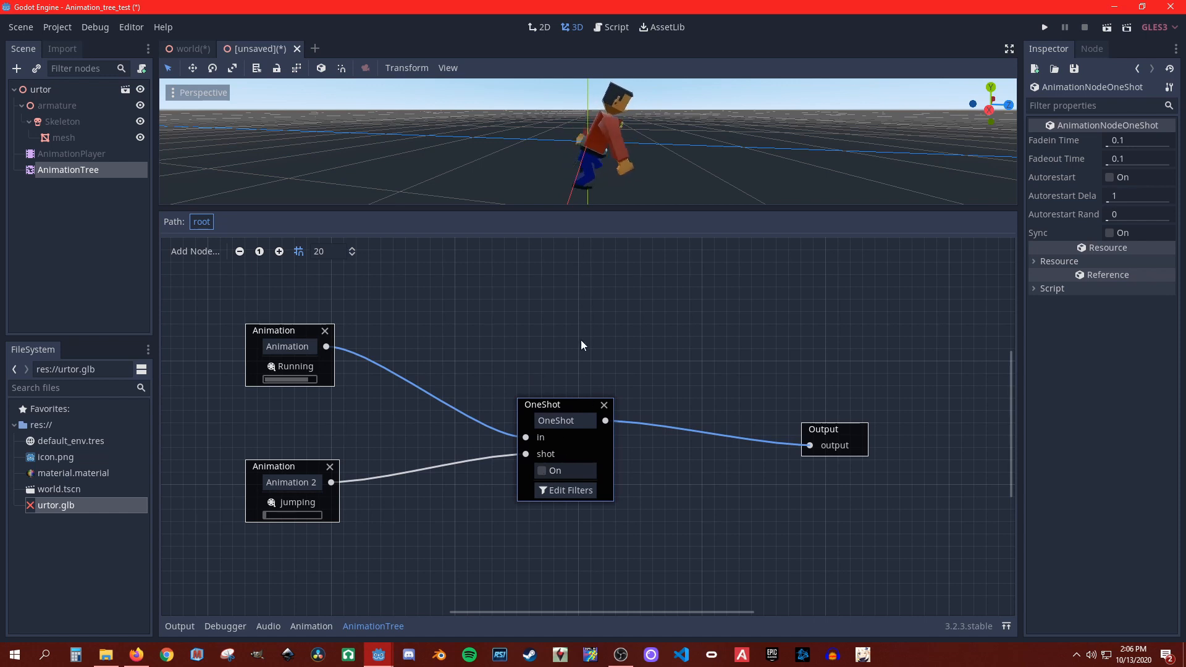
{"action": "scroll", "coordinate": [580, 346], "scroll_direction": "up", "scroll_amount": 3}
{"action": "scroll", "coordinate": [580, 351], "scroll_direction": "down", "scroll_amount": 3}
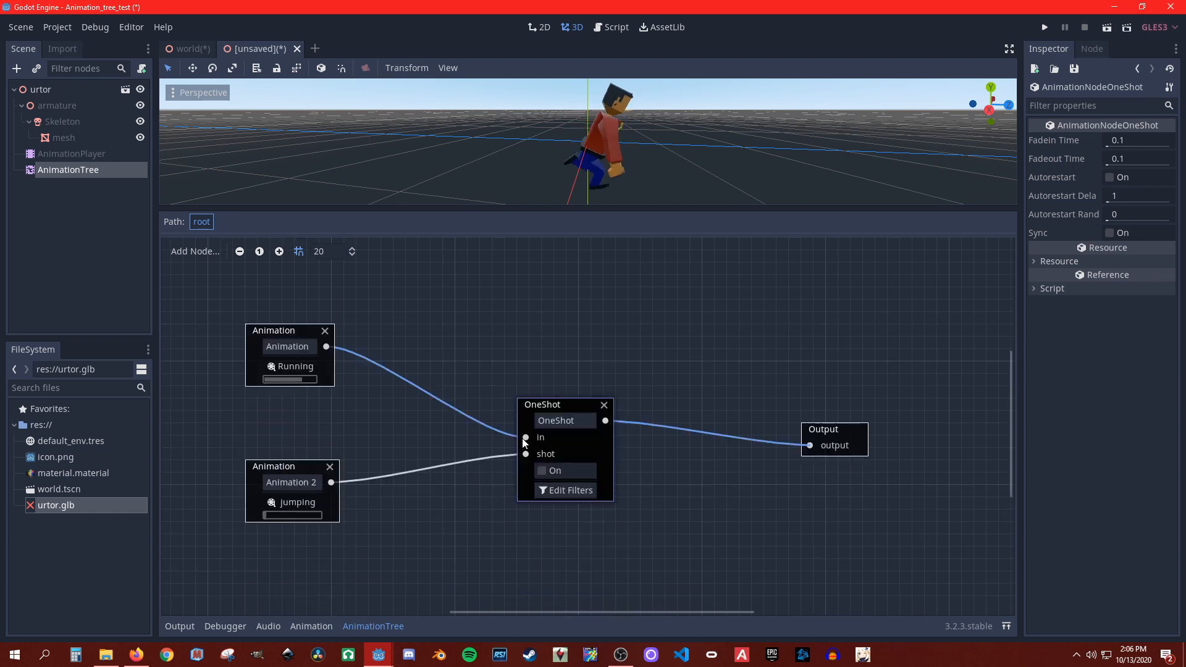
{"action": "left_click", "coordinate": [543, 471]}
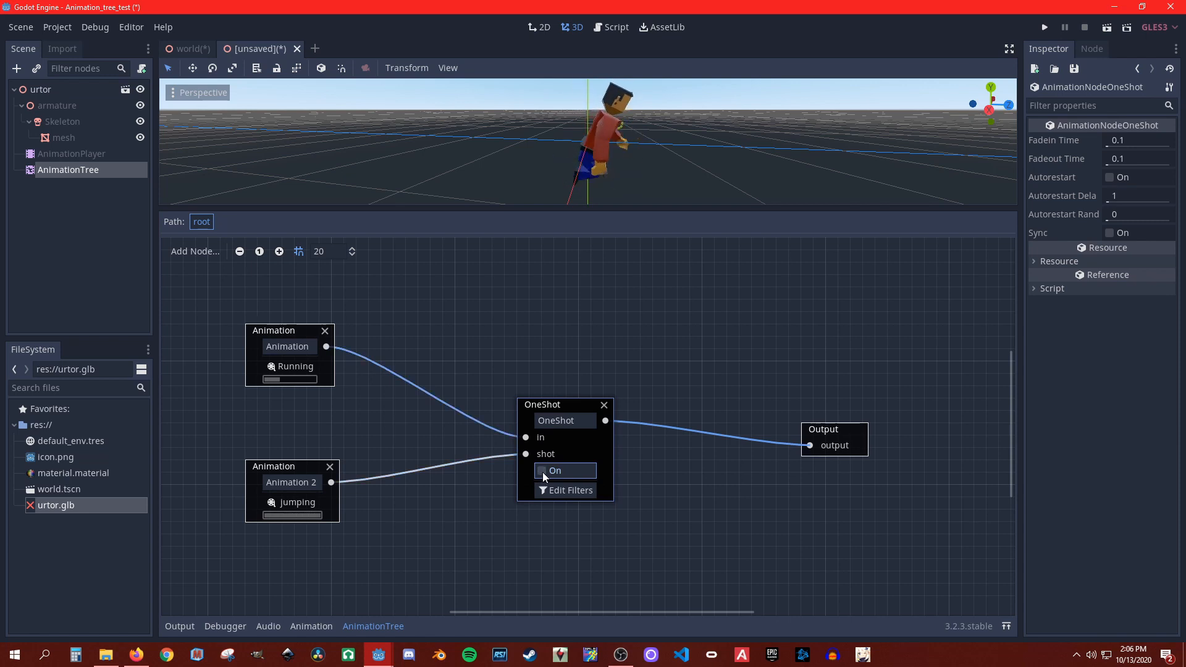
Step: Delete the OneShot node and add a BlendSpace1D node in its place
{"action": "left_click_drag", "start_coordinate": [583, 402], "coordinate": [596, 425]}
{"action": "left_click", "coordinate": [617, 429]}
{"action": "right_click", "coordinate": [553, 386]}
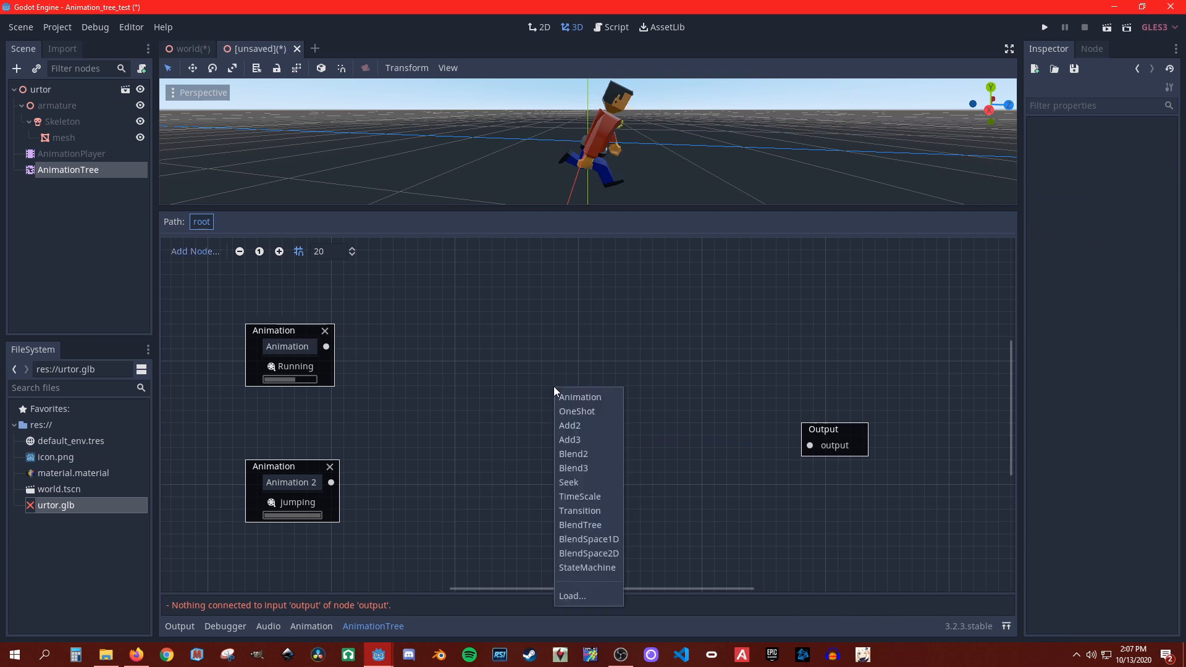
{"action": "left_click", "coordinate": [598, 537]}
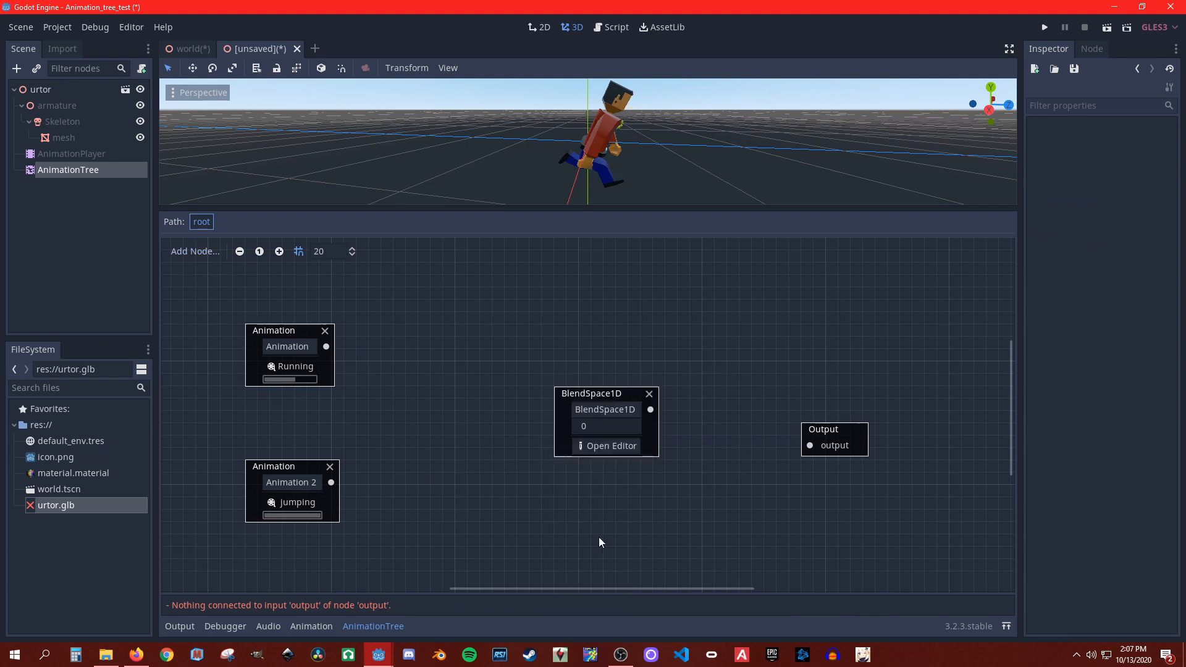
Step: Open the BlendSpace1D for editing and try moving the blend position along its single axis
{"action": "left_click", "coordinate": [590, 447]}
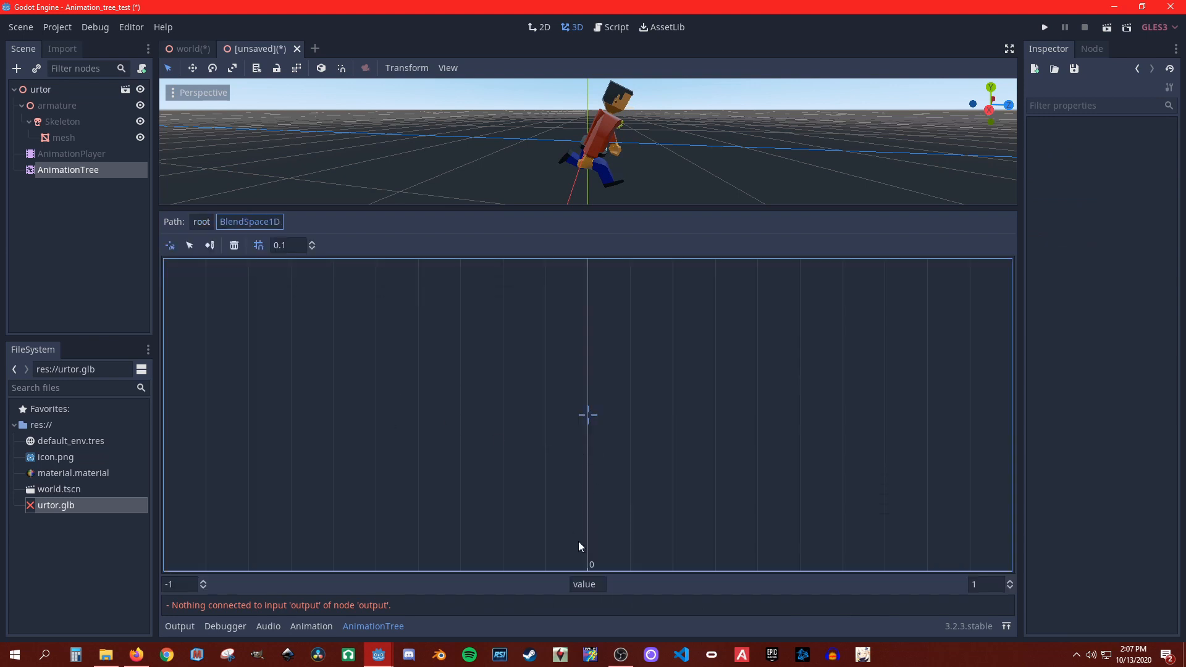
{"action": "left_click", "coordinate": [191, 376]}
{"action": "left_click", "coordinate": [360, 384]}
{"action": "left_click_drag", "start_coordinate": [271, 413], "coordinate": [303, 425]}
{"action": "left_click", "coordinate": [790, 442]}
{"action": "left_click", "coordinate": [719, 426]}
{"action": "left_click_drag", "start_coordinate": [582, 428], "coordinate": [257, 425]}
Step: Return to the root blend tree and replace the BlendSpace1D node with an Add2 node between the animations and Output
{"action": "left_click", "coordinate": [202, 222]}
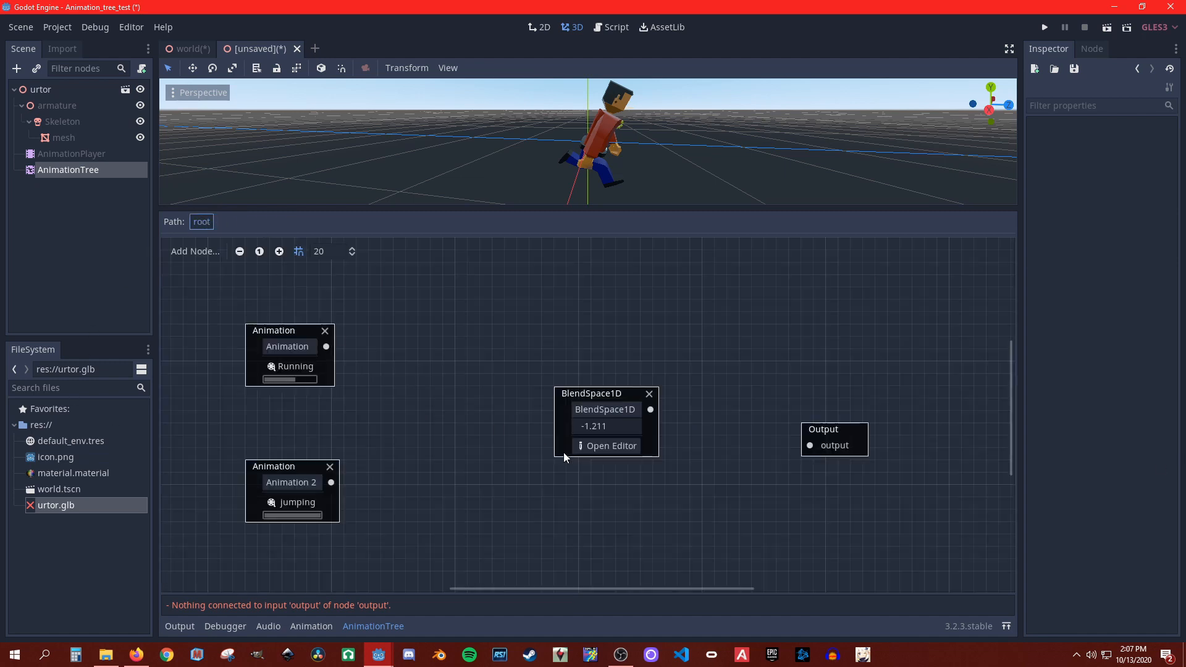
{"action": "left_click", "coordinate": [650, 393]}
{"action": "right_click", "coordinate": [424, 370]}
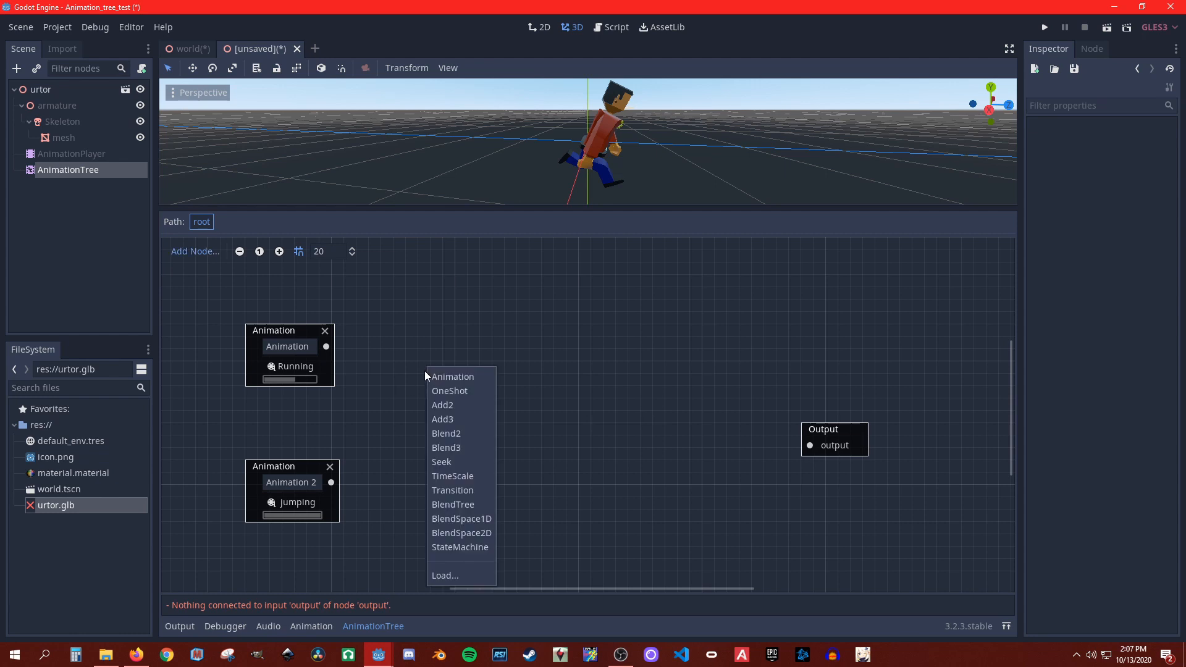
{"action": "left_click", "coordinate": [447, 407]}
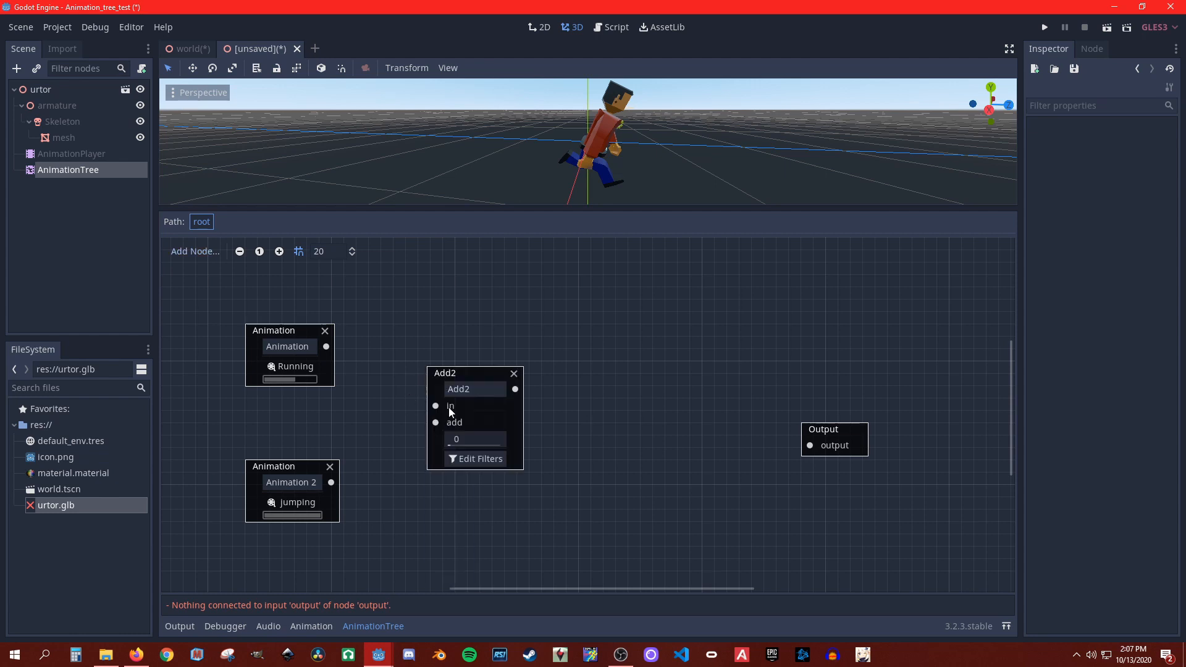
{"action": "left_click_drag", "start_coordinate": [479, 379], "coordinate": [570, 411]}
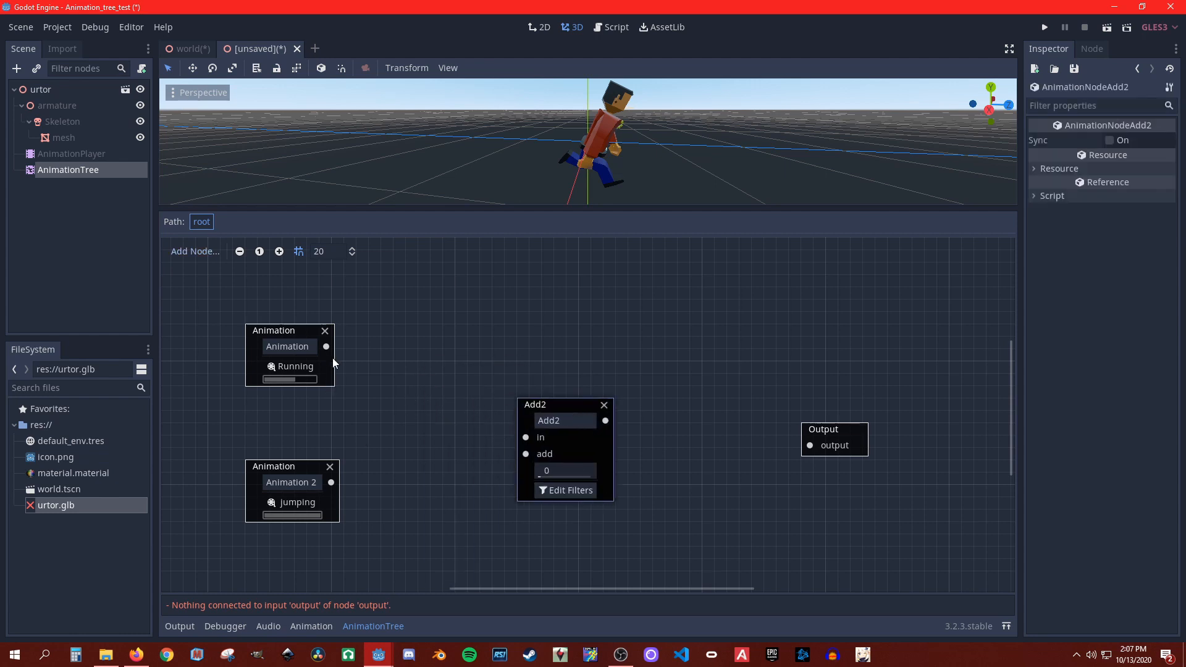
Step: Wire Running to Add2's in input, jumping to add, and Add2 to Output, and try out the add amount
{"action": "left_click_drag", "start_coordinate": [325, 347], "coordinate": [525, 437]}
{"action": "left_click_drag", "start_coordinate": [419, 490], "coordinate": [525, 454]}
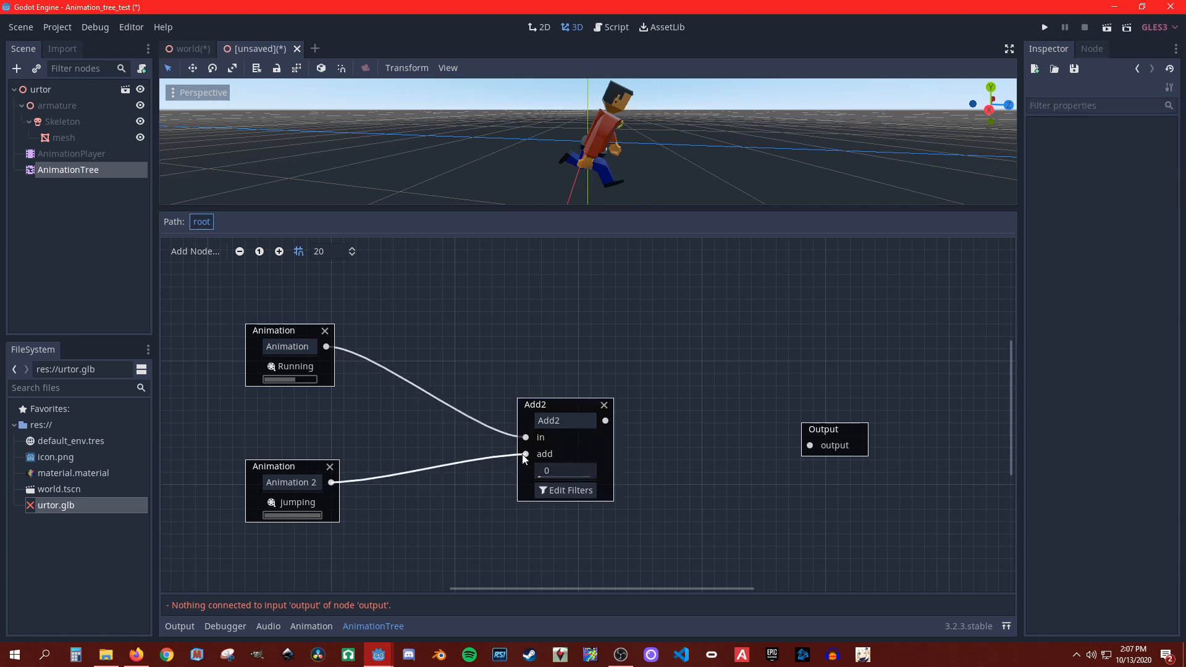
{"action": "left_click", "coordinate": [544, 491]}
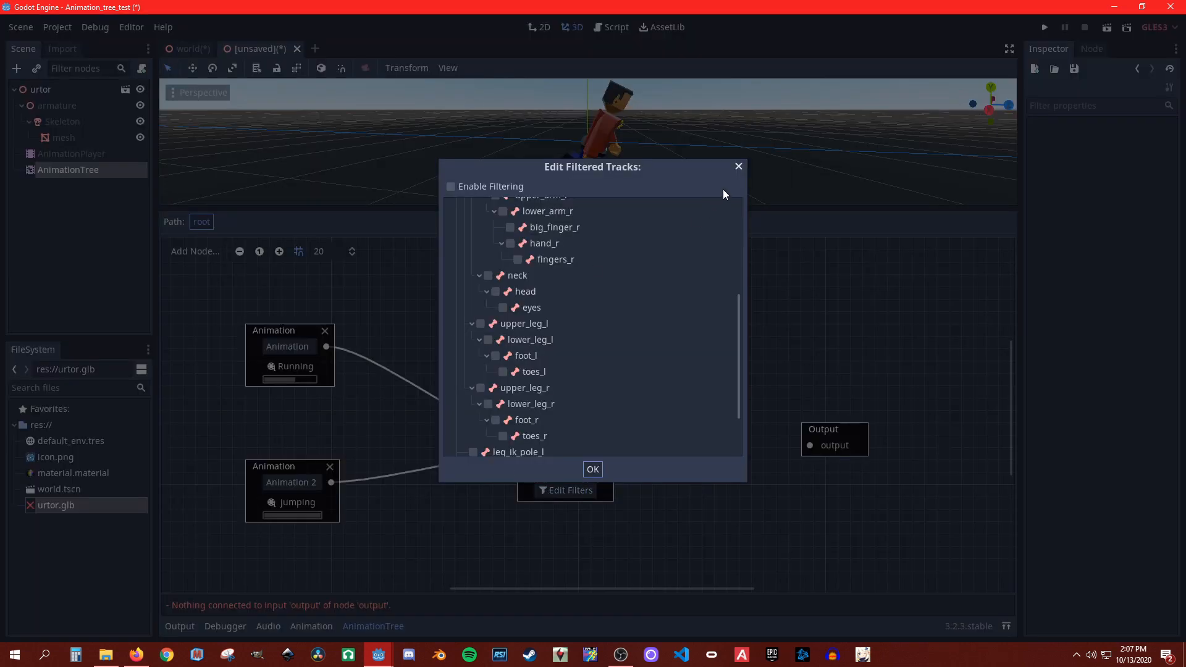
{"action": "left_click", "coordinate": [738, 168]}
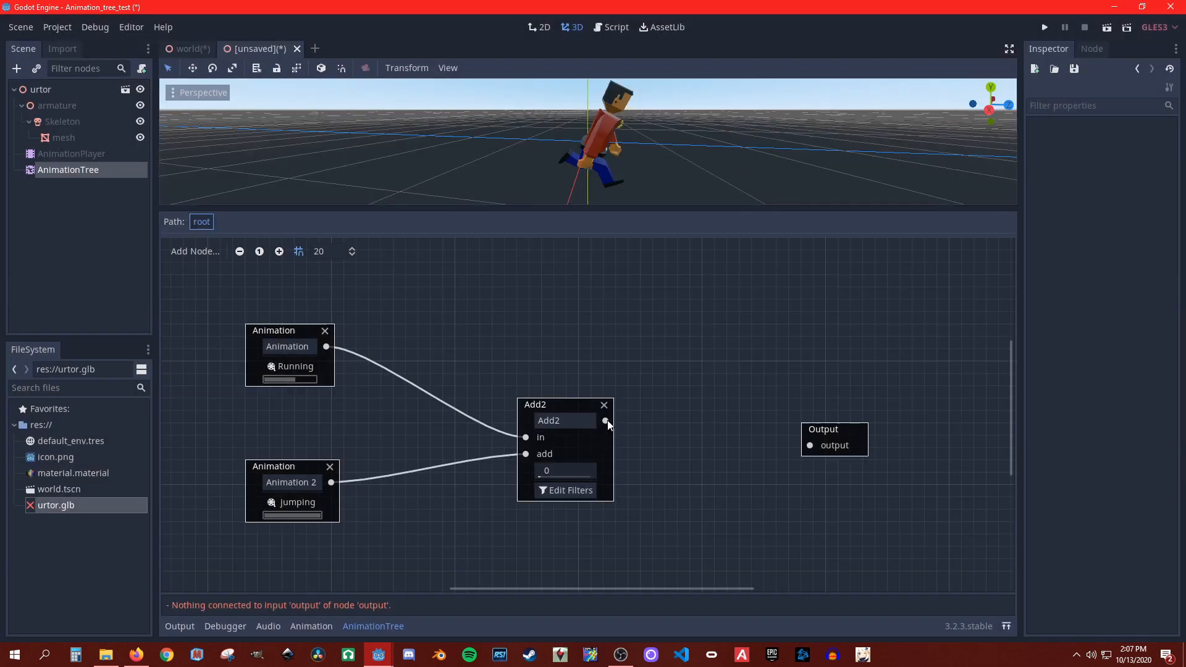
{"action": "left_click_drag", "start_coordinate": [606, 420], "coordinate": [810, 446]}
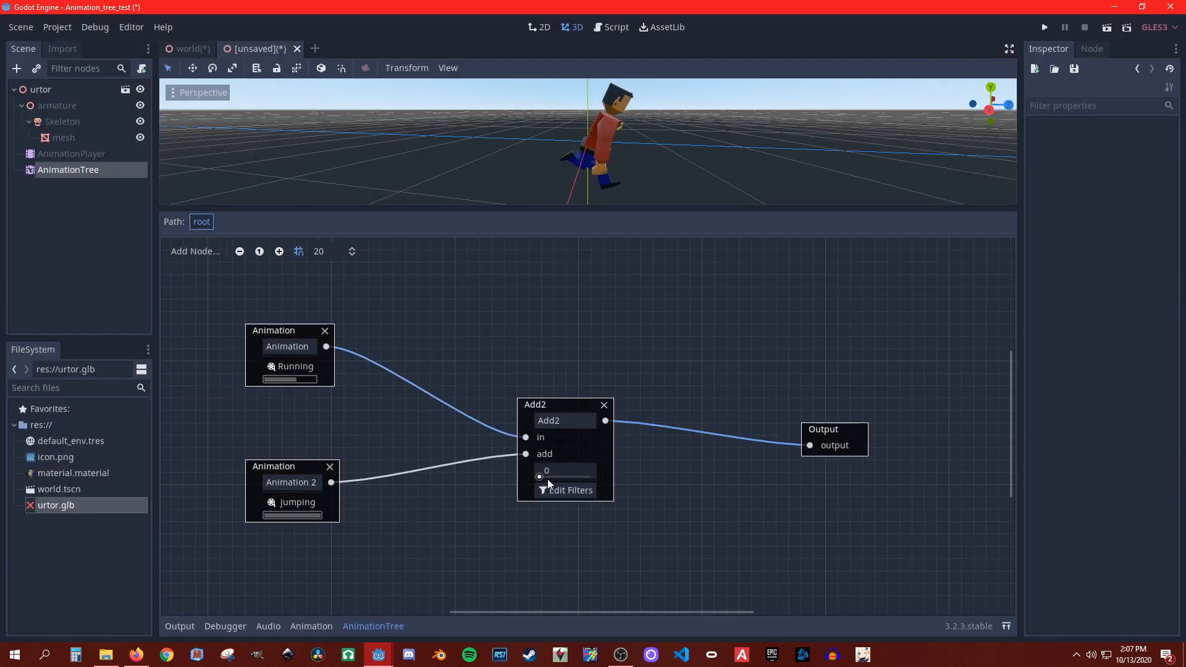
{"action": "mouse_move", "coordinate": [536, 480]}
{"action": "left_mouse_down"}
{"action": "mouse_move", "coordinate": [646, 473]}
{"action": "mouse_move", "coordinate": [536, 471]}
{"action": "mouse_move", "coordinate": [661, 484]}
{"action": "mouse_move", "coordinate": [529, 488]}
{"action": "left_mouse_up"}
{"action": "left_click", "coordinate": [531, 407]}
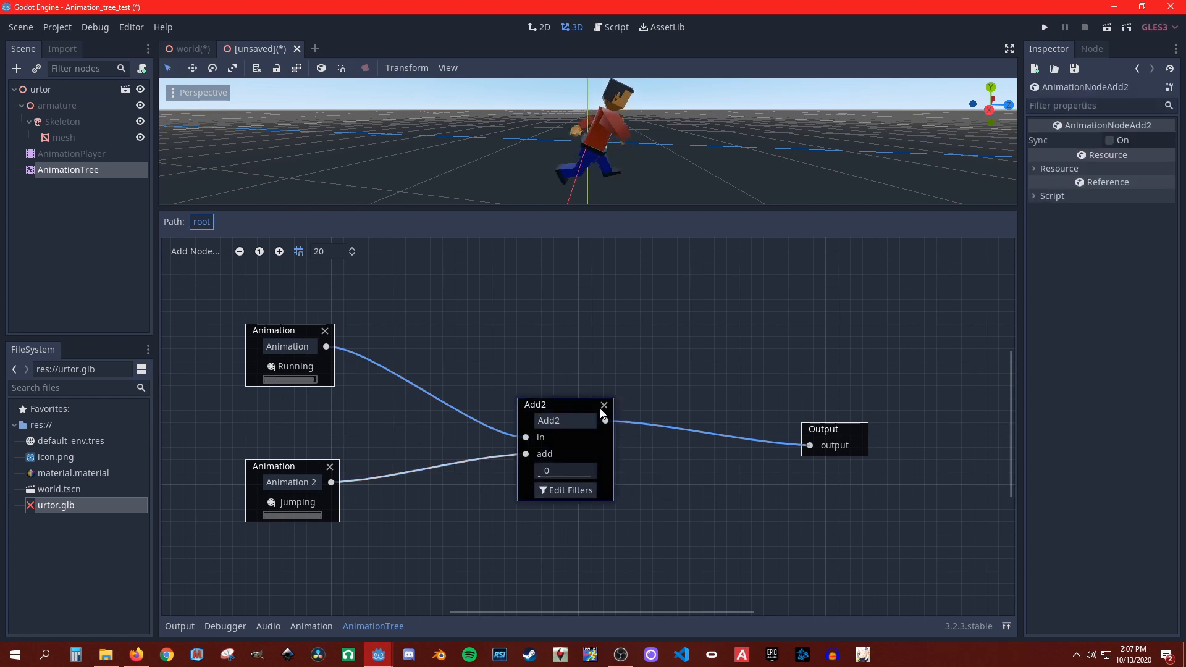
Step: Replace the Add2 node with a Seek node, connecting the Running animation to its input and the Seek to Output
{"action": "left_click", "coordinate": [604, 405]}
{"action": "right_click", "coordinate": [505, 408]}
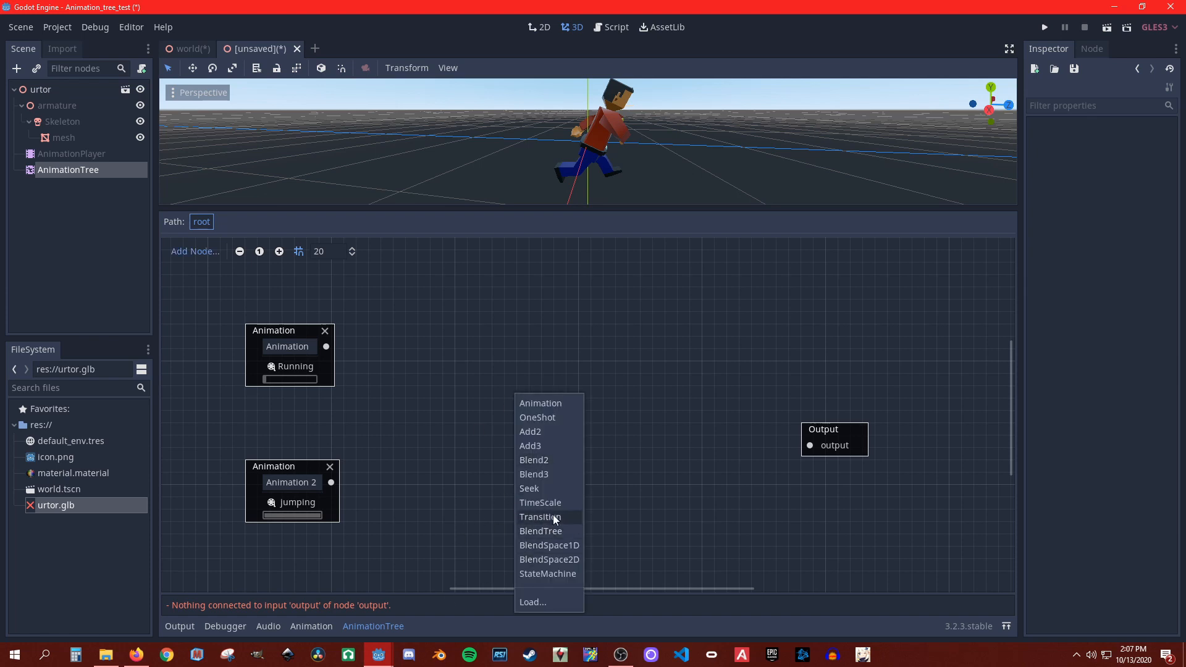
{"action": "left_click", "coordinate": [559, 488]}
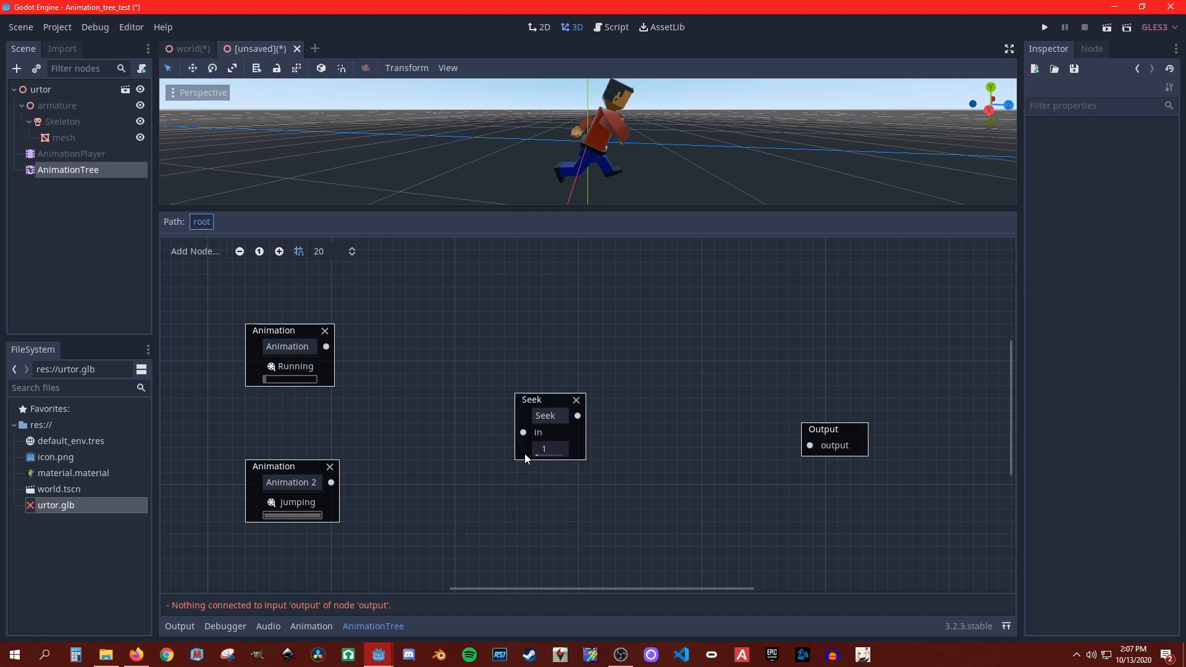
{"action": "left_click_drag", "start_coordinate": [436, 429], "coordinate": [325, 347]}
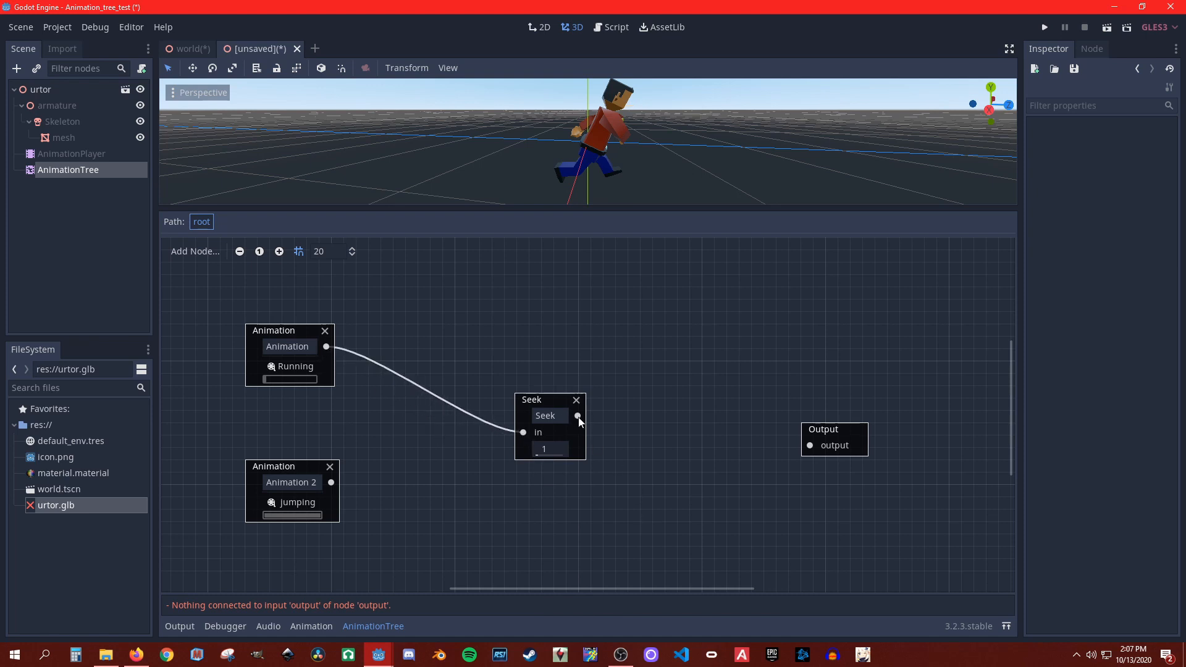
{"action": "left_click_drag", "start_coordinate": [580, 420], "coordinate": [809, 444]}
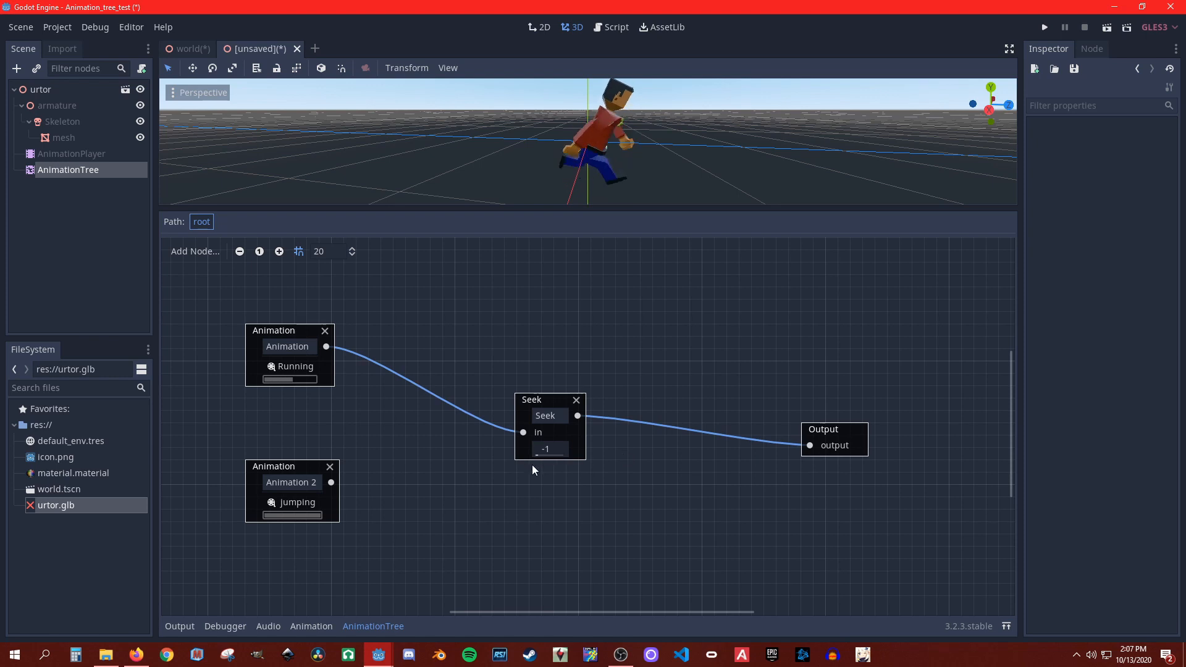
Step: Disconnect and delete the Seek node after trying it out, and delete the Running Animation node
{"action": "left_click_drag", "start_coordinate": [572, 456], "coordinate": [550, 454]}
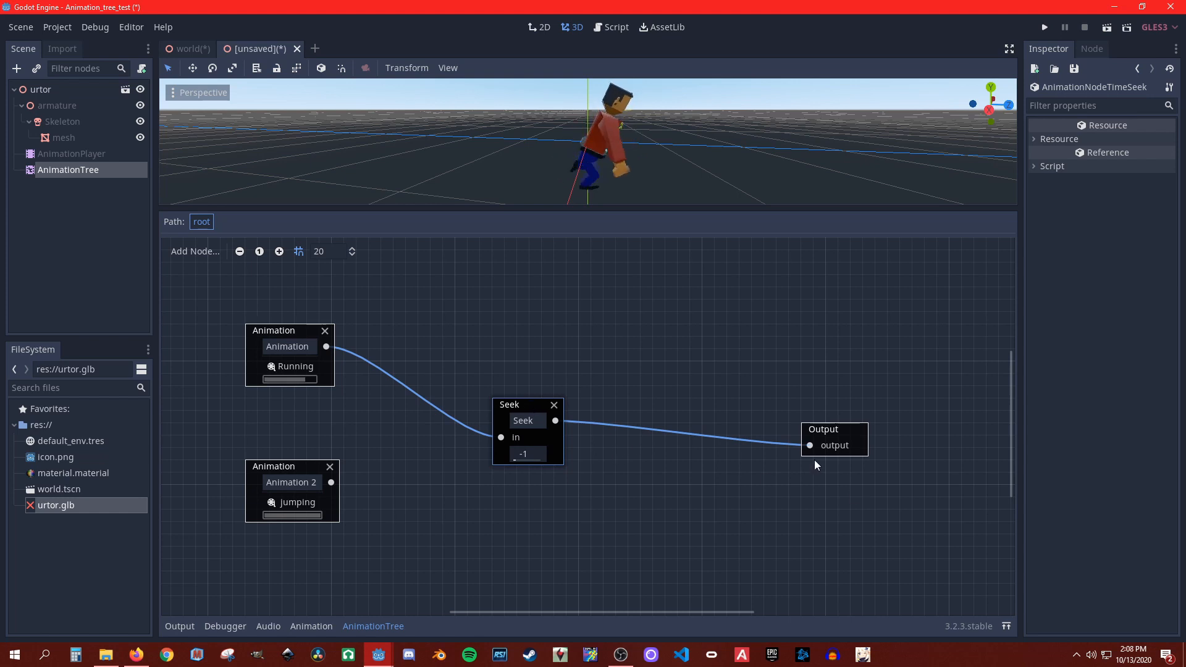
{"action": "left_click_drag", "start_coordinate": [809, 446], "coordinate": [473, 432]}
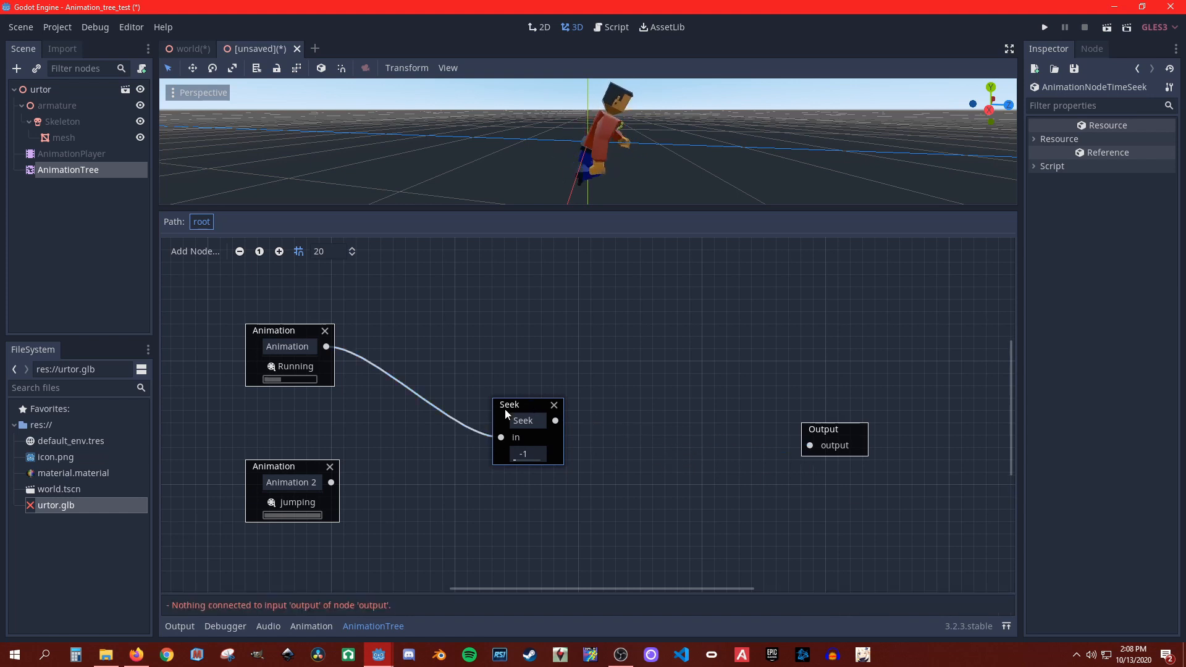
{"action": "key", "text": "Delete"}
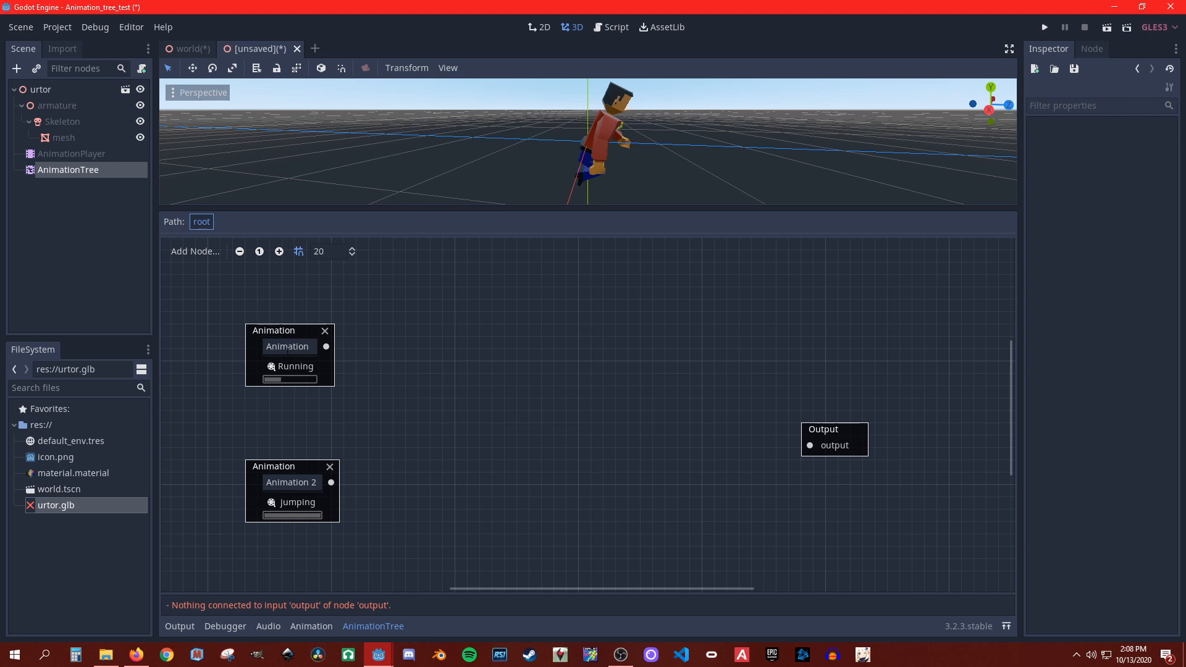
{"action": "left_click_drag", "start_coordinate": [286, 332], "coordinate": [315, 347]}
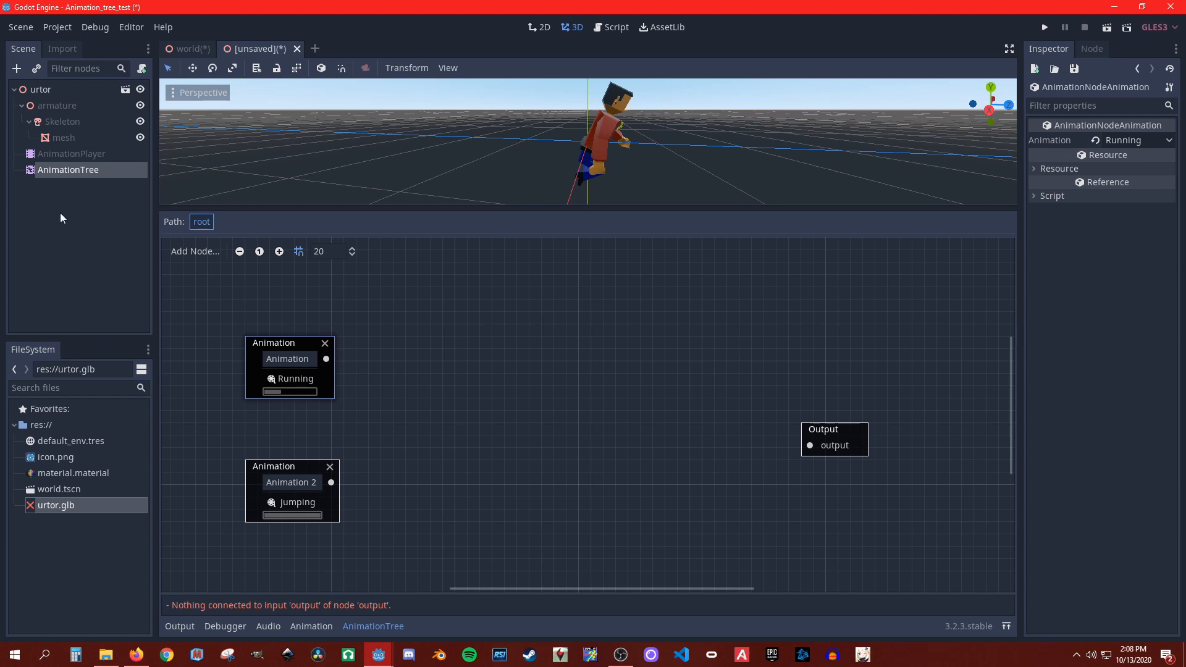
{"action": "left_click", "coordinate": [326, 344]}
Step: Move the jumping Animation node toward the lower middle of the graph
{"action": "right_click", "coordinate": [477, 394]}
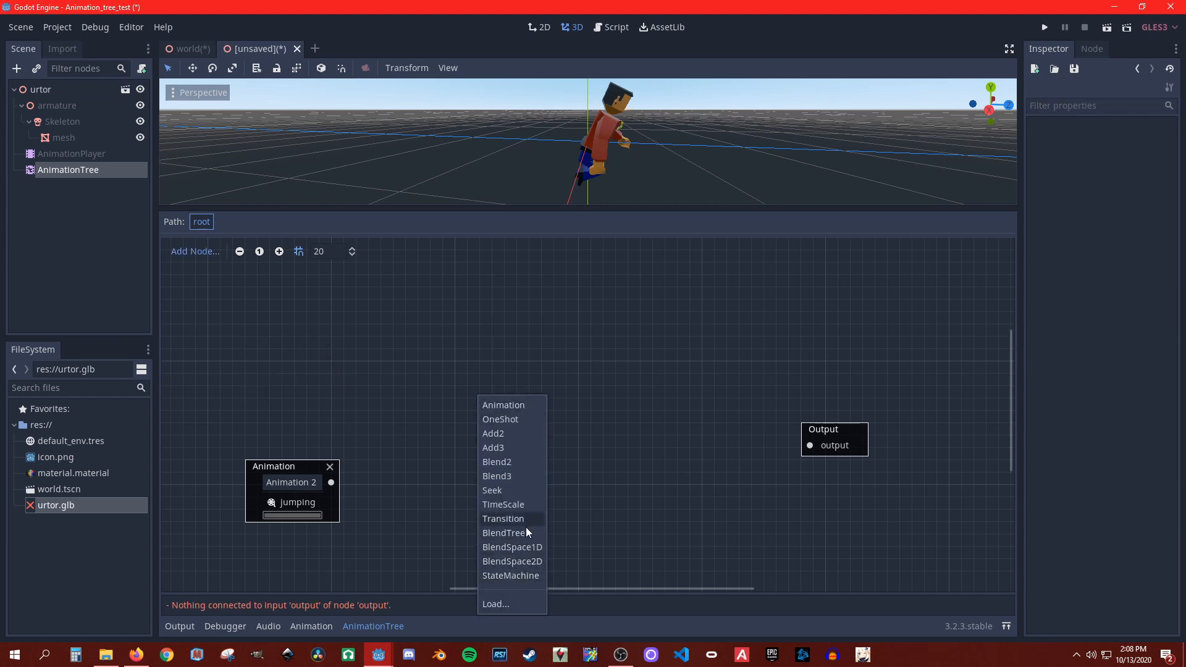
{"action": "left_click", "coordinate": [280, 473]}
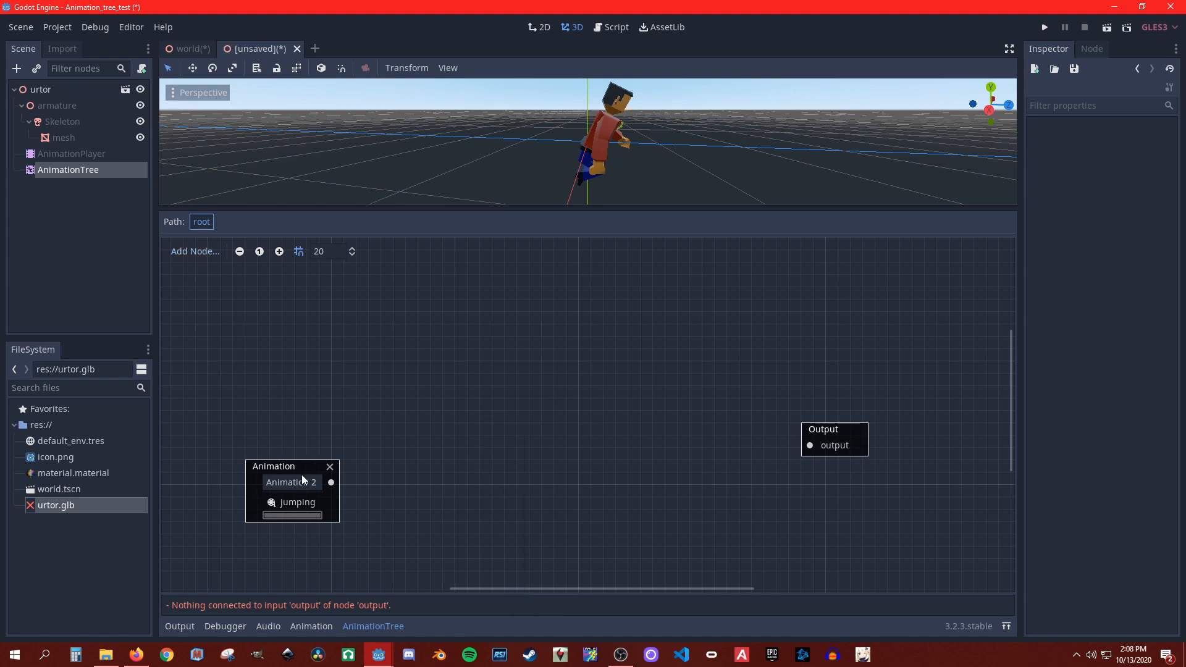
{"action": "left_click", "coordinate": [302, 479]}
{"action": "left_click_drag", "start_coordinate": [291, 467], "coordinate": [428, 504]}
Step: Add a new Animation node, assign it the Running animation and place it in the graph's upper-left area
{"action": "right_click", "coordinate": [258, 389]}
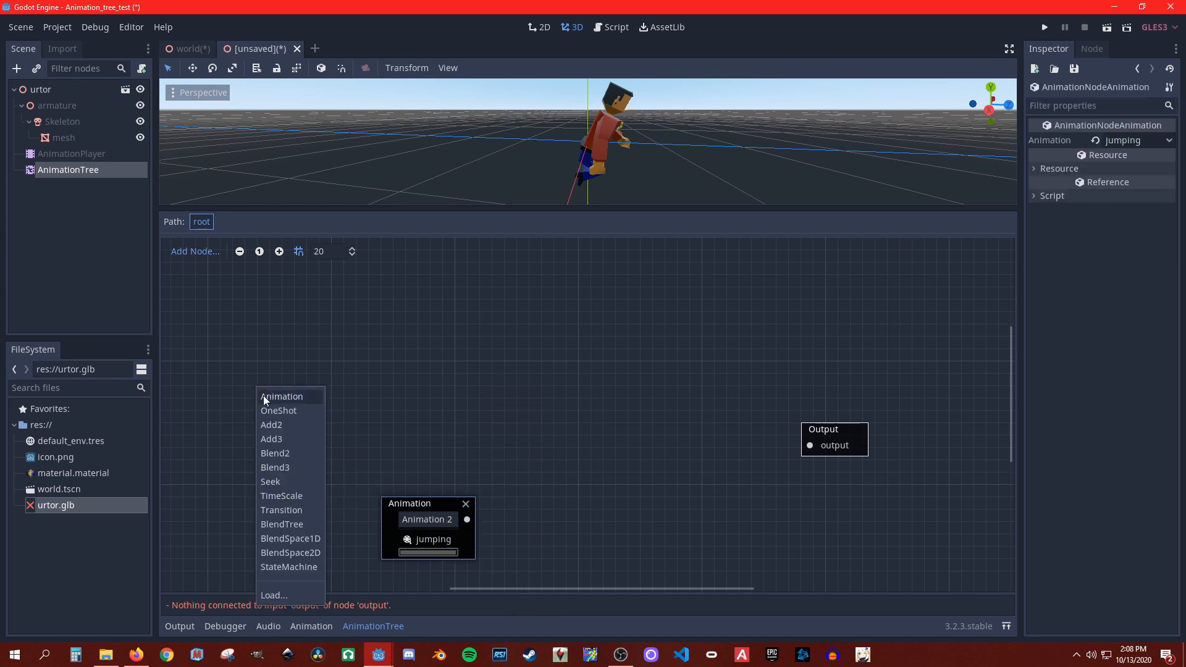
{"action": "left_click", "coordinate": [263, 396]}
{"action": "left_click", "coordinate": [305, 428]}
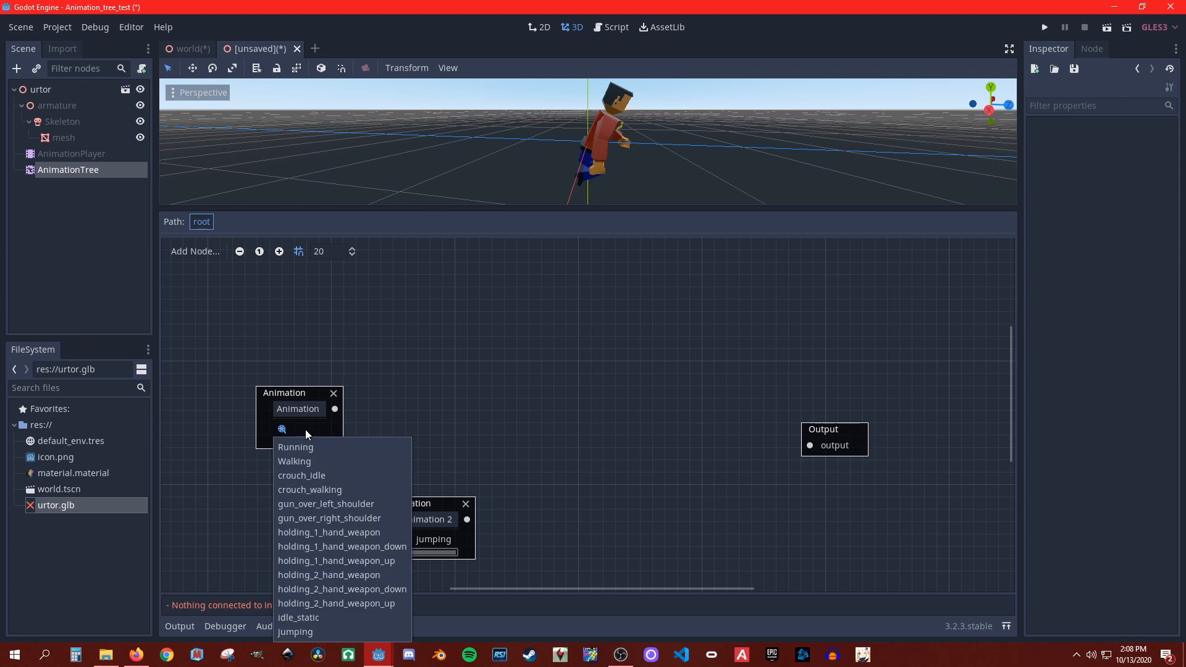
{"action": "left_click", "coordinate": [304, 455]}
{"action": "left_click", "coordinate": [289, 394]}
{"action": "left_click_drag", "start_coordinate": [289, 395], "coordinate": [215, 308]}
Step: Add a Blend2 node and place it to the right of the Running Animation node
{"action": "right_click", "coordinate": [297, 388]}
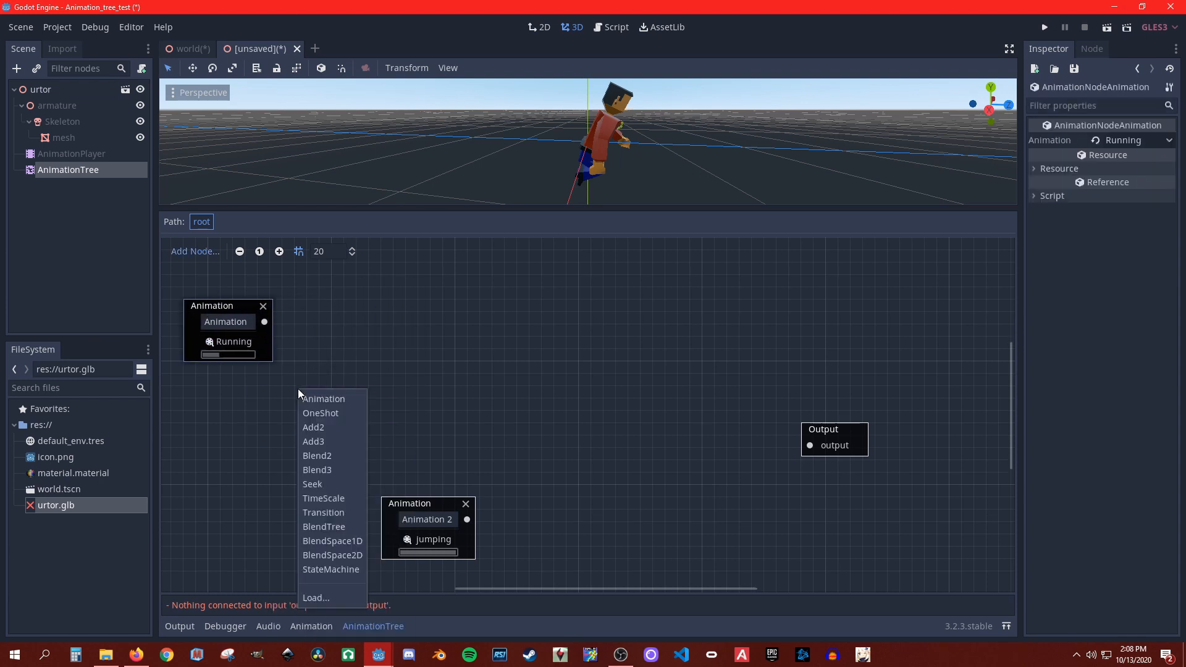
{"action": "left_click", "coordinate": [339, 453]}
{"action": "left_click_drag", "start_coordinate": [345, 402], "coordinate": [466, 339]}
Step: Add a new Animation node, assign it the idle_static animation and place it to the left of the Blend2 node, near its top
{"action": "right_click", "coordinate": [225, 393]}
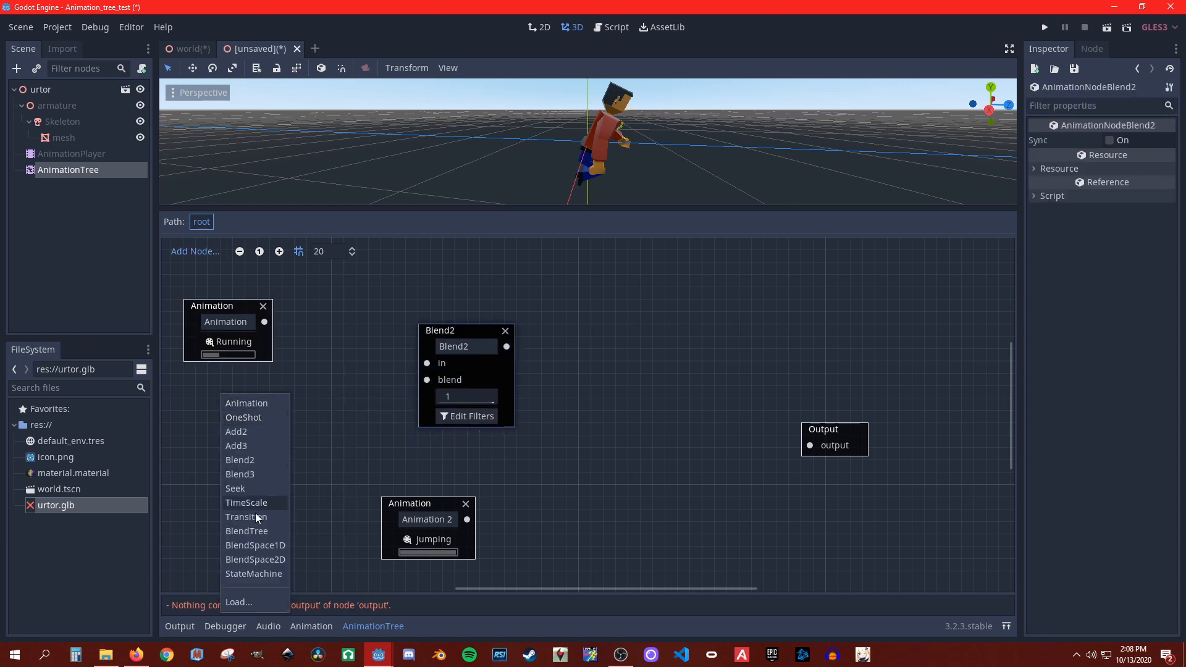
{"action": "left_click", "coordinate": [250, 404]}
{"action": "left_click", "coordinate": [250, 437]}
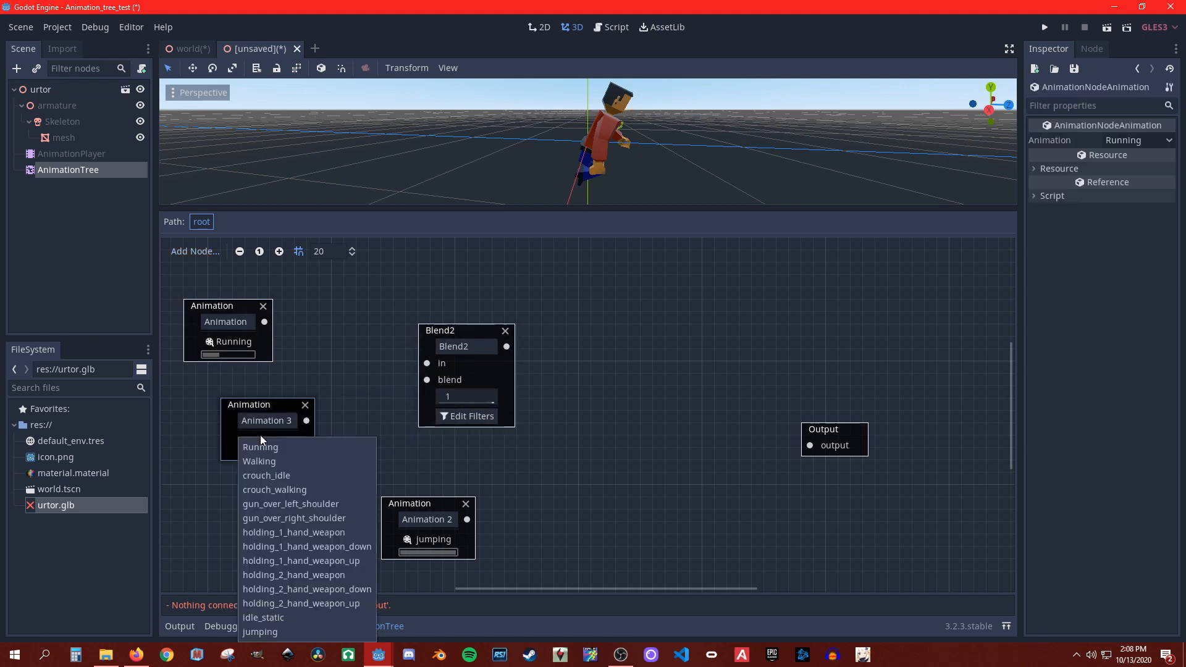
{"action": "left_click", "coordinate": [297, 620]}
{"action": "left_click_drag", "start_coordinate": [273, 408], "coordinate": [334, 309]}
Step: Move the Running node below idle_static, and connect idle_static to Blend2's in port and Running to its blend port
{"action": "left_click_drag", "start_coordinate": [228, 313], "coordinate": [339, 413]}
{"action": "left_click_drag", "start_coordinate": [368, 322], "coordinate": [427, 363]}
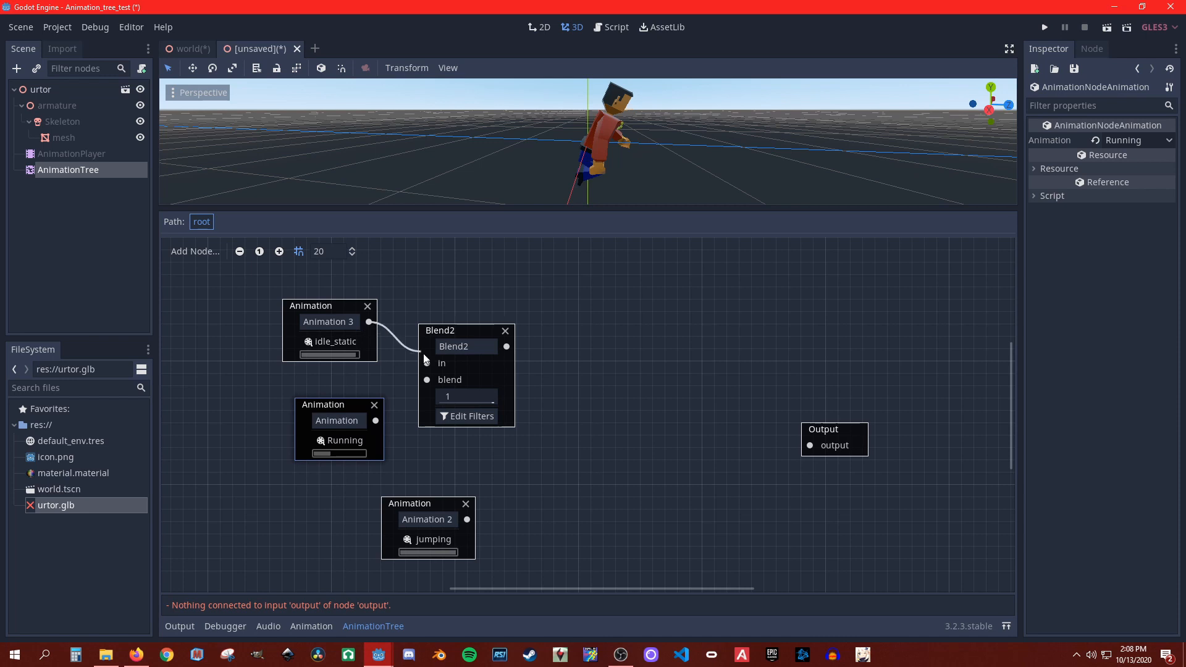
{"action": "left_click_drag", "start_coordinate": [380, 422], "coordinate": [428, 383]}
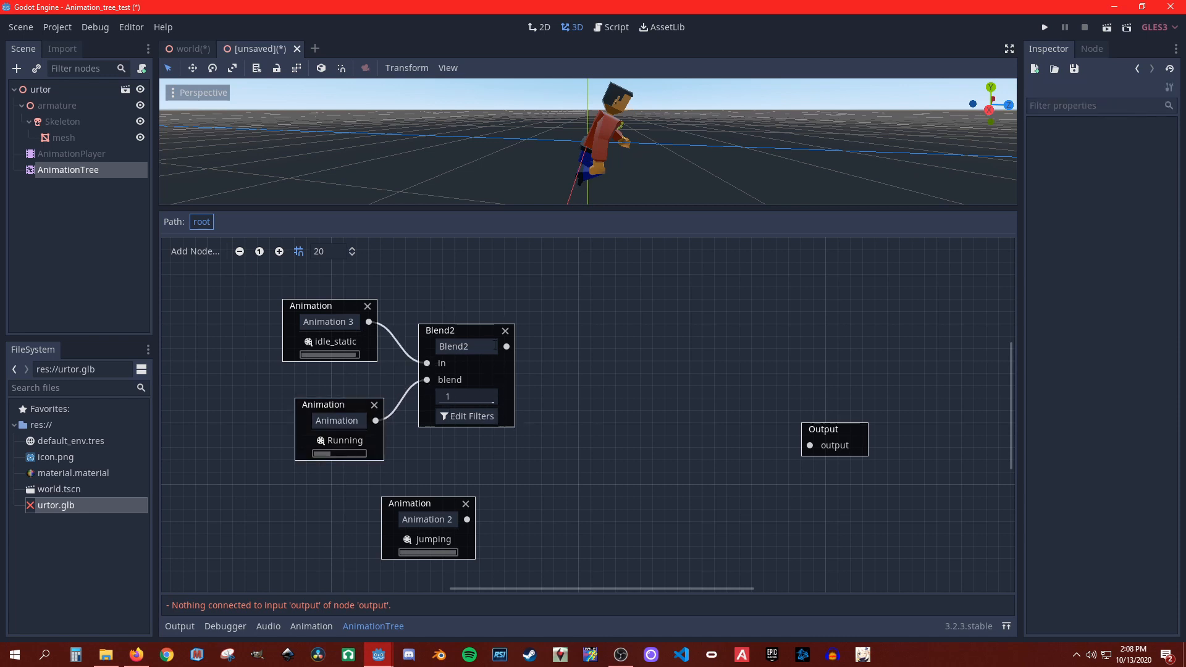
Step: Move the jumping Animation node below and right of Blend2, and add a OneShot node between Blend2 and Output
{"action": "left_click_drag", "start_coordinate": [431, 519], "coordinate": [567, 495]}
{"action": "right_click", "coordinate": [647, 427]}
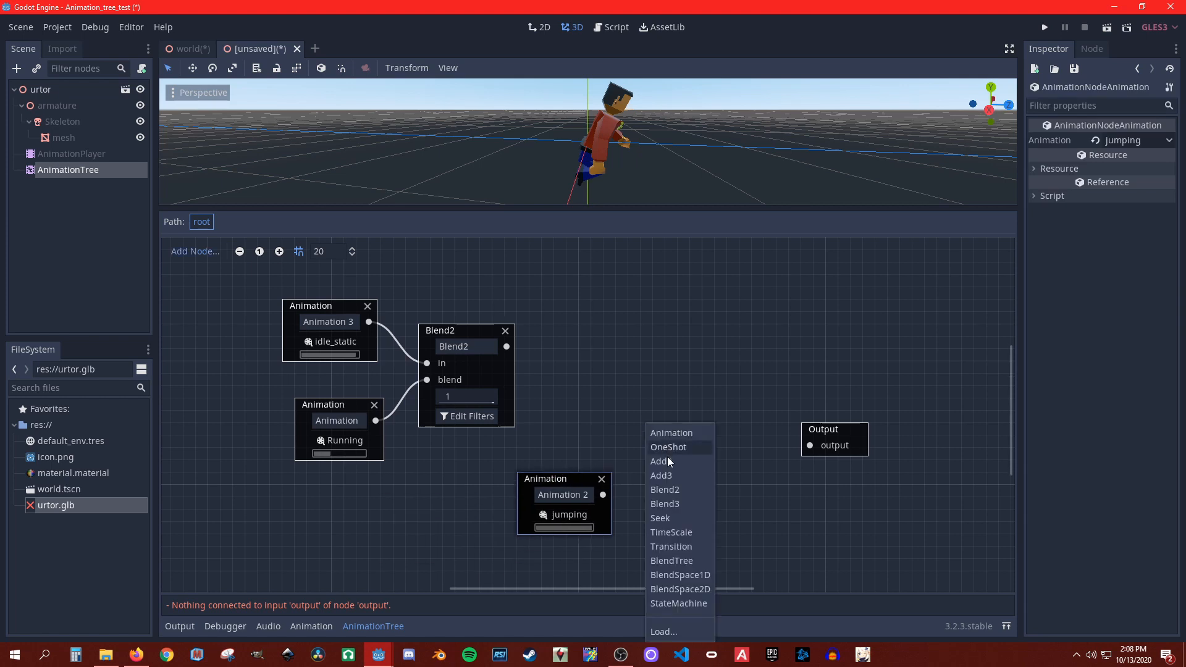
{"action": "left_click", "coordinate": [674, 449]}
{"action": "left_click_drag", "start_coordinate": [671, 435], "coordinate": [653, 368]}
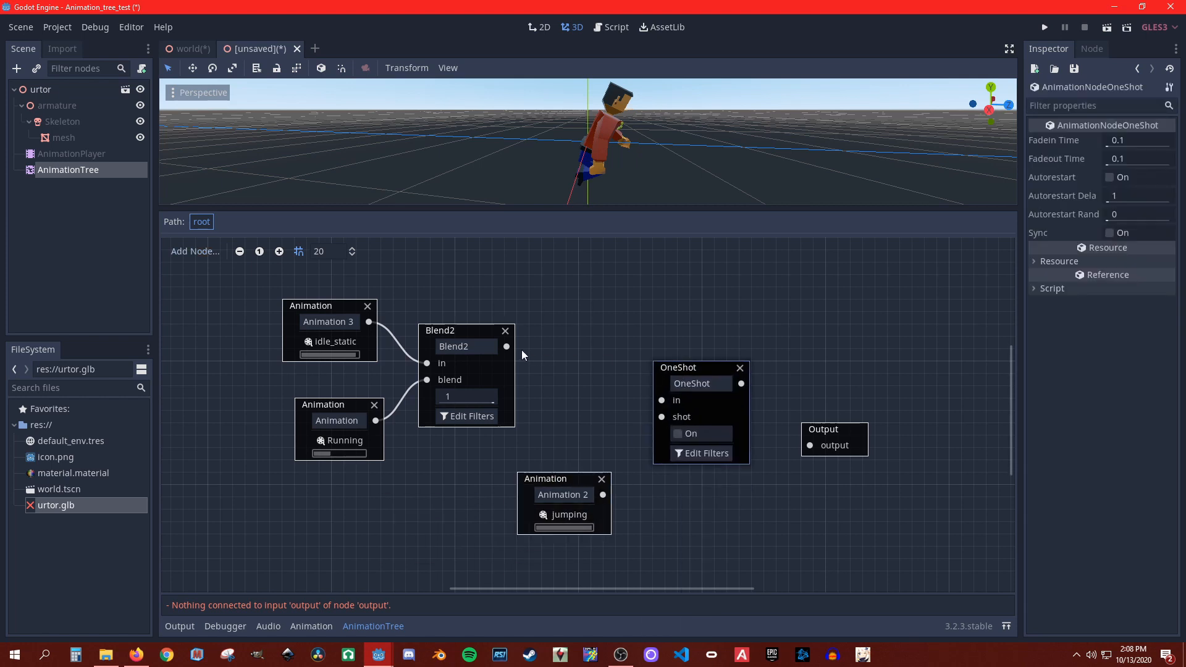
Step: Connect Blend2 to OneShot's in port, the jumping Animation to its shot port, and OneShot to the Output node
{"action": "left_click_drag", "start_coordinate": [507, 346], "coordinate": [662, 401]}
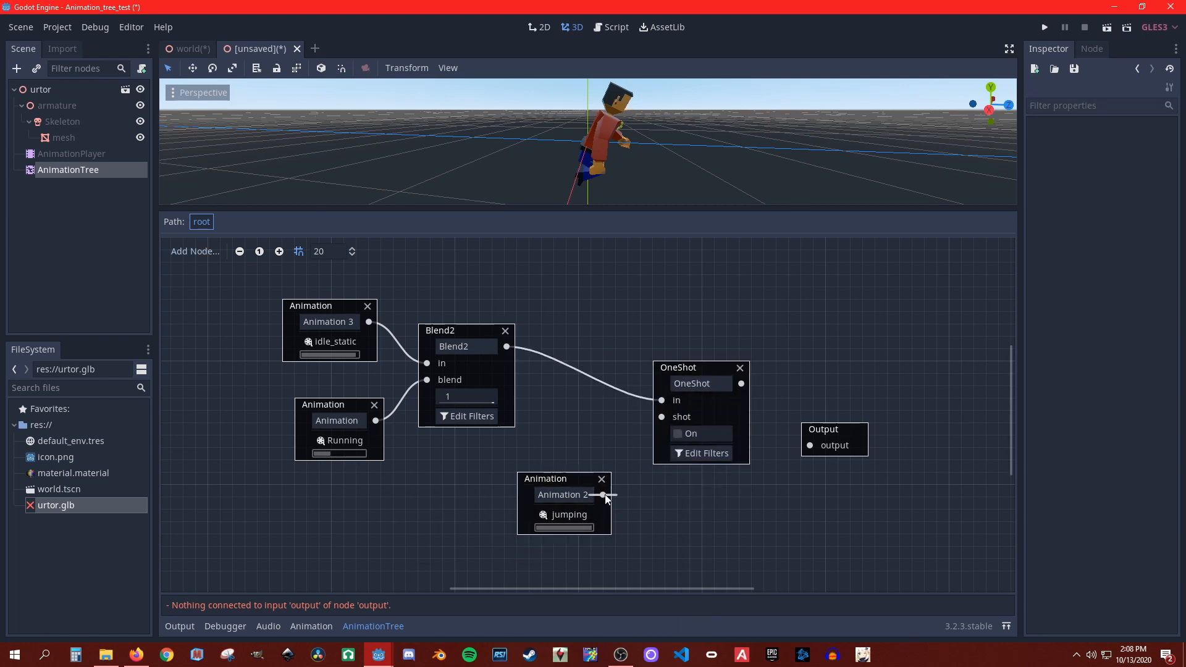
{"action": "left_click_drag", "start_coordinate": [603, 495], "coordinate": [661, 417]}
{"action": "left_click_drag", "start_coordinate": [742, 383], "coordinate": [810, 446]}
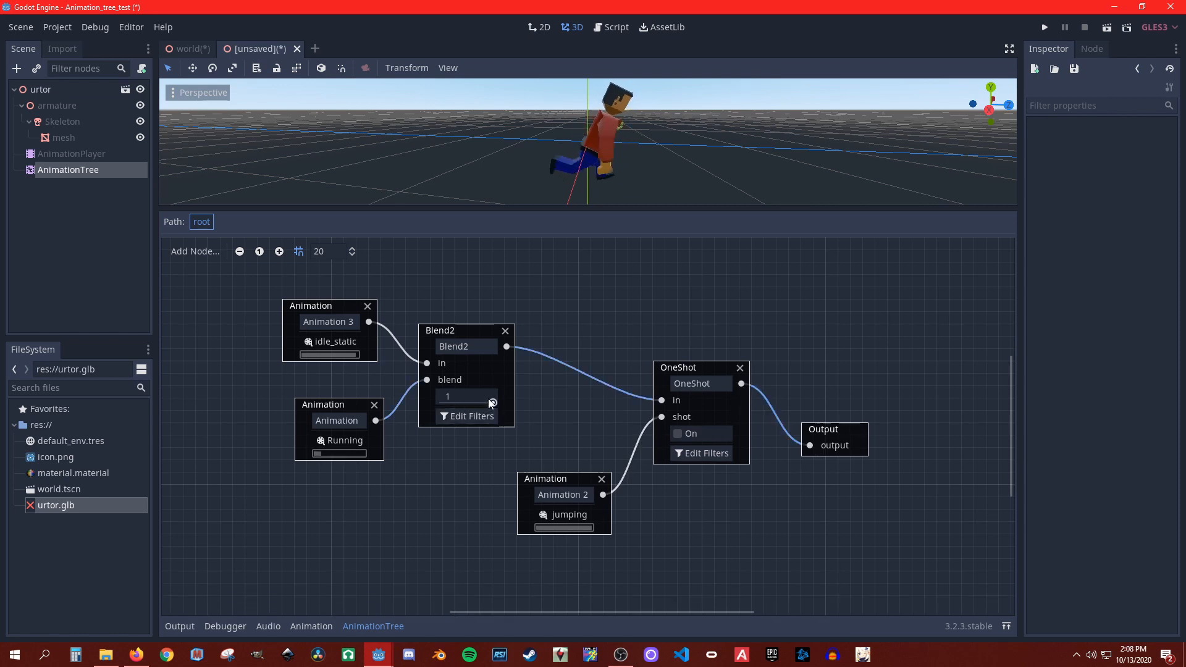
Step: Try the Blend2 amount slider and trigger the OneShot to preview the jump, shifting the jumping node slightly left
{"action": "left_click_drag", "start_coordinate": [489, 402], "coordinate": [526, 406]}
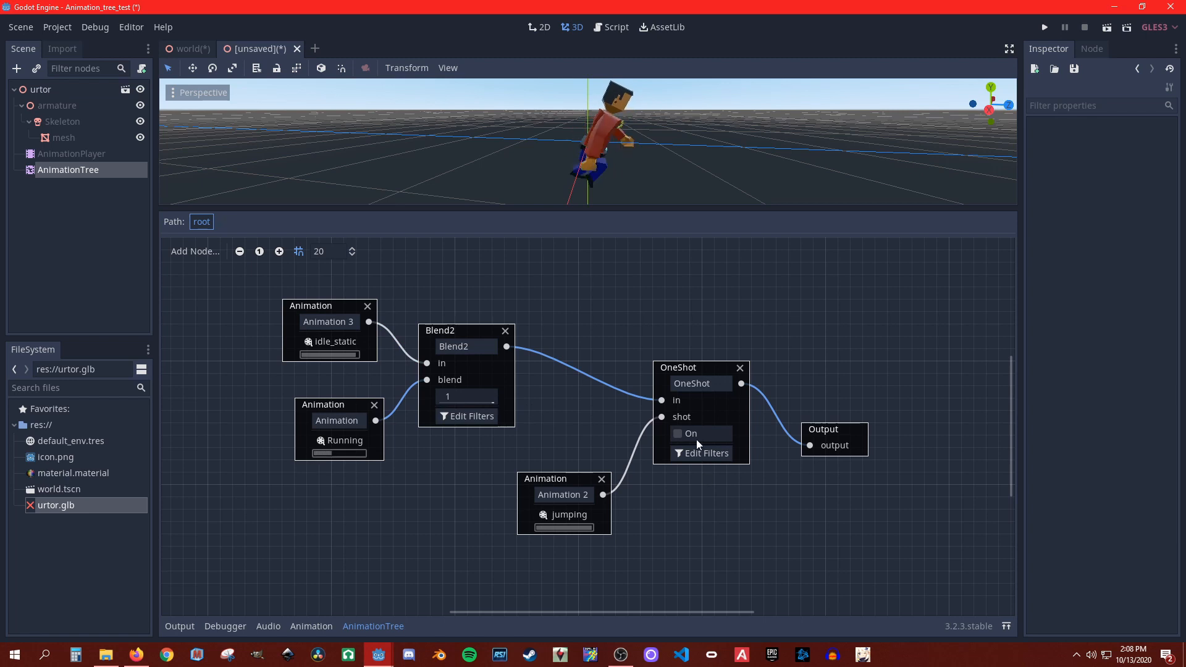
{"action": "left_click", "coordinate": [678, 434]}
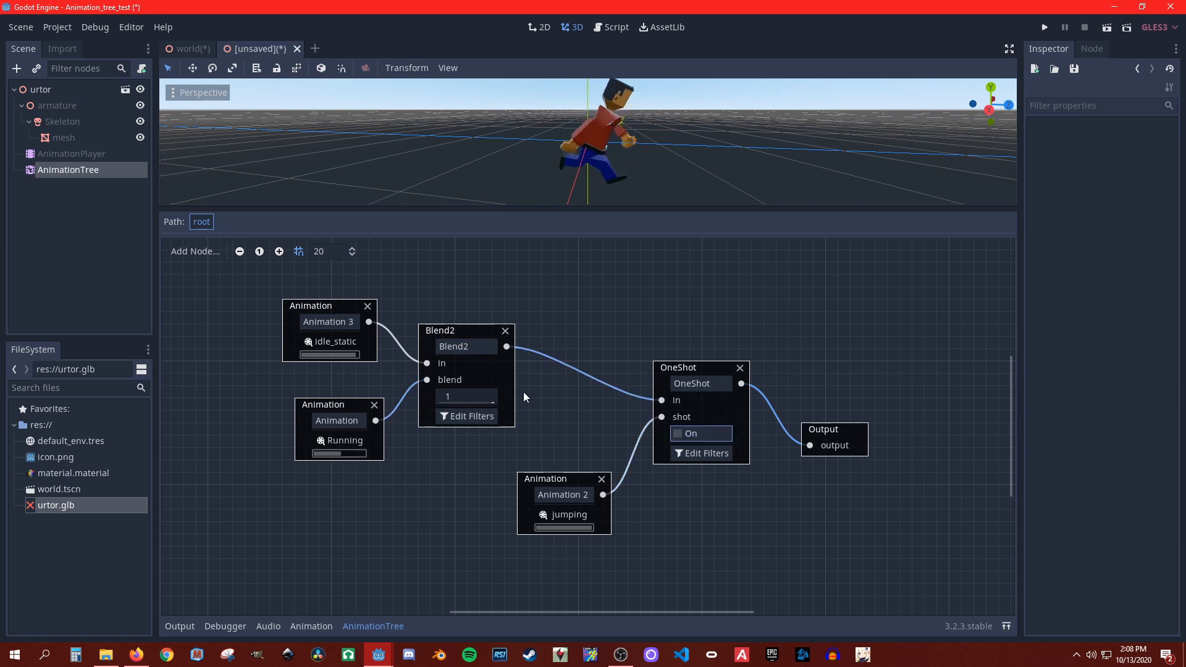
{"action": "left_click_drag", "start_coordinate": [551, 475], "coordinate": [539, 477]}
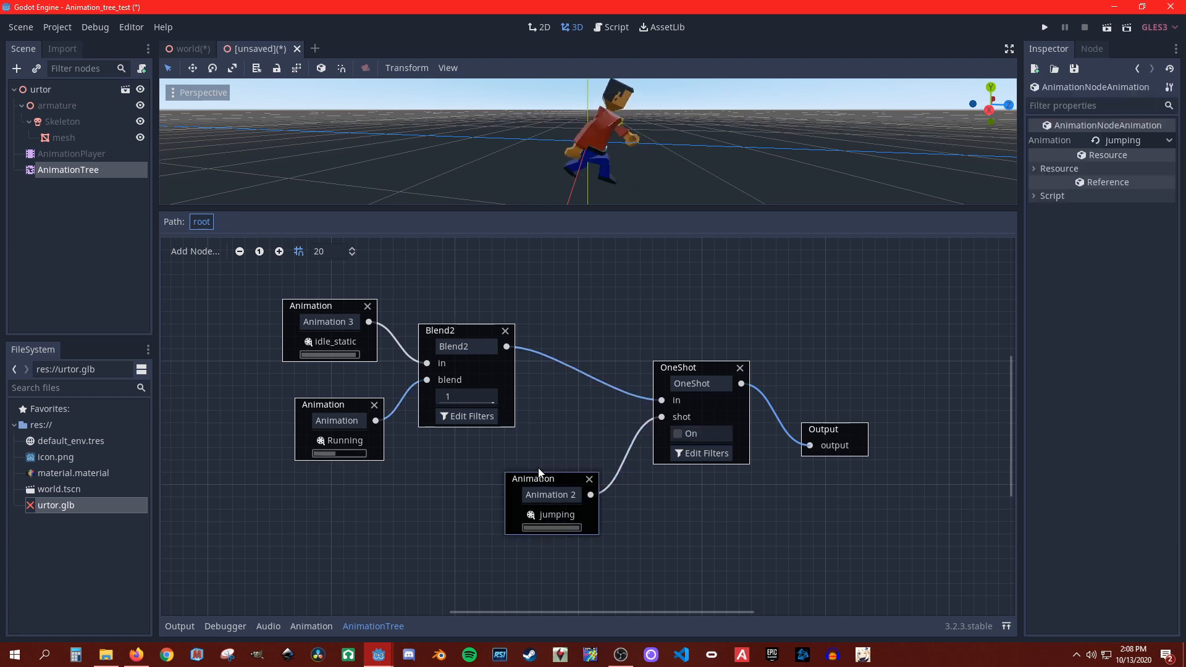
Step: Attach a new GDScript named urtor.gd with the default template to the urtor root node
{"action": "left_click", "coordinate": [113, 198]}
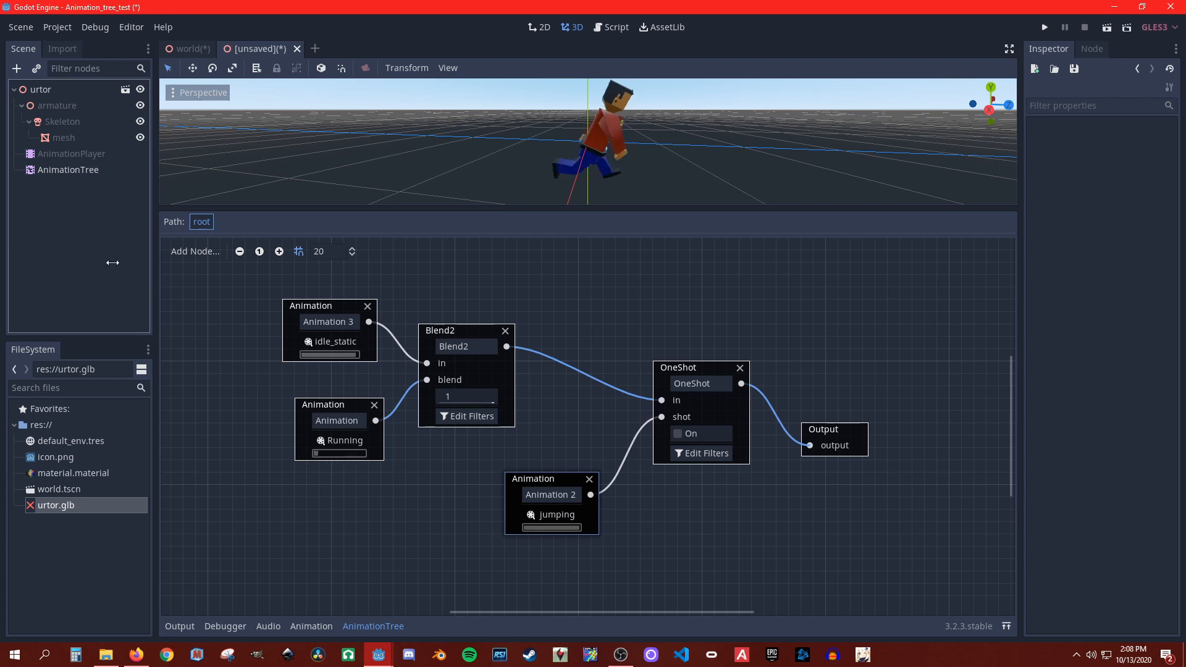
{"action": "left_click", "coordinate": [74, 90]}
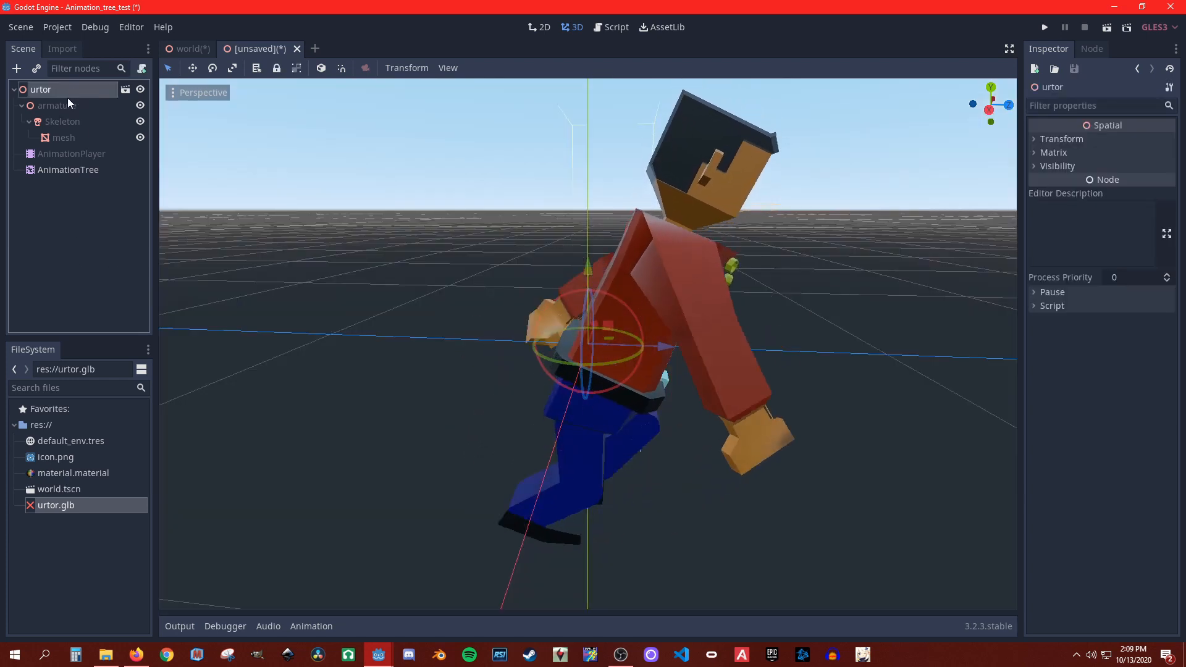
{"action": "right_click", "coordinate": [72, 96]}
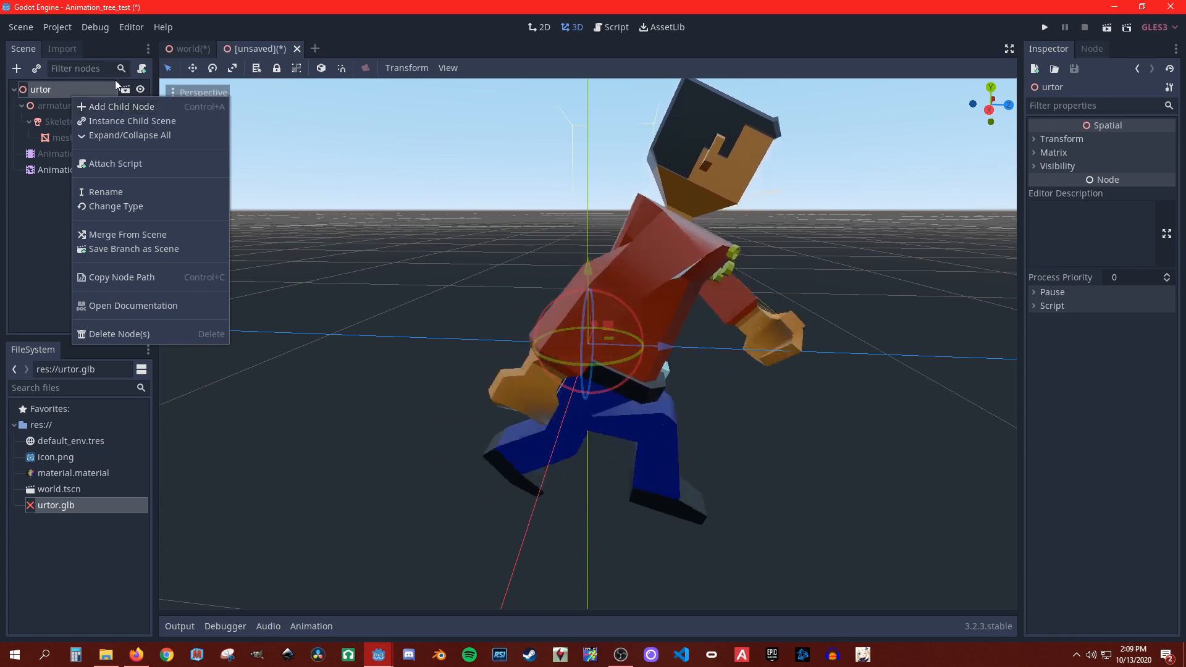
{"action": "left_click", "coordinate": [143, 69]}
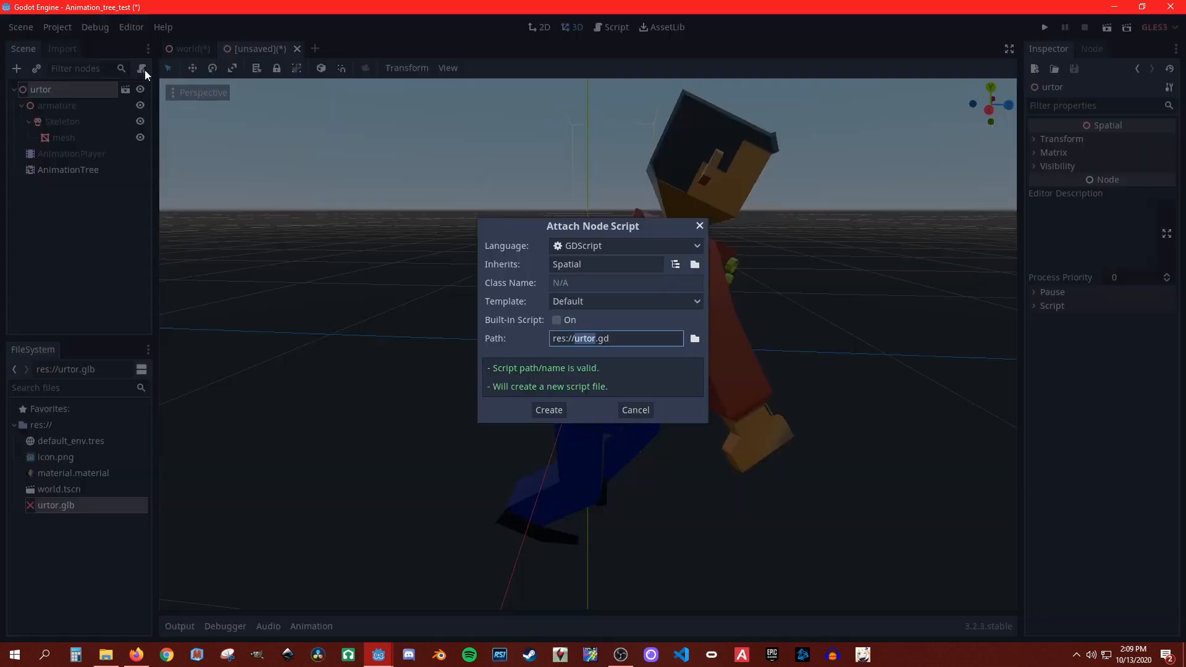
{"action": "left_click", "coordinate": [549, 410]}
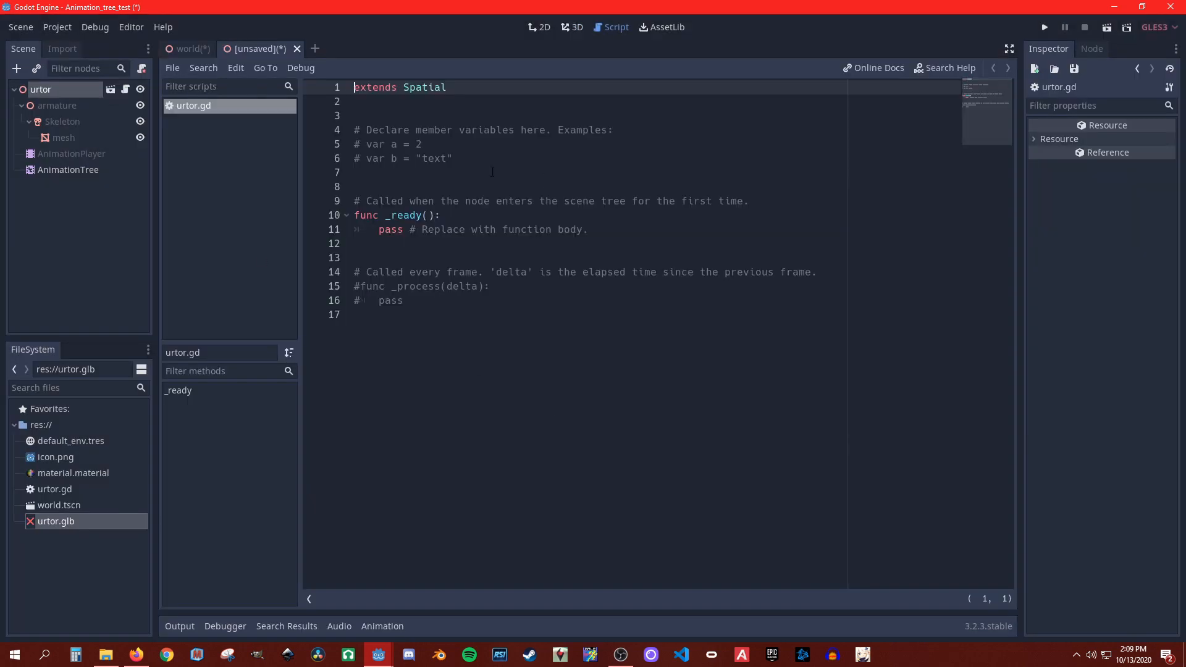
Step: Replace the sample member variable comments with the declaration onready var animation_tree = $AnimationTree
{"action": "left_click_drag", "start_coordinate": [492, 172], "coordinate": [314, 123]}
{"action": "key", "text": "BackSpace"}
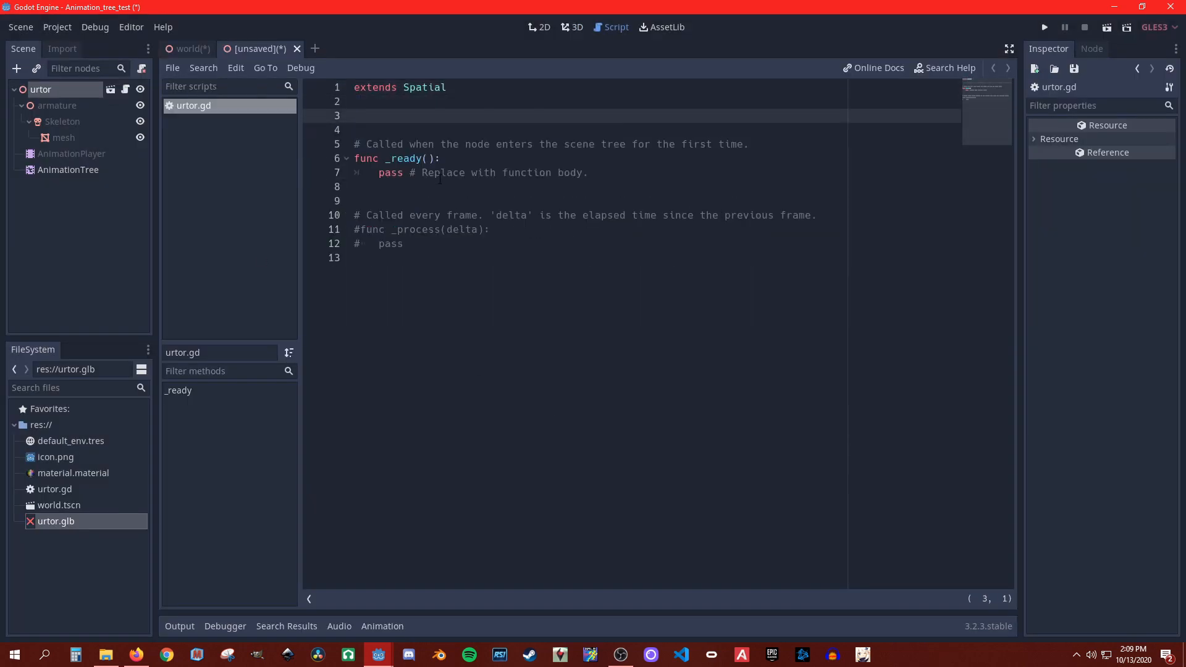
{"action": "type", "text": "var"}
{"action": "key", "text": "BackSpace"}
{"action": "key", "text": "BackSpace"}
{"action": "key", "text": "BackSpace"}
{"action": "key", "text": "BackSpace"}
{"action": "type", "text": "onready var animation_tree"}
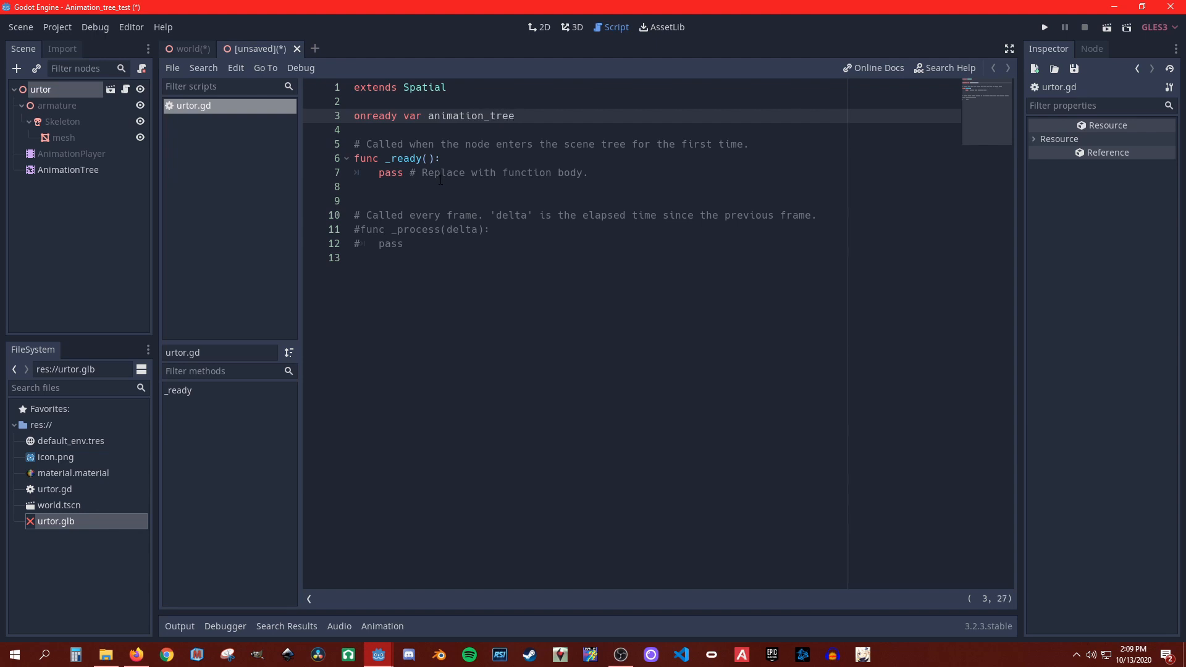
{"action": "type", "text": " = "}
{"action": "type", "text": "$"}
{"action": "type", "text": "An"}
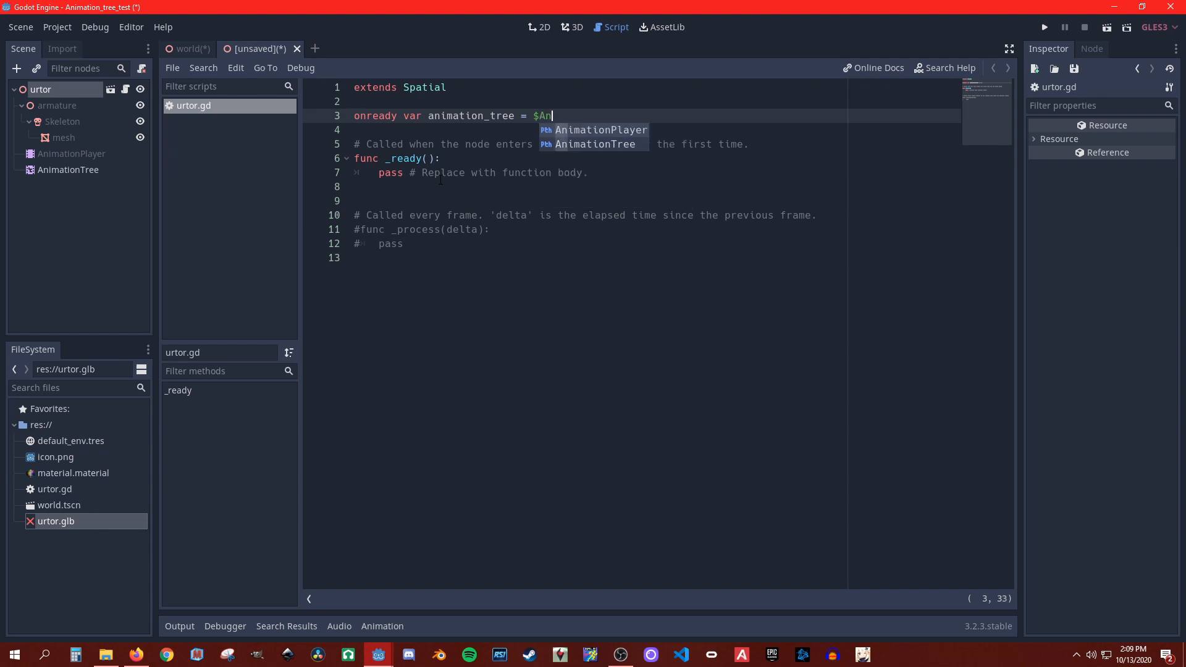
{"action": "key", "text": "Down"}
{"action": "key", "text": "Return"}
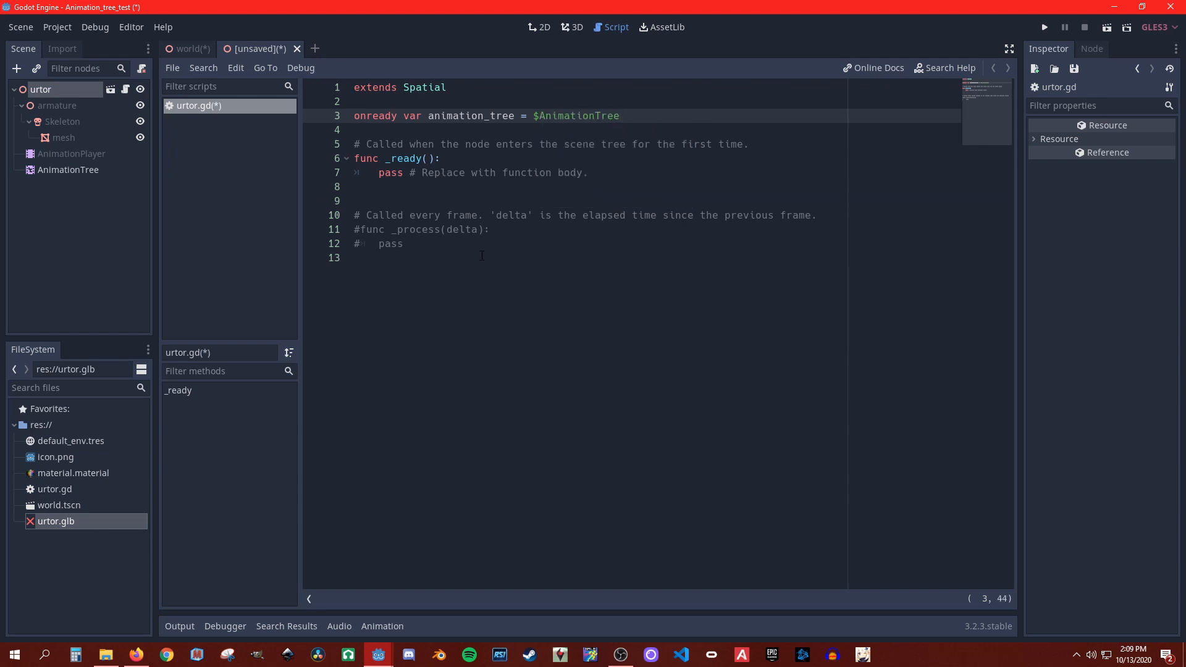
{"action": "left_click_drag", "start_coordinate": [405, 245], "coordinate": [328, 204]}
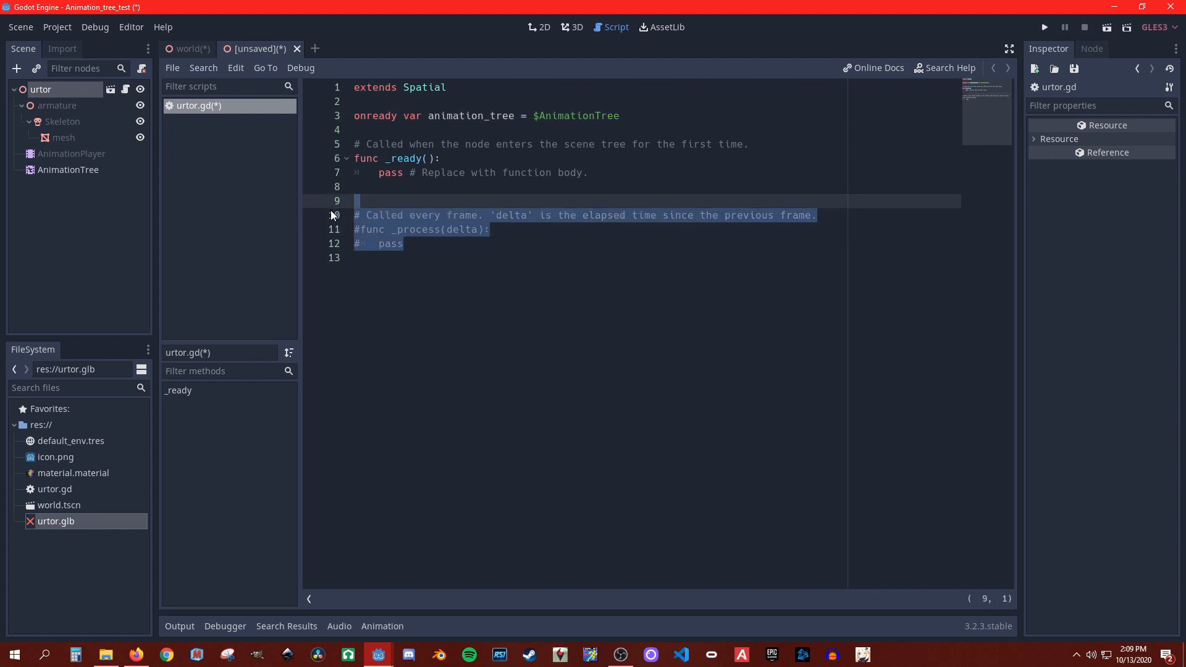
{"action": "key", "text": "BackSpace"}
{"action": "type", "text": "func"}
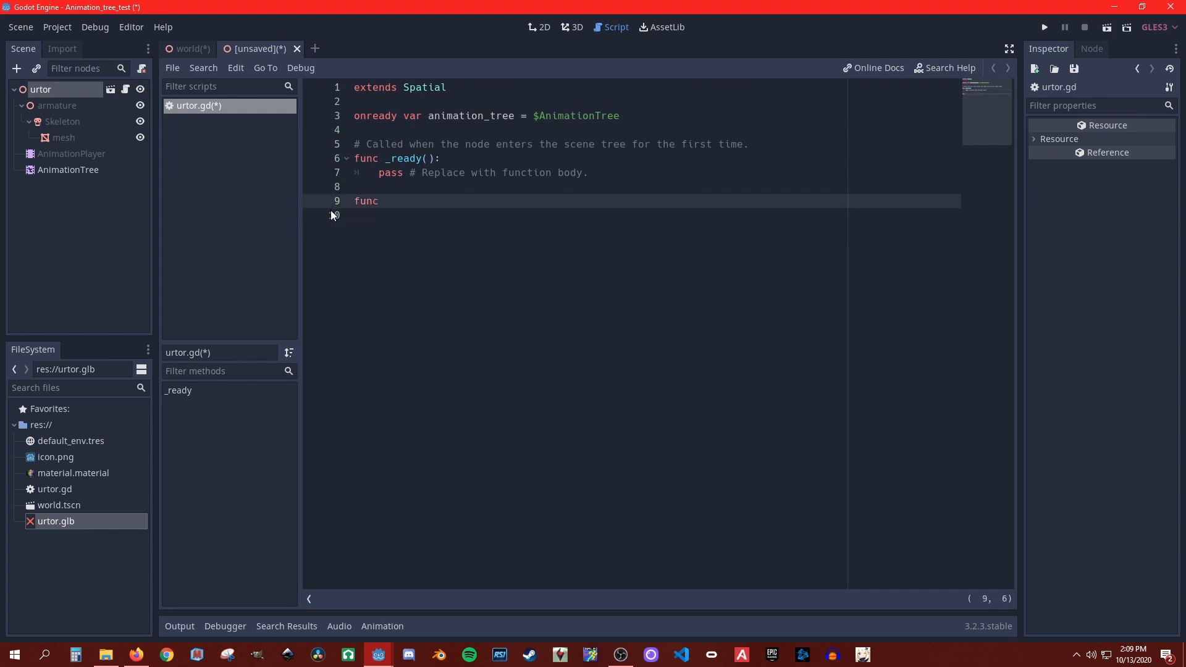
{"action": "key", "text": "ctrl+z"}
{"action": "key", "text": "ctrl+z"}
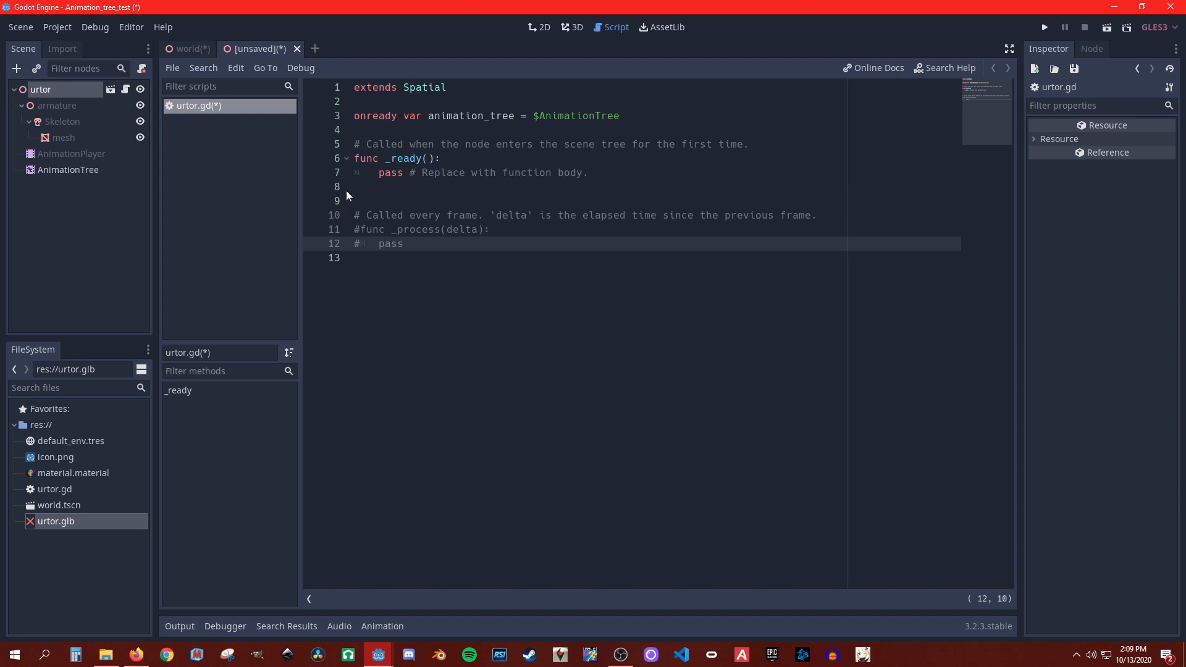
Step: Uncomment the _process(delta) function header and clear the commented pass line beneath it
{"action": "left_click", "coordinate": [360, 230]}
{"action": "key", "text": "BackSpace"}
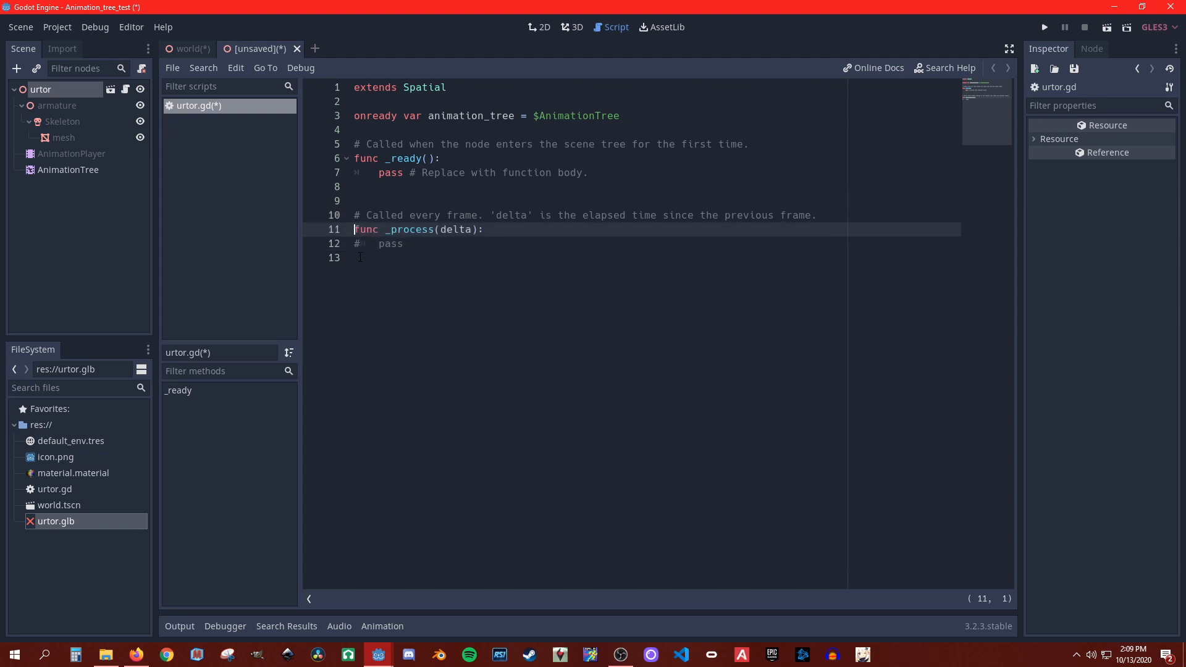
{"action": "left_click", "coordinate": [361, 245]}
{"action": "left_click_drag", "start_coordinate": [416, 232], "coordinate": [365, 245]}
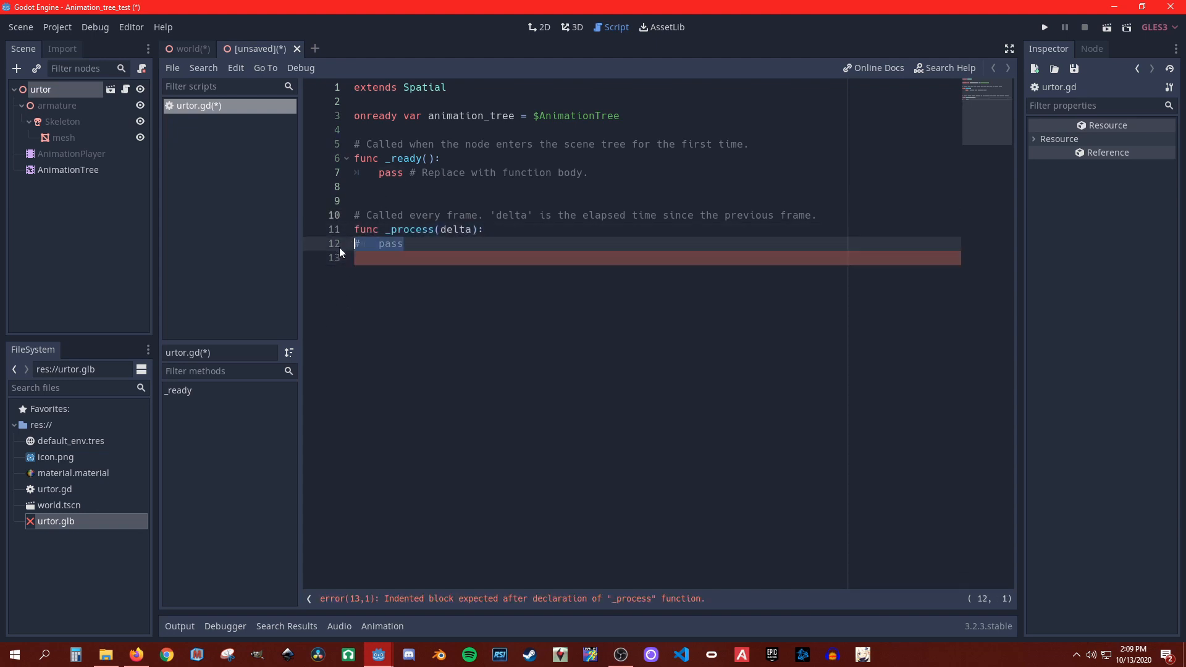
{"action": "key", "text": "BackSpace"}
{"action": "key", "text": "BackSpace"}
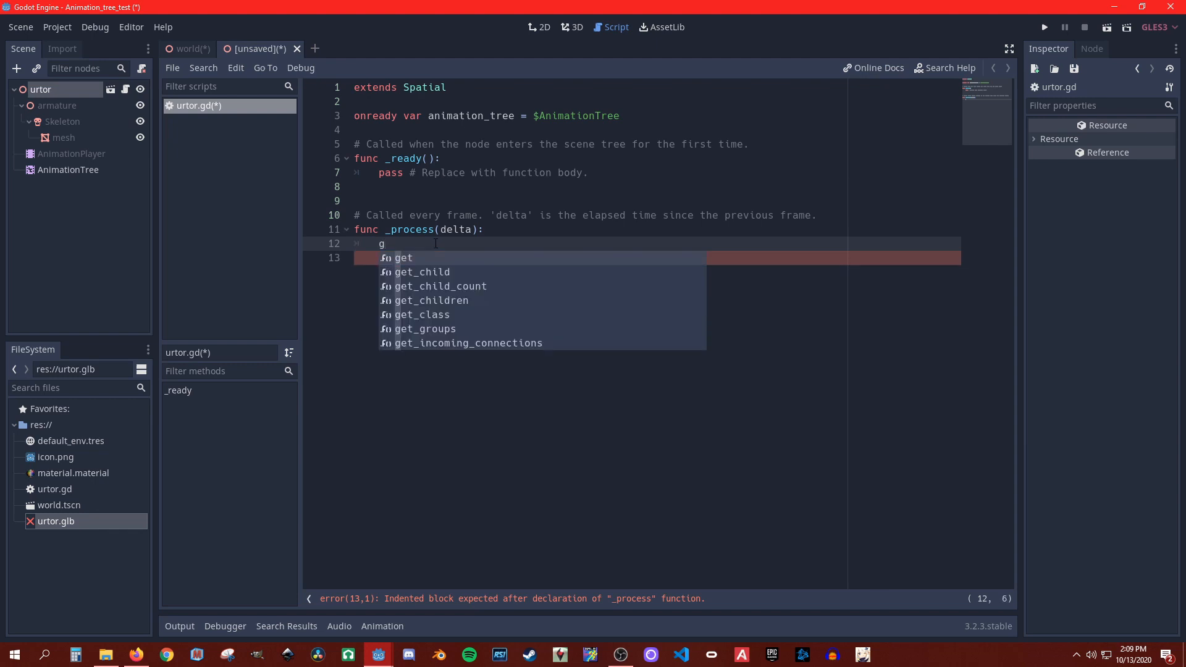
{"action": "key", "text": "BackSpace"}
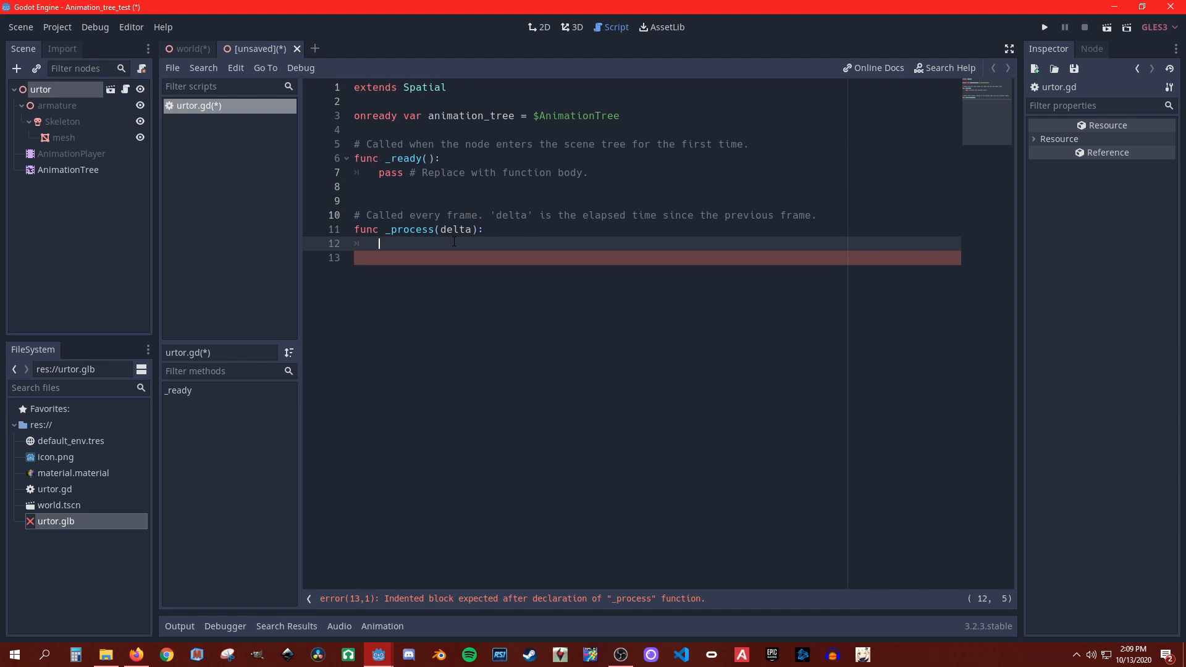
Step: Begin an if condition inside _process that calls Input.is_action_pressed()
{"action": "type", "text": "ifInput"}
{"action": "key", "text": "BackSpace"}
{"action": "key", "text": "BackSpace"}
{"action": "key", "text": "BackSpace"}
{"action": "key", "text": "BackSpace"}
{"action": "key", "text": "BackSpace"}
{"action": "type", "text": "Input."}
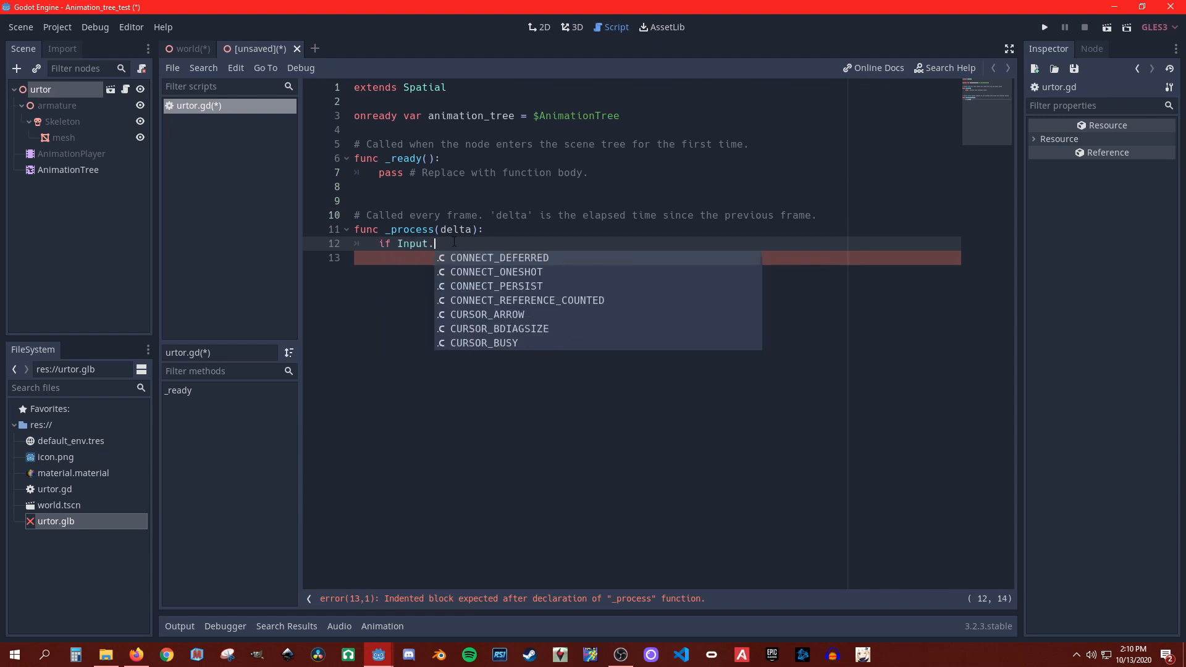
{"action": "type", "text": "is"}
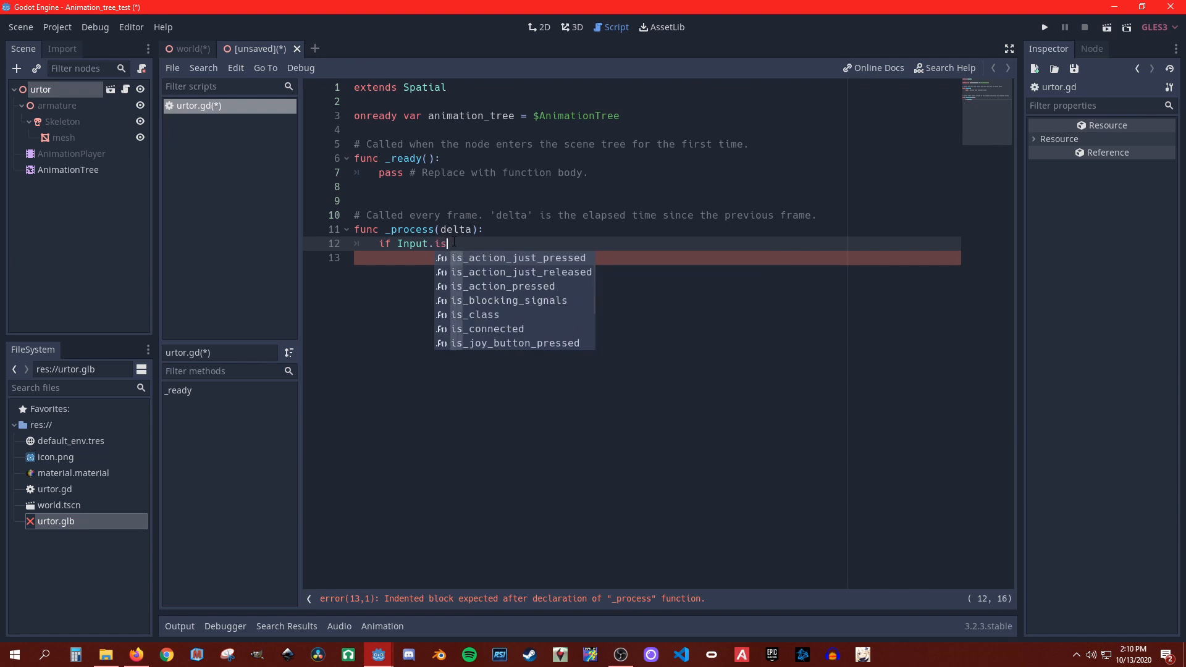
{"action": "key", "text": "Down"}
{"action": "key", "text": "Down"}
{"action": "key", "text": "Return"}
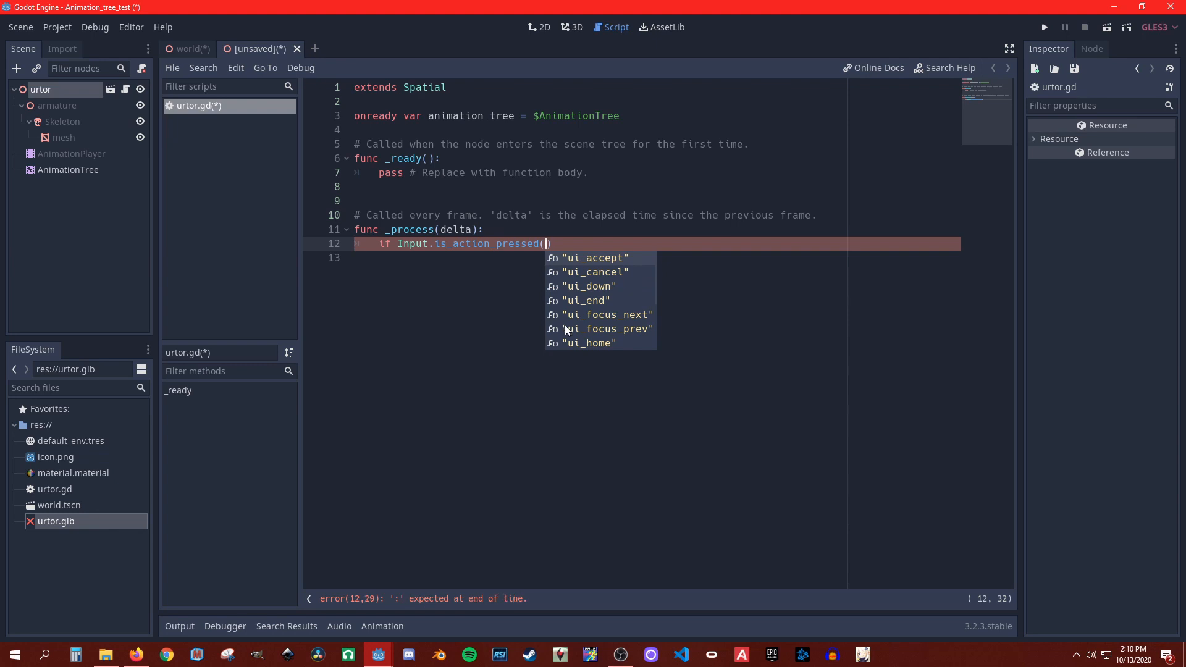
Step: Pass "ui_up" as the action argument of the is_action_pressed call
{"action": "type", "text": "ui_"}
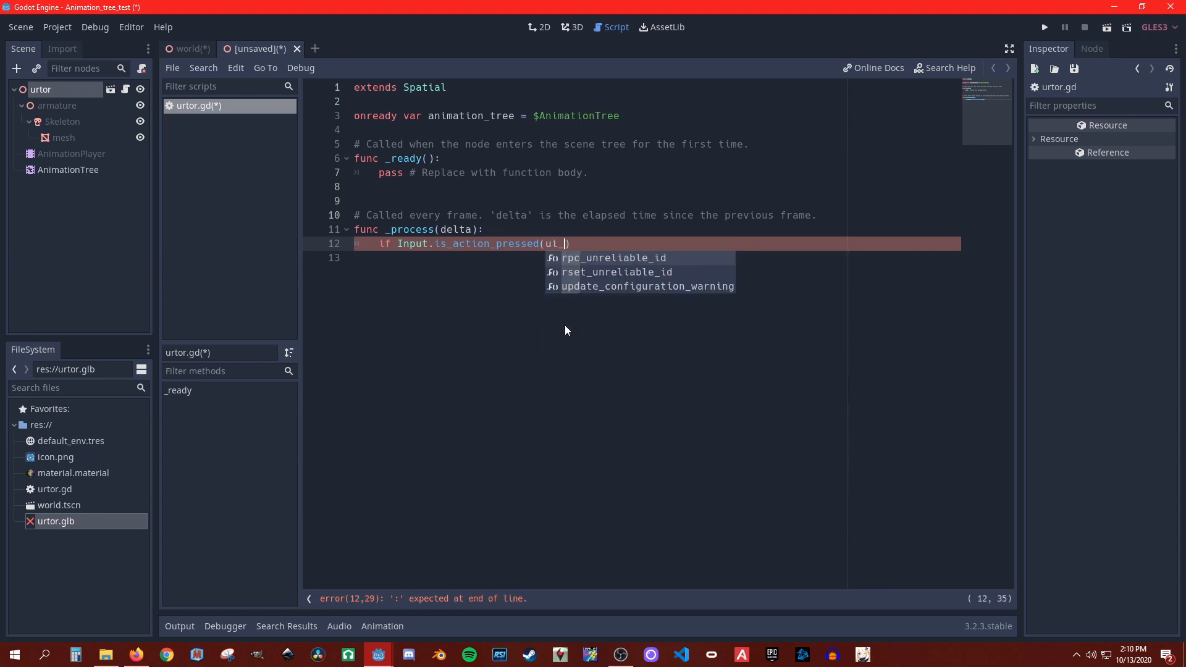
{"action": "key", "text": "BackSpace"}
{"action": "key", "text": "BackSpace"}
{"action": "key", "text": "BackSpace"}
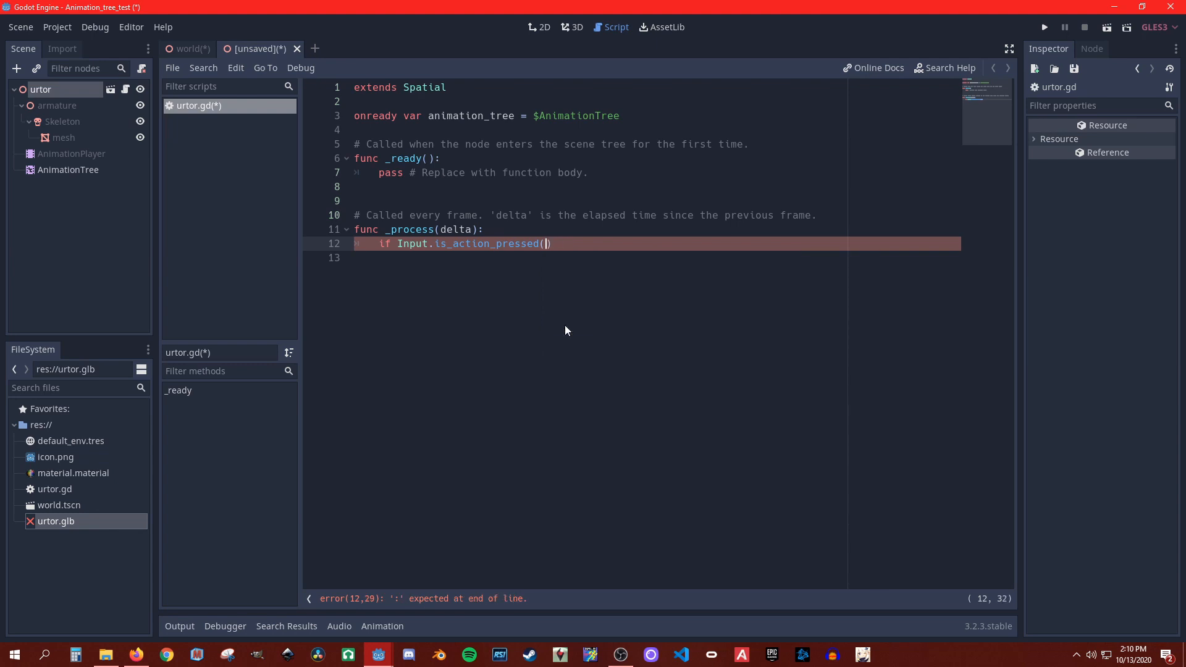
{"action": "type", "text": "\"ui"}
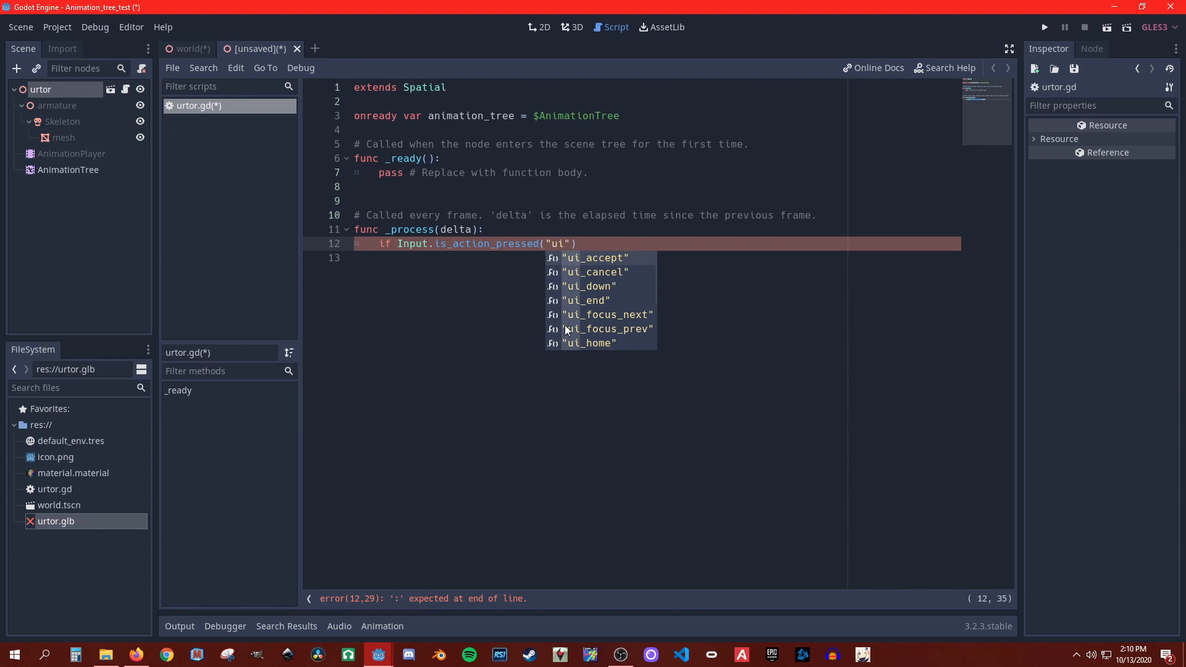
{"action": "type", "text": "_u"}
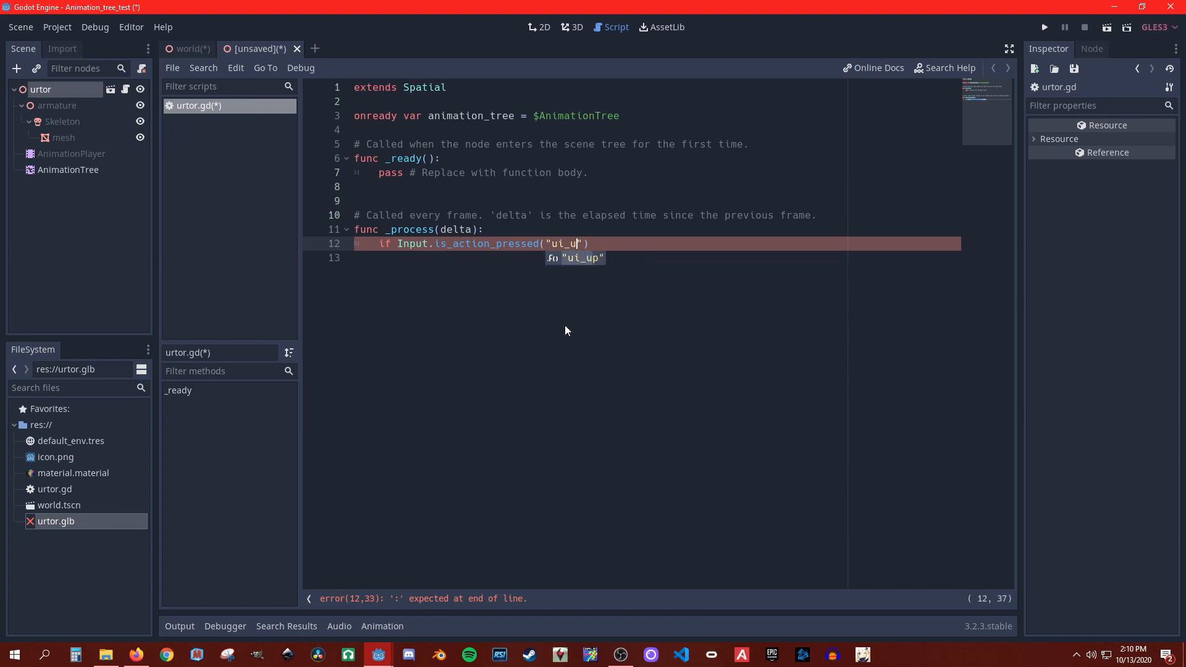
{"action": "key", "text": "Return"}
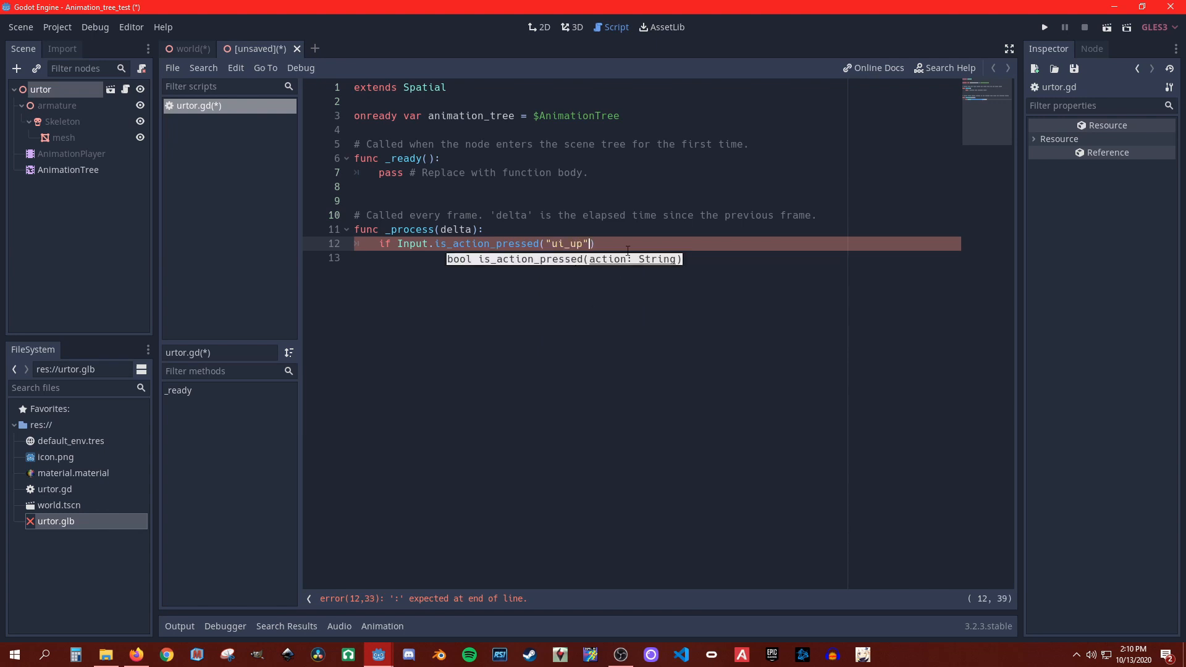
Step: Finish the if line with a colon and begin an animation_tree.set() call in the indented body
{"action": "key", "text": "Right"}
{"action": "type", "text": ":"}
{"action": "key", "text": "Return"}
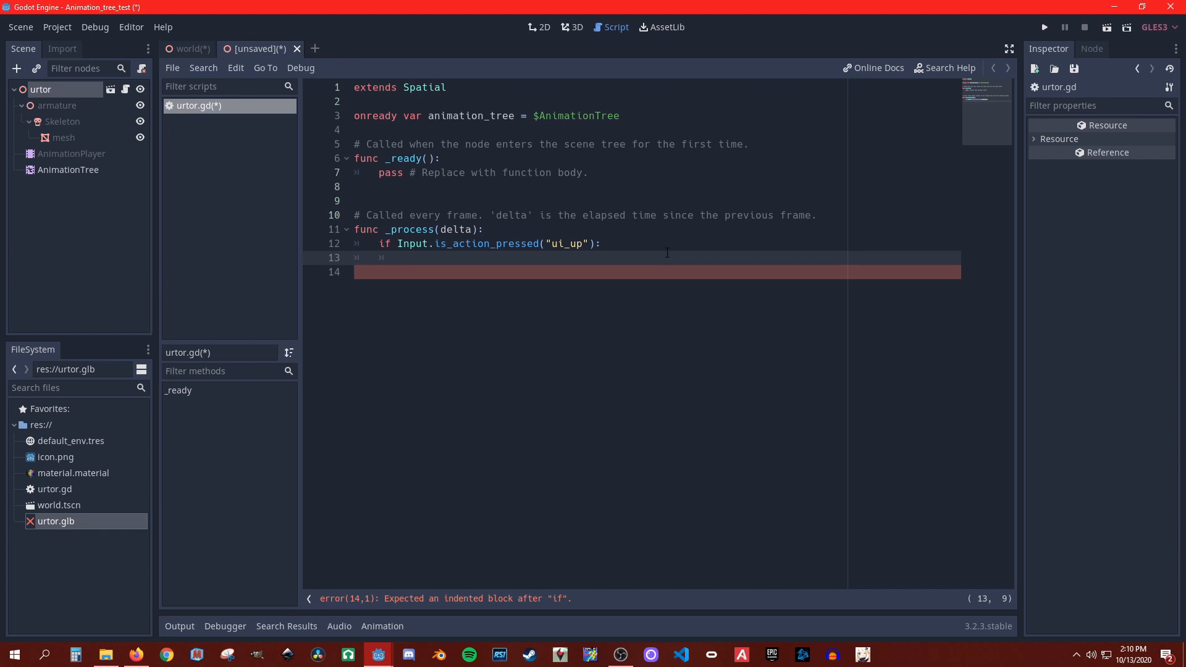
{"action": "type", "text": "anim"}
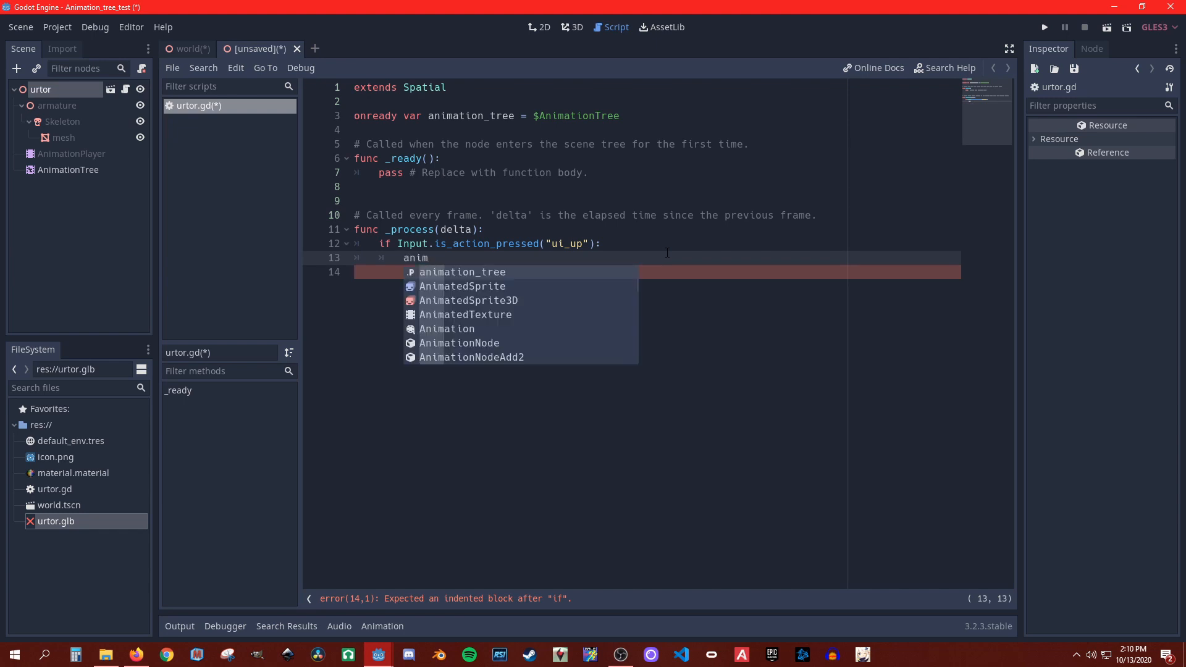
{"action": "key", "text": "Return"}
{"action": "type", "text": ".set"}
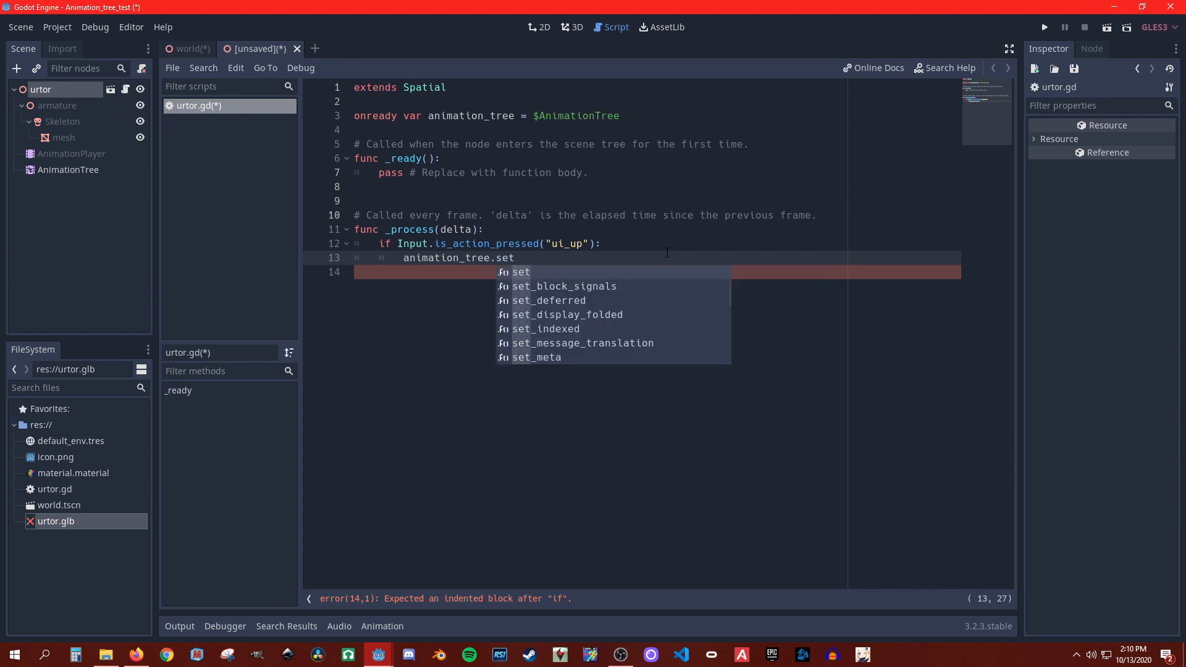
{"action": "key", "text": "Return"}
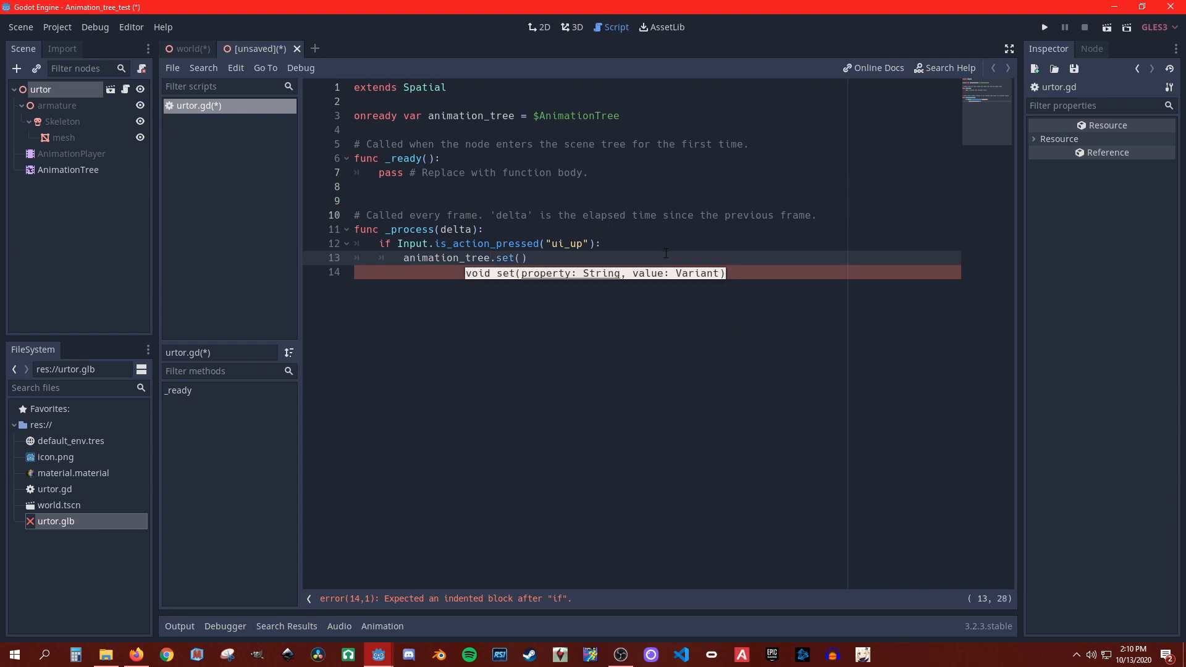
Step: Check the AnimationTree node's Blend 2 and One Shot parameters and rename the Blend2 node to running_state
{"action": "left_click", "coordinate": [87, 168]}
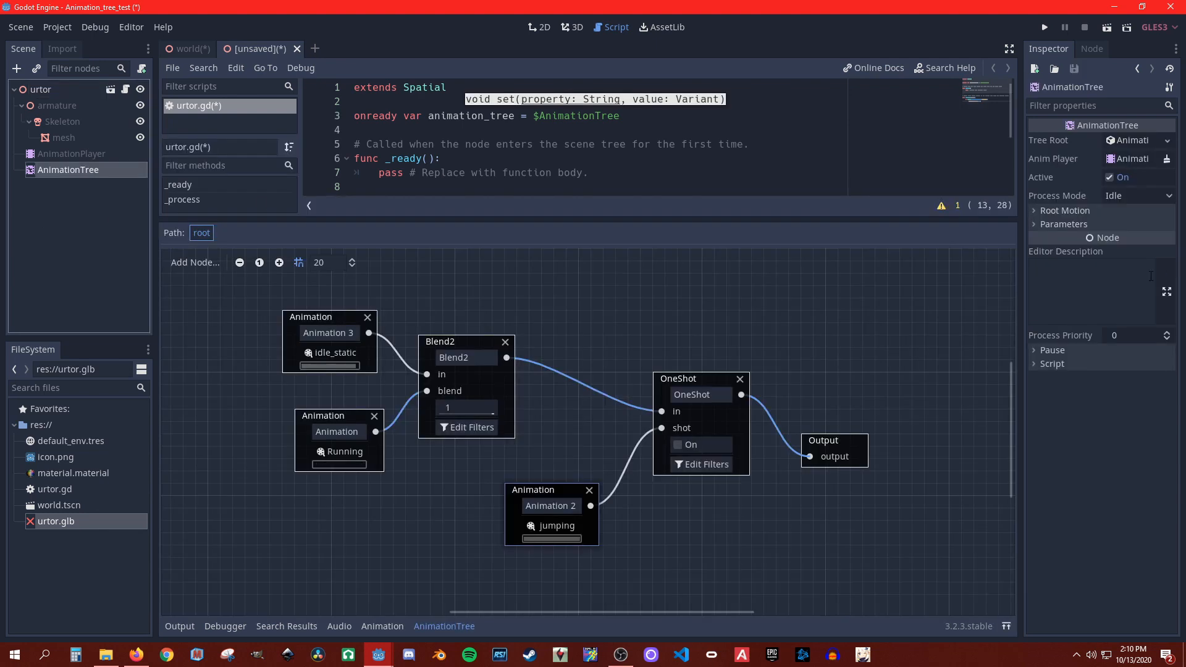
{"action": "left_click", "coordinate": [1039, 223]}
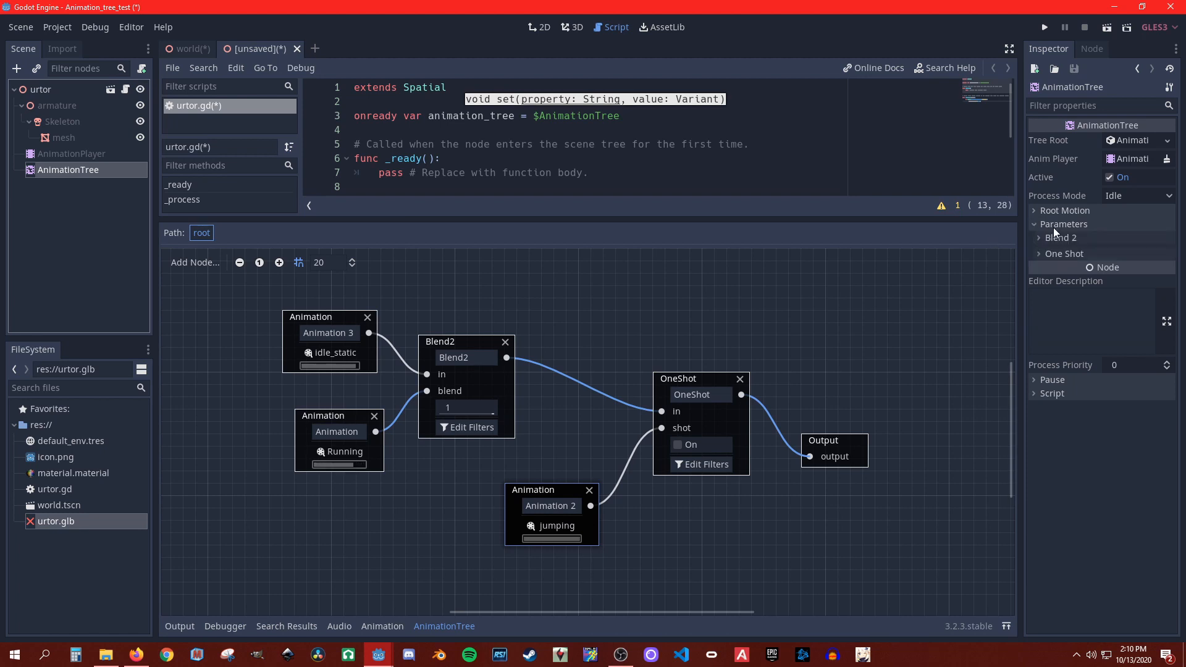
{"action": "left_click", "coordinate": [1050, 238]}
{"action": "left_click", "coordinate": [1042, 268]}
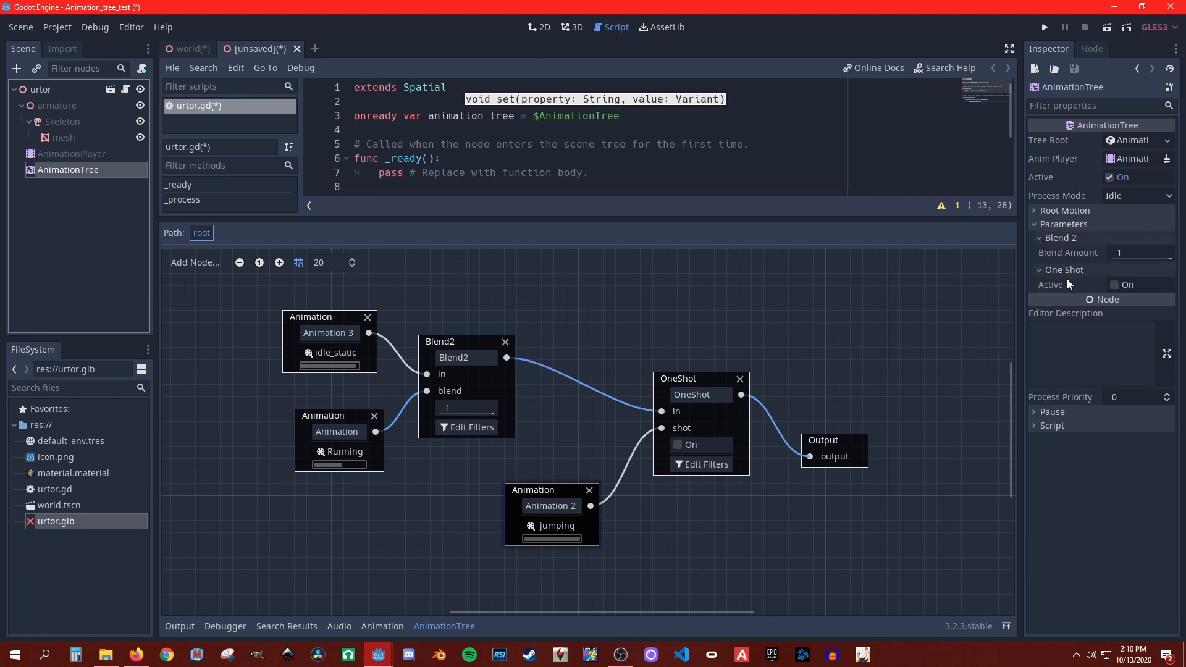
{"action": "left_click", "coordinate": [1067, 237]}
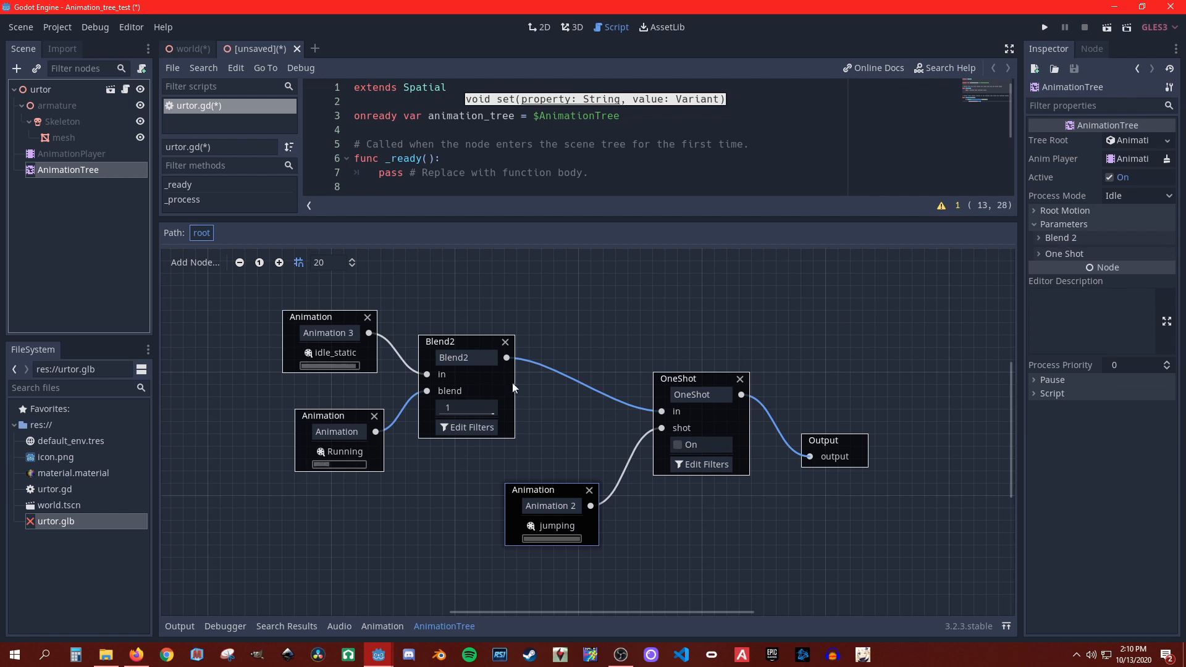
{"action": "left_click_drag", "start_coordinate": [477, 357], "coordinate": [458, 357]}
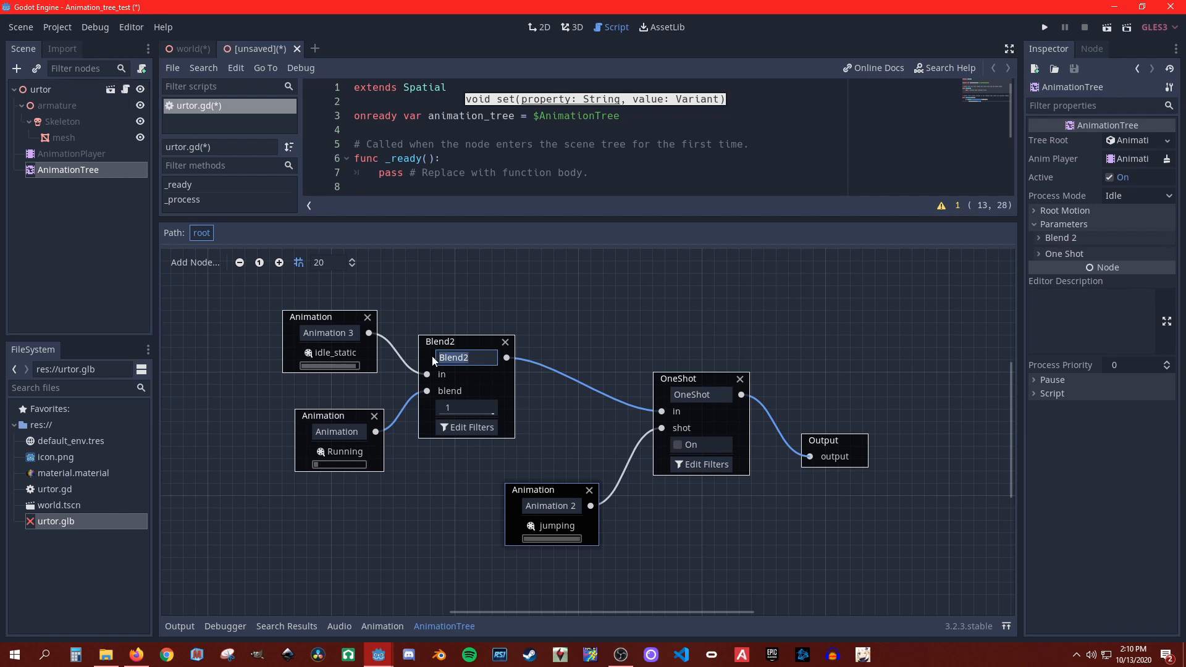
{"action": "type", "text": "running_state"}
{"action": "key", "text": "Return"}
Step: Rename the OneShot node in the blend graph to jump
{"action": "double_click", "coordinate": [716, 395]}
{"action": "type", "text": "jump"}
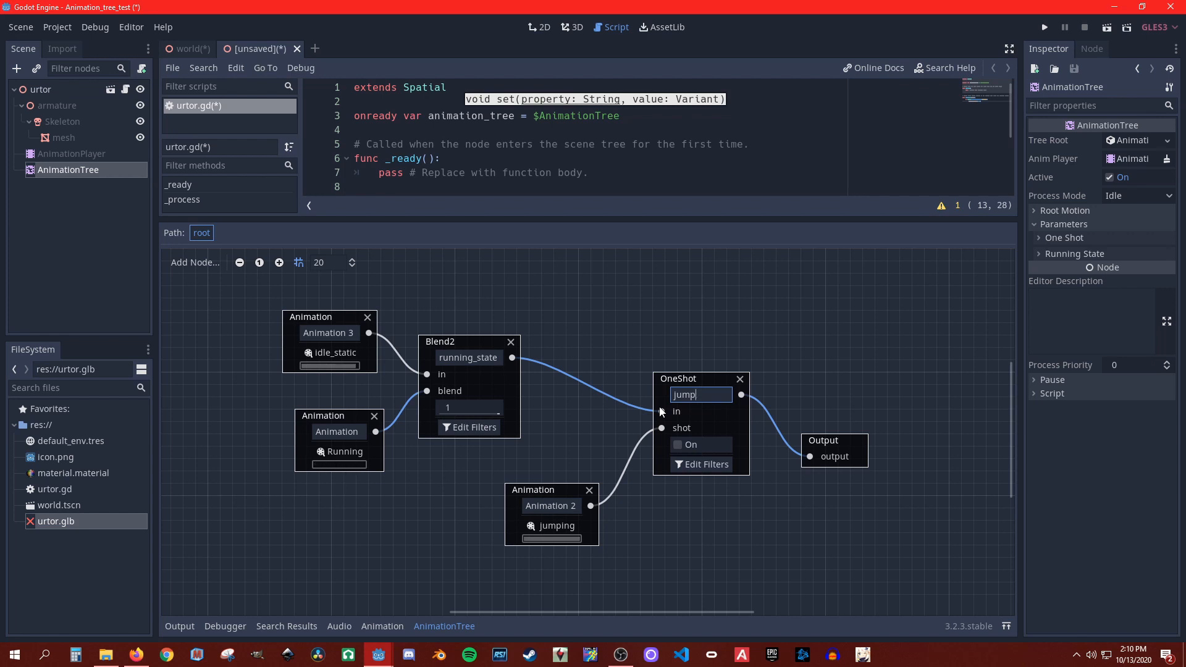
{"action": "key", "text": "Return"}
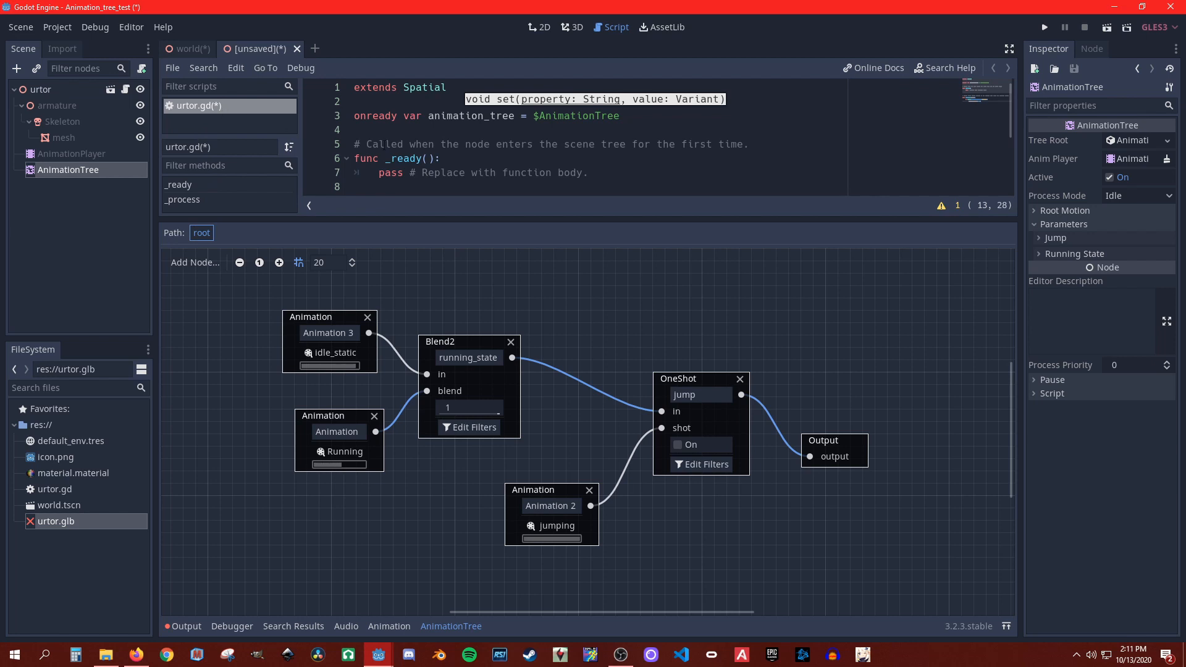
Step: Open a string argument in the set() call and look up the property path of Running State's Blend Amount
{"action": "left_click", "coordinate": [485, 146]}
{"action": "scroll", "coordinate": [602, 122], "scroll_direction": "down", "scroll_amount": 3}
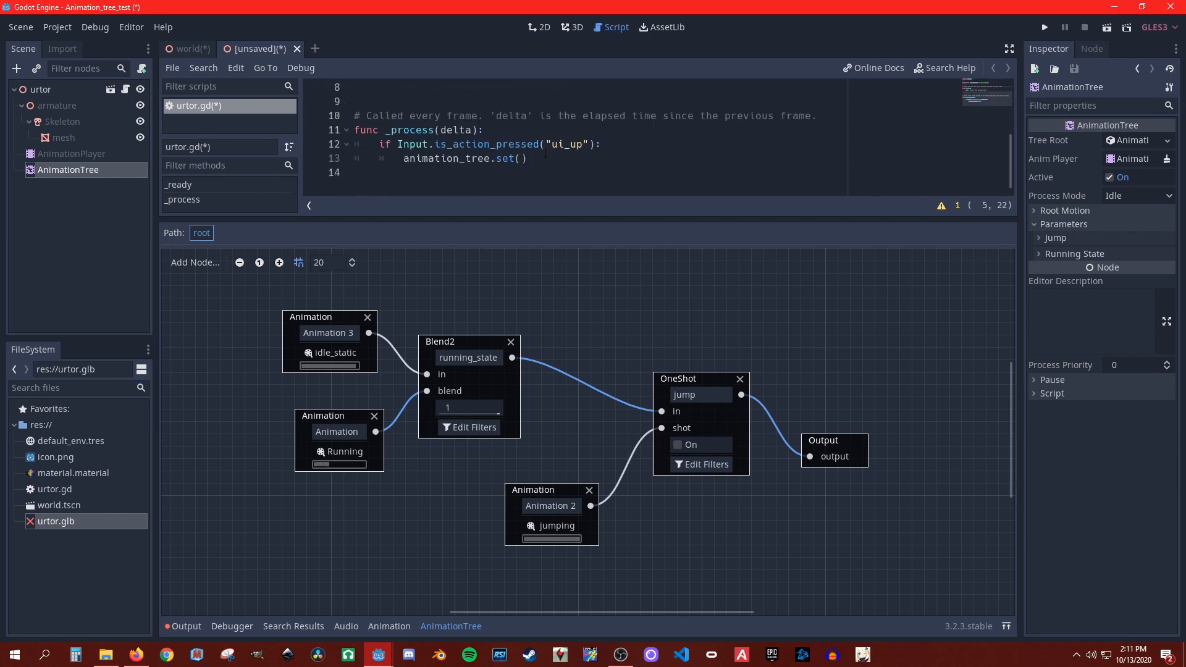
{"action": "left_click", "coordinate": [522, 159]}
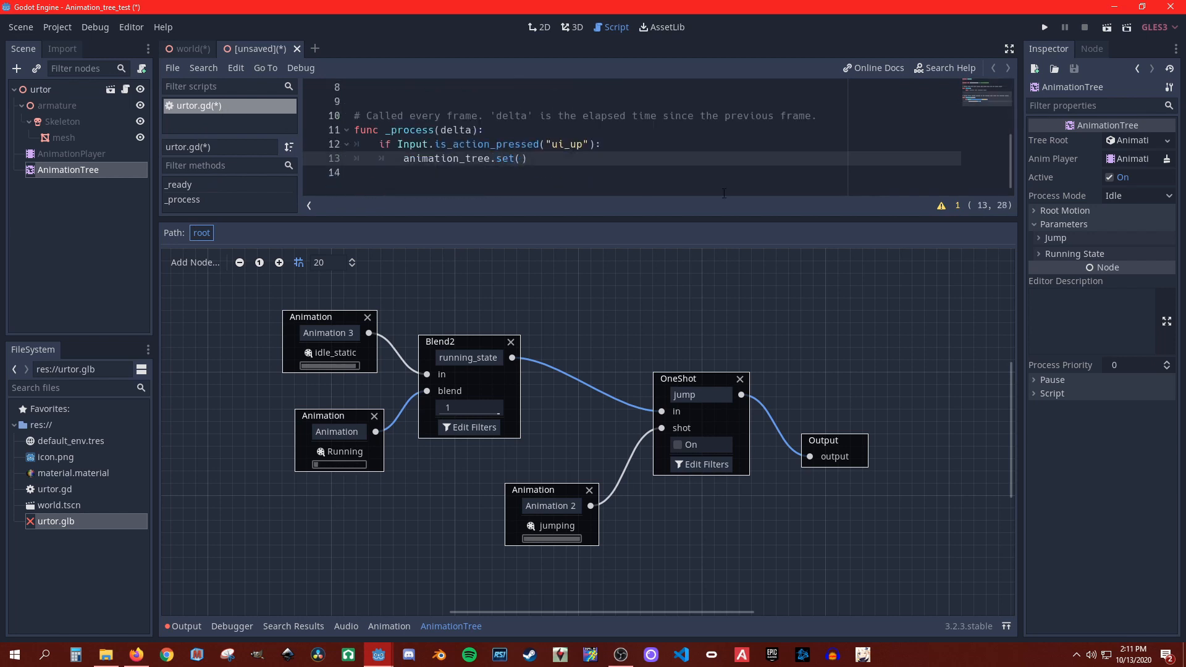
{"action": "type", "text": "\""}
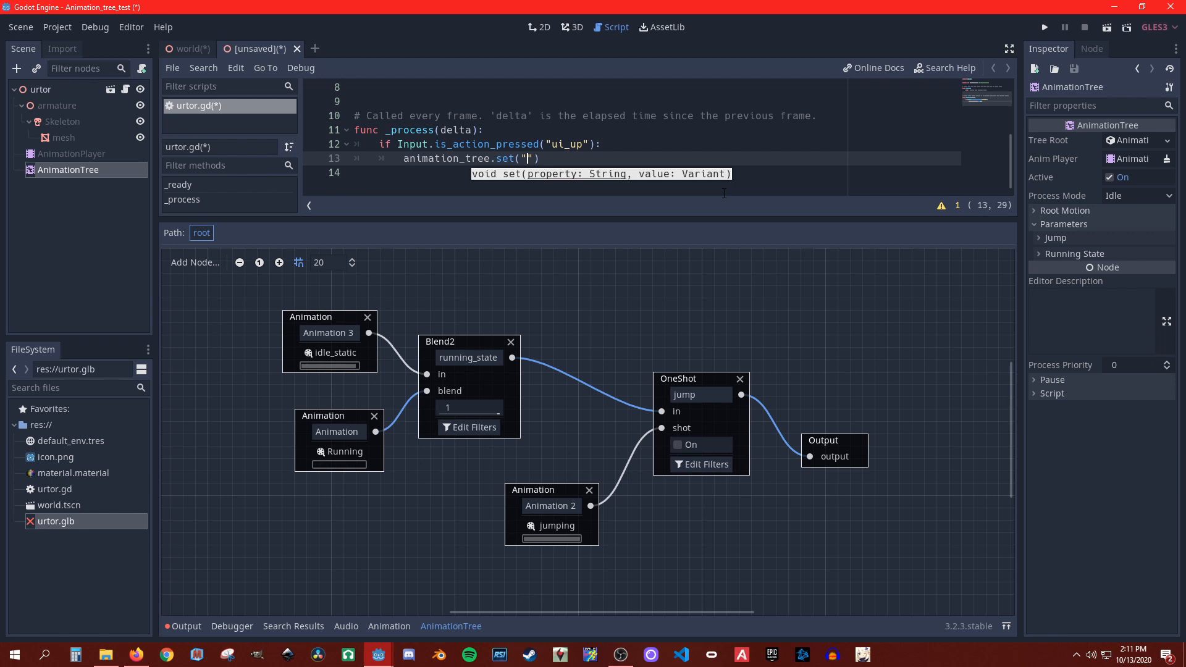
{"action": "left_click", "coordinate": [1044, 239]}
{"action": "left_click", "coordinate": [1044, 269]}
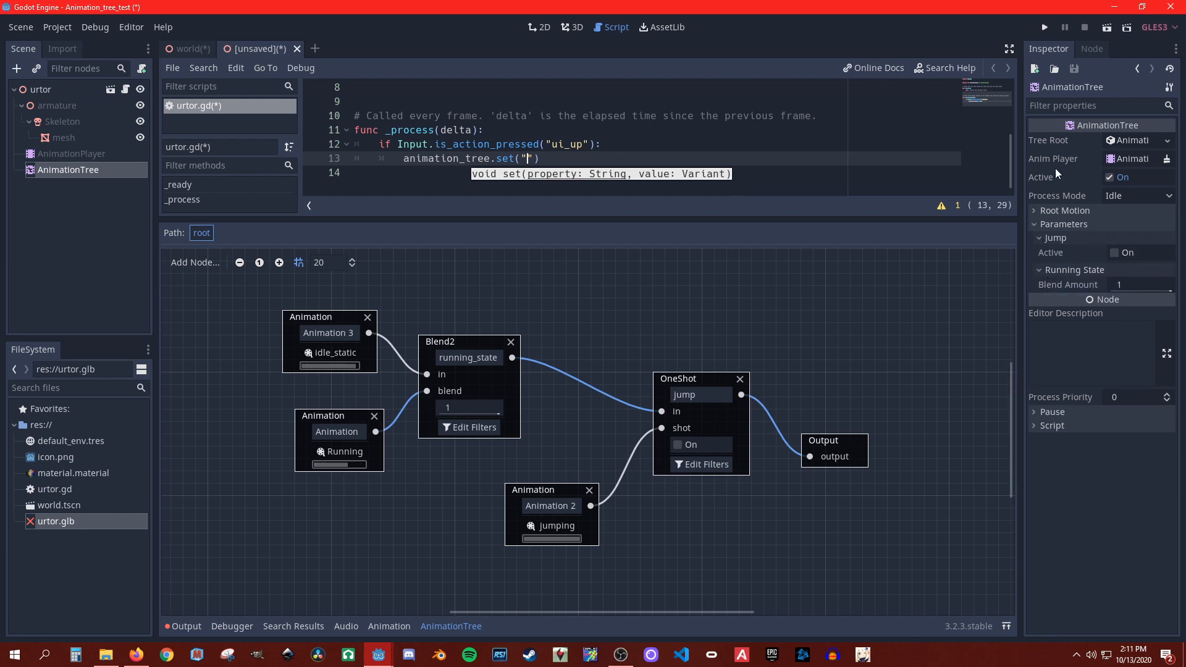
{"action": "mouse_move", "coordinate": [1075, 286]}
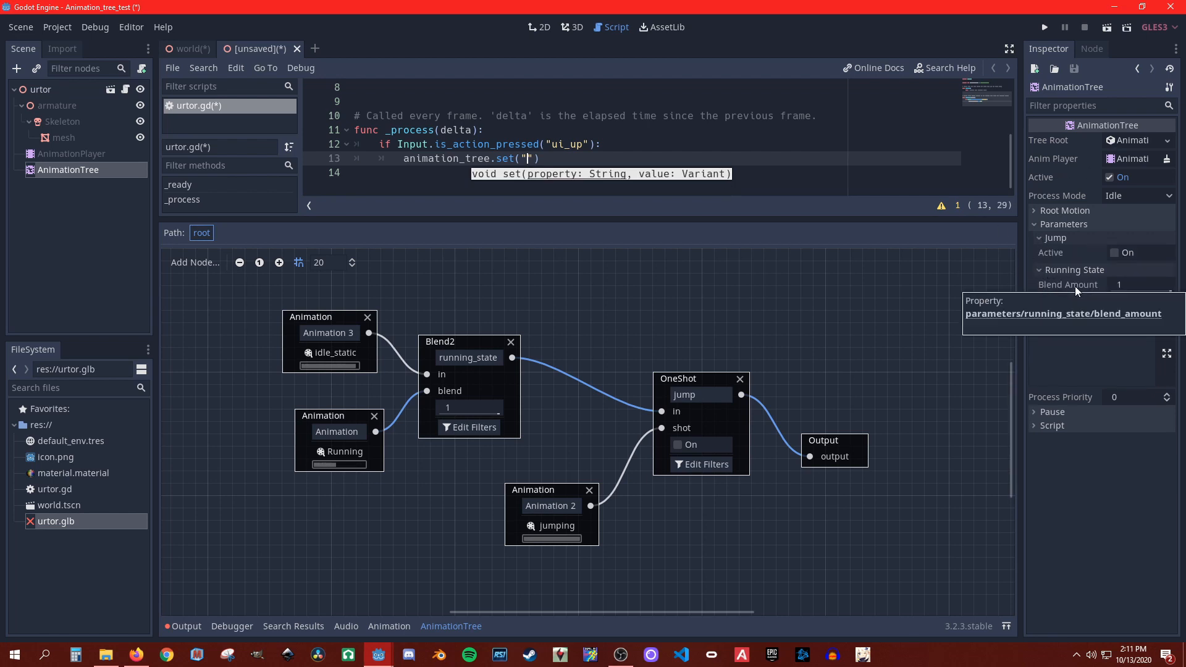
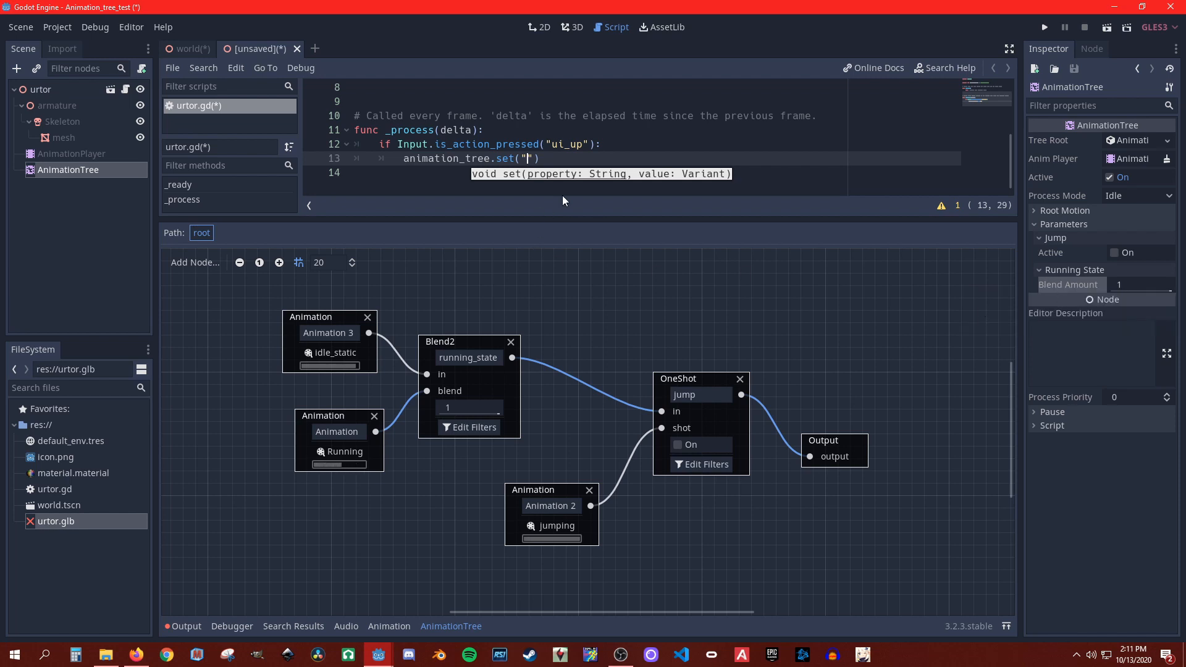
Step: Pass "parameters/running_state/blend_amount" as the property and 1 as the value in the set() call
{"action": "type", "text": "paramet"}
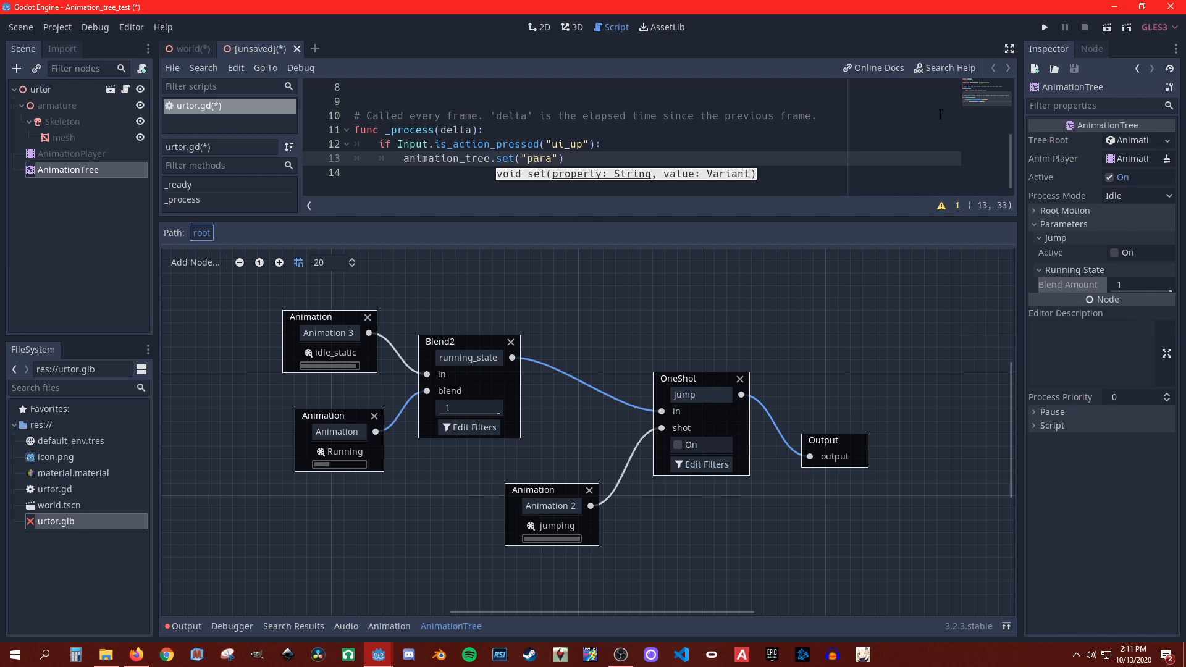
{"action": "type", "text": "ers/"}
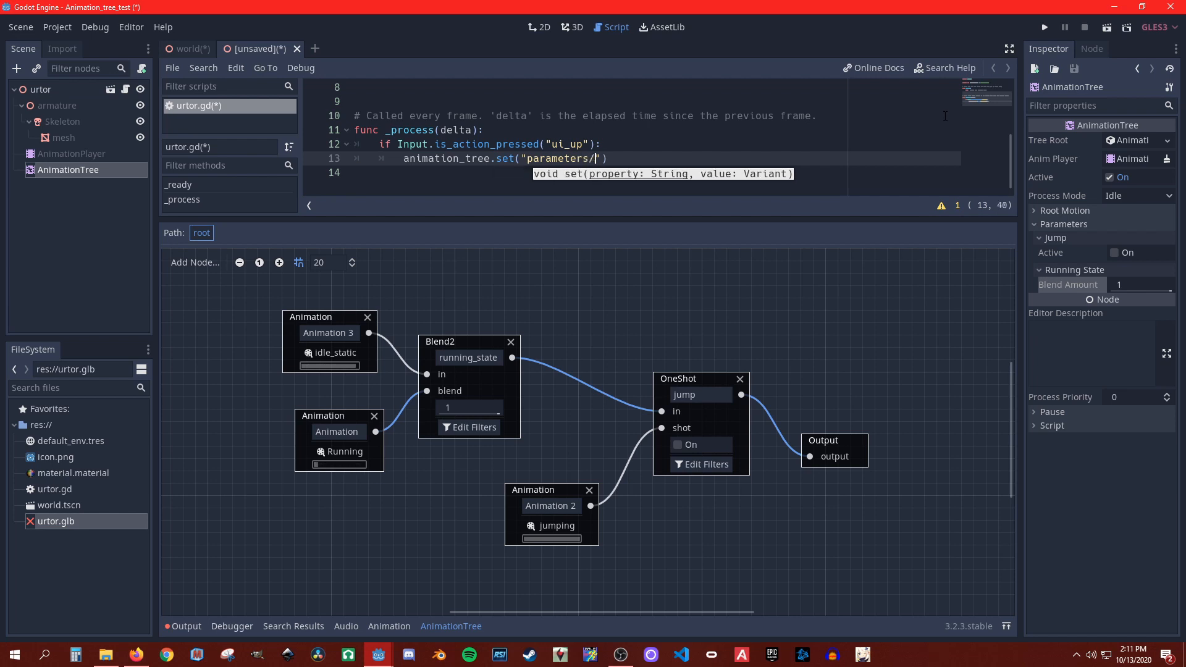
{"action": "type", "text": "running"}
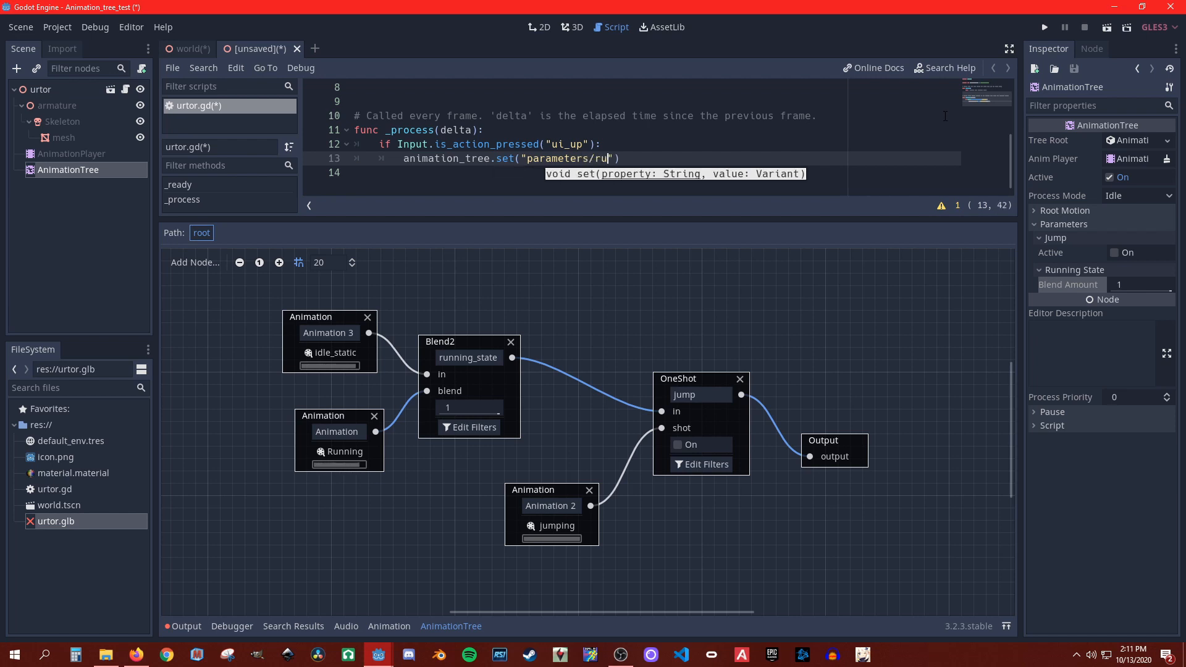
{"action": "type", "text": "_state"}
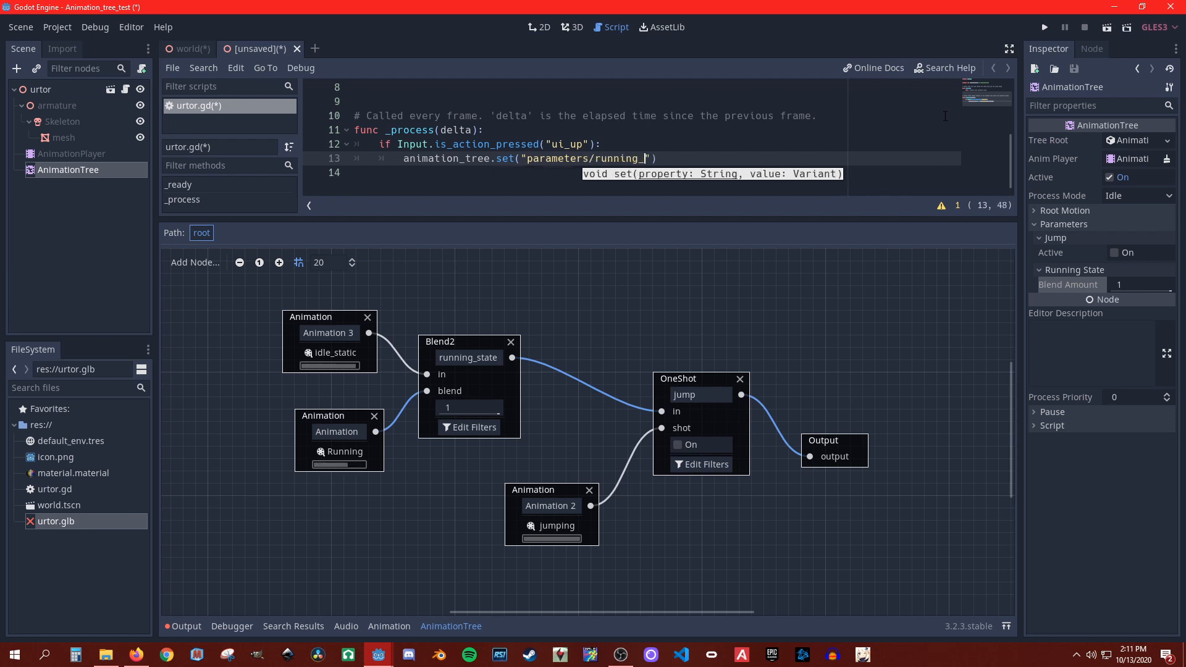
{"action": "type", "text": "/"}
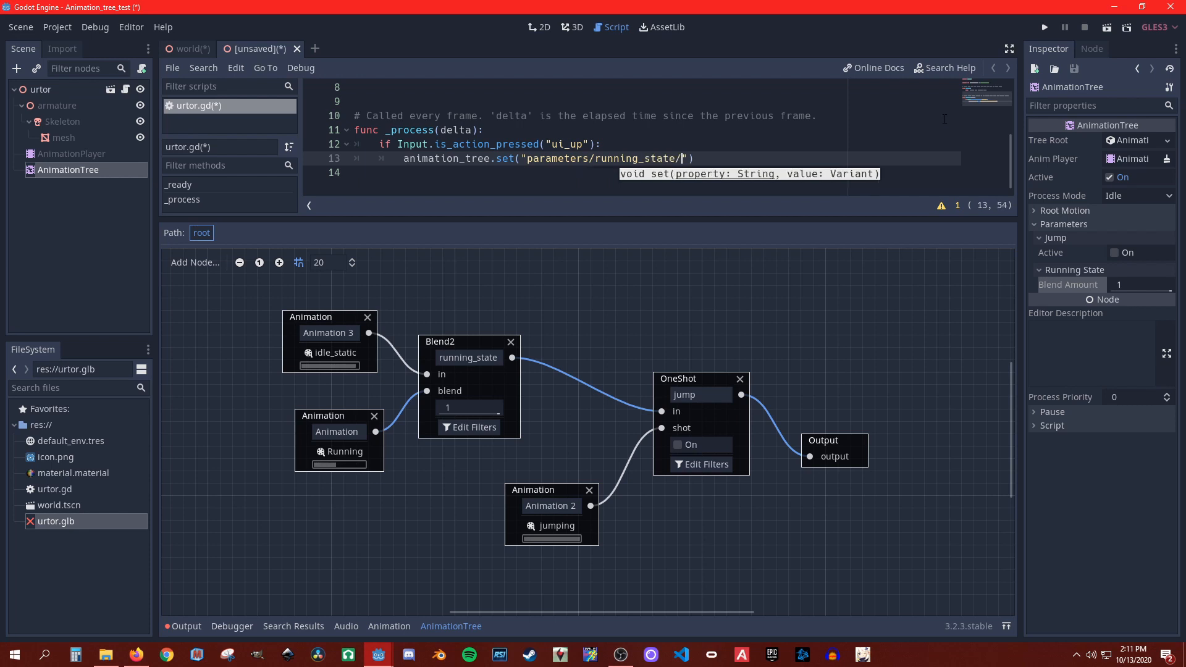
{"action": "type", "text": "blend"}
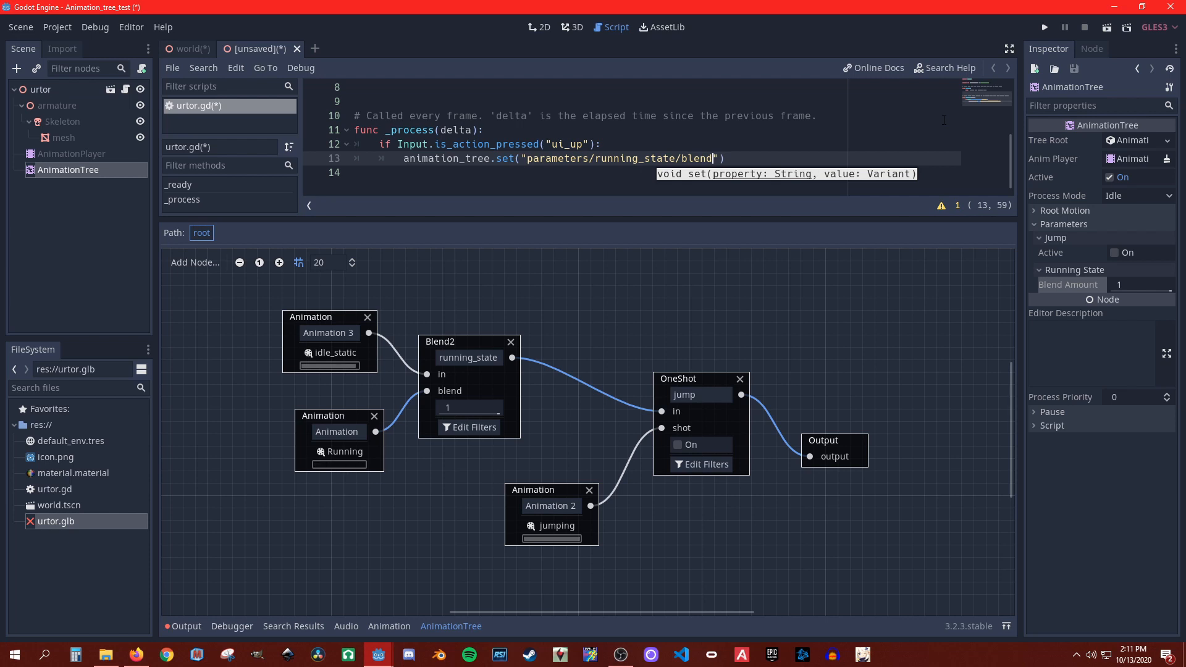
{"action": "type", "text": "_amount"}
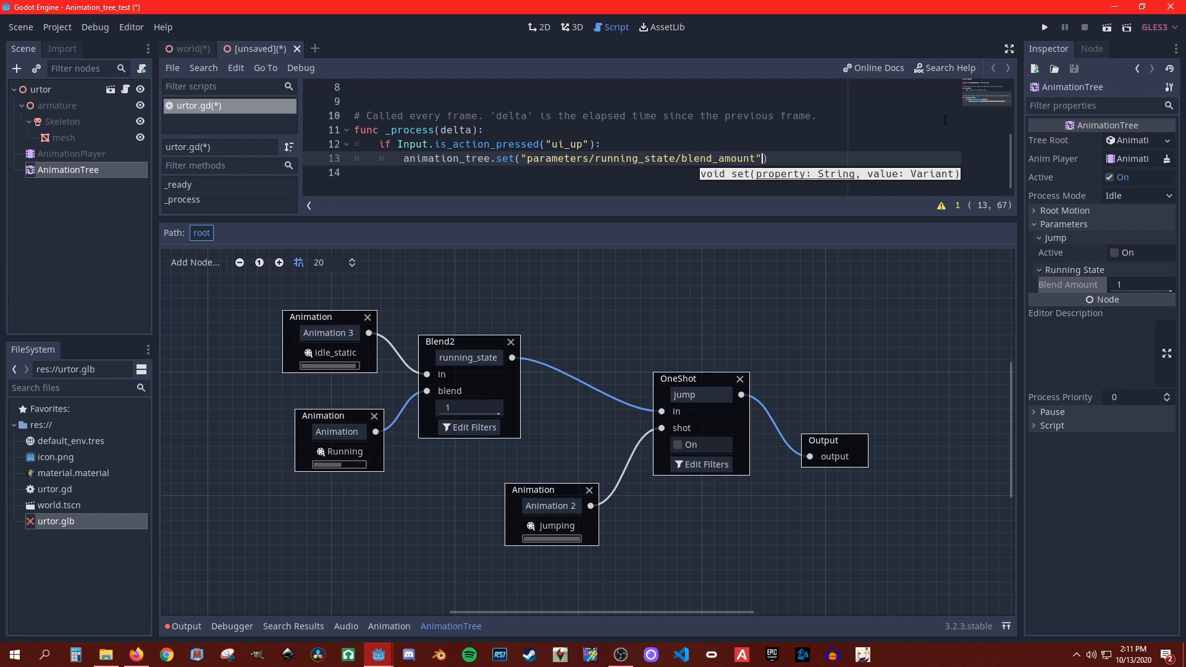
{"action": "type", "text": "\", 1"}
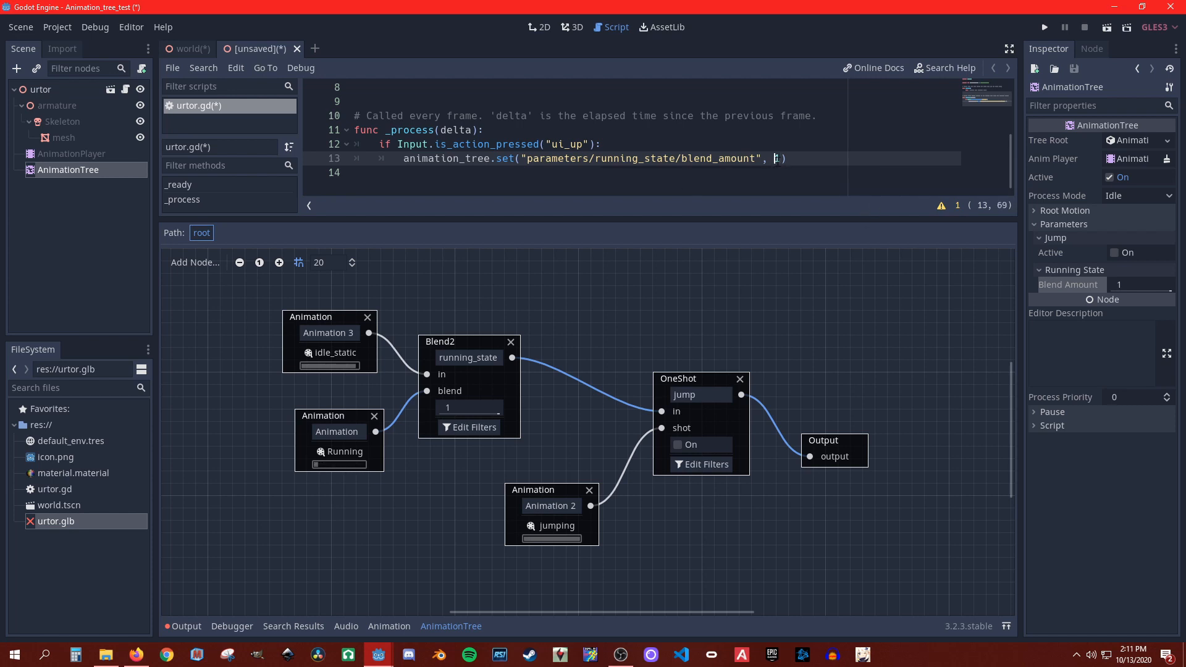
{"action": "left_click_drag", "start_coordinate": [782, 159], "coordinate": [773, 159]}
{"action": "key", "text": "Up"}
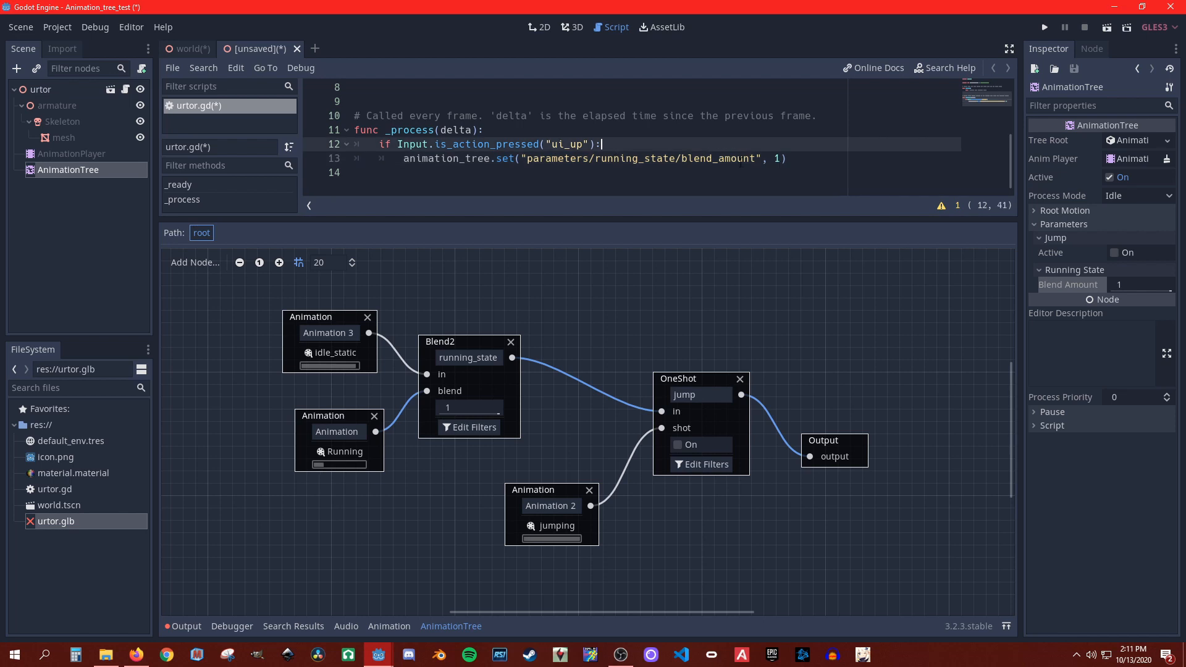
{"action": "left_click_drag", "start_coordinate": [775, 162], "coordinate": [781, 159]}
{"action": "left_click", "coordinate": [805, 168]}
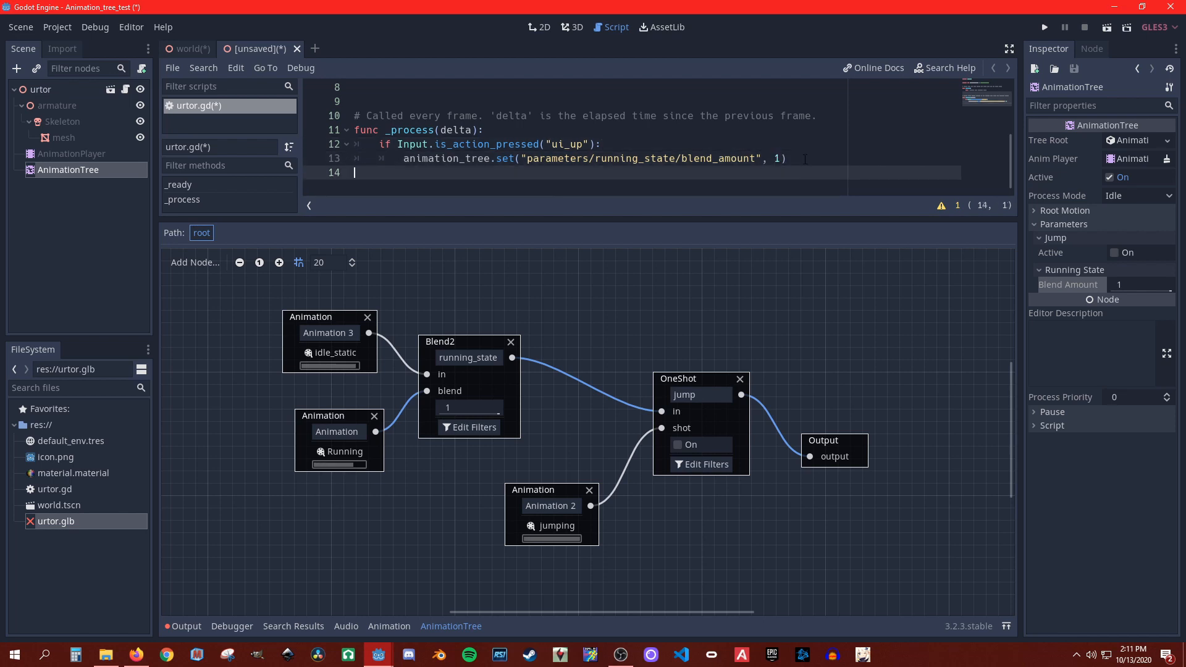
Step: Start an elif condition on Input in a new line below the set() call
{"action": "left_click", "coordinate": [805, 158]}
{"action": "key", "text": "Return"}
{"action": "type", "text": "else"}
{"action": "type", "text": " Inp"}
{"action": "type", "text": "ut"}
{"action": "key", "text": "BackSpace"}
{"action": "key", "text": "BackSpace"}
{"action": "key", "text": "BackSpace"}
{"action": "key", "text": "BackSpace"}
{"action": "key", "text": "BackSpace"}
{"action": "key", "text": "BackSpace"}
{"action": "key", "text": "BackSpace"}
{"action": "key", "text": "BackSpace"}
{"action": "type", "text": "if Inpu"}
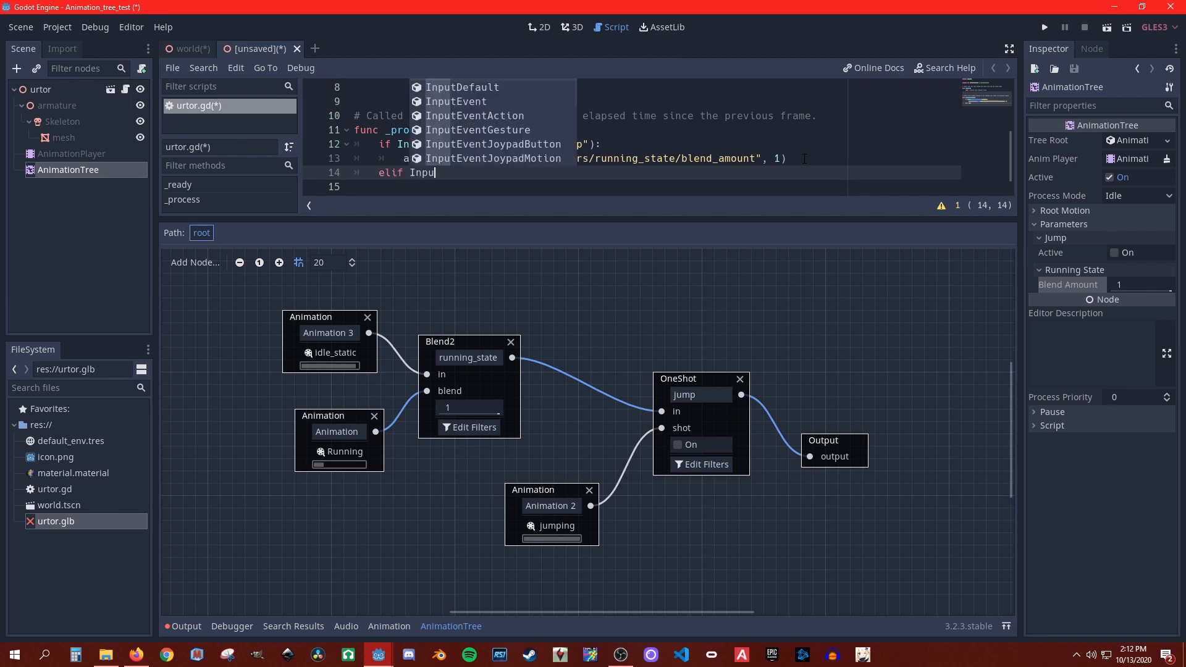
{"action": "type", "text": "t."}
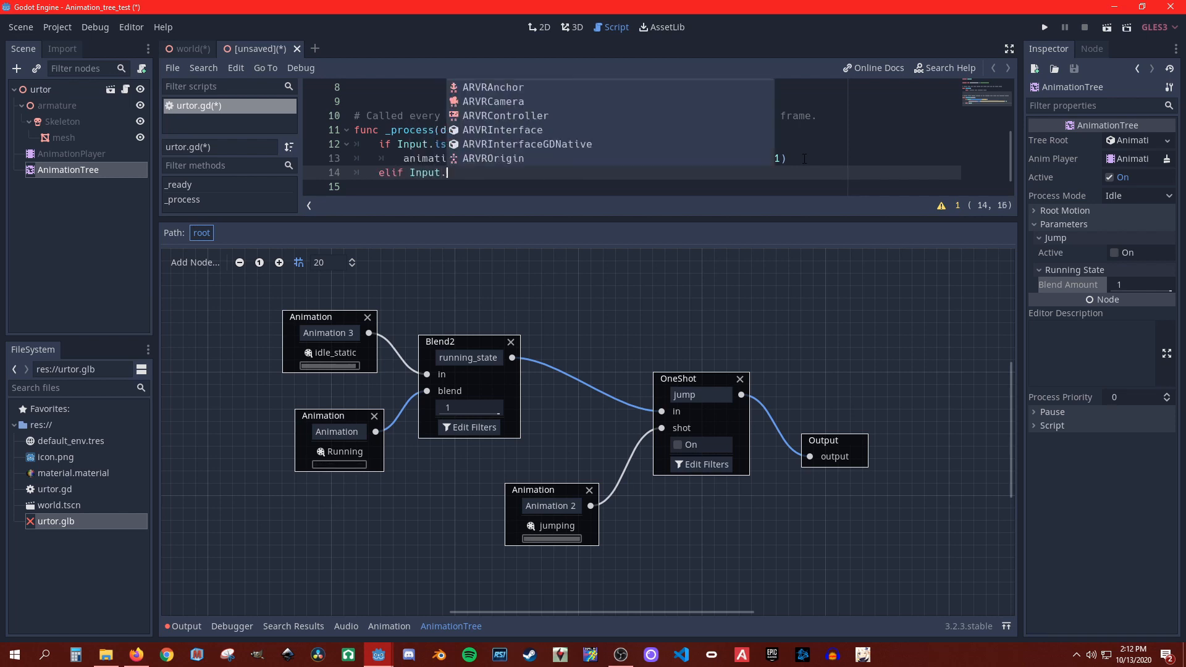
Step: Complete the elif condition as Input.is_action_just_released("ui_up"): with the action name correctly quoted
{"action": "type", "text": "is"}
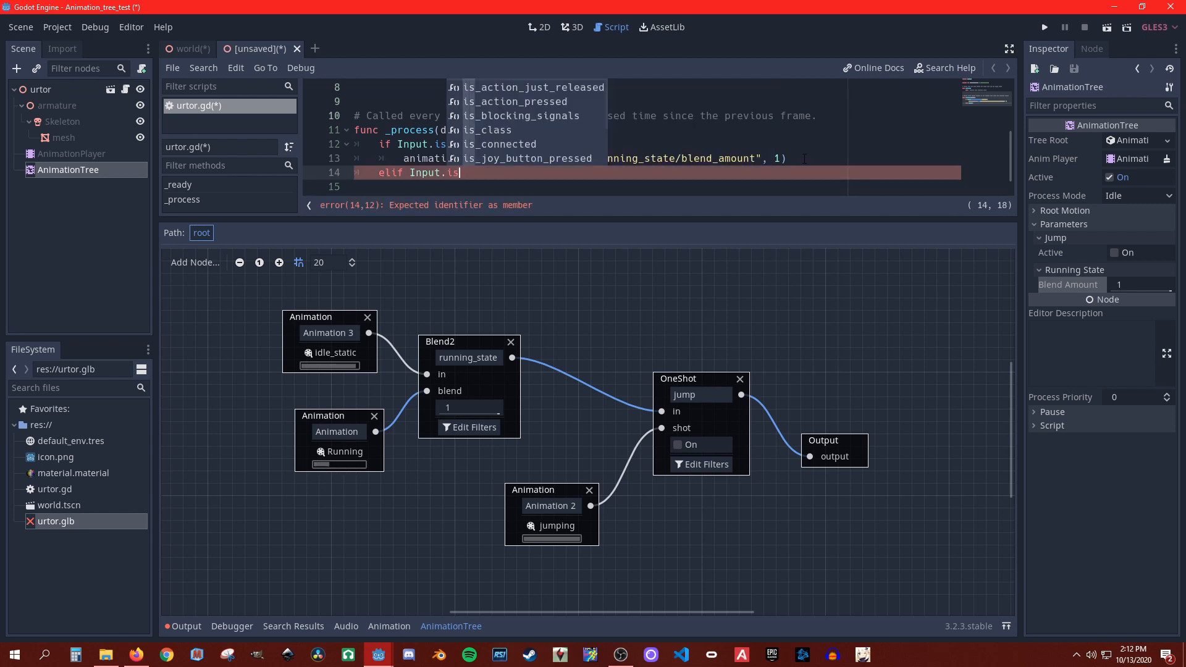
{"action": "key", "text": "Return"}
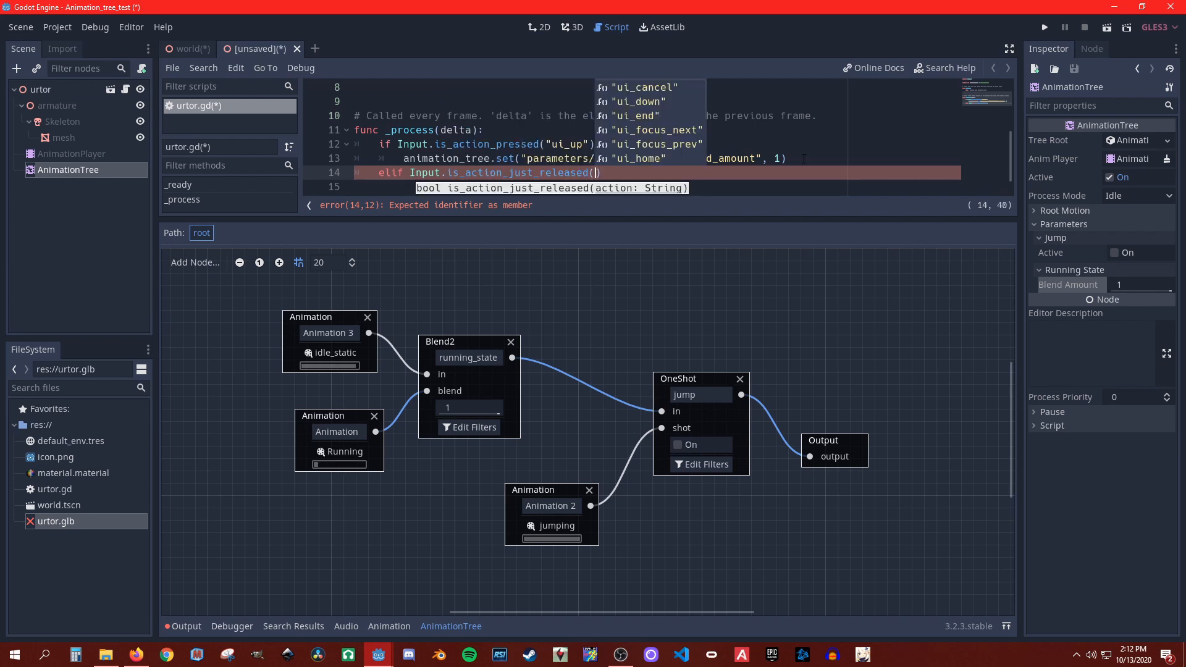
{"action": "type", "text": "ui_"}
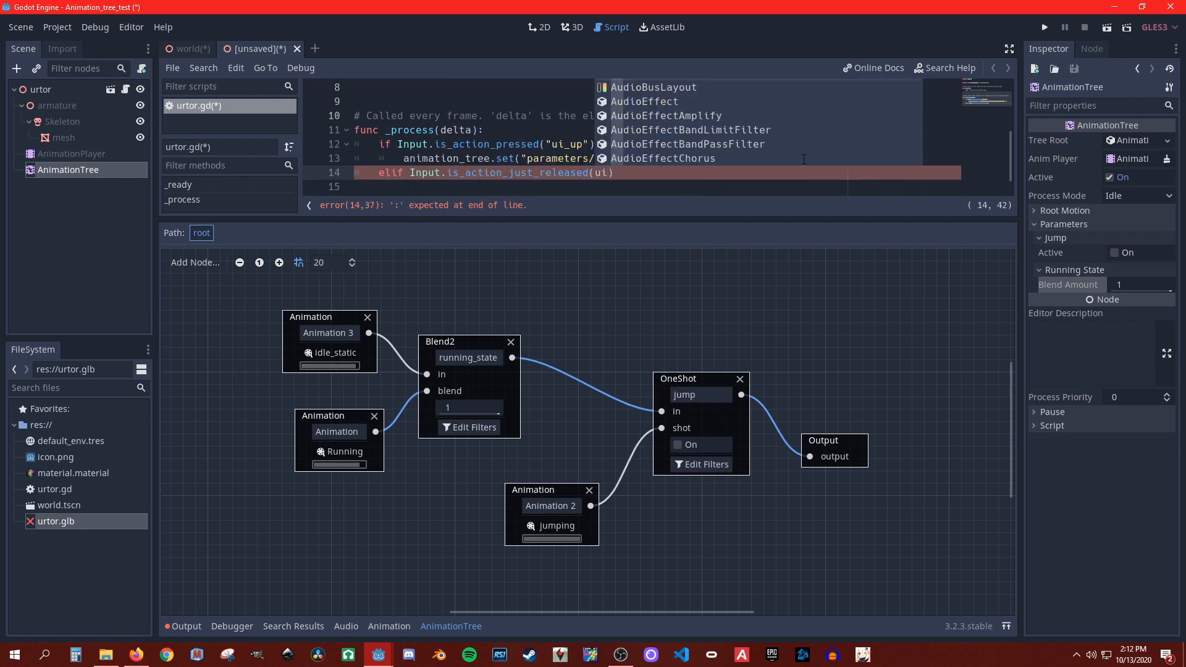
{"action": "type", "text": "up"}
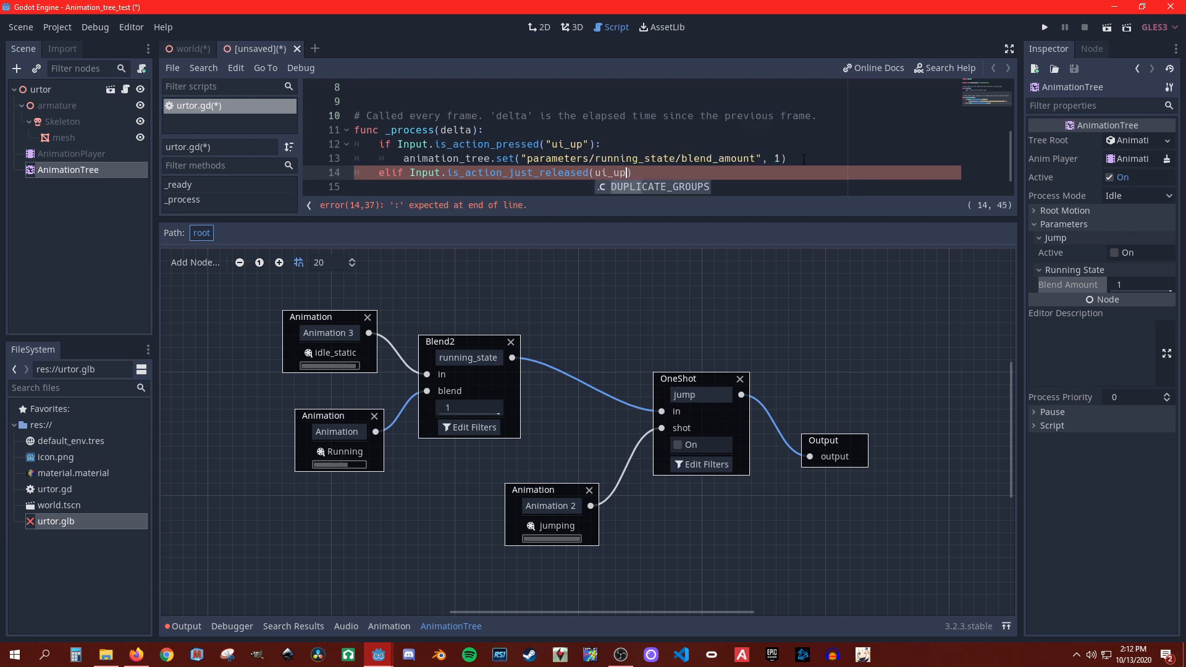
{"action": "type", "text": "\""}
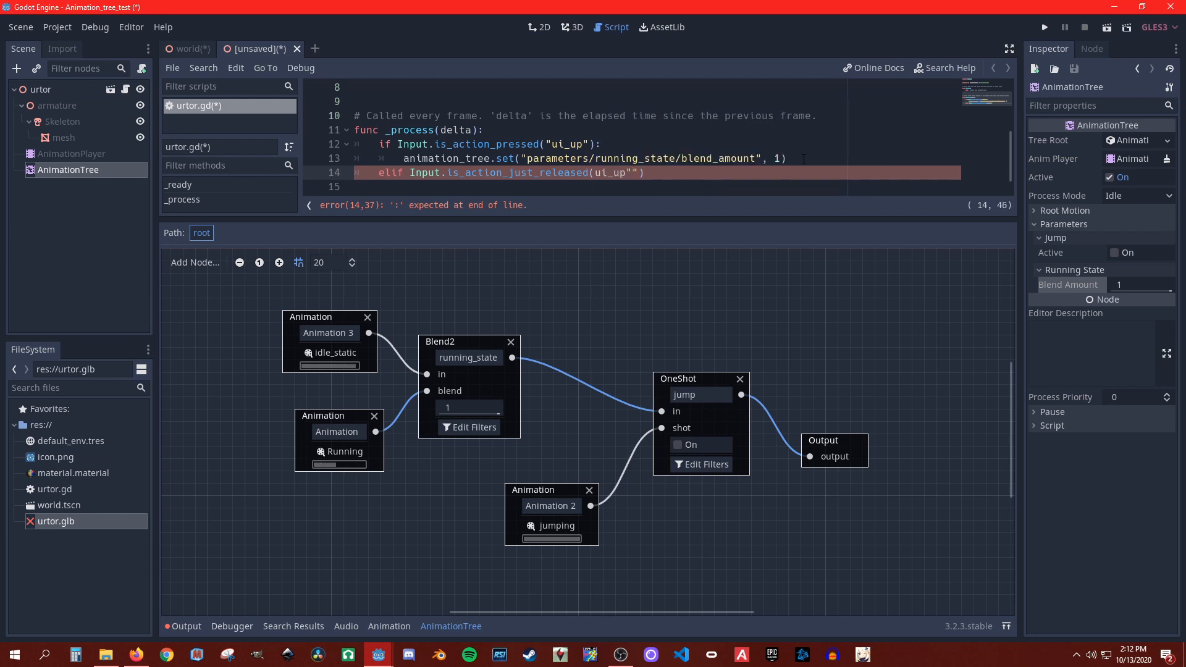
{"action": "key", "text": "Left"}
{"action": "key", "text": "Left"}
{"action": "type", "text": "\""}
{"action": "left_click", "coordinate": [646, 175]}
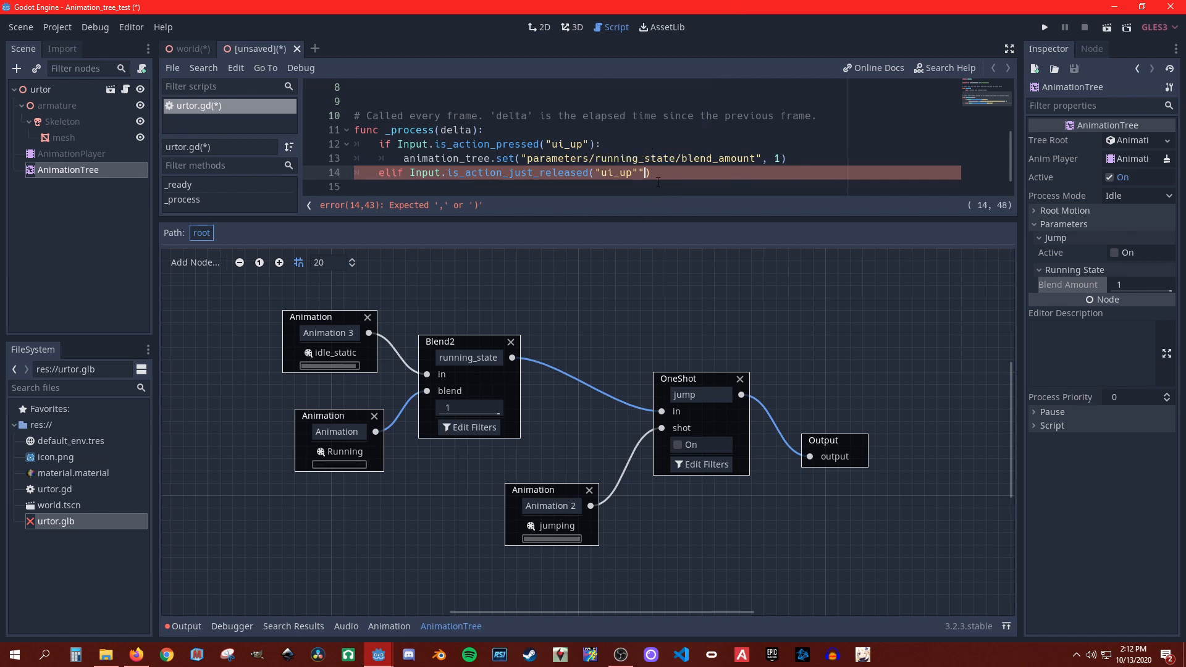
{"action": "key", "text": "BackSpace"}
{"action": "left_click", "coordinate": [665, 173]}
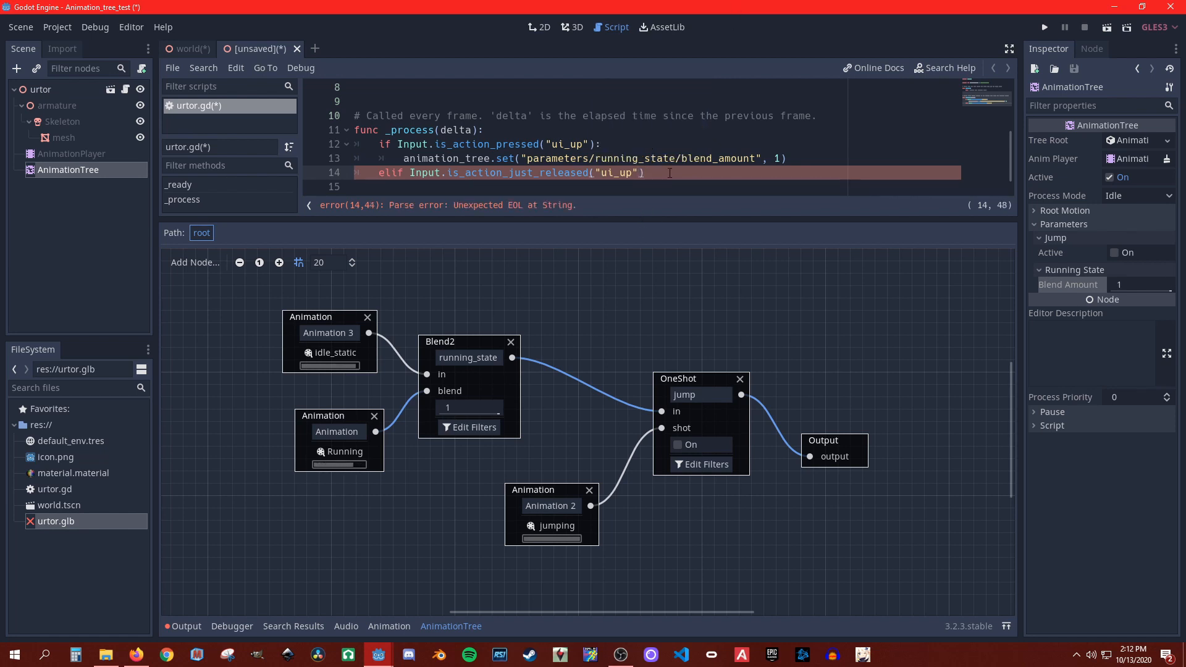
{"action": "type", "text": ":"}
Step: Copy the animation_tree.set() call for blend_amount into the elif body and set its value to 0
{"action": "key", "text": "Return"}
{"action": "left_click_drag", "start_coordinate": [403, 159], "coordinate": [792, 162]}
{"action": "key", "text": "ctrl+c"}
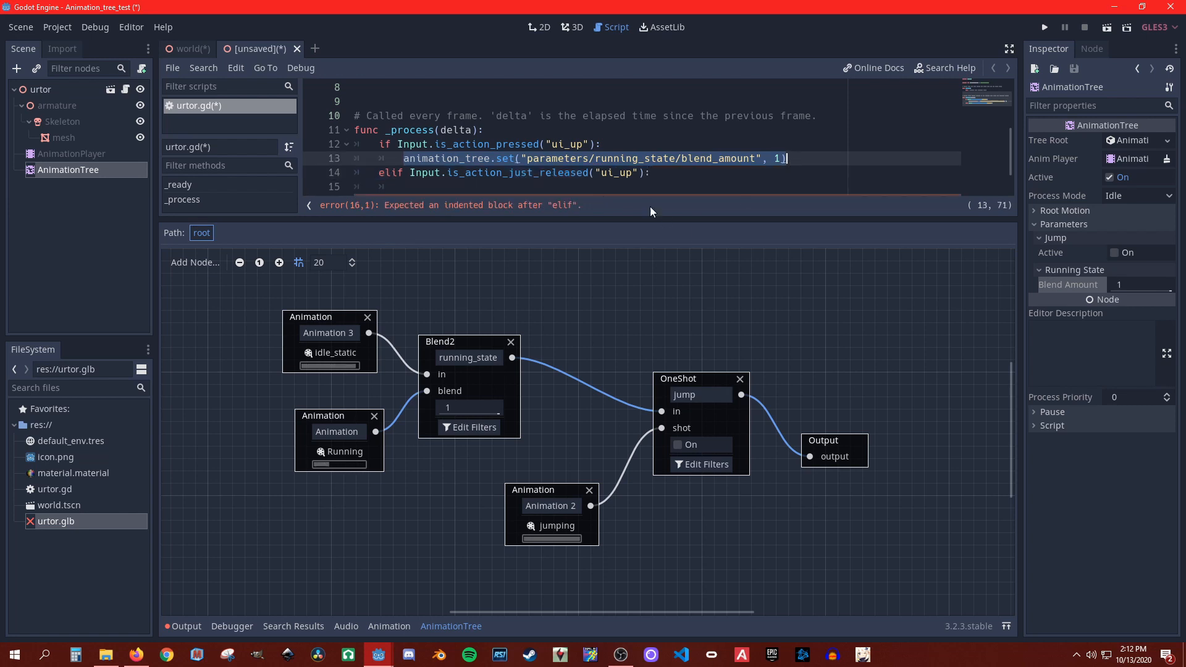
{"action": "left_click", "coordinate": [538, 187]}
{"action": "key", "text": "ctrl+v"}
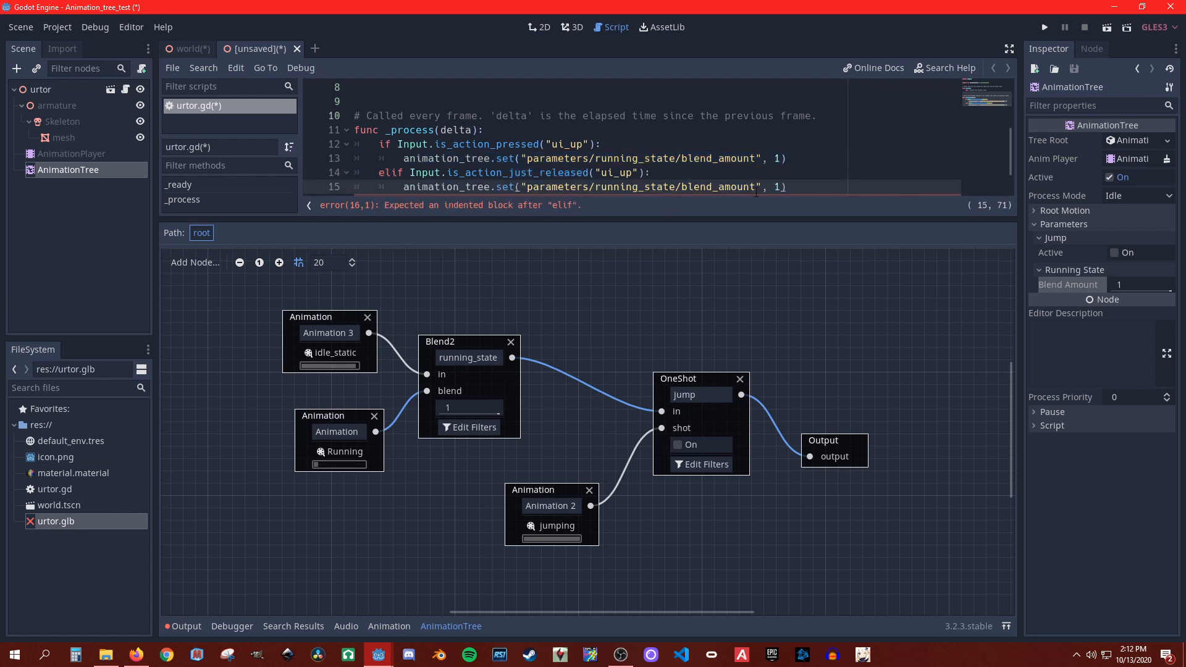
{"action": "left_click_drag", "start_coordinate": [781, 188], "coordinate": [773, 188]}
{"action": "type", "text": "0"}
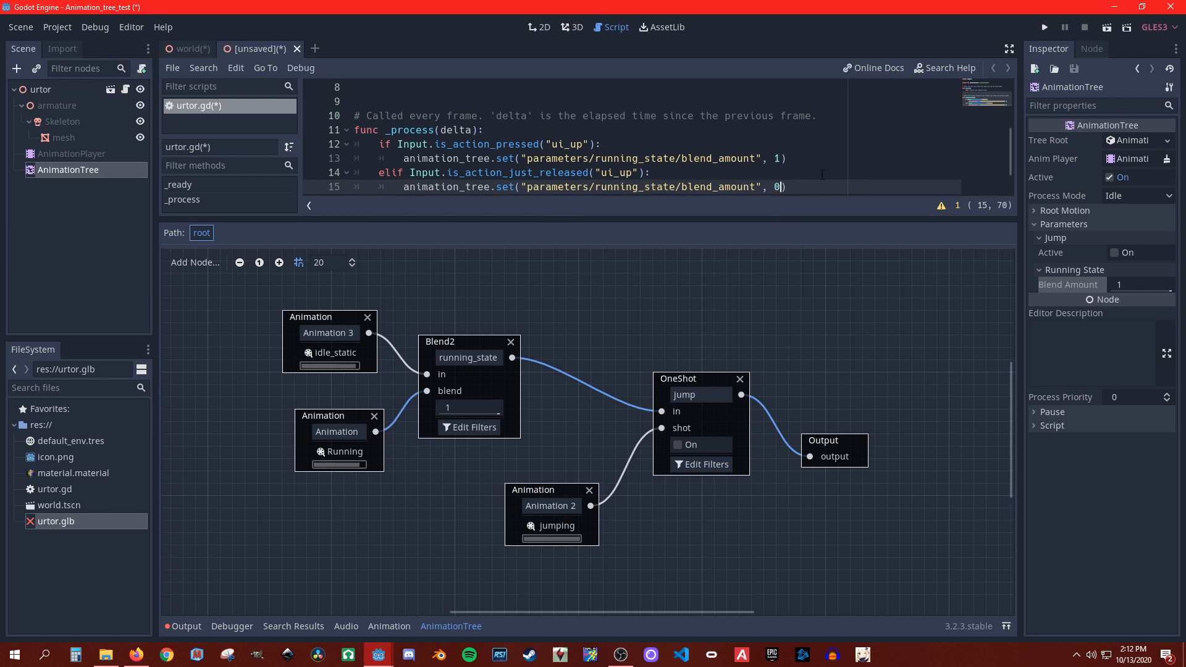
Step: Start a separate if condition with Input.is_action_just_pressed() below the elif block, leaving an empty line between them
{"action": "key", "text": "End"}
{"action": "scroll", "coordinate": [840, 173], "scroll_direction": "down", "scroll_amount": 1}
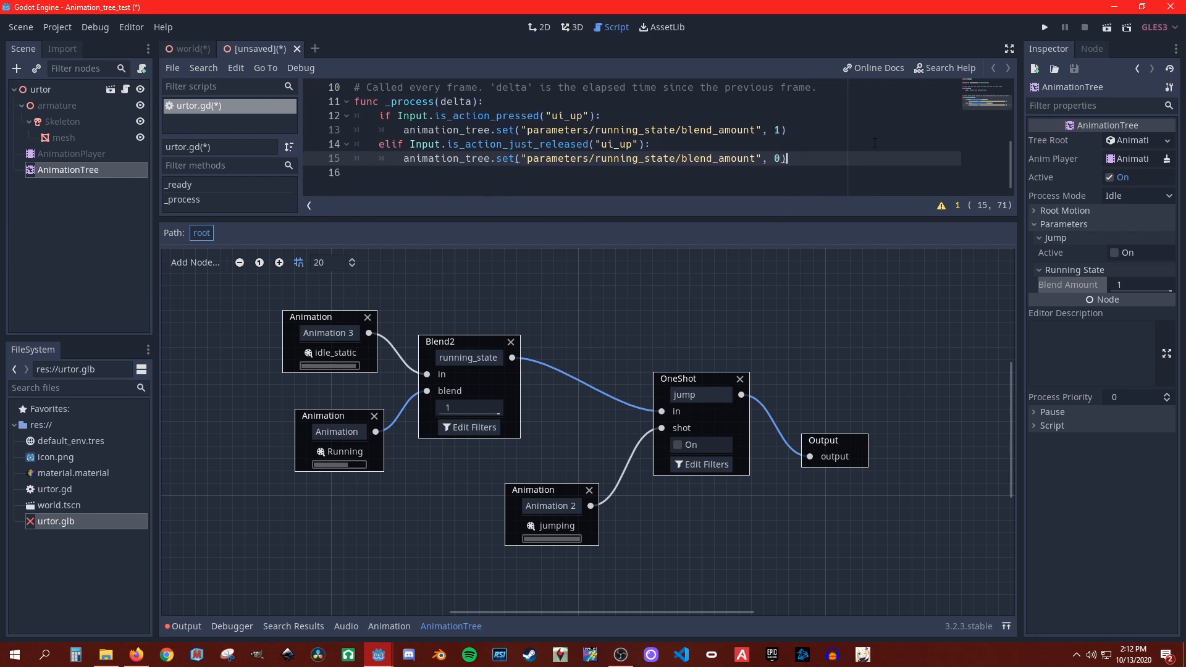
{"action": "key", "text": "Return"}
{"action": "key", "text": "Return"}
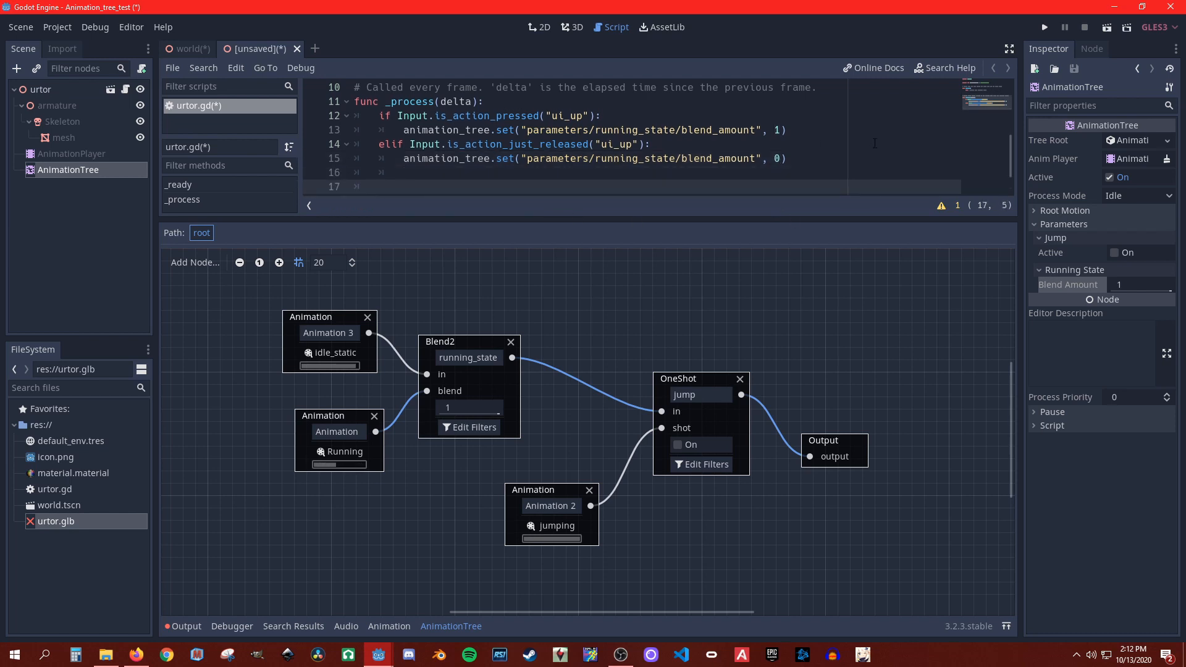
{"action": "type", "text": "if Input."}
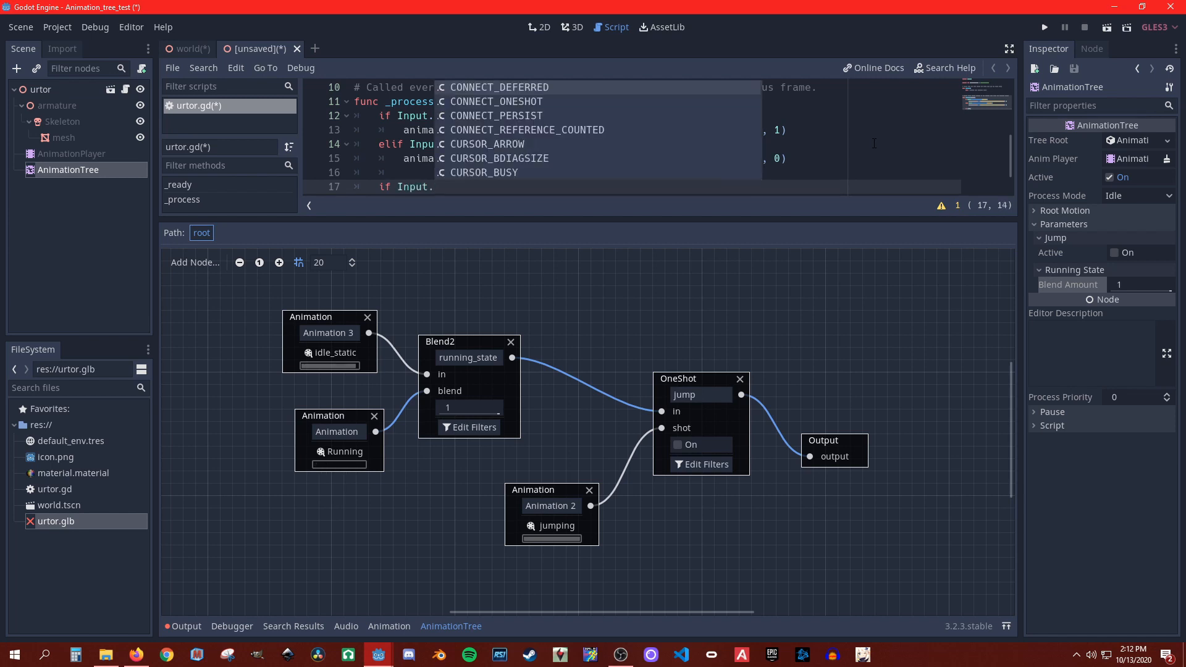
{"action": "type", "text": "is_"}
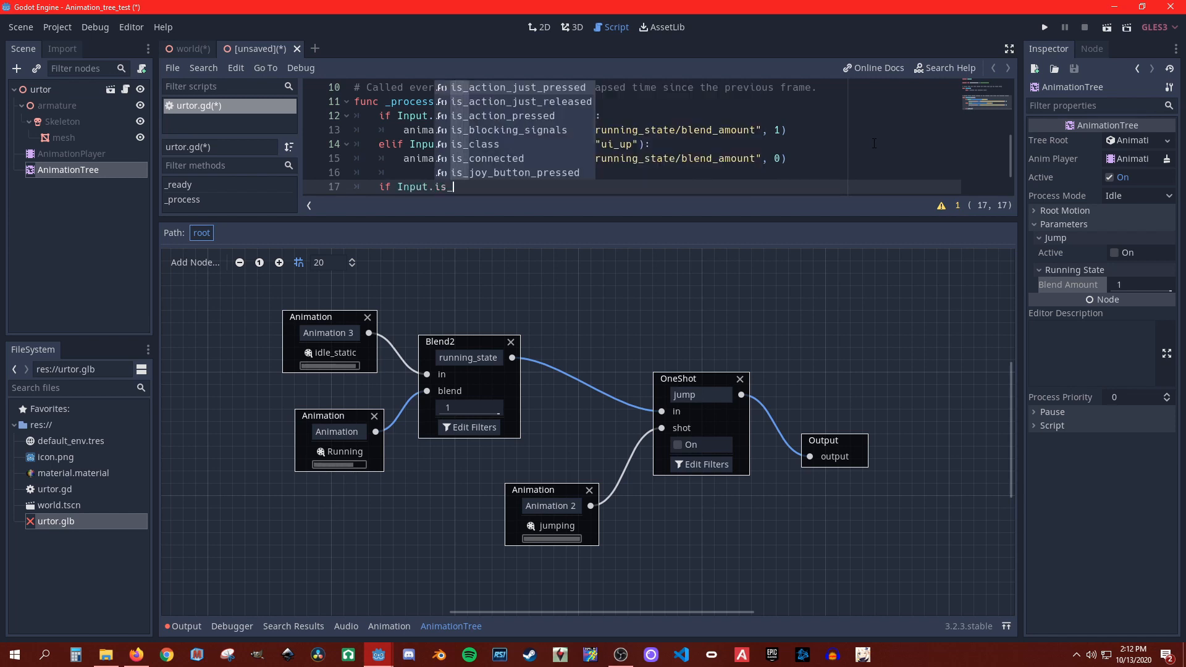
{"action": "type", "text": "jus"}
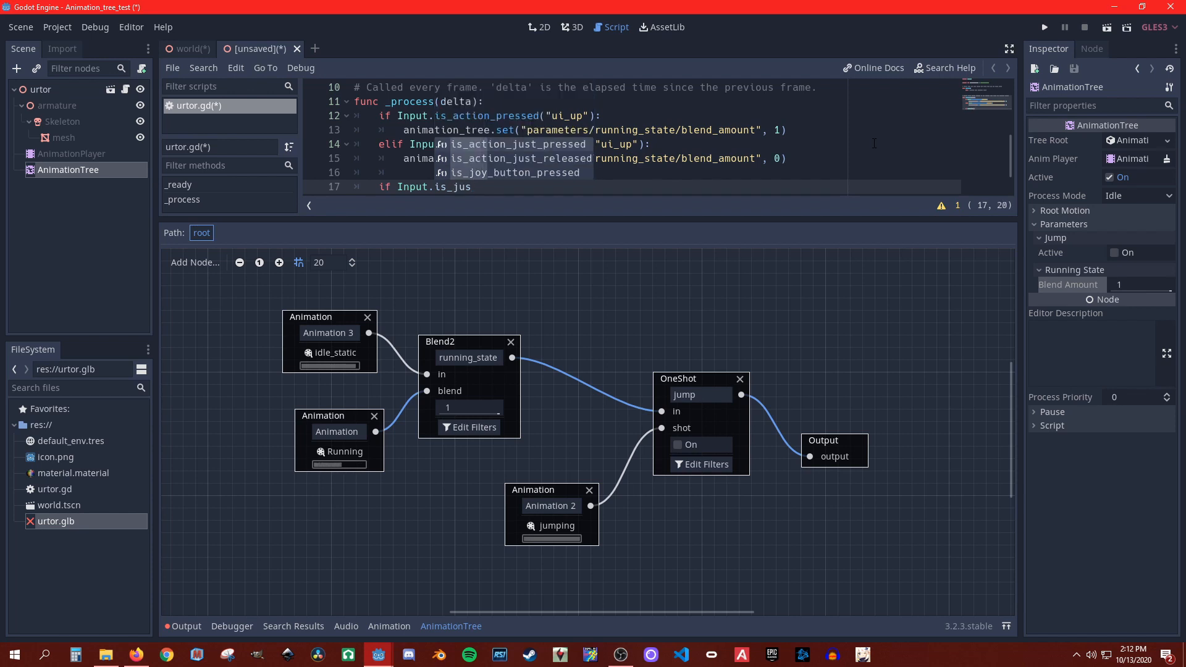
{"action": "key", "text": "Return"}
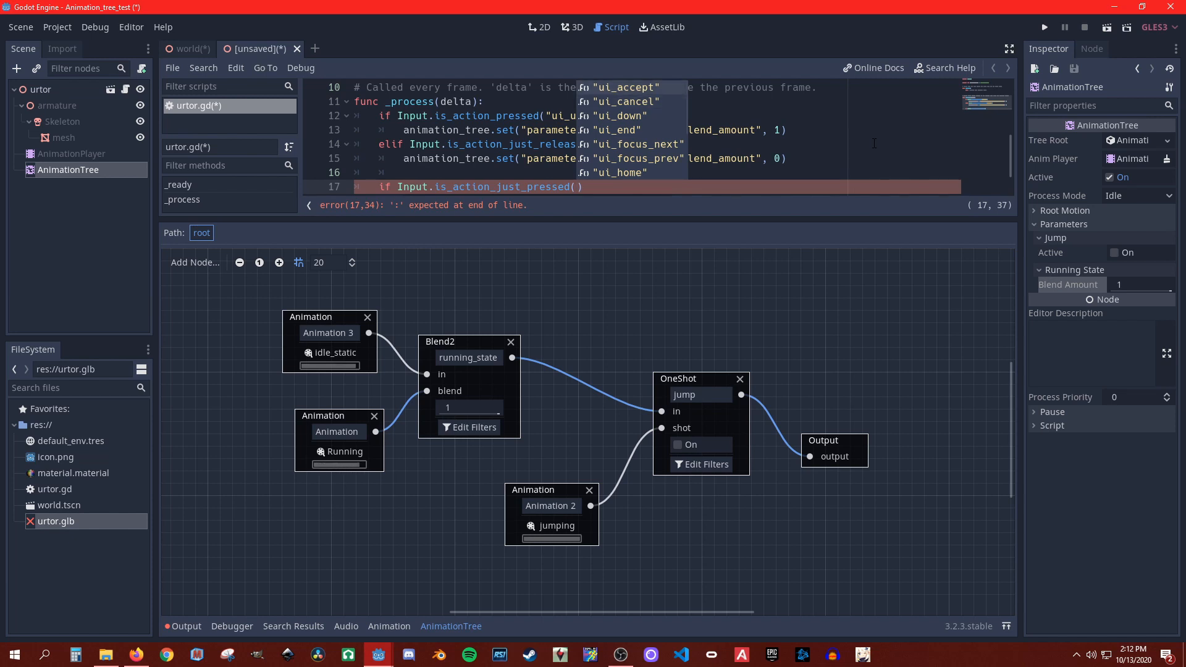
Step: Pass "ui_accept" as the action to is_action_just_pressed() and end the condition with a colon
{"action": "type", "text": "ju"}
{"action": "key", "text": "BackSpace"}
{"action": "key", "text": "BackSpace"}
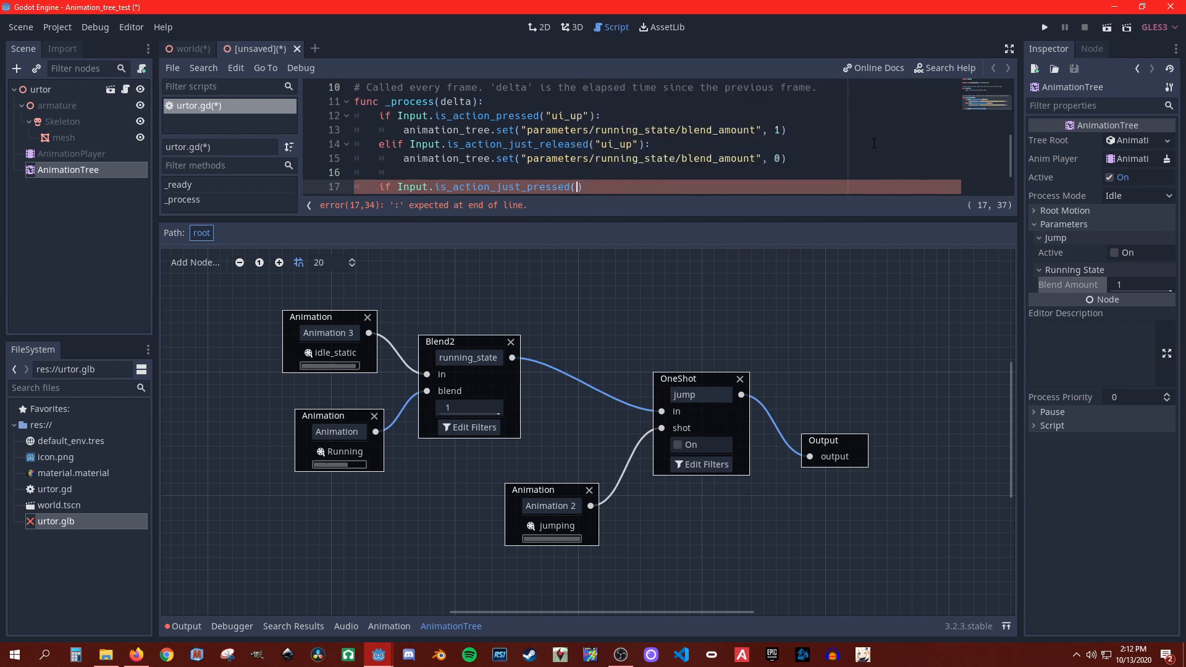
{"action": "type", "text": "\""}
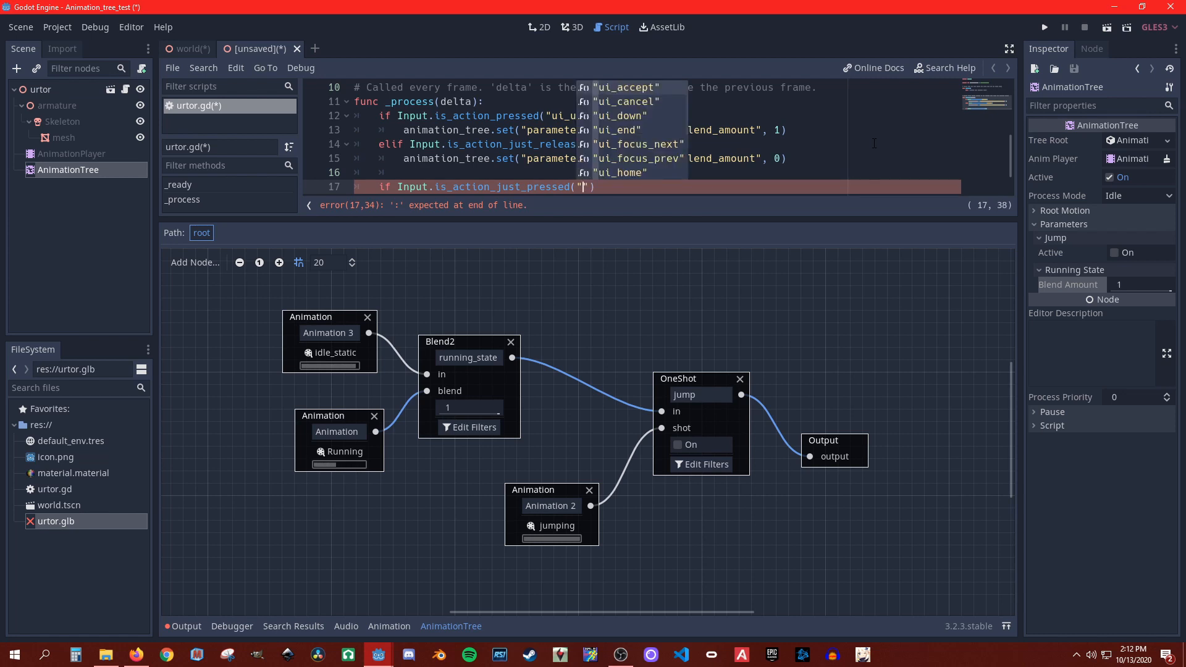
{"action": "type", "text": "ui"}
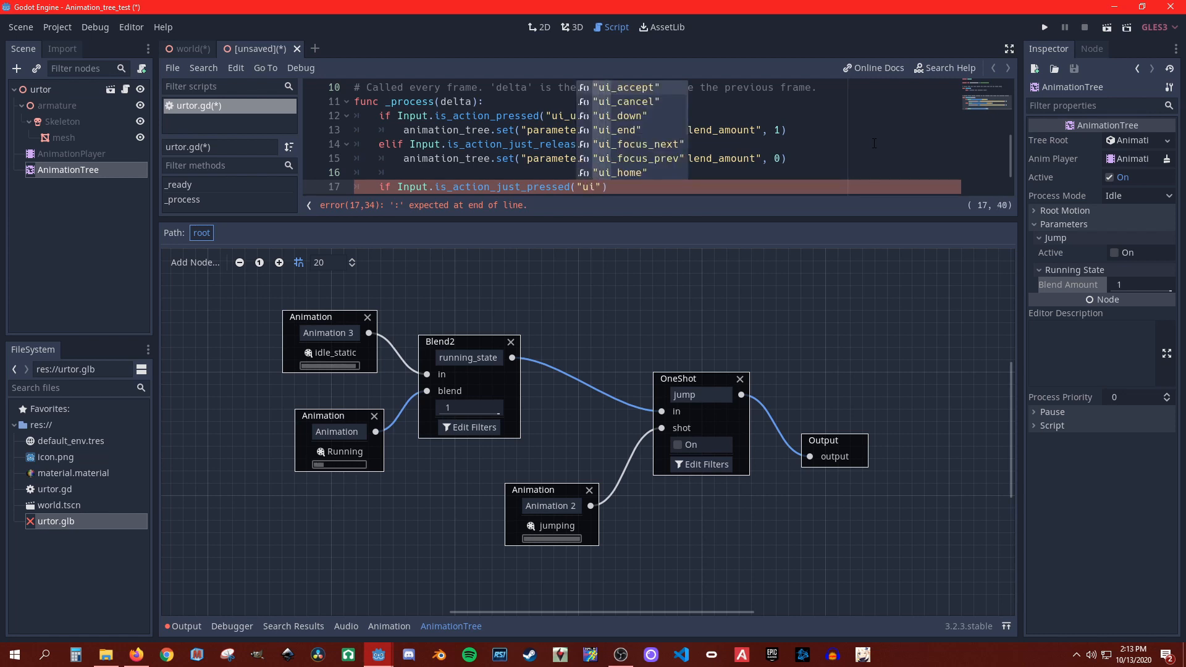
{"action": "type", "text": "_acc"}
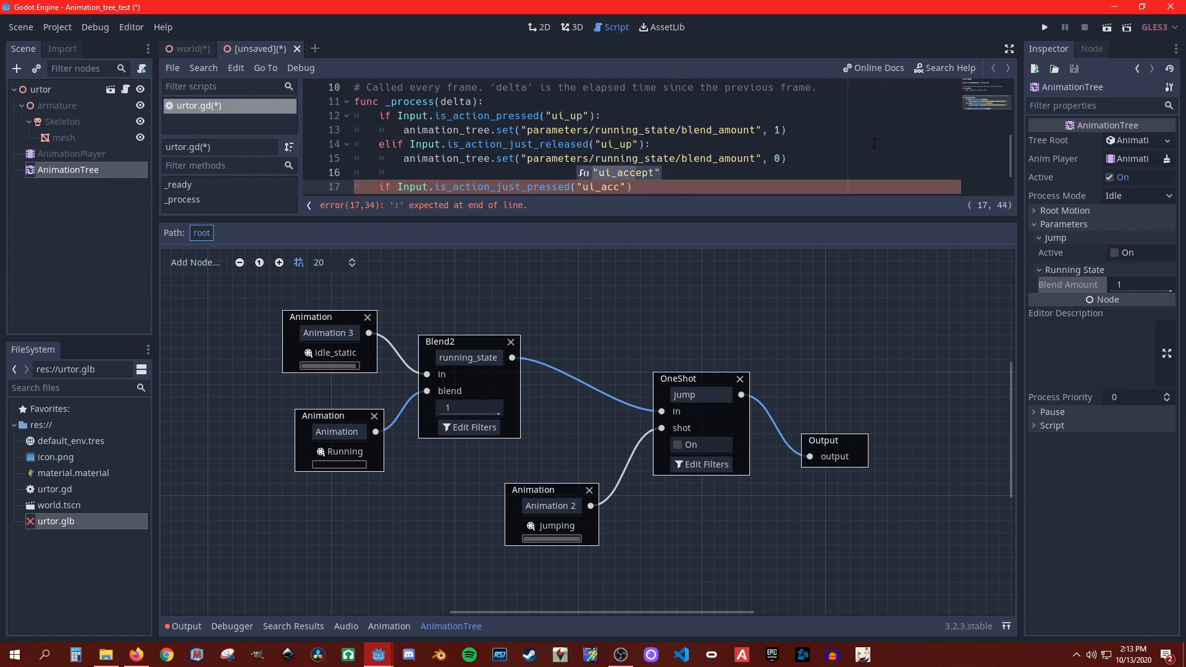
{"action": "key", "text": "Return"}
{"action": "type", "text": ":"}
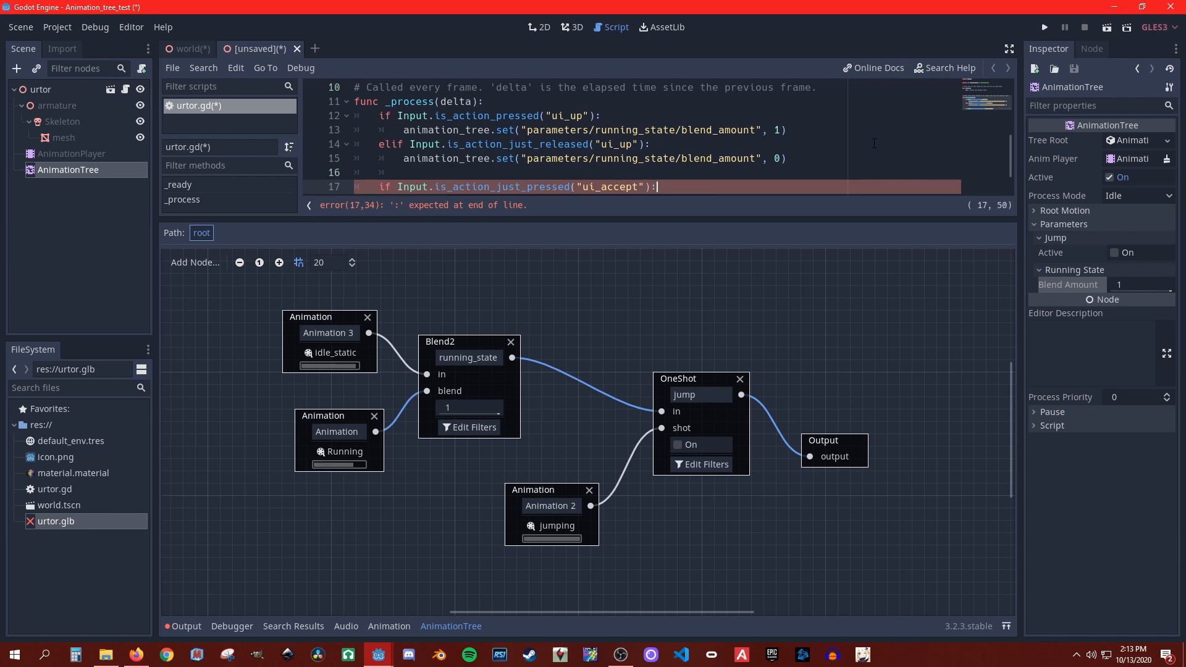
Step: Add an animation_tree.set() call inside the ui_accept condition and open a string argument in it
{"action": "key", "text": "Return"}
{"action": "type", "text": "a"}
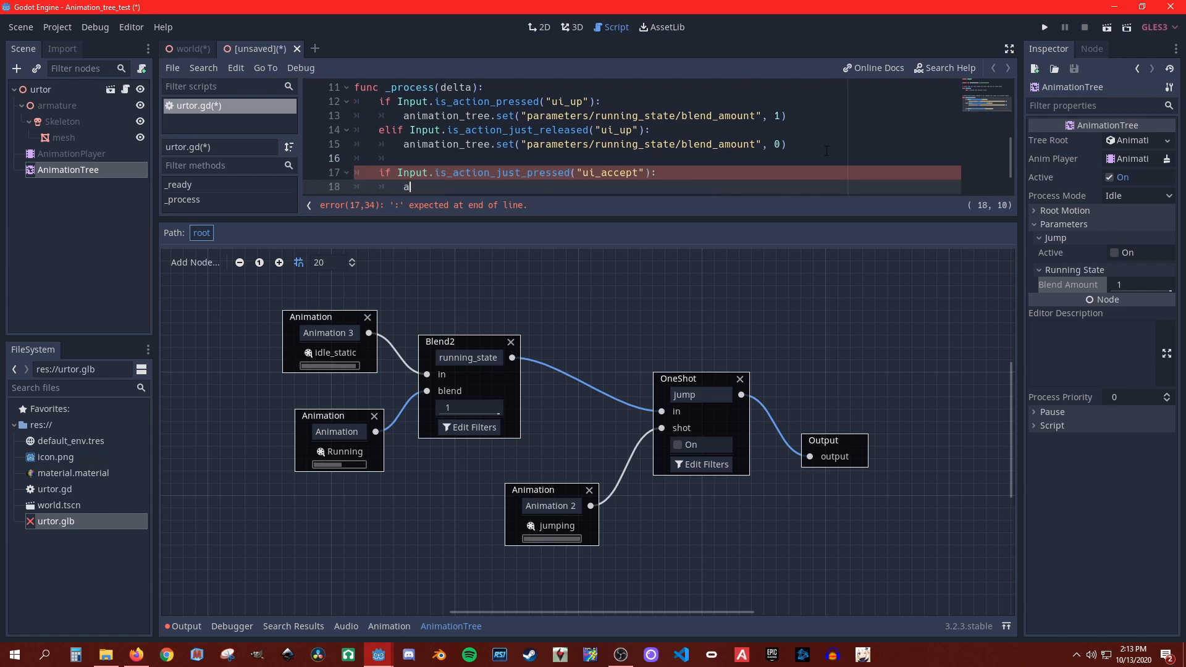
{"action": "type", "text": "nimation"}
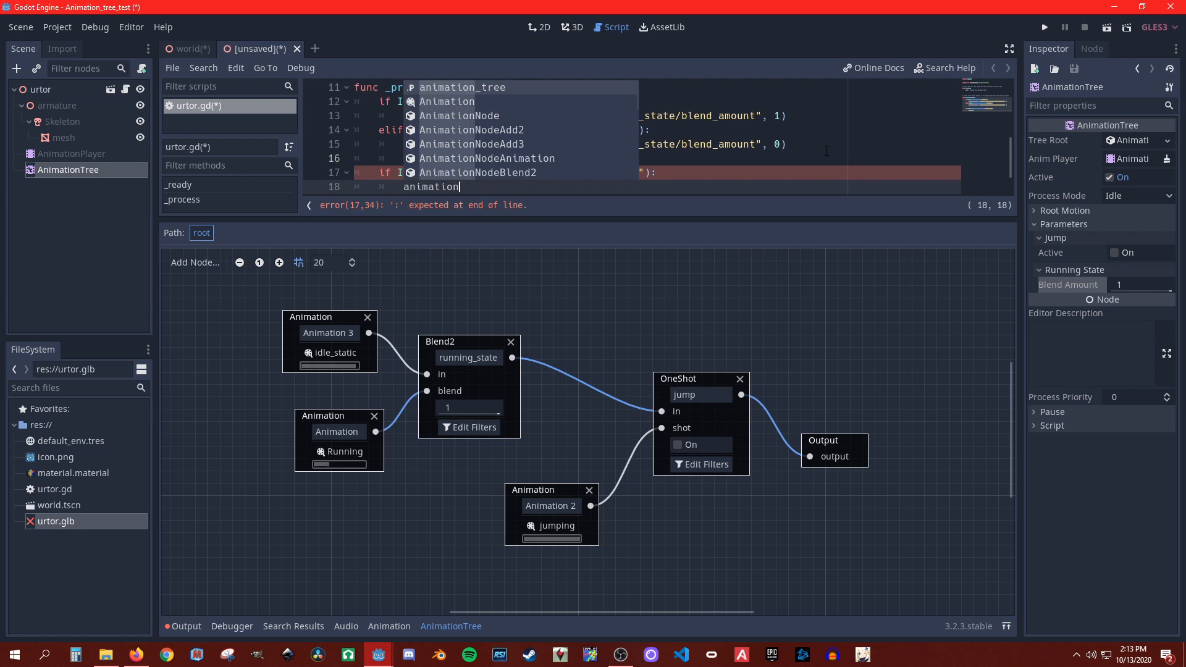
{"action": "key", "text": "Return"}
{"action": "type", "text": ".saet"}
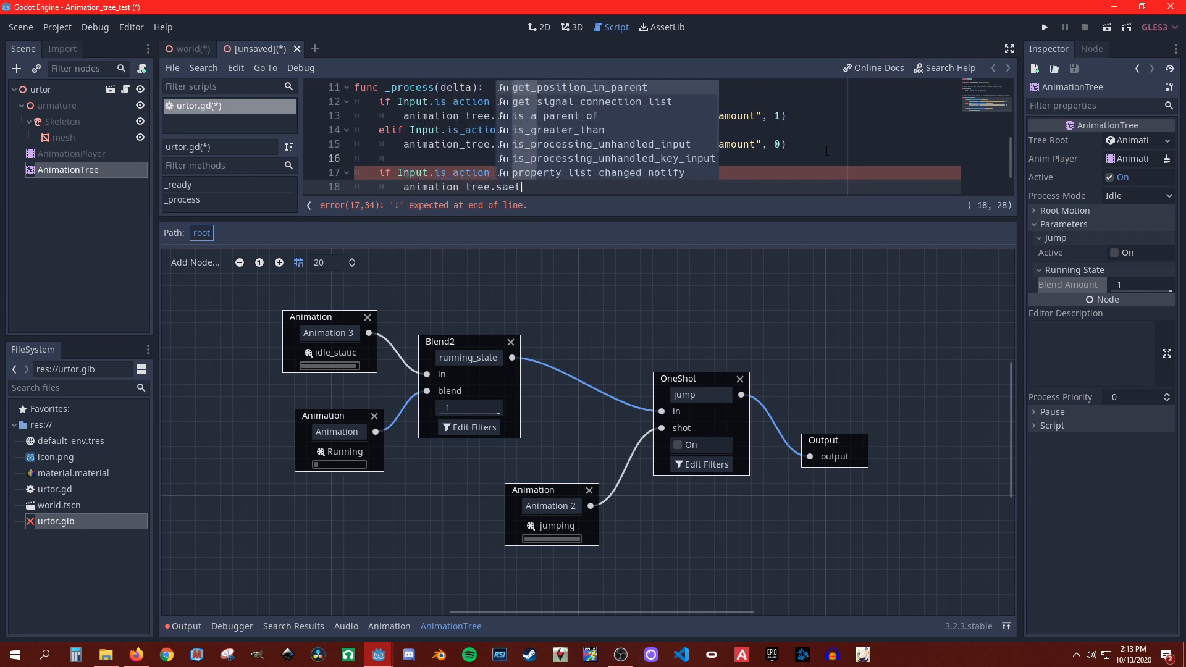
{"action": "key", "text": "BackSpace"}
{"action": "key", "text": "BackSpace"}
{"action": "key", "text": "BackSpace"}
{"action": "type", "text": "et"}
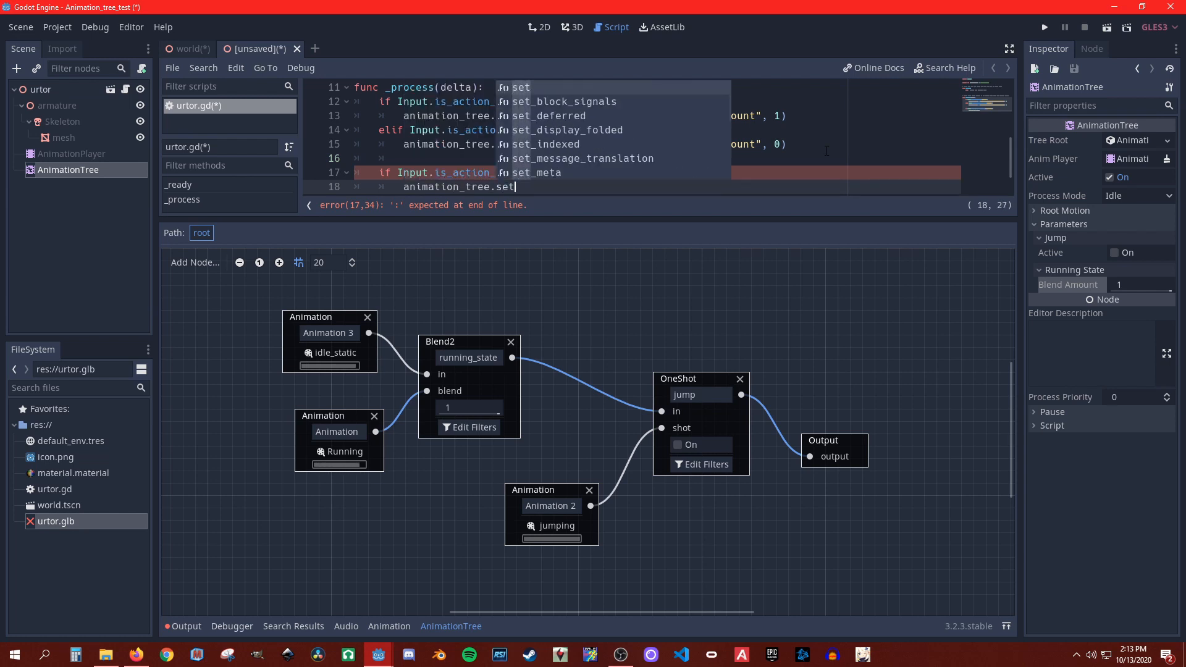
{"action": "type", "text": "(\""}
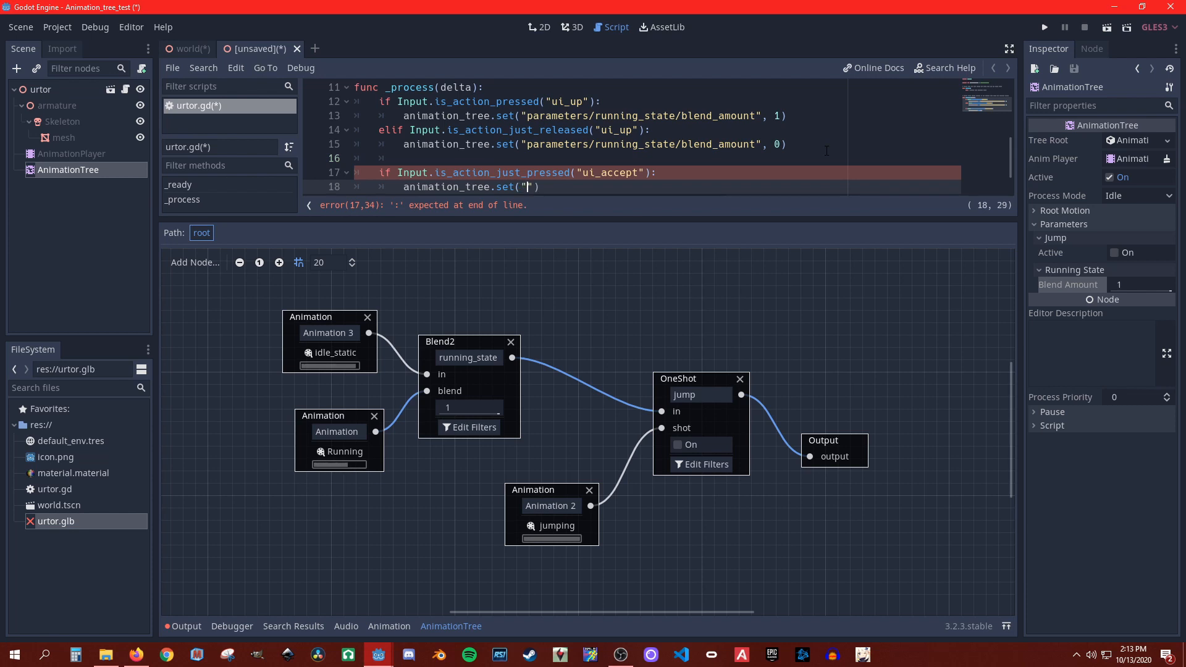
Step: Pass "parameters/jump/active" as the property and true as the value in the set() call
{"action": "type", "text": "parameters/jump"}
{"action": "key", "text": "BackSpace"}
{"action": "type", "text": "p/"}
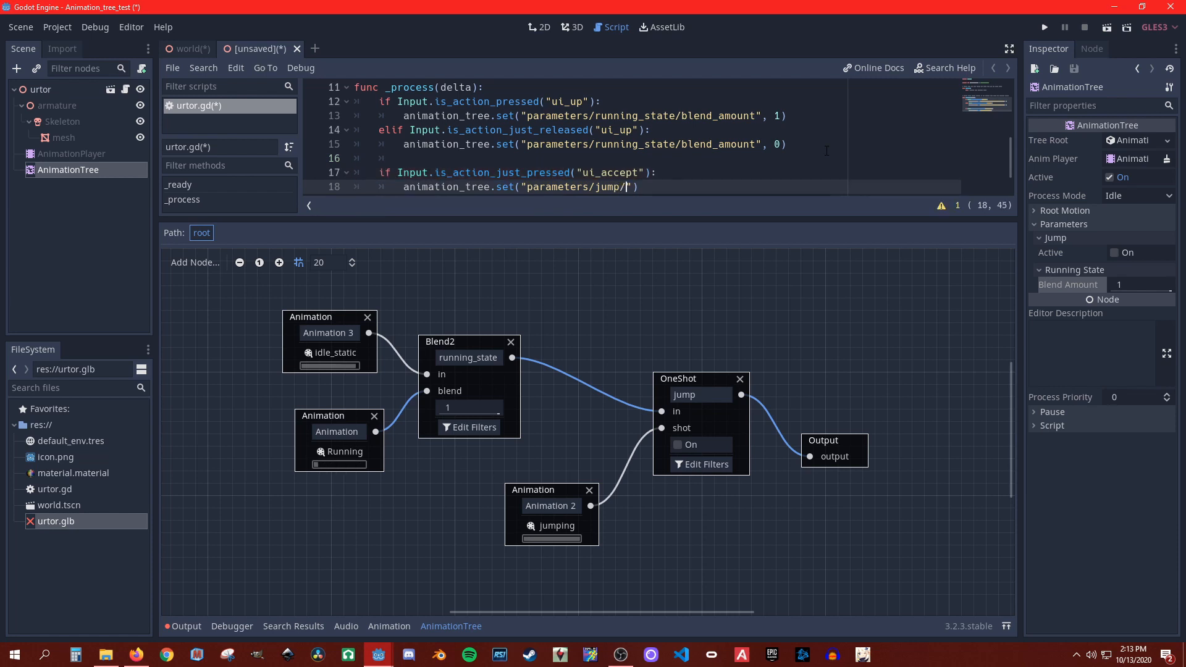
{"action": "key", "text": "BackSpace"}
{"action": "type", "text": ", treu"}
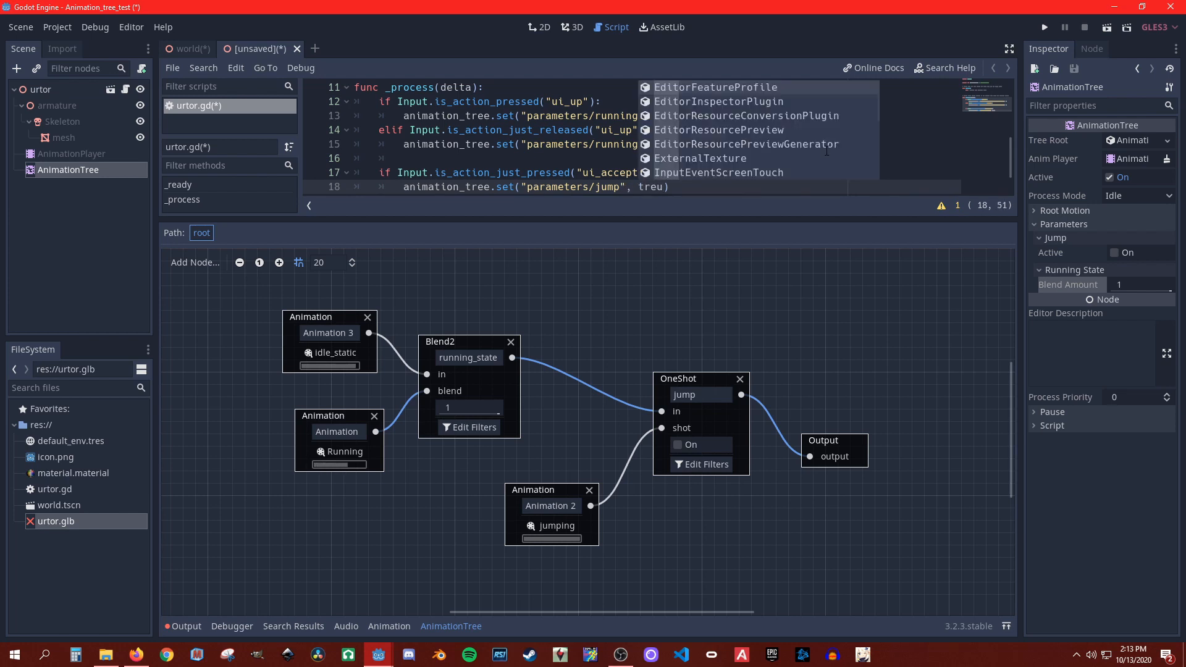
{"action": "key", "text": "BackSpace"}
{"action": "key", "text": "BackSpace"}
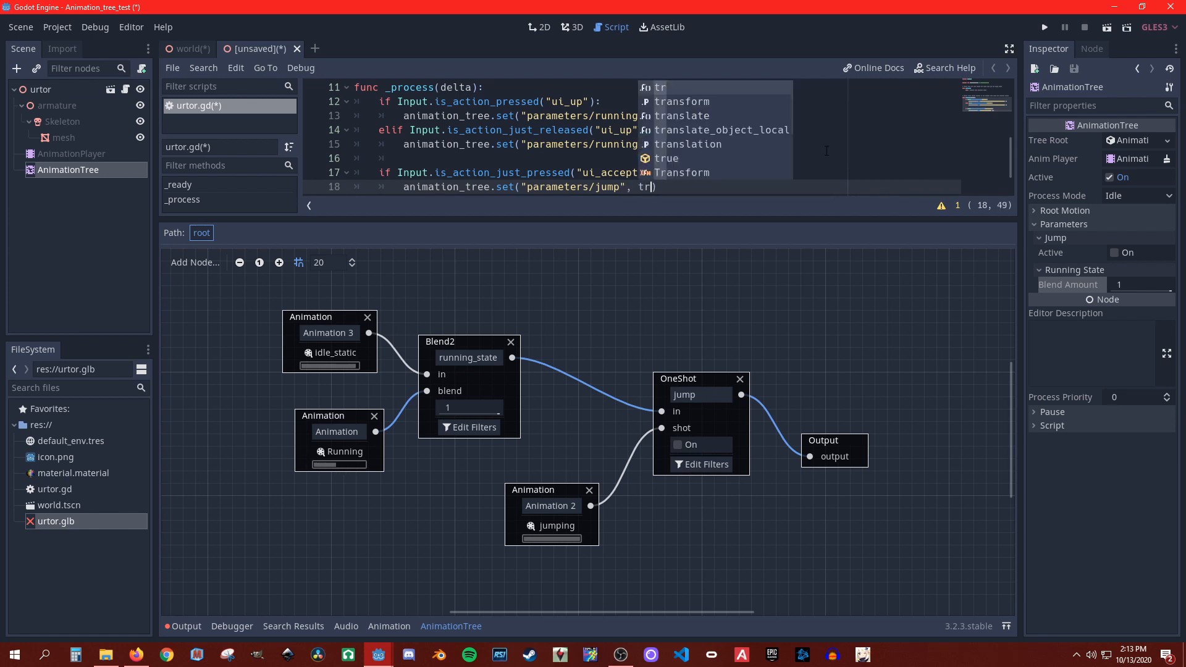
{"action": "type", "text": "ue"}
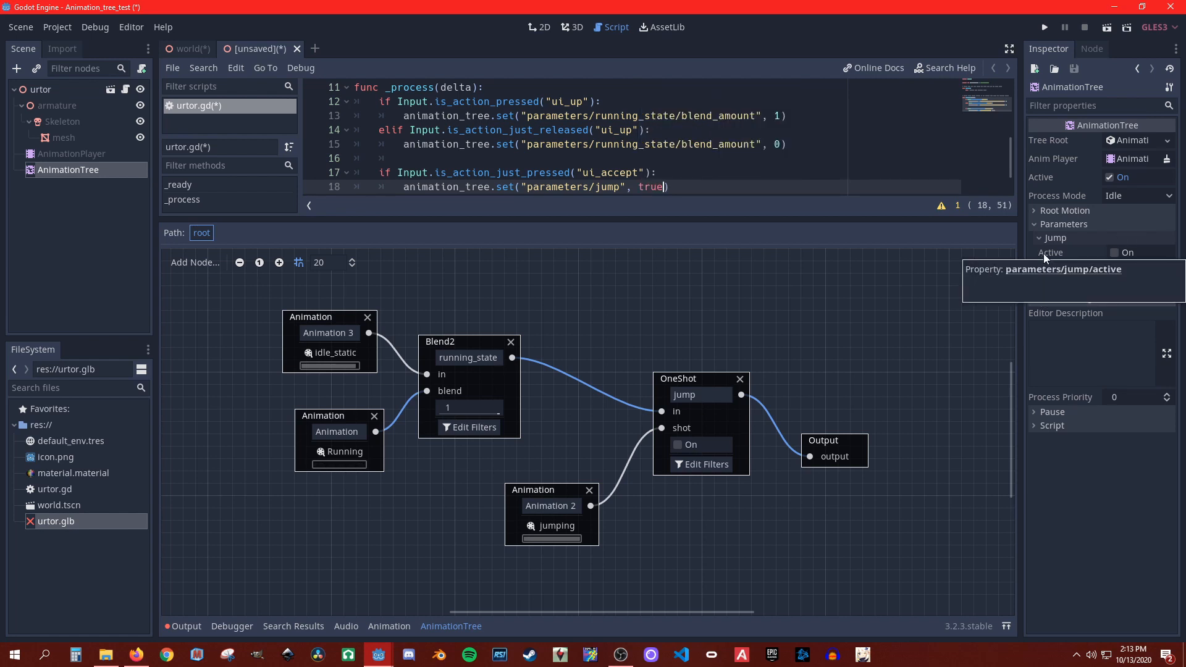
{"action": "left_click", "coordinate": [652, 188]}
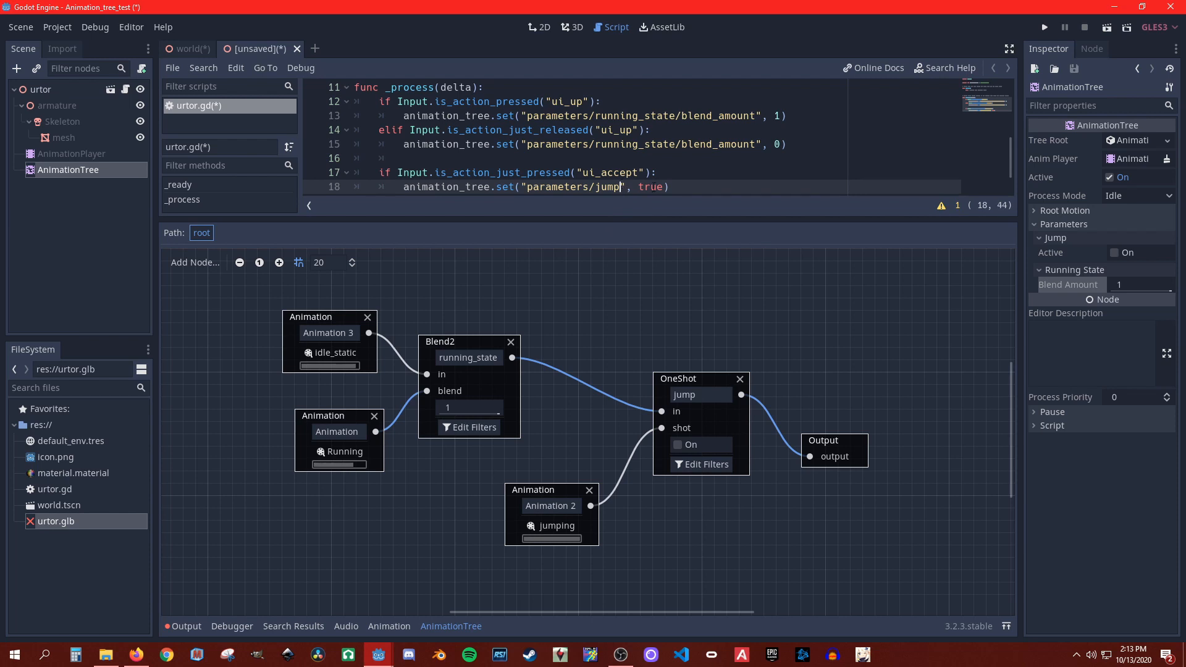
{"action": "type", "text": "/active"}
Step: Save the urtor scene as urtor.tscn in the res:// folder
{"action": "left_click", "coordinate": [742, 191]}
{"action": "key", "text": "ctrl+s"}
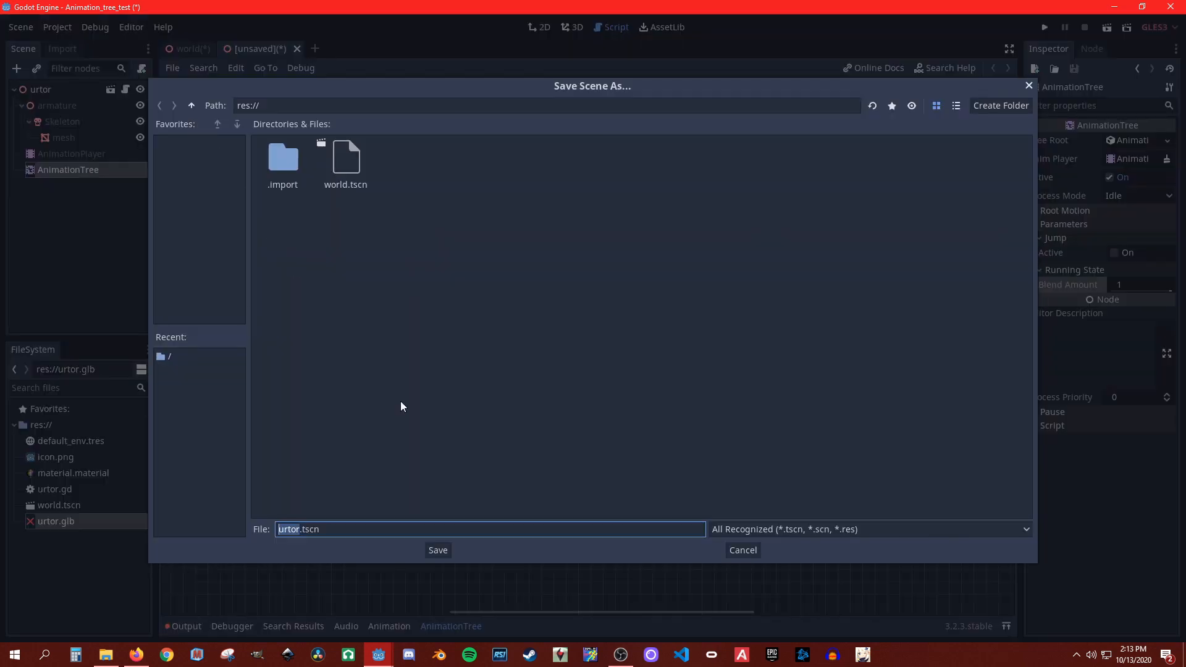
{"action": "left_click", "coordinate": [437, 549]}
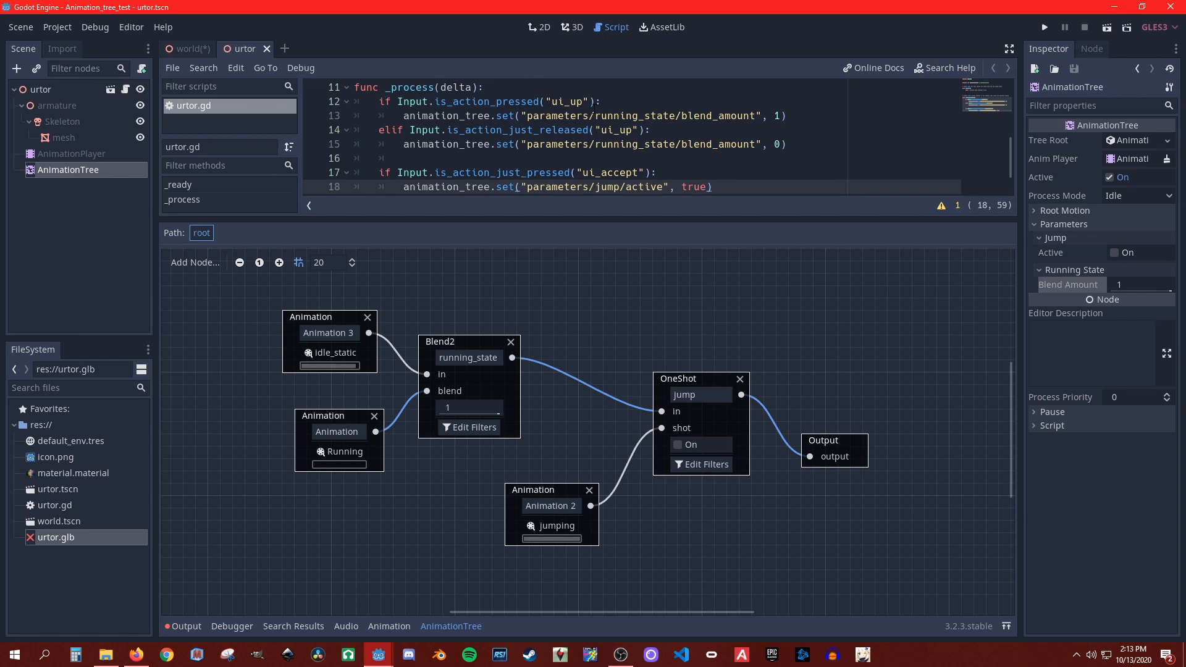
Step: Save the pending changes in the world scene
{"action": "left_click", "coordinate": [177, 46]}
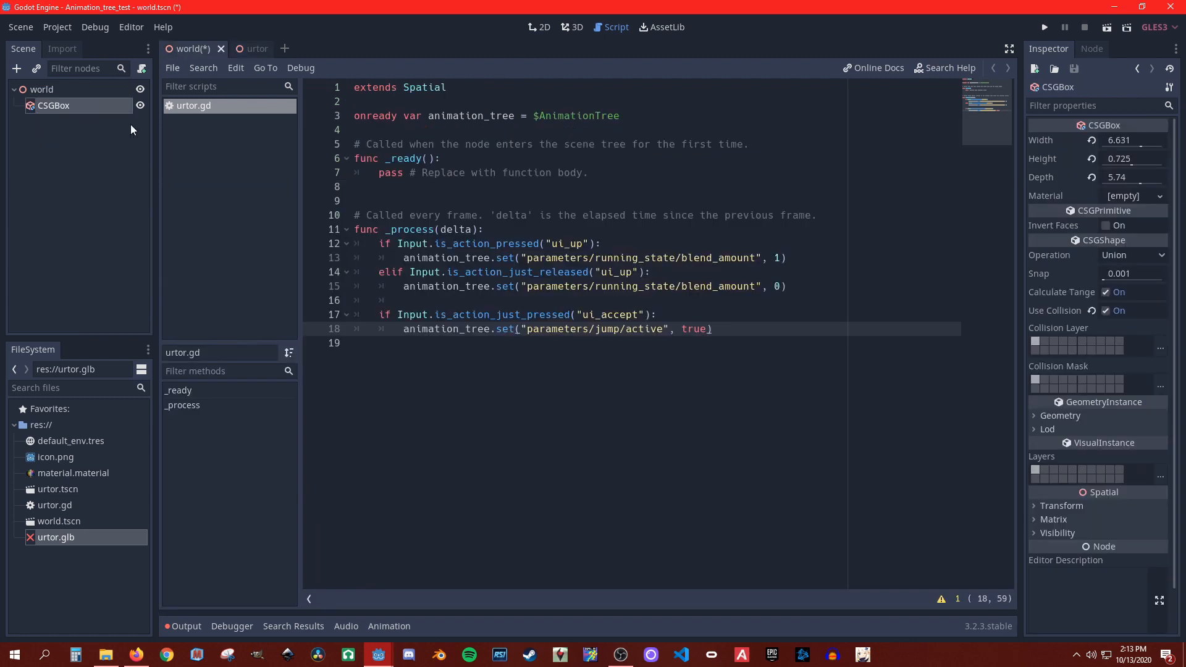
{"action": "left_click", "coordinate": [27, 28]}
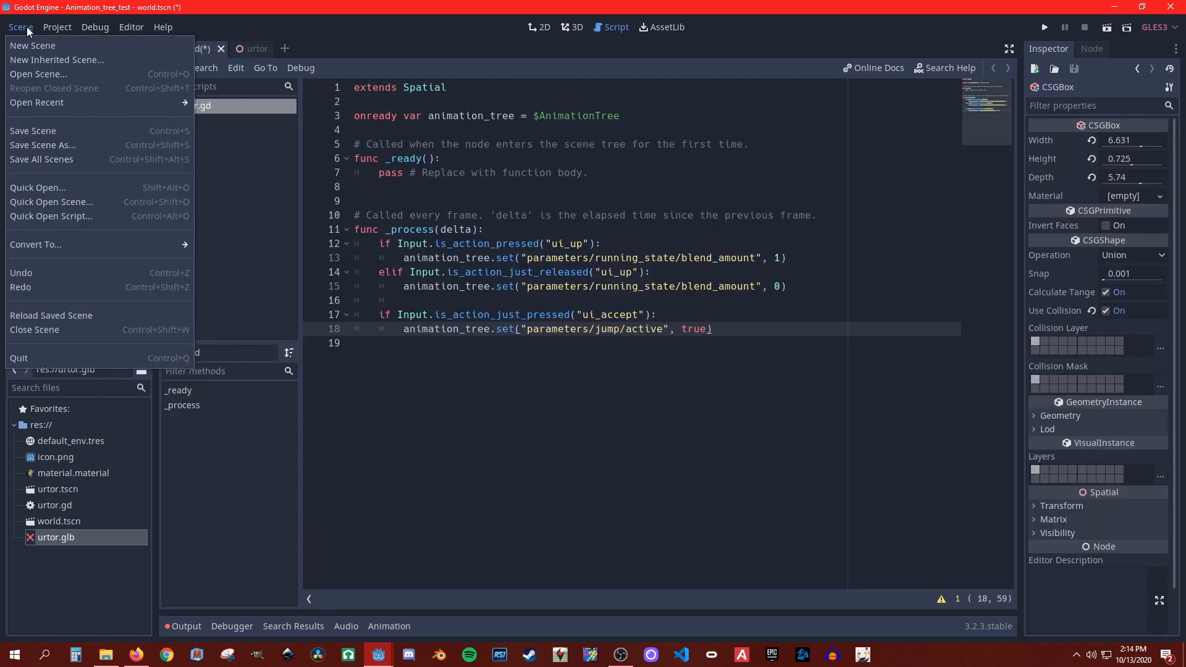
{"action": "left_click", "coordinate": [38, 124]}
Step: Instance urtor.tscn as a child of the world root node and raise the character onto the top of the box platform
{"action": "left_click", "coordinate": [63, 95]}
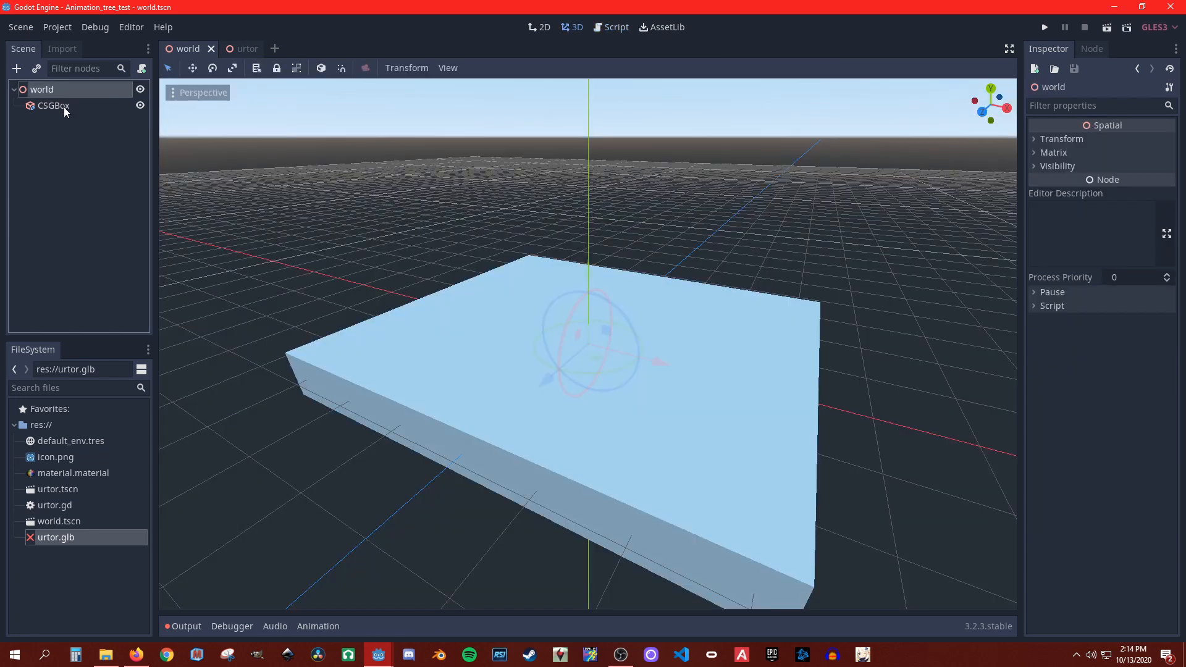
{"action": "left_click", "coordinate": [65, 106]}
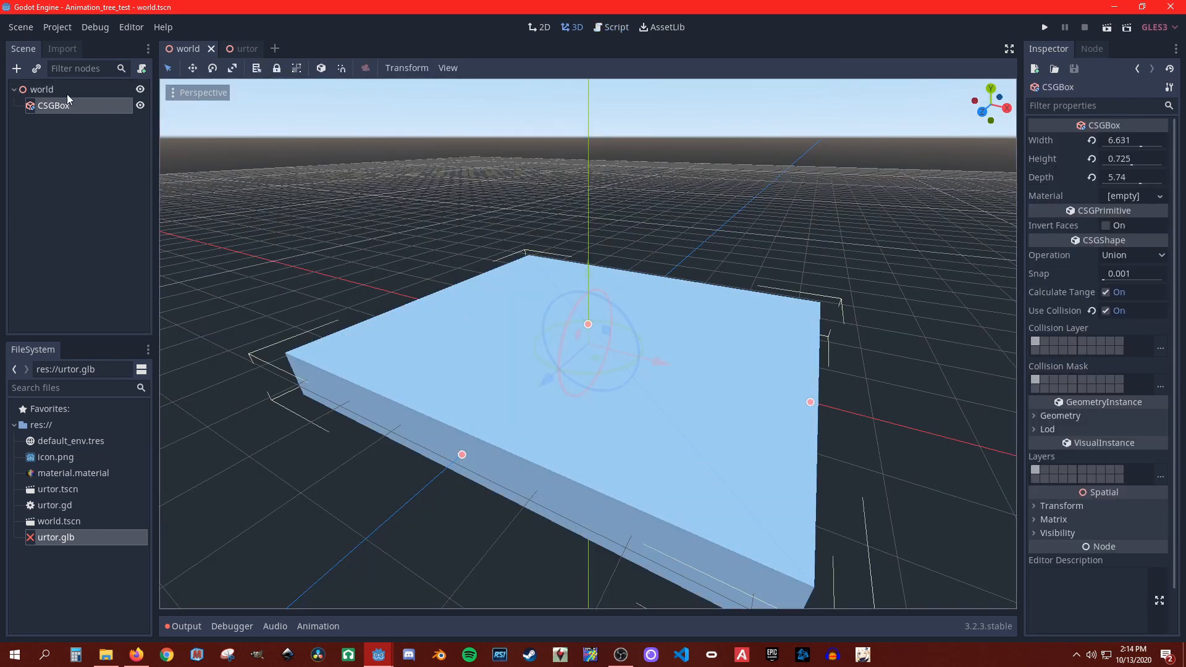
{"action": "left_click", "coordinate": [66, 94]}
{"action": "left_click", "coordinate": [40, 69]}
{"action": "double_click", "coordinate": [414, 291]}
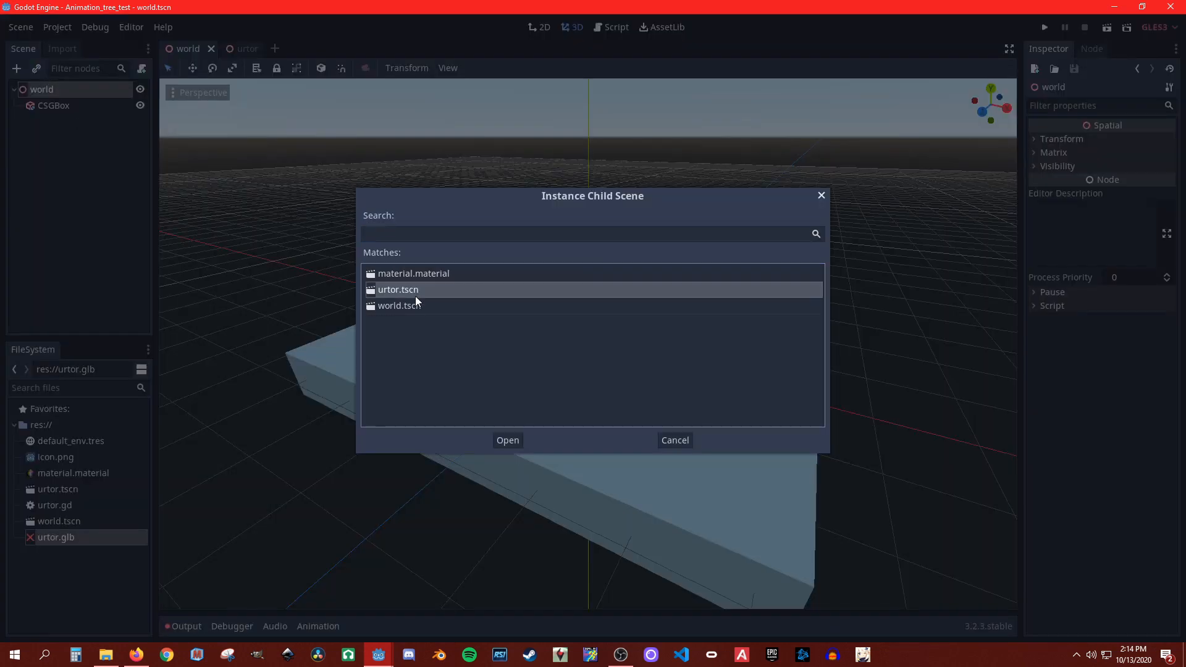
{"action": "left_click_drag", "start_coordinate": [587, 273], "coordinate": [588, 210]}
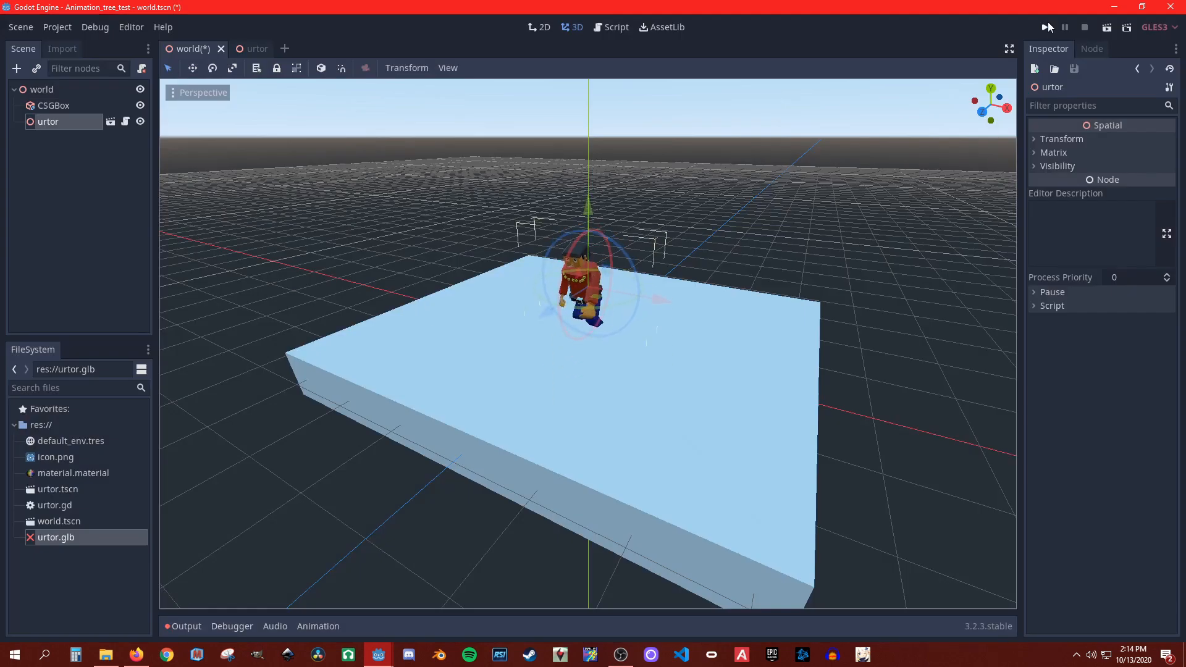
Step: Run the project and pick world.tscn as its main scene
{"action": "left_click", "coordinate": [1044, 27]}
{"action": "left_click", "coordinate": [529, 345]}
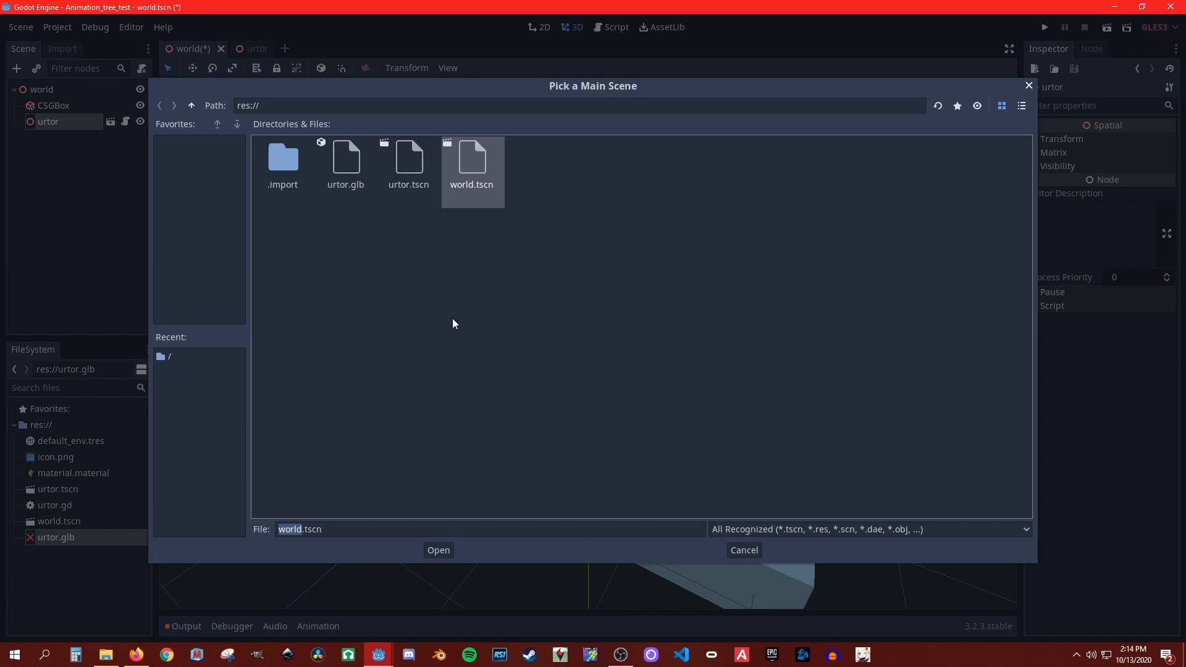
{"action": "left_click", "coordinate": [438, 550]}
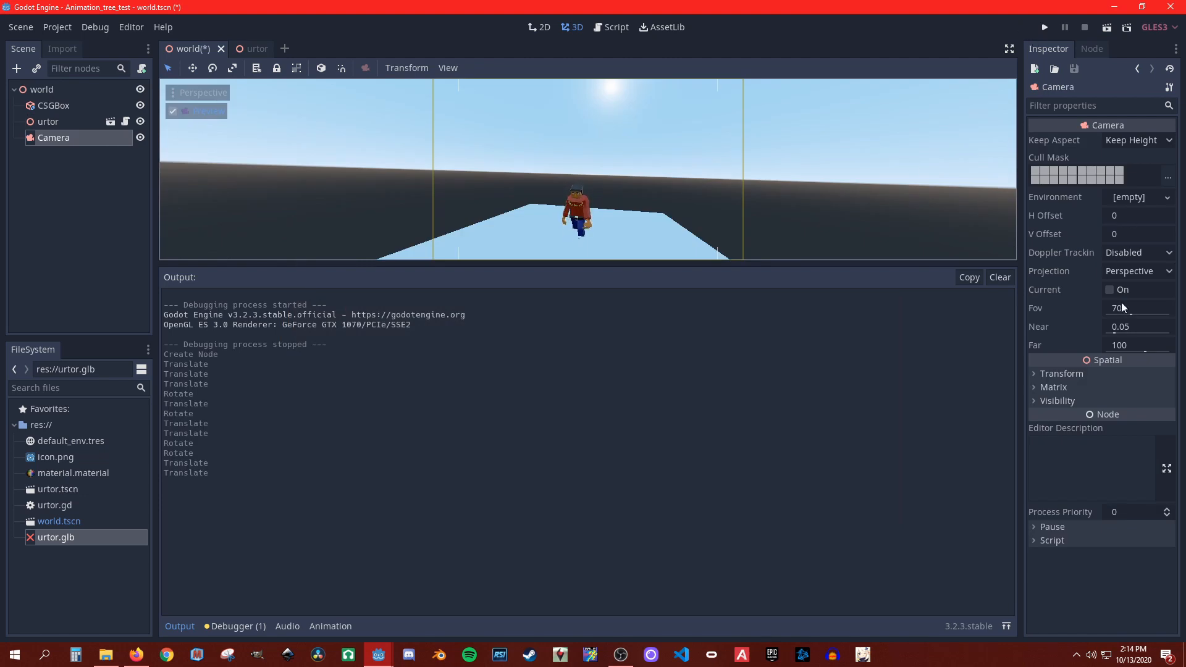
Step: Make the world scene's Camera the current one, test-run the project and close the game window
{"action": "left_click", "coordinate": [1109, 290]}
{"action": "left_click", "coordinate": [1044, 27]}
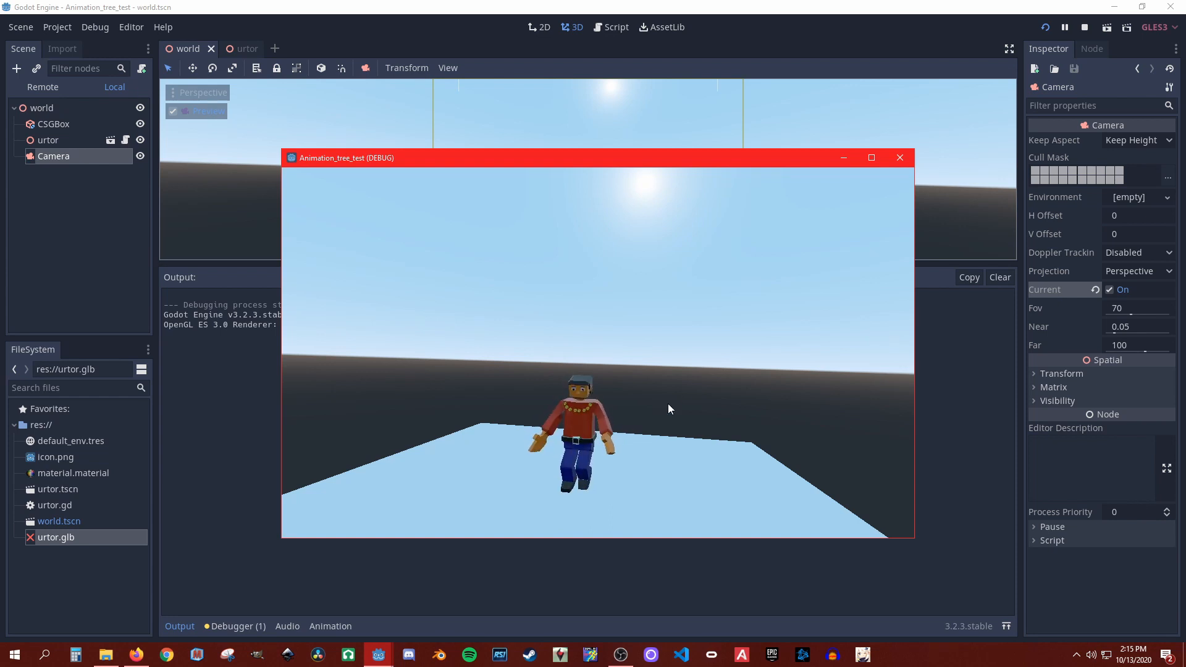
{"action": "left_click", "coordinate": [900, 158]}
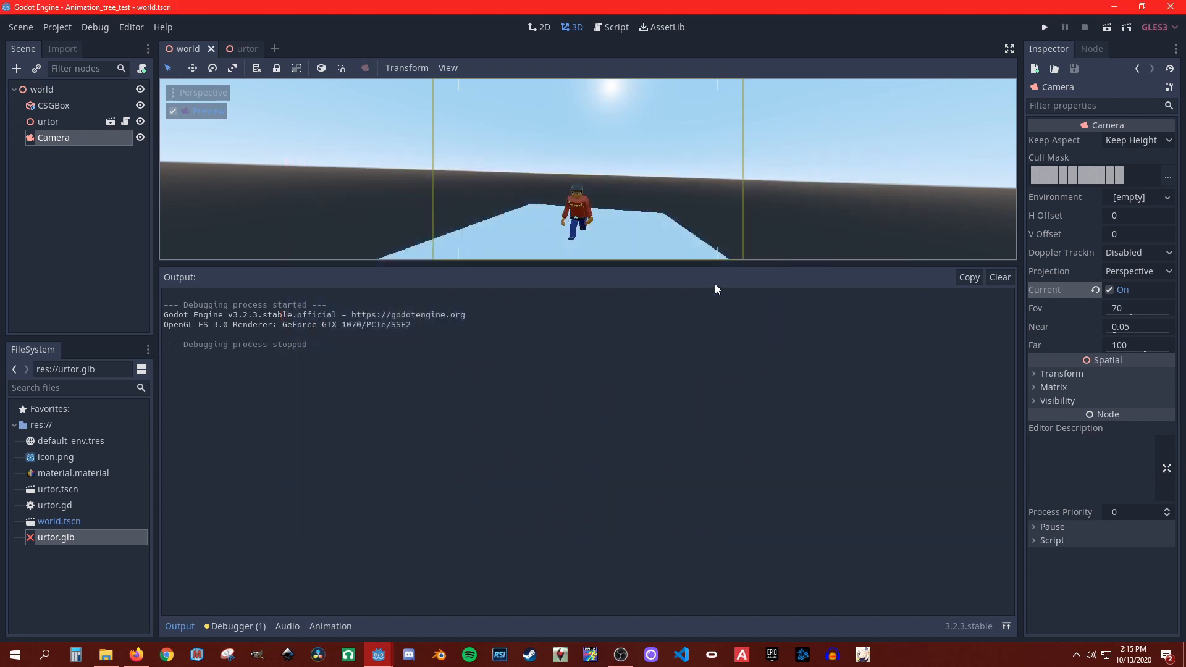
Step: Open the script attached to the urtor instance in the world scene
{"action": "left_click", "coordinate": [54, 106]}
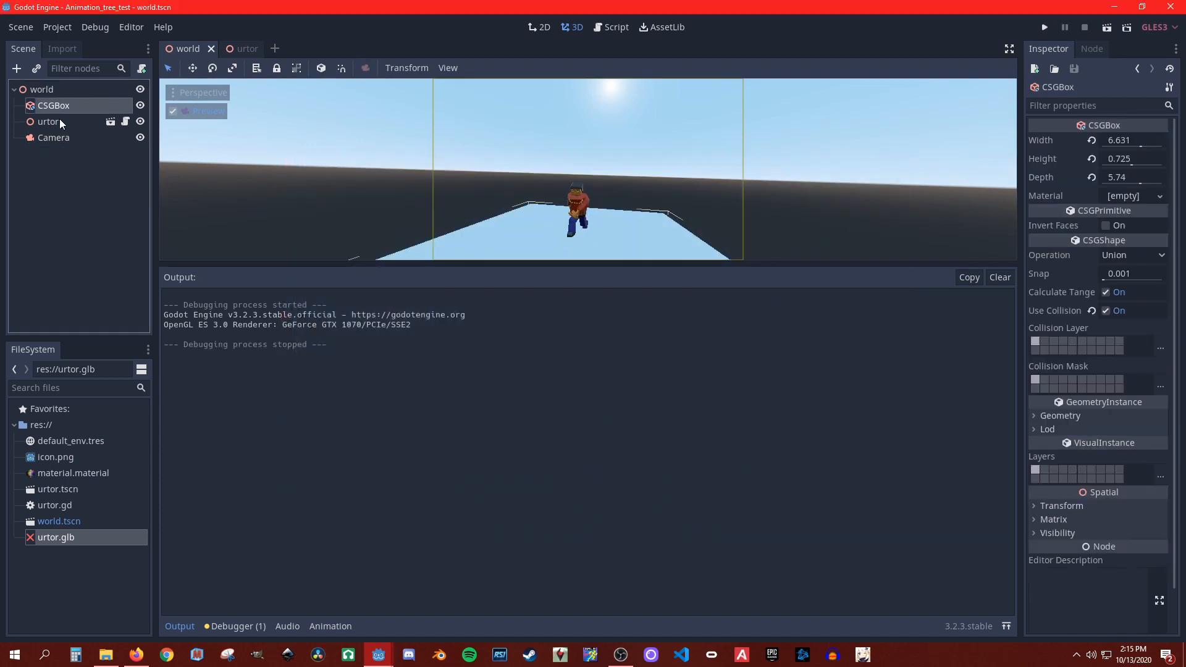
{"action": "left_click", "coordinate": [68, 121]}
{"action": "left_click", "coordinate": [126, 121]}
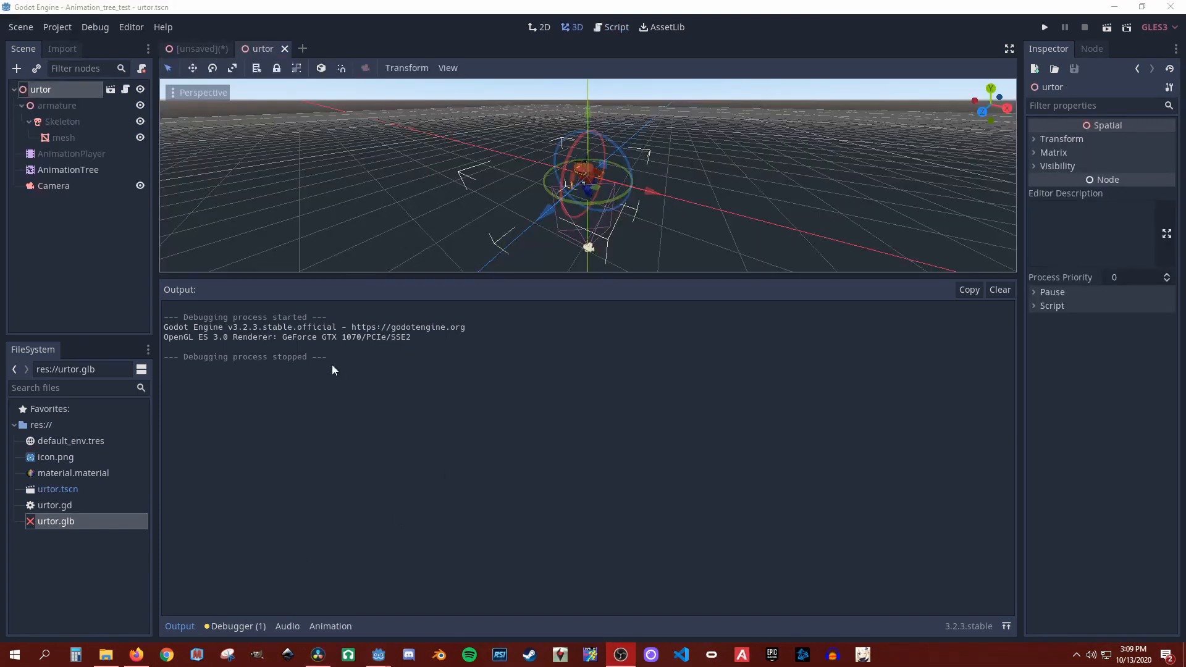
Step: Clear the inheritance of the urtor root node and confirm the irreversible change
{"action": "scroll", "coordinate": [462, 121], "scroll_direction": "up", "scroll_amount": 7}
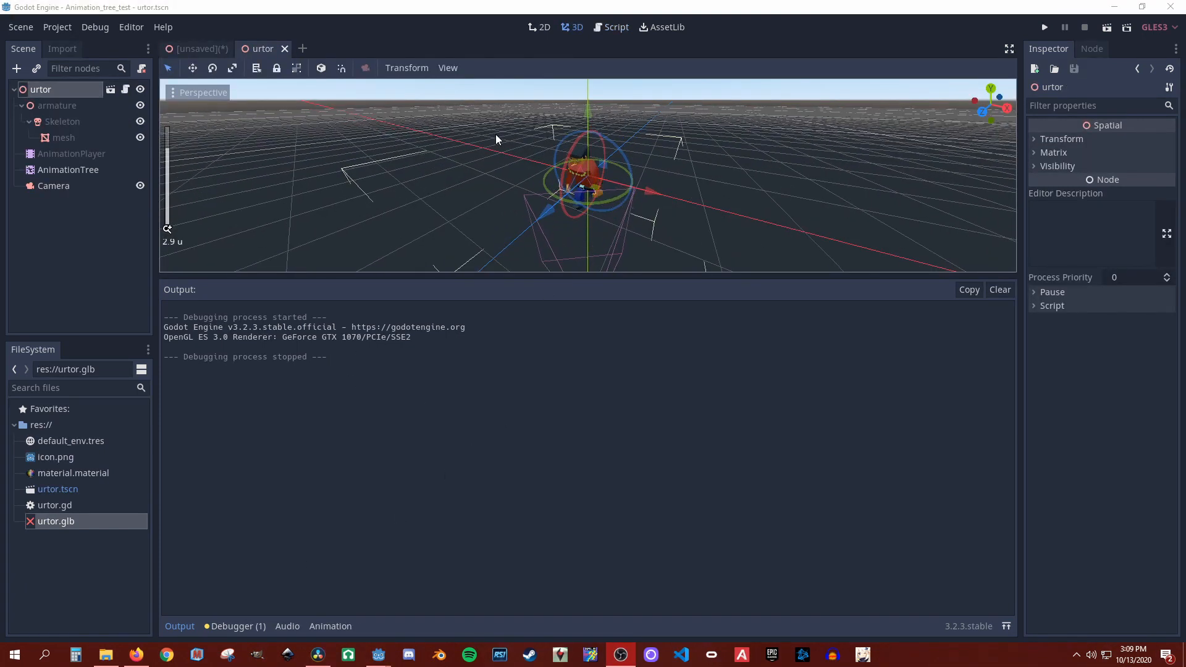
{"action": "middle_click_drag", "start_coordinate": [526, 150], "coordinate": [569, 149]}
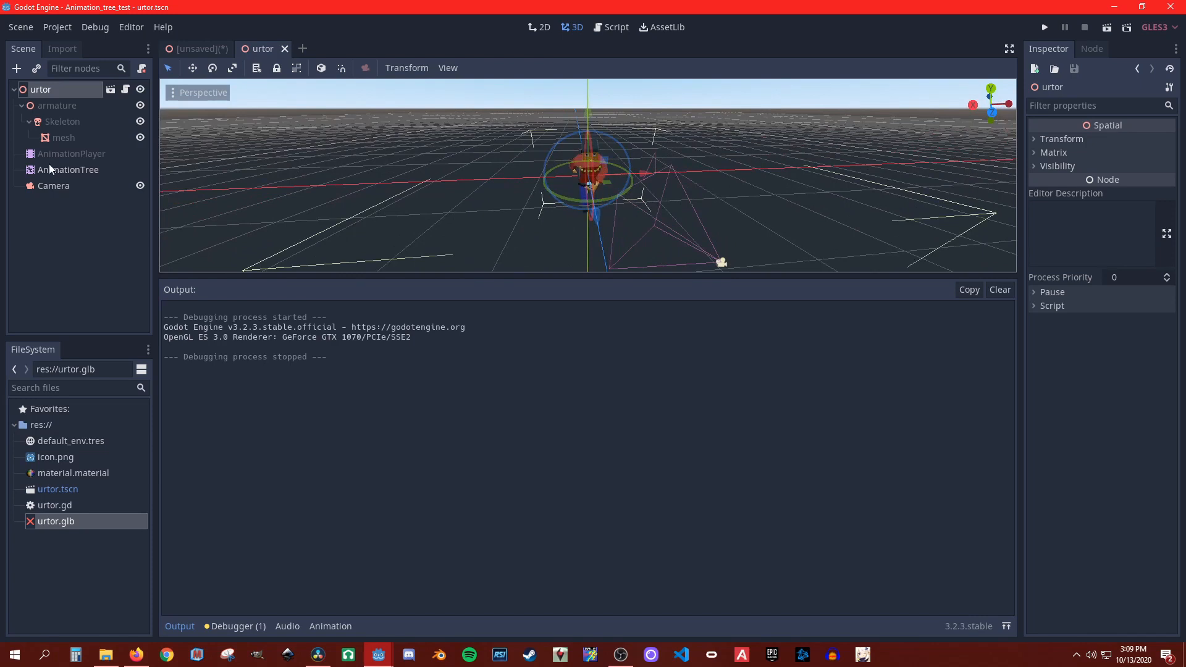
{"action": "right_click", "coordinate": [61, 90]}
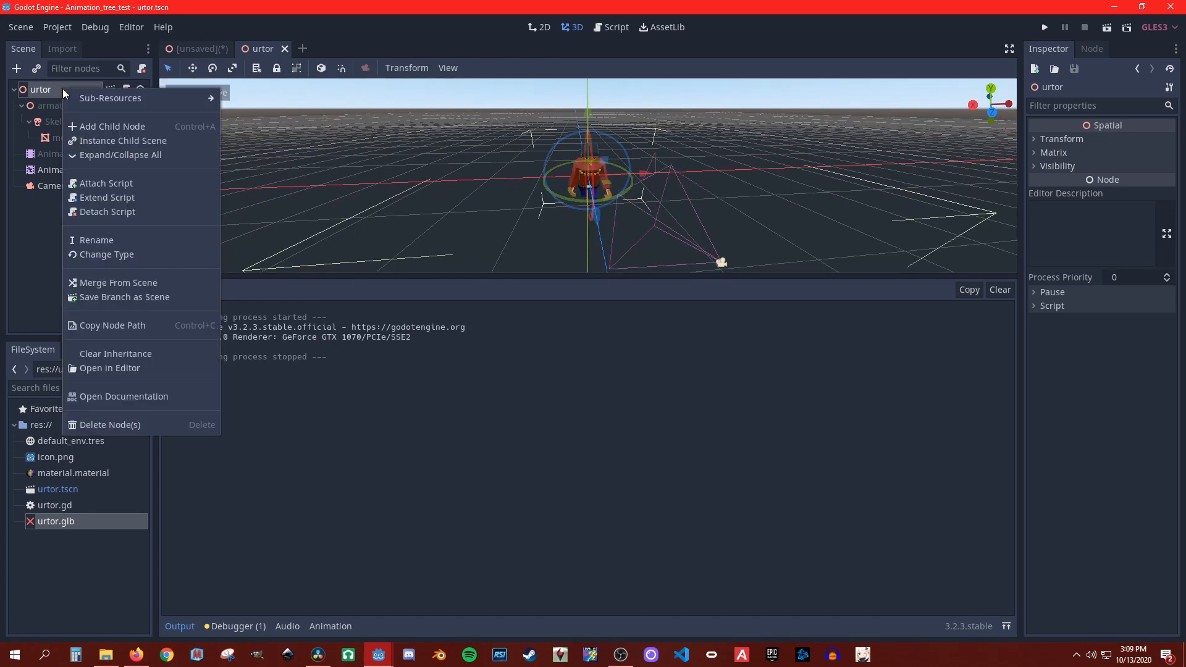
{"action": "right_click", "coordinate": [51, 94]}
{"action": "right_click", "coordinate": [50, 91]}
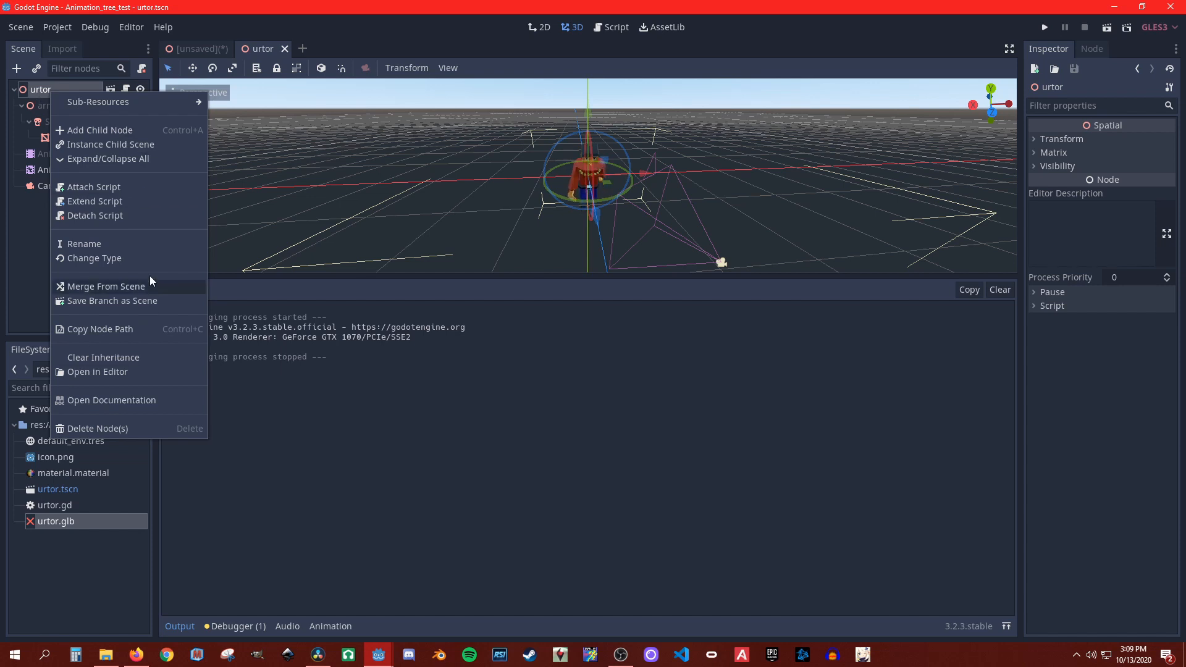
{"action": "left_click", "coordinate": [121, 357]}
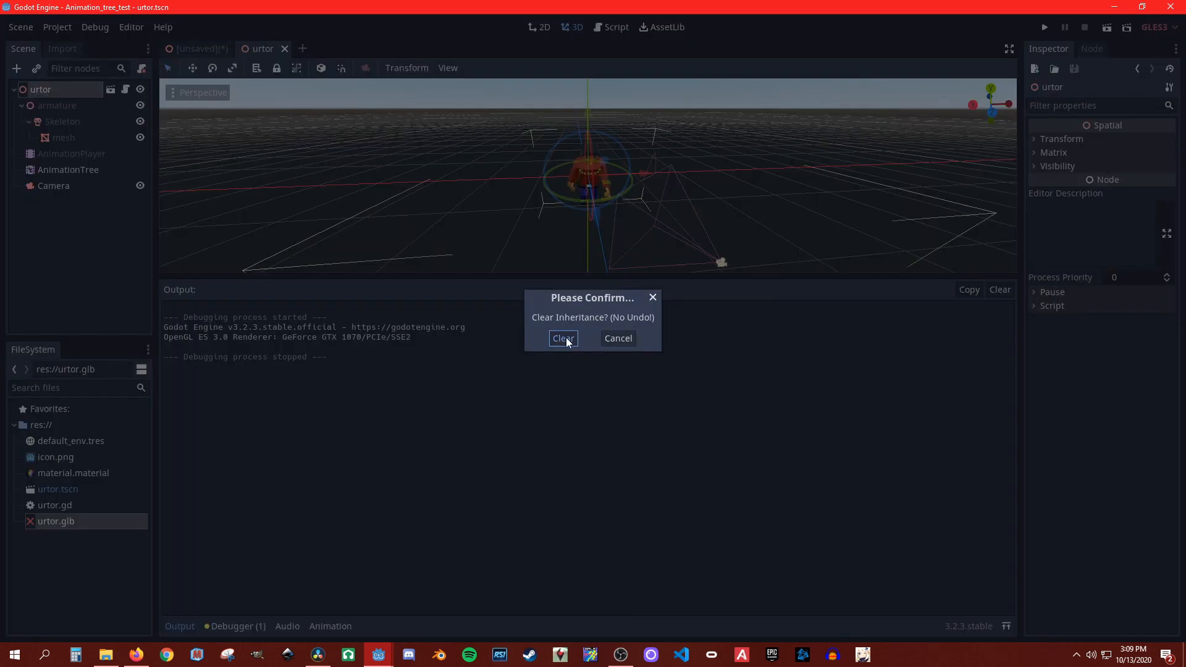
{"action": "left_click", "coordinate": [564, 338]}
Step: Inspect the armature, AnimationPlayer and Camera nodes of the urtor scene
{"action": "left_click", "coordinate": [78, 102]}
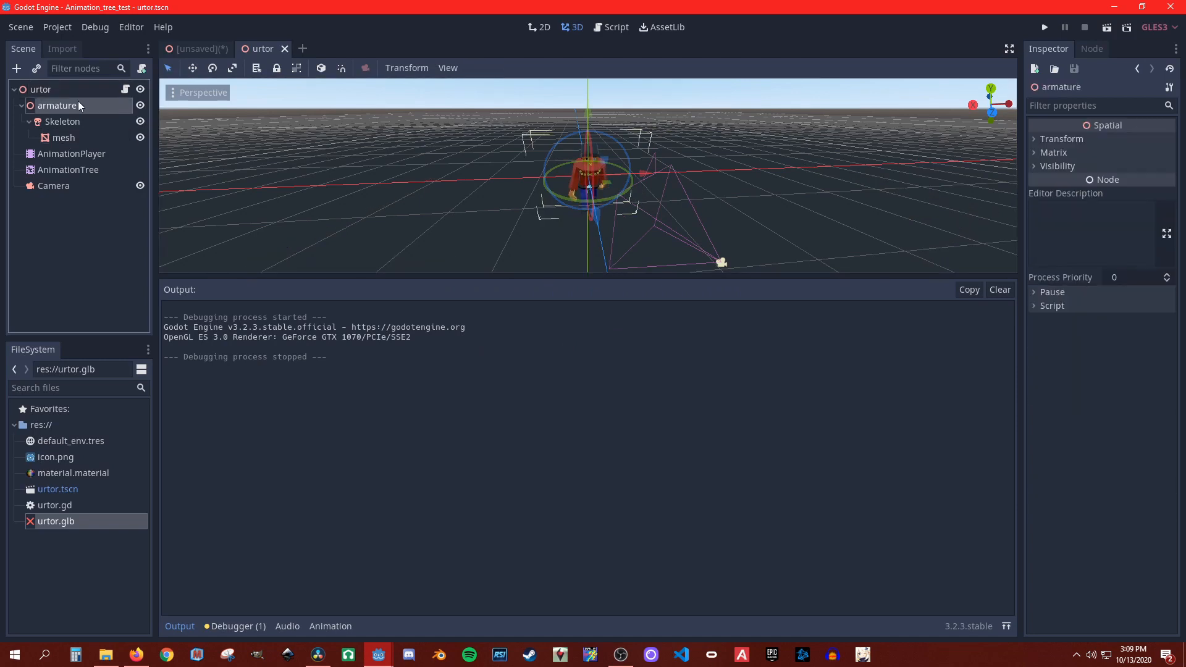
{"action": "left_click", "coordinate": [72, 158]}
{"action": "left_click", "coordinate": [53, 186]}
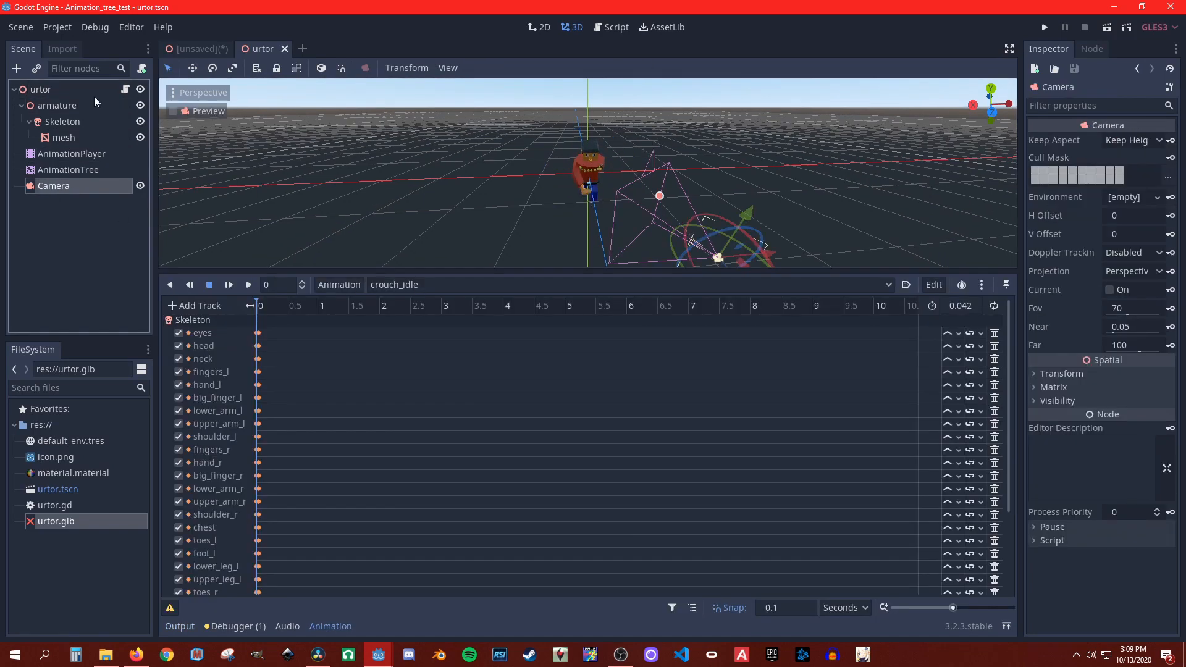
Step: Run the project and repeatedly trigger the ui_up action to test the character's switch between idle and running
{"action": "key", "text": "F5"}
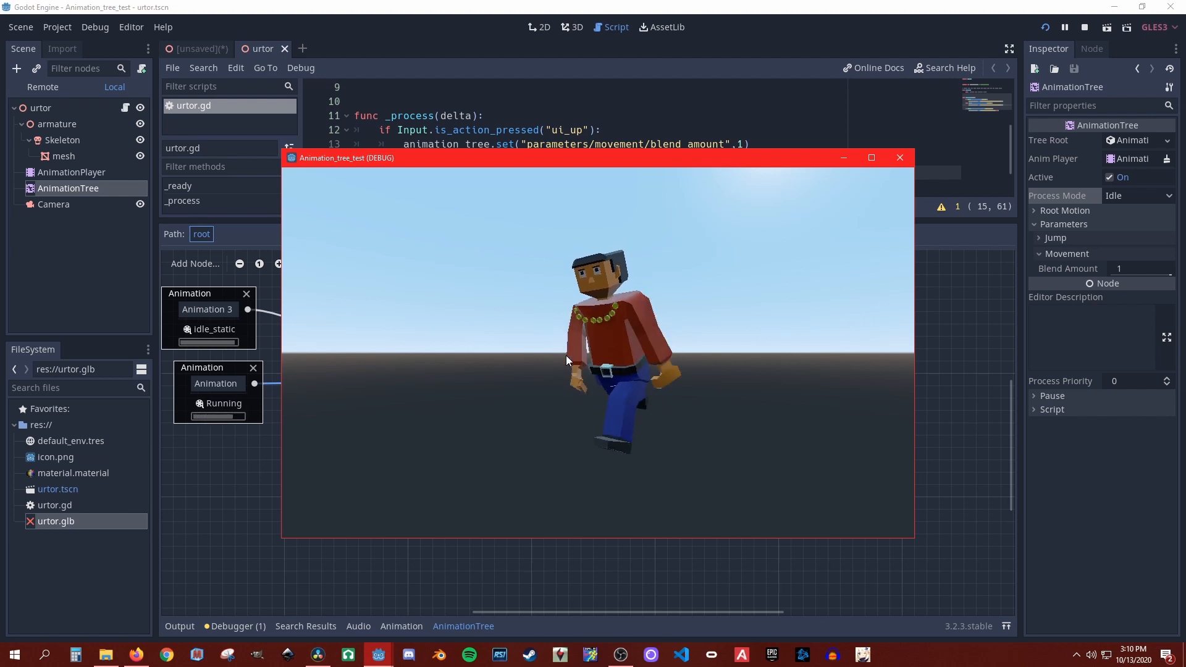
{"action": "key", "text": "Up"}
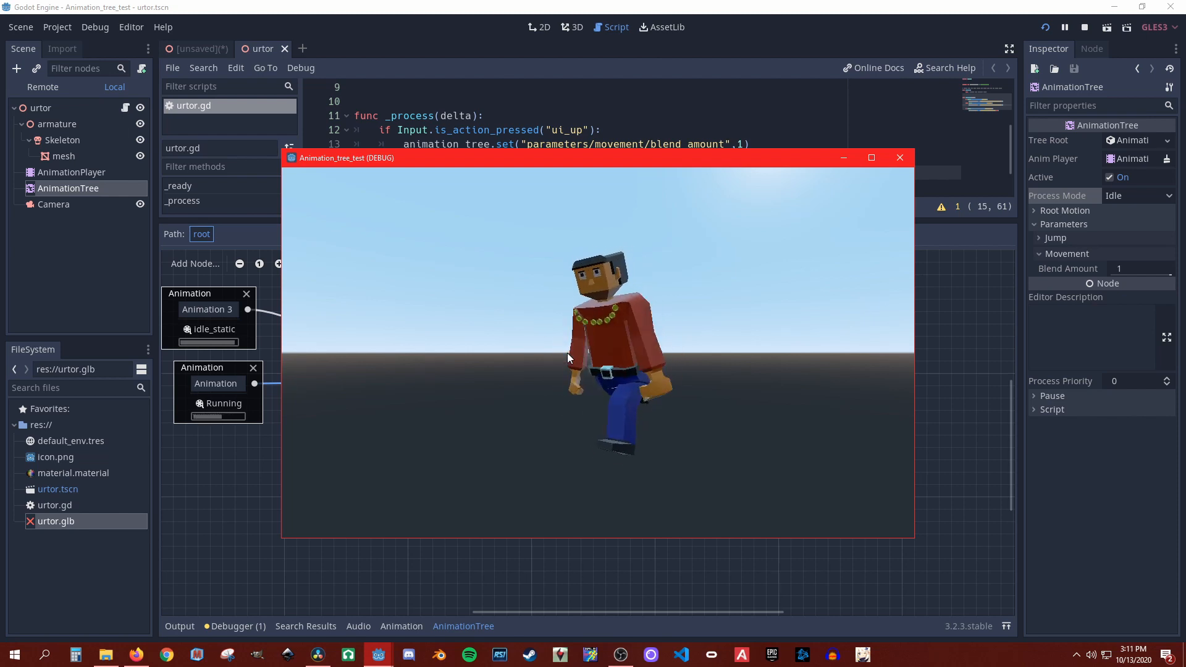
{"action": "key", "text": "Up"}
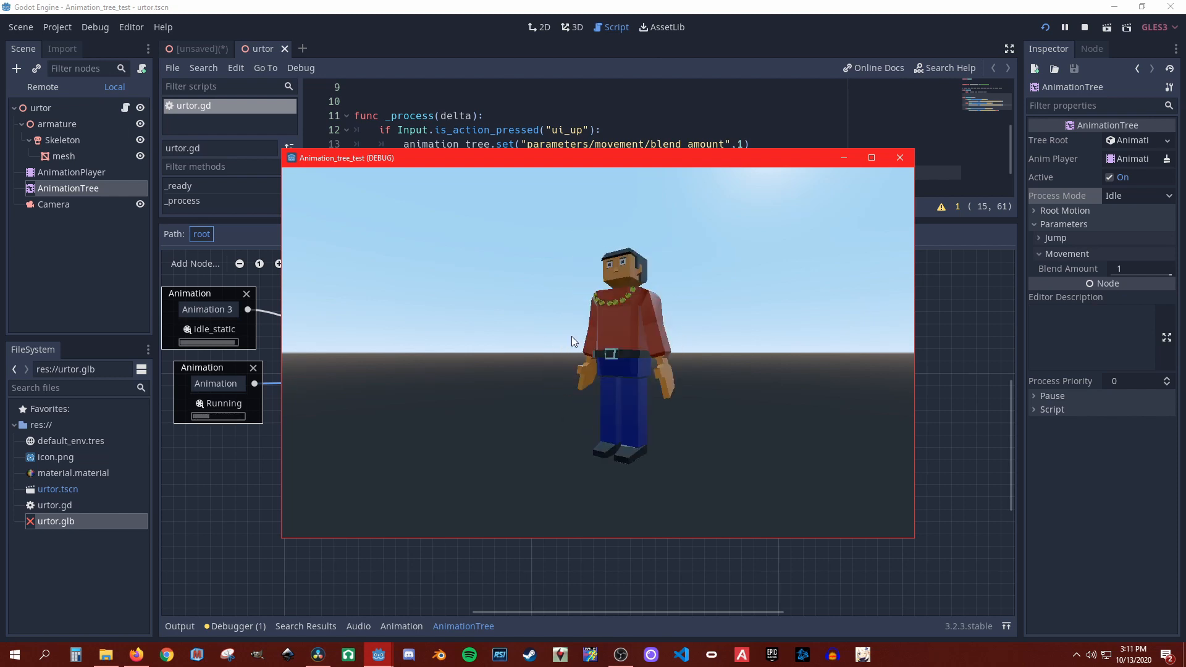
{"action": "key", "text": "Up"}
{"action": "key", "text": "Up"}
{"action": "key", "text": "Up"}
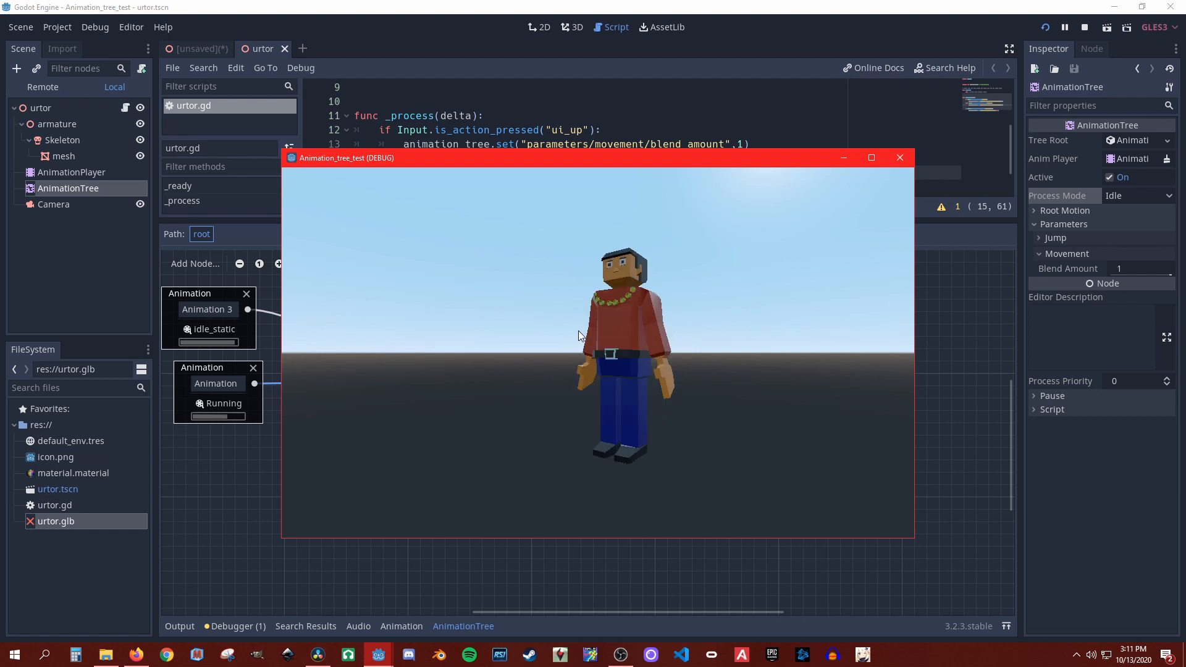